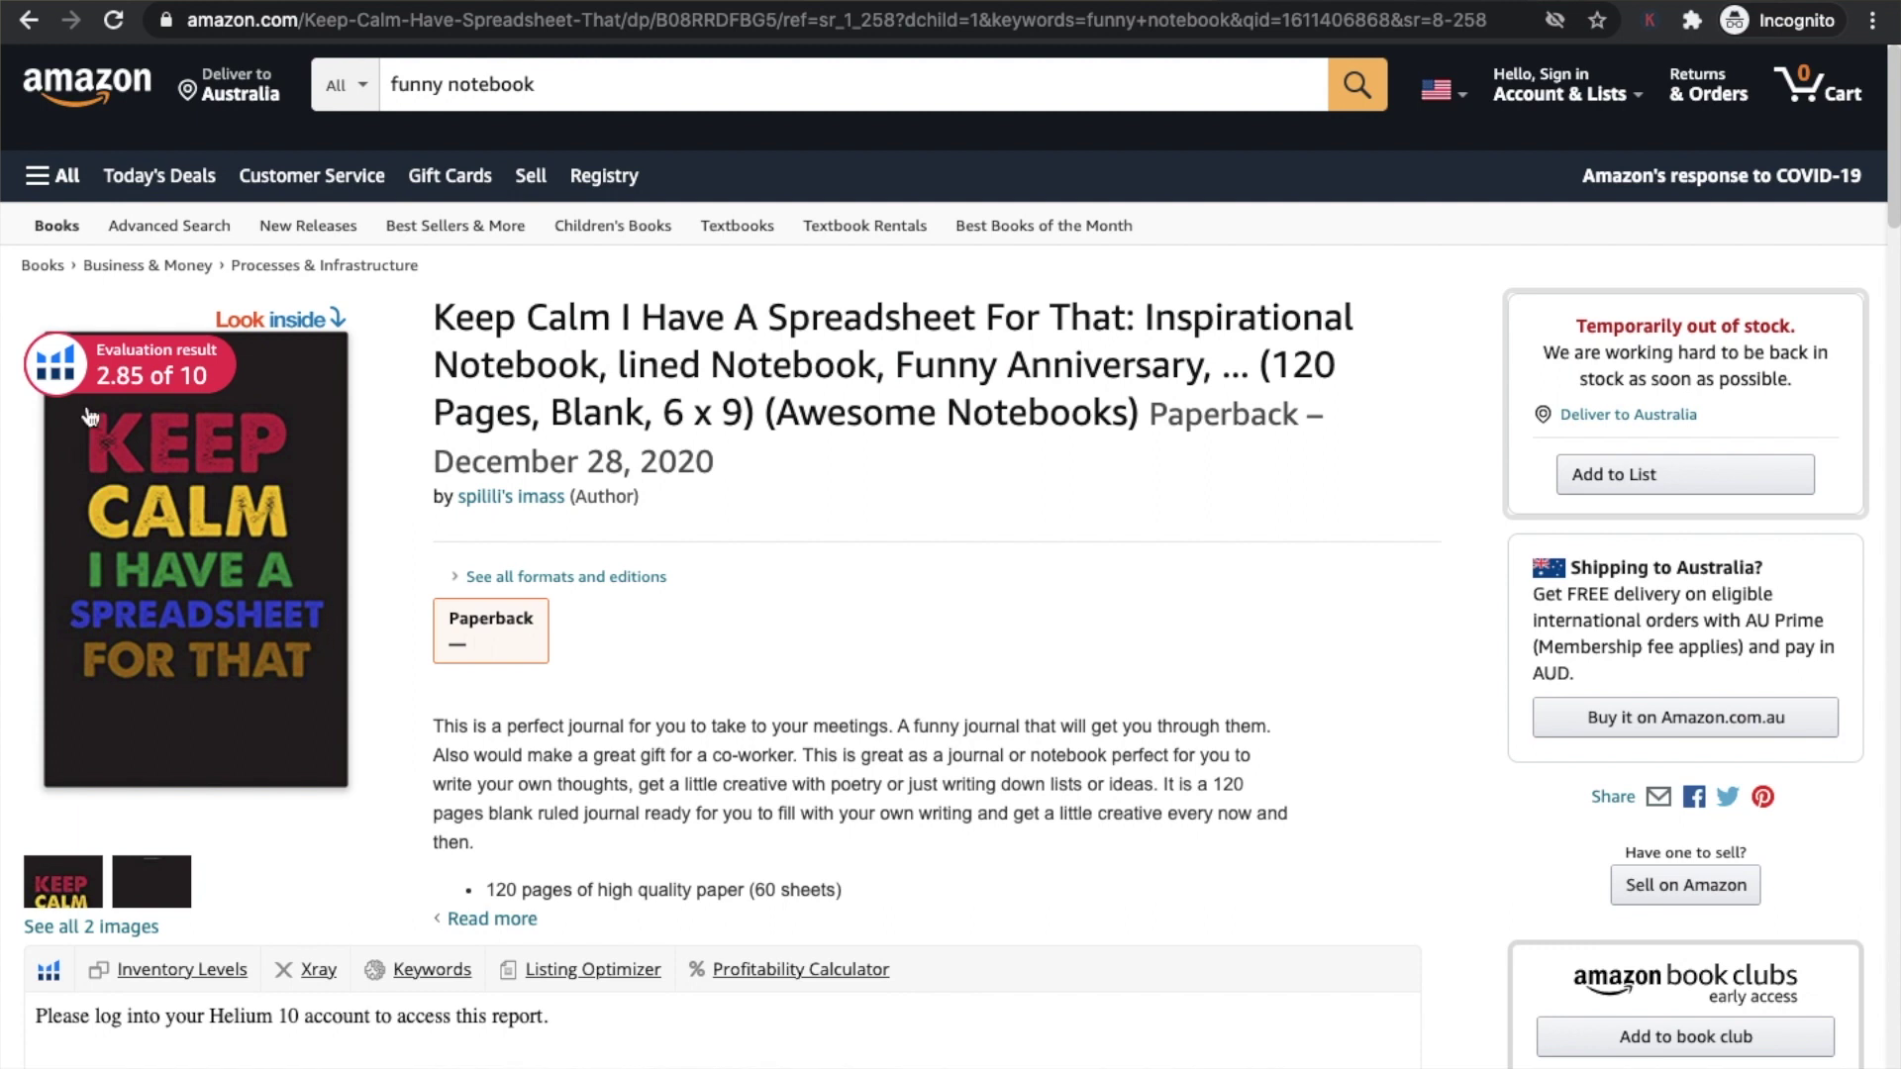
- Review the low-content notebook listings and look inside the Chicken Keeping and Egg Laying Journal at its front cover
mouse_move(149, 389)
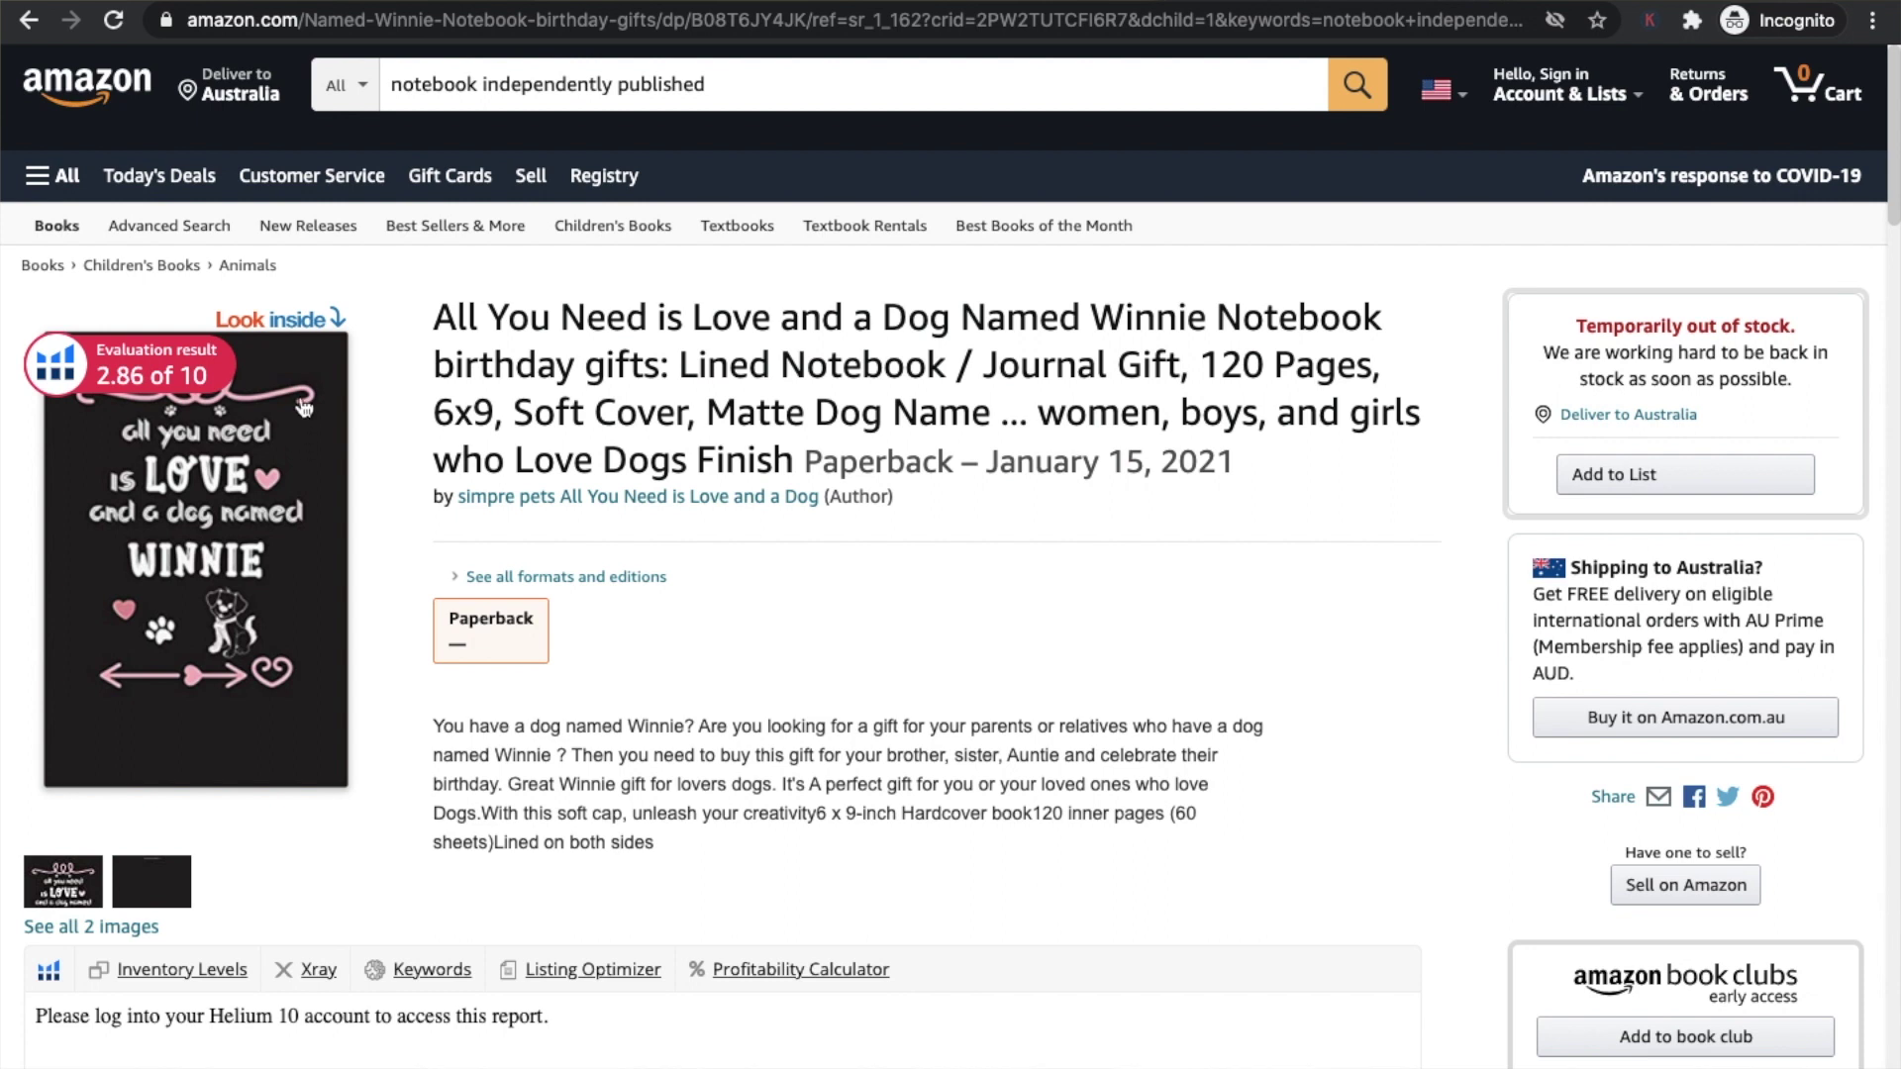
mouse_move(248, 372)
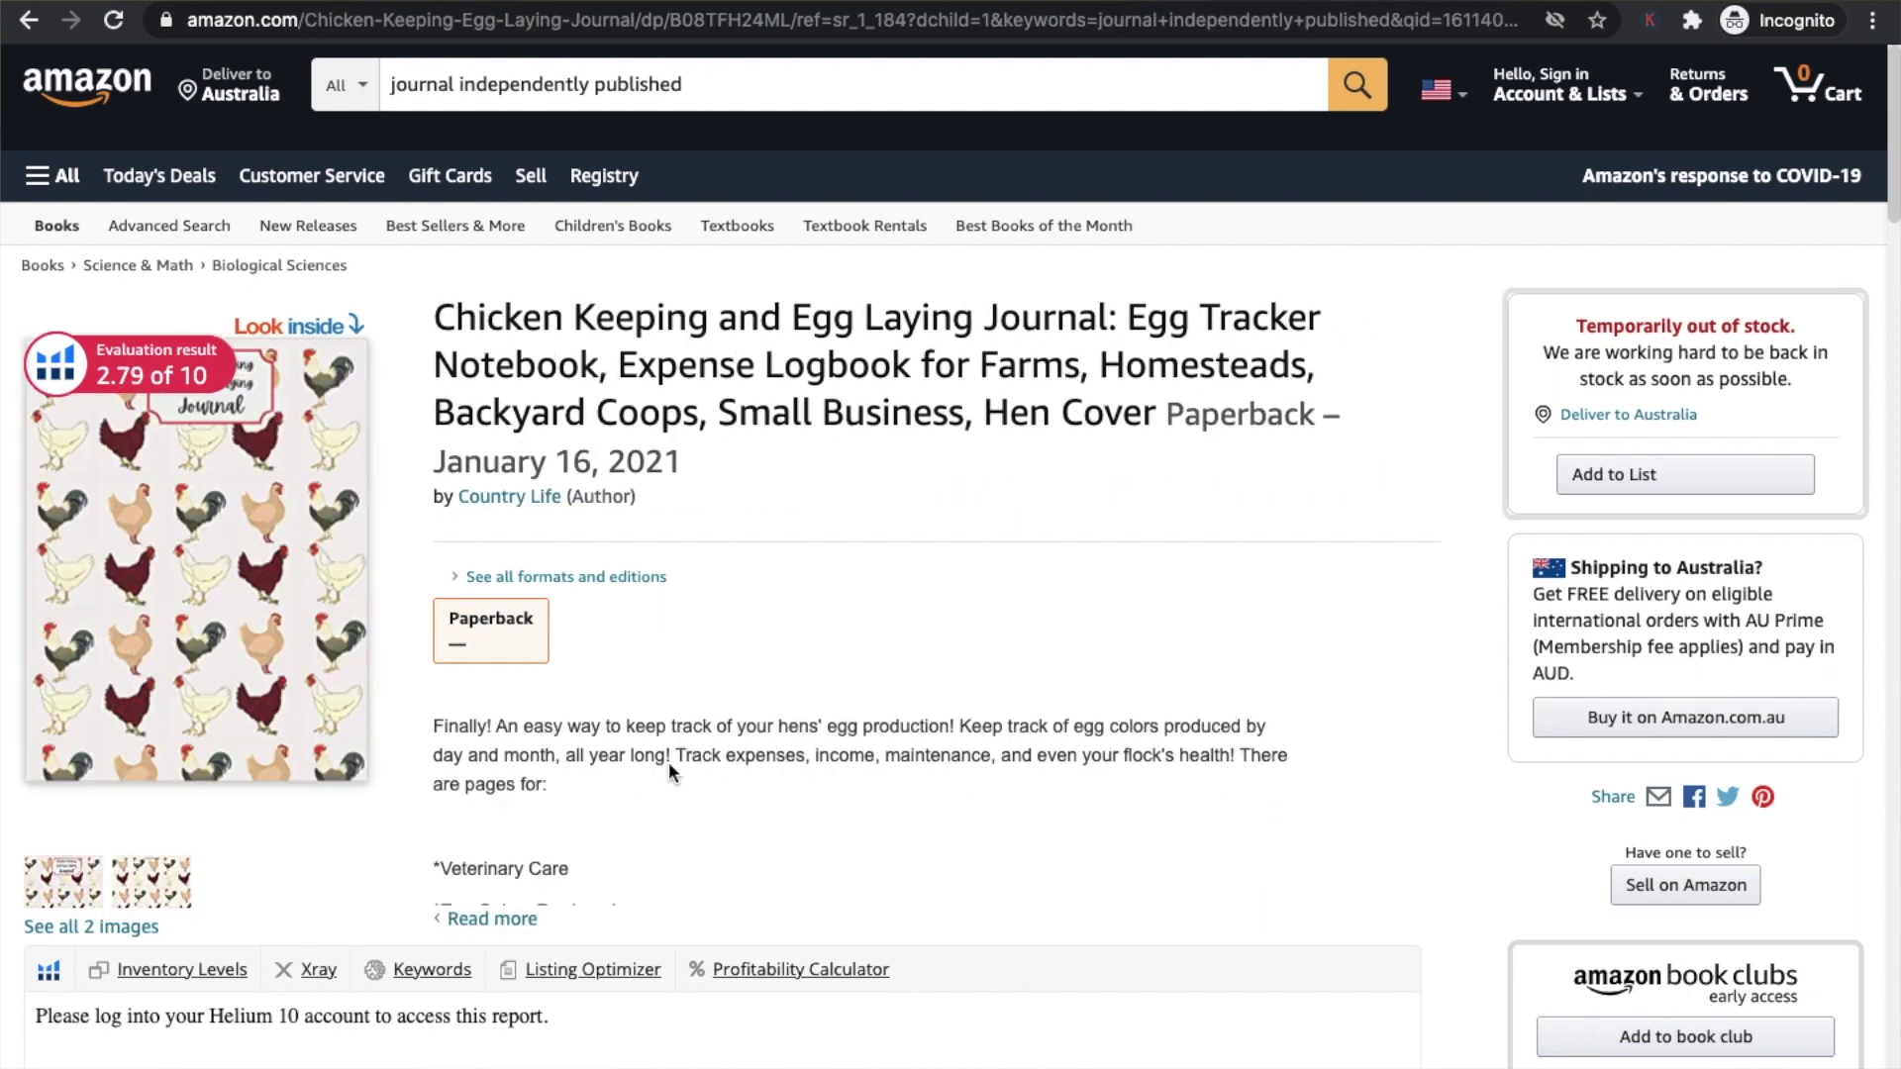
click(288, 483)
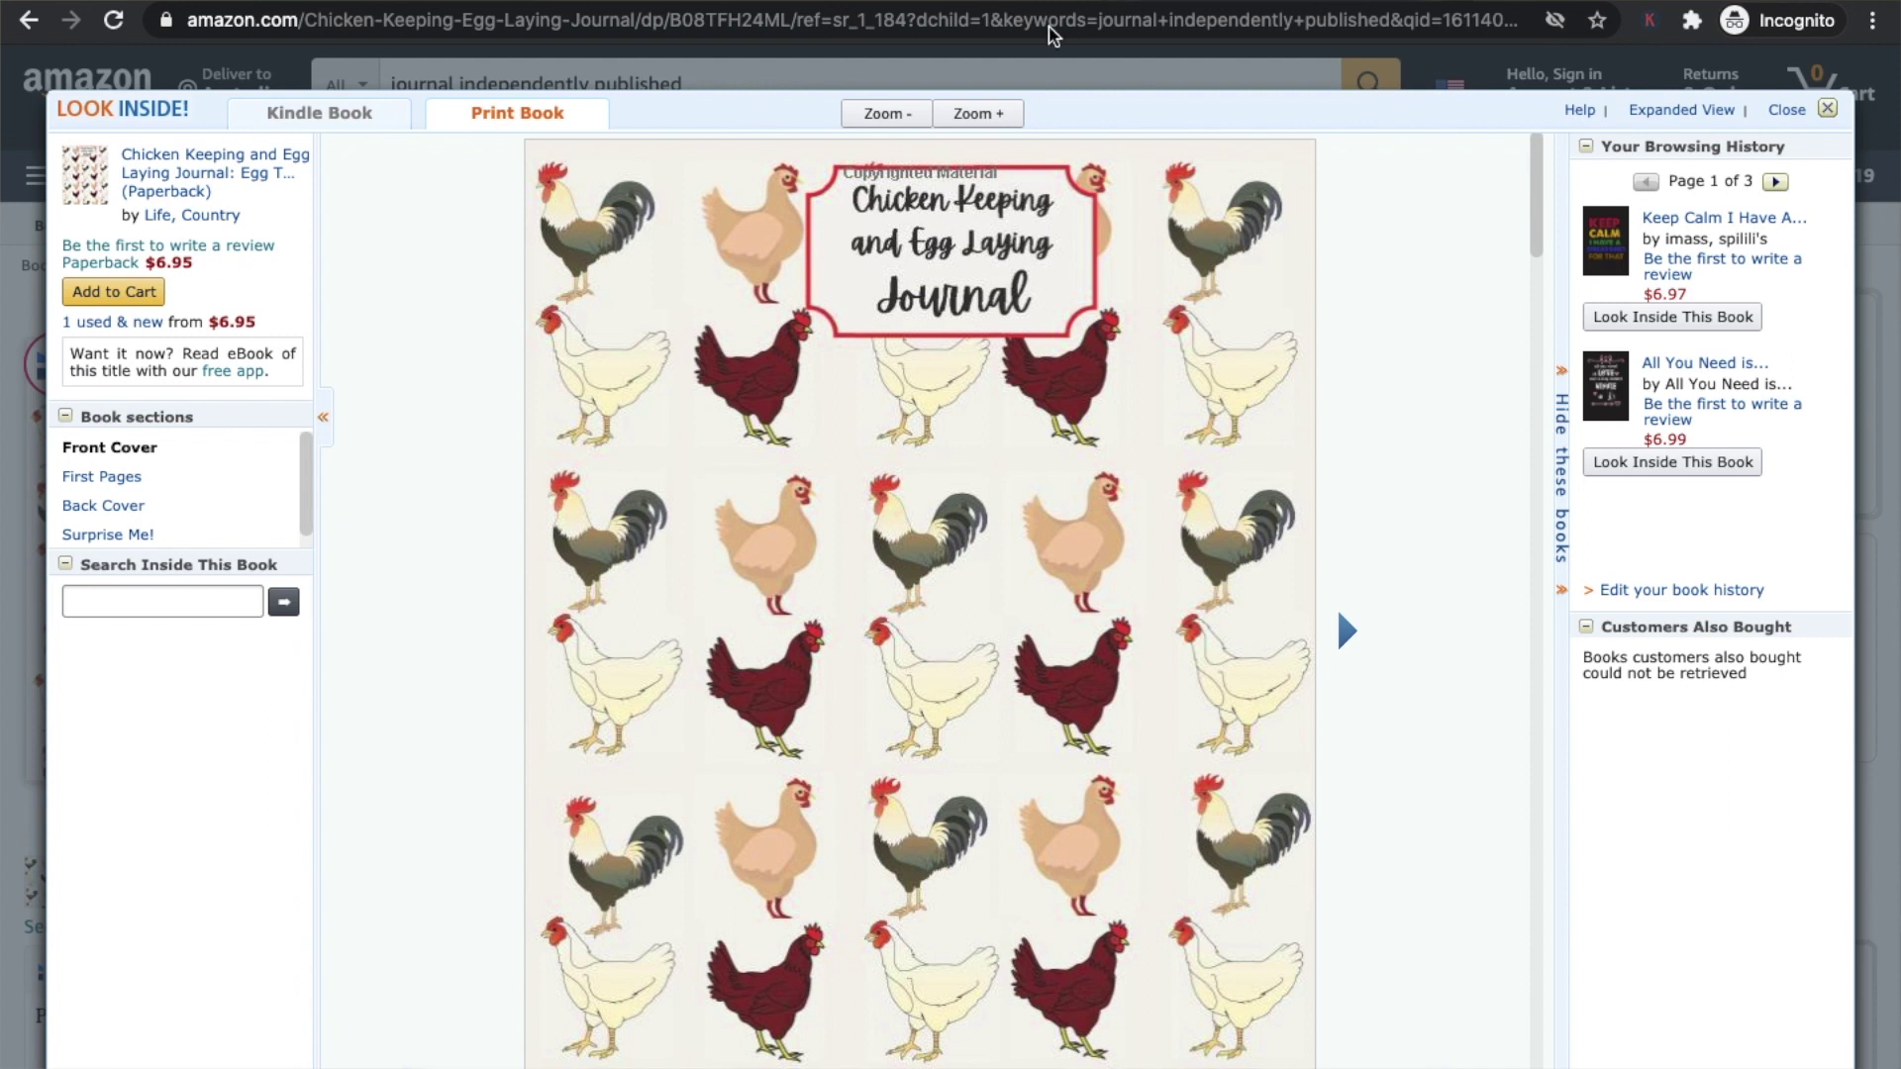
key(Escape)
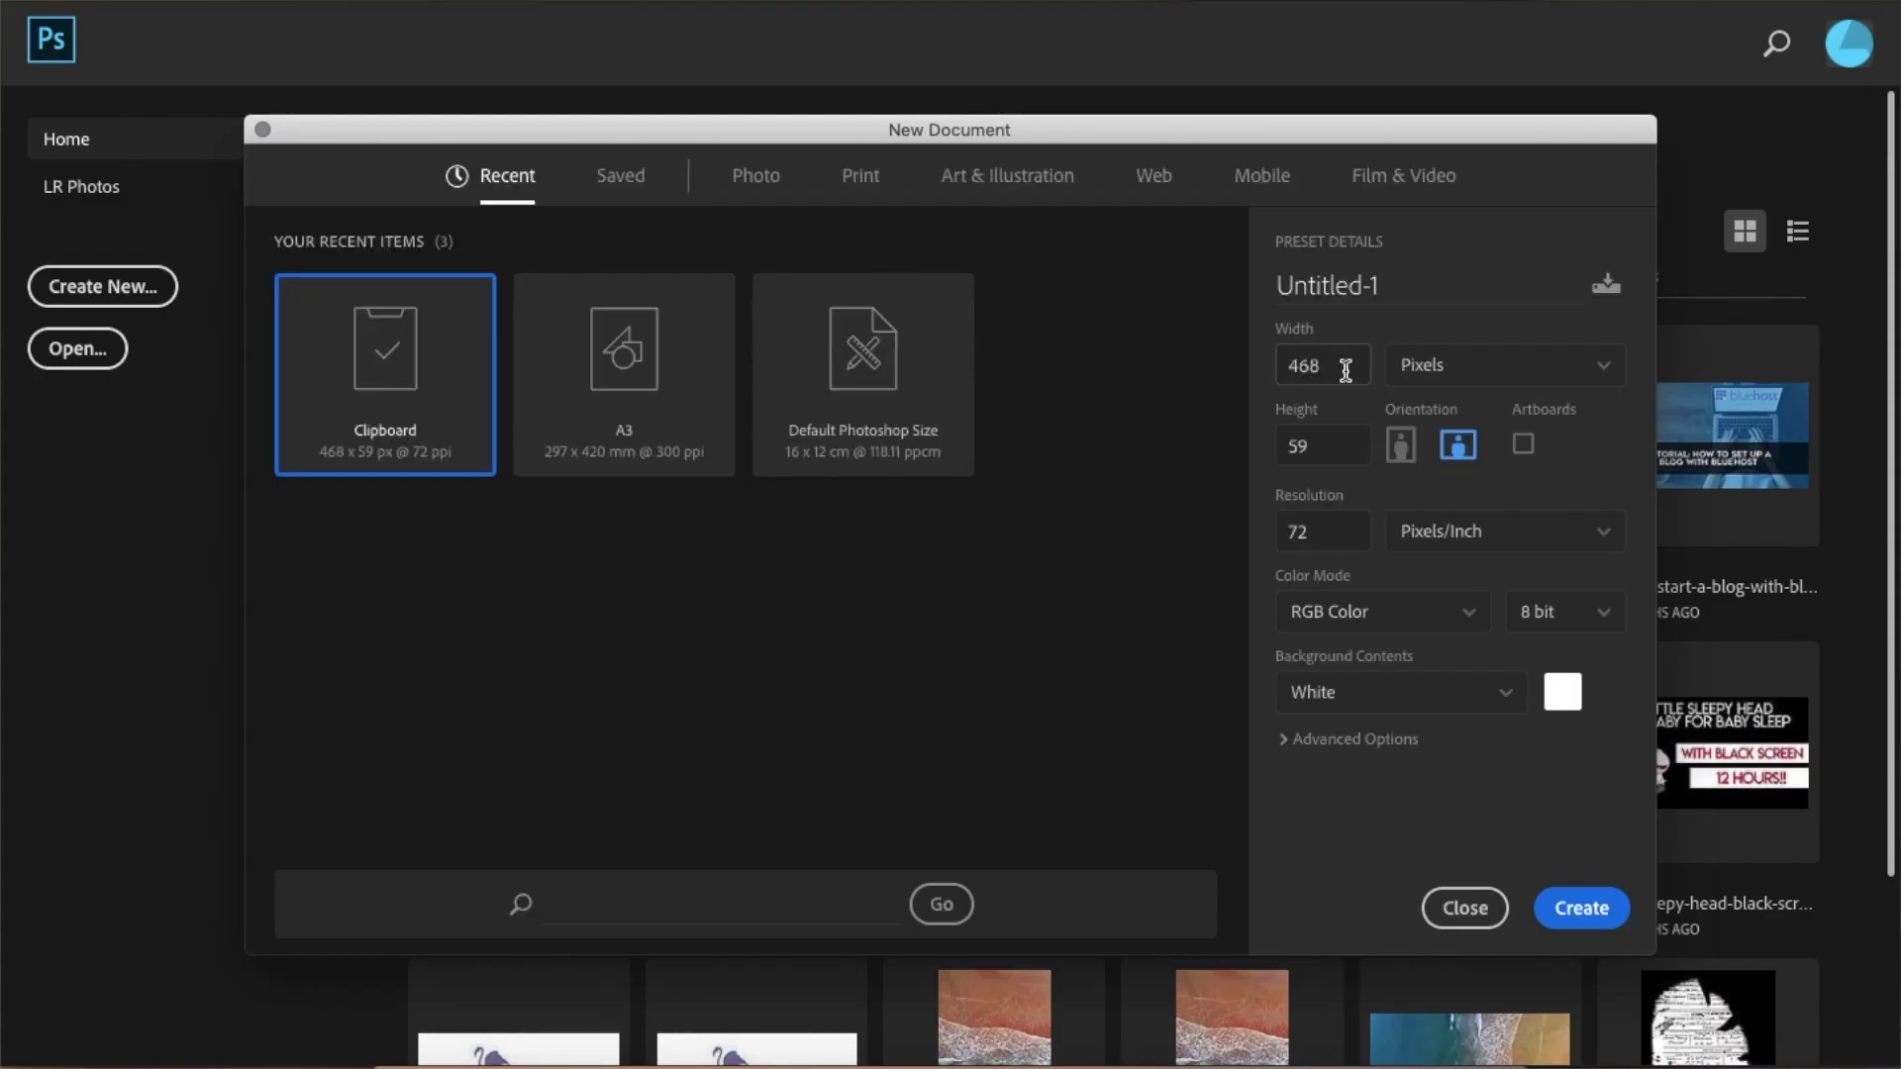
- Create a new 468 x 59 pixel RGB document at 72 pixels/inch with a white background in Photoshop
click(1560, 921)
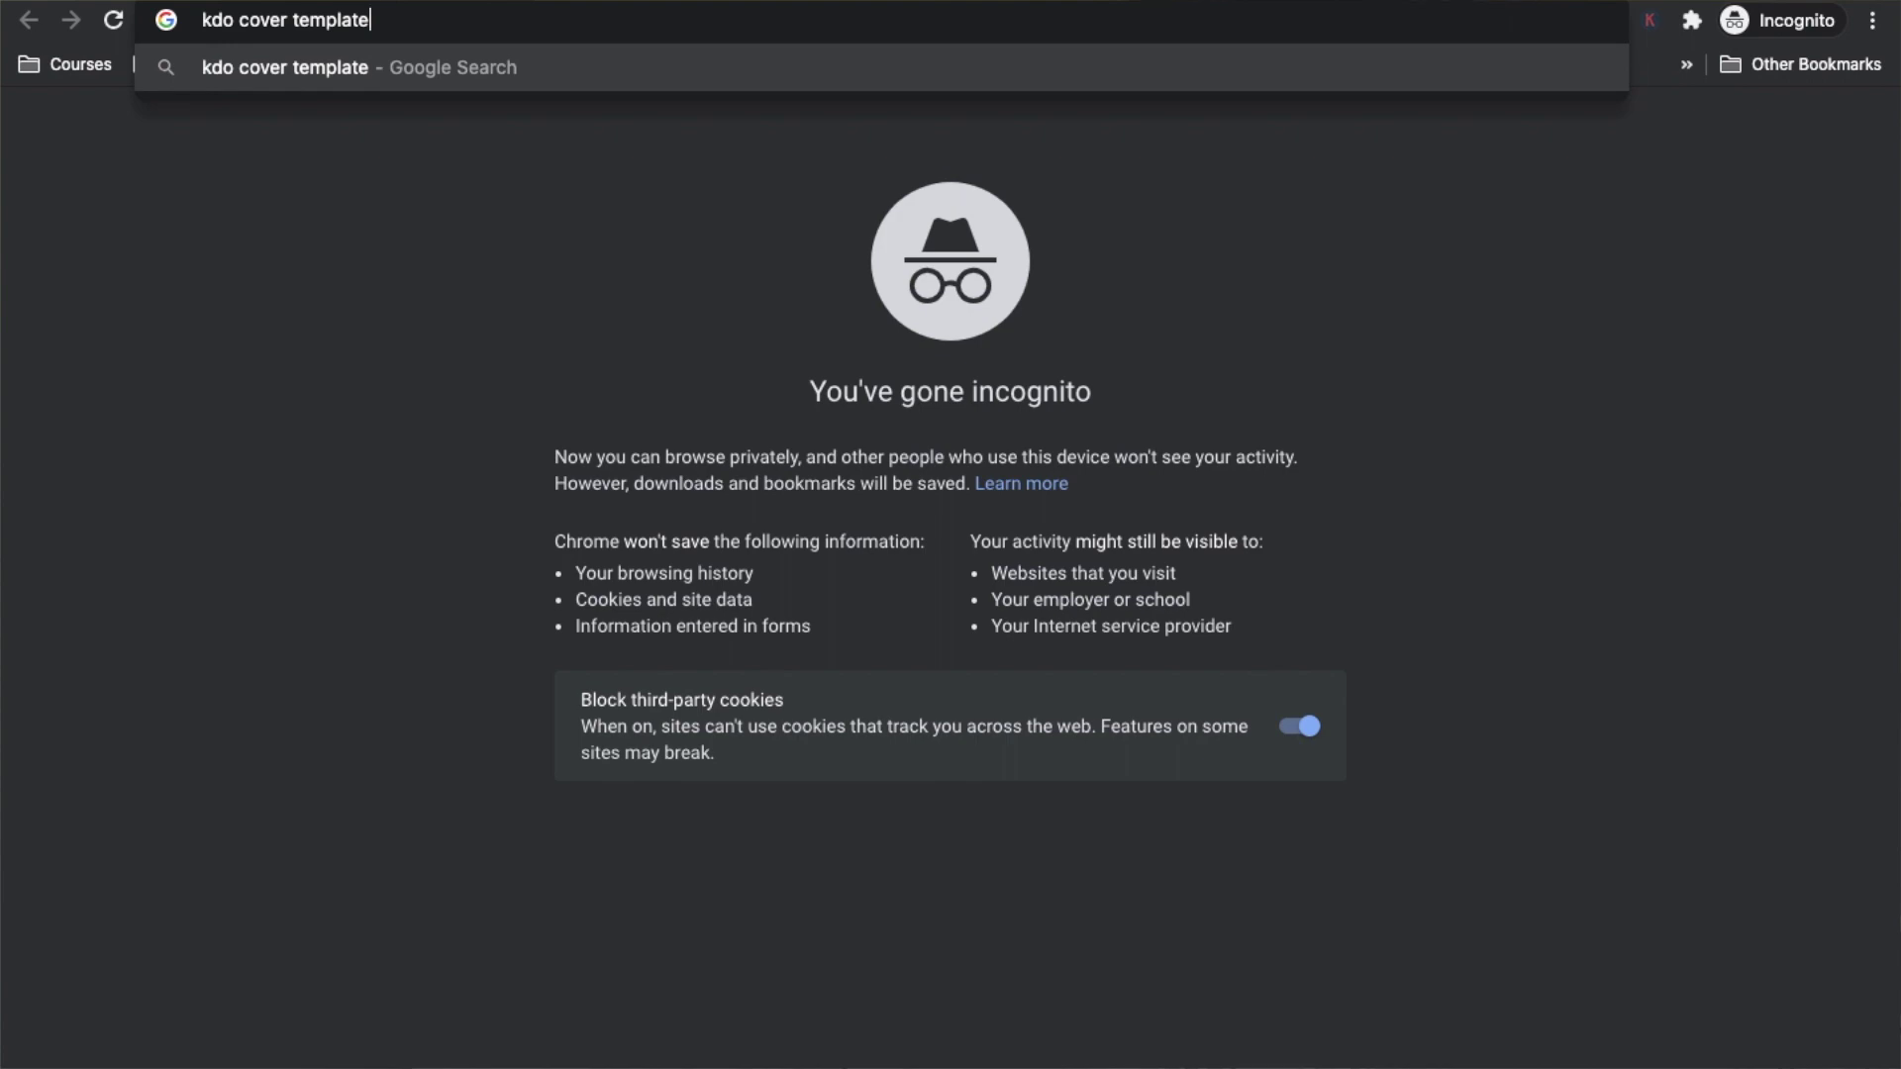
- Search Google in the browser for "kdp cover template" and open Amazon KDP's Paperback Cover Templates page
key(Return)
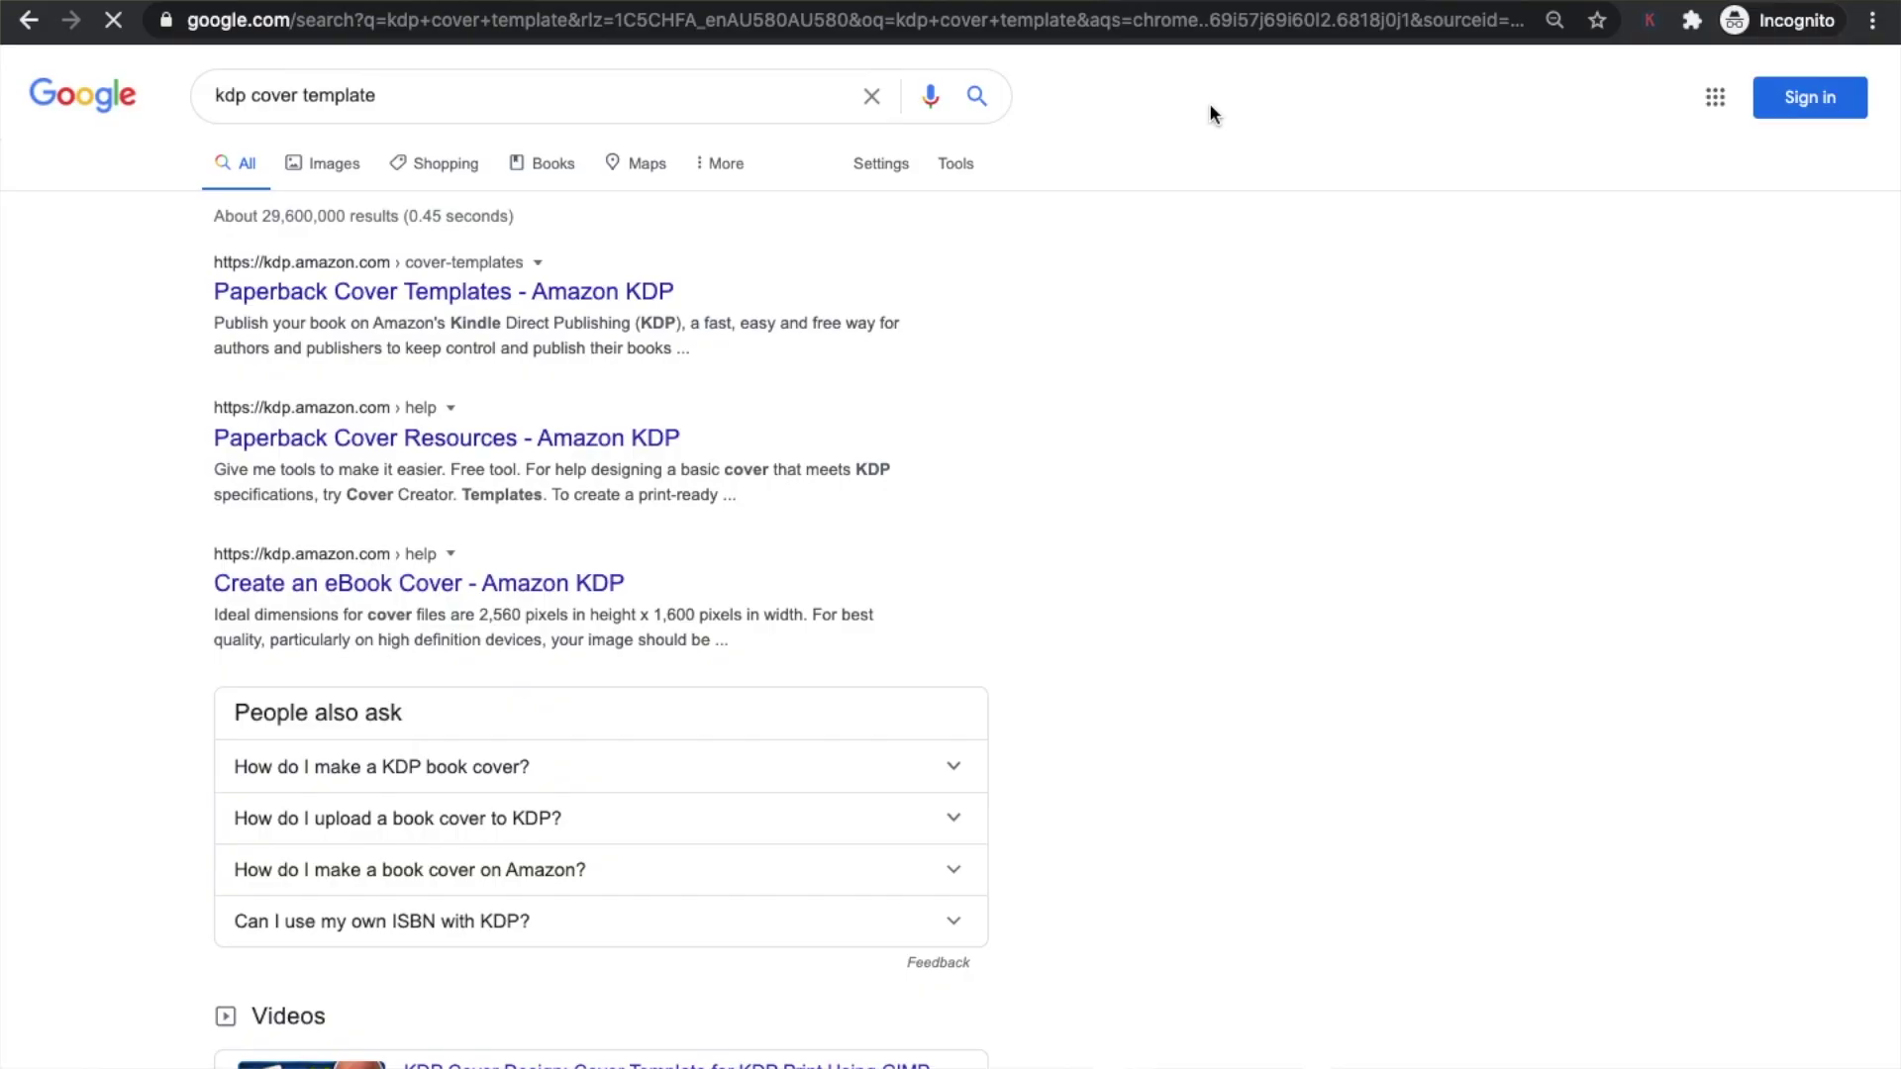
click(417, 294)
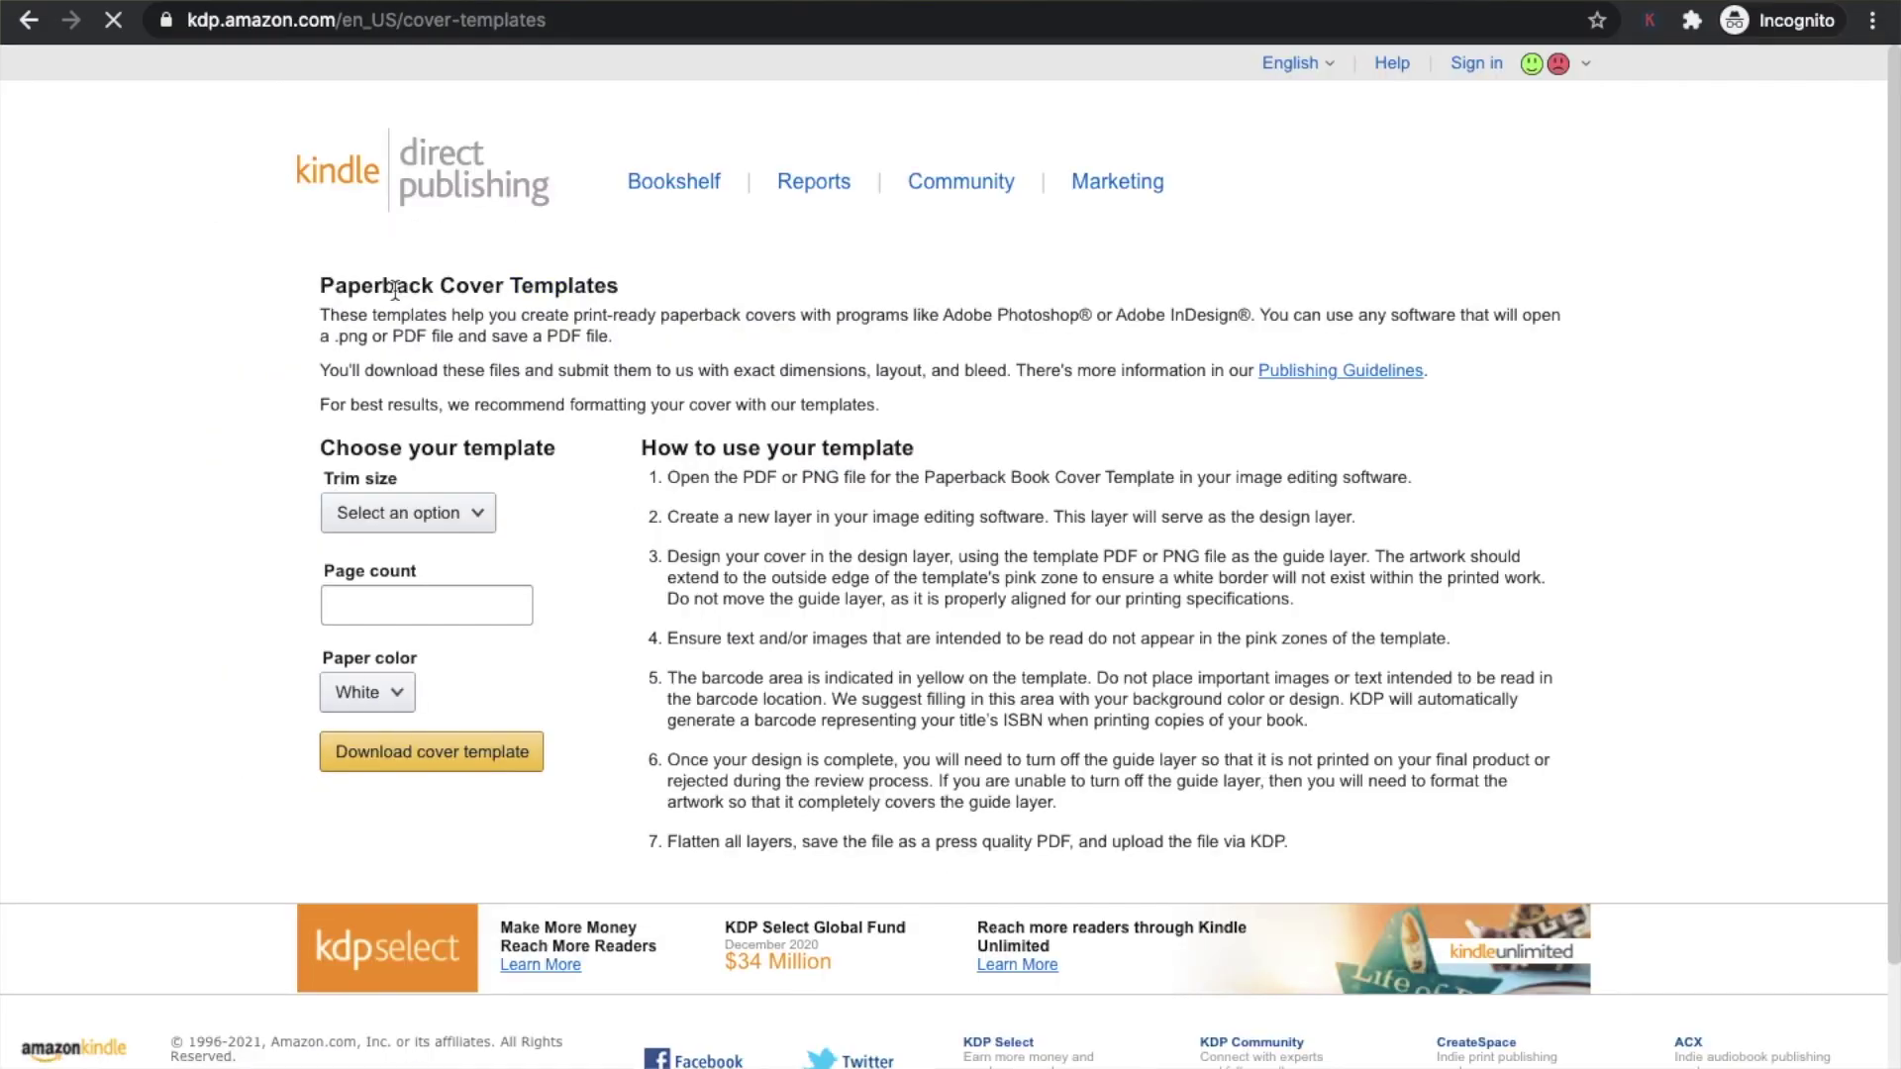
- Download the KDP paperback cover template for a 6 x 9 in trim size, 120 pages and white paper
click(479, 530)
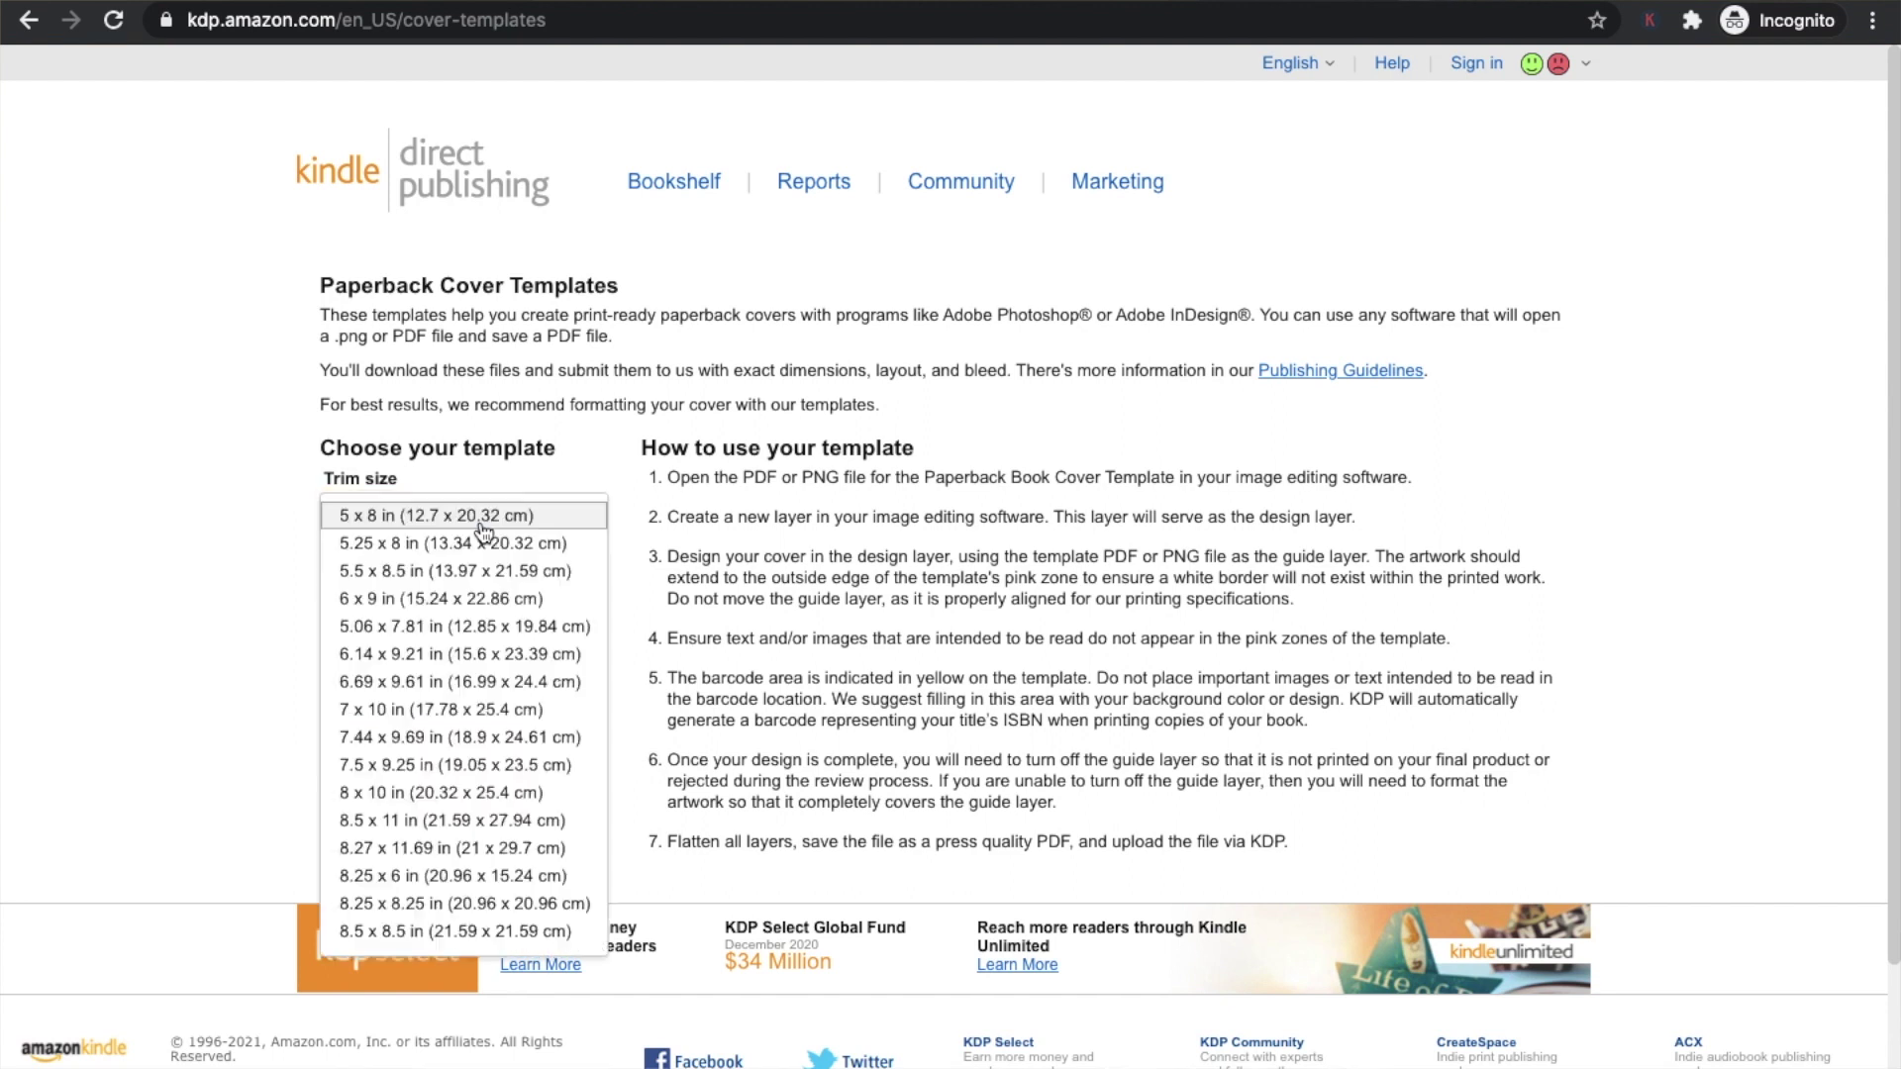
click(450, 598)
click(450, 592)
text(120)
click(454, 755)
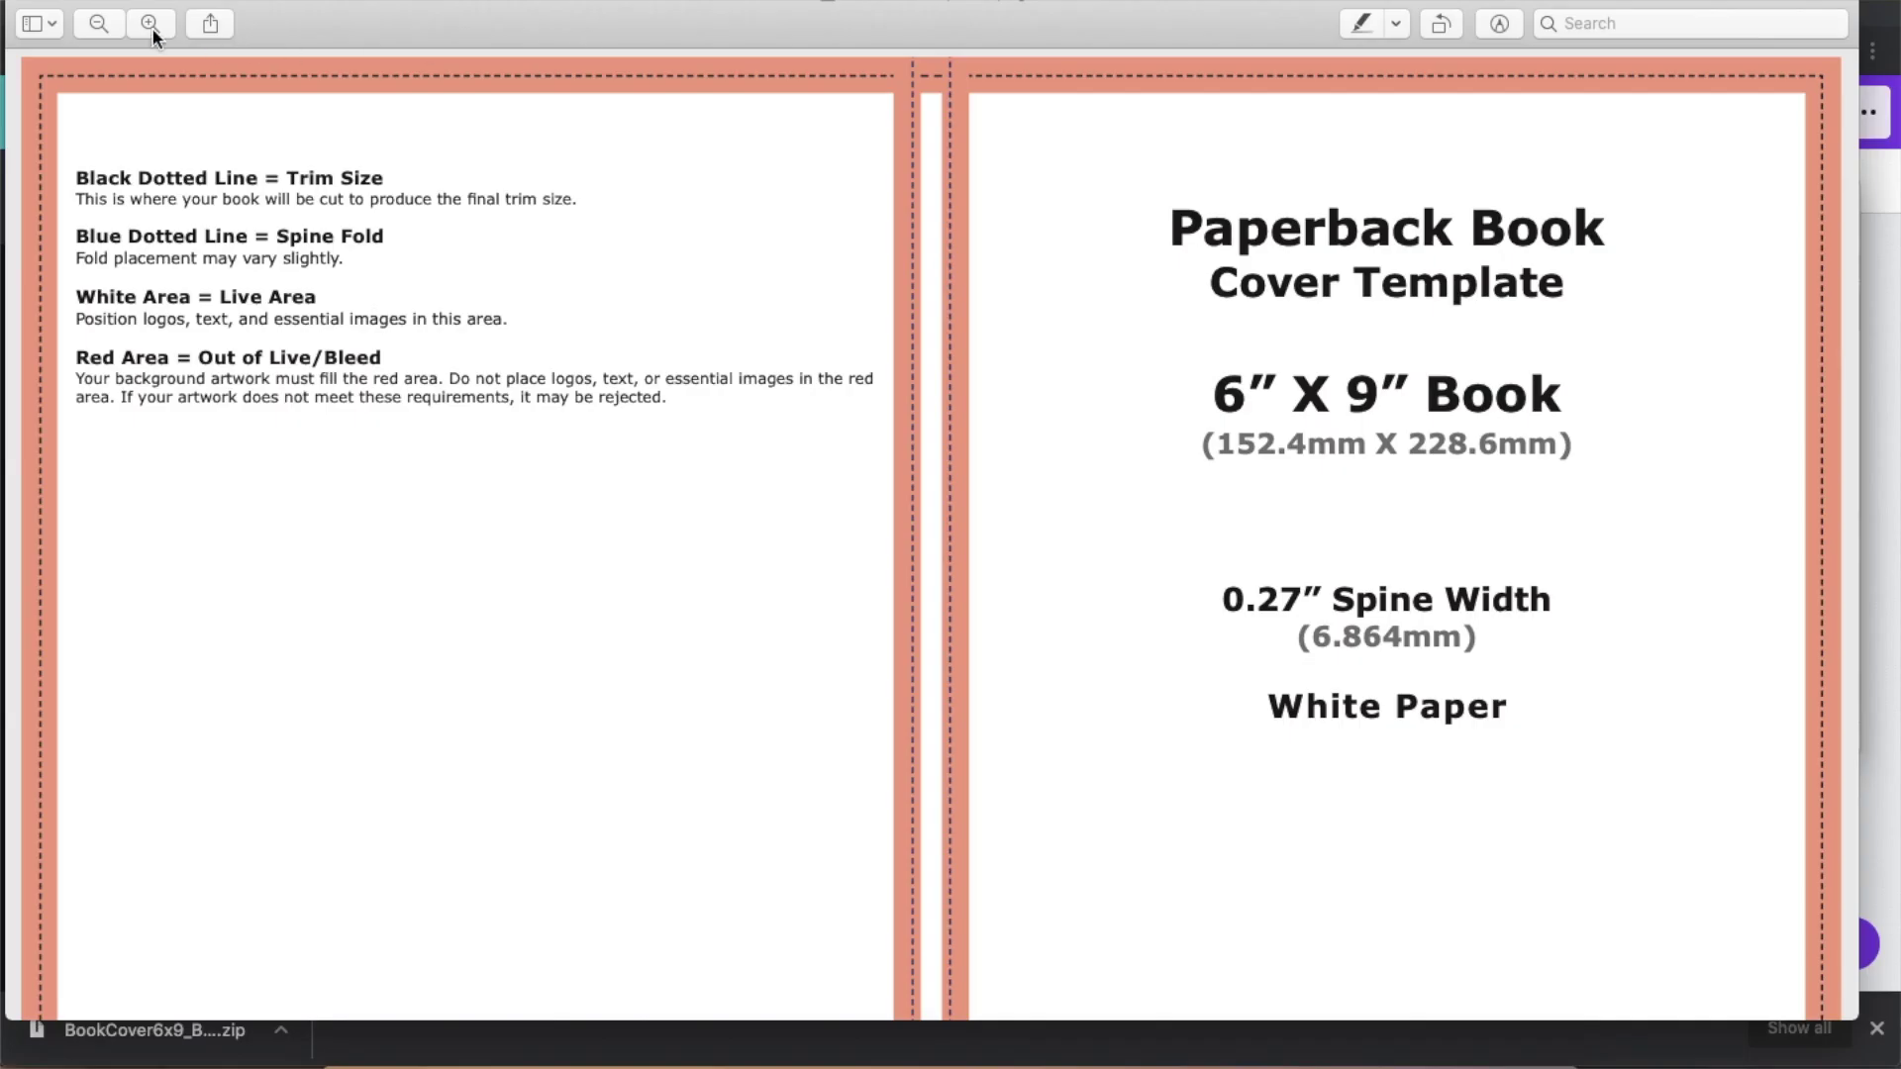
- Examine the whole downloaded cover template, including its trim lines, spine, bleed area, live area and barcode location
click(99, 23)
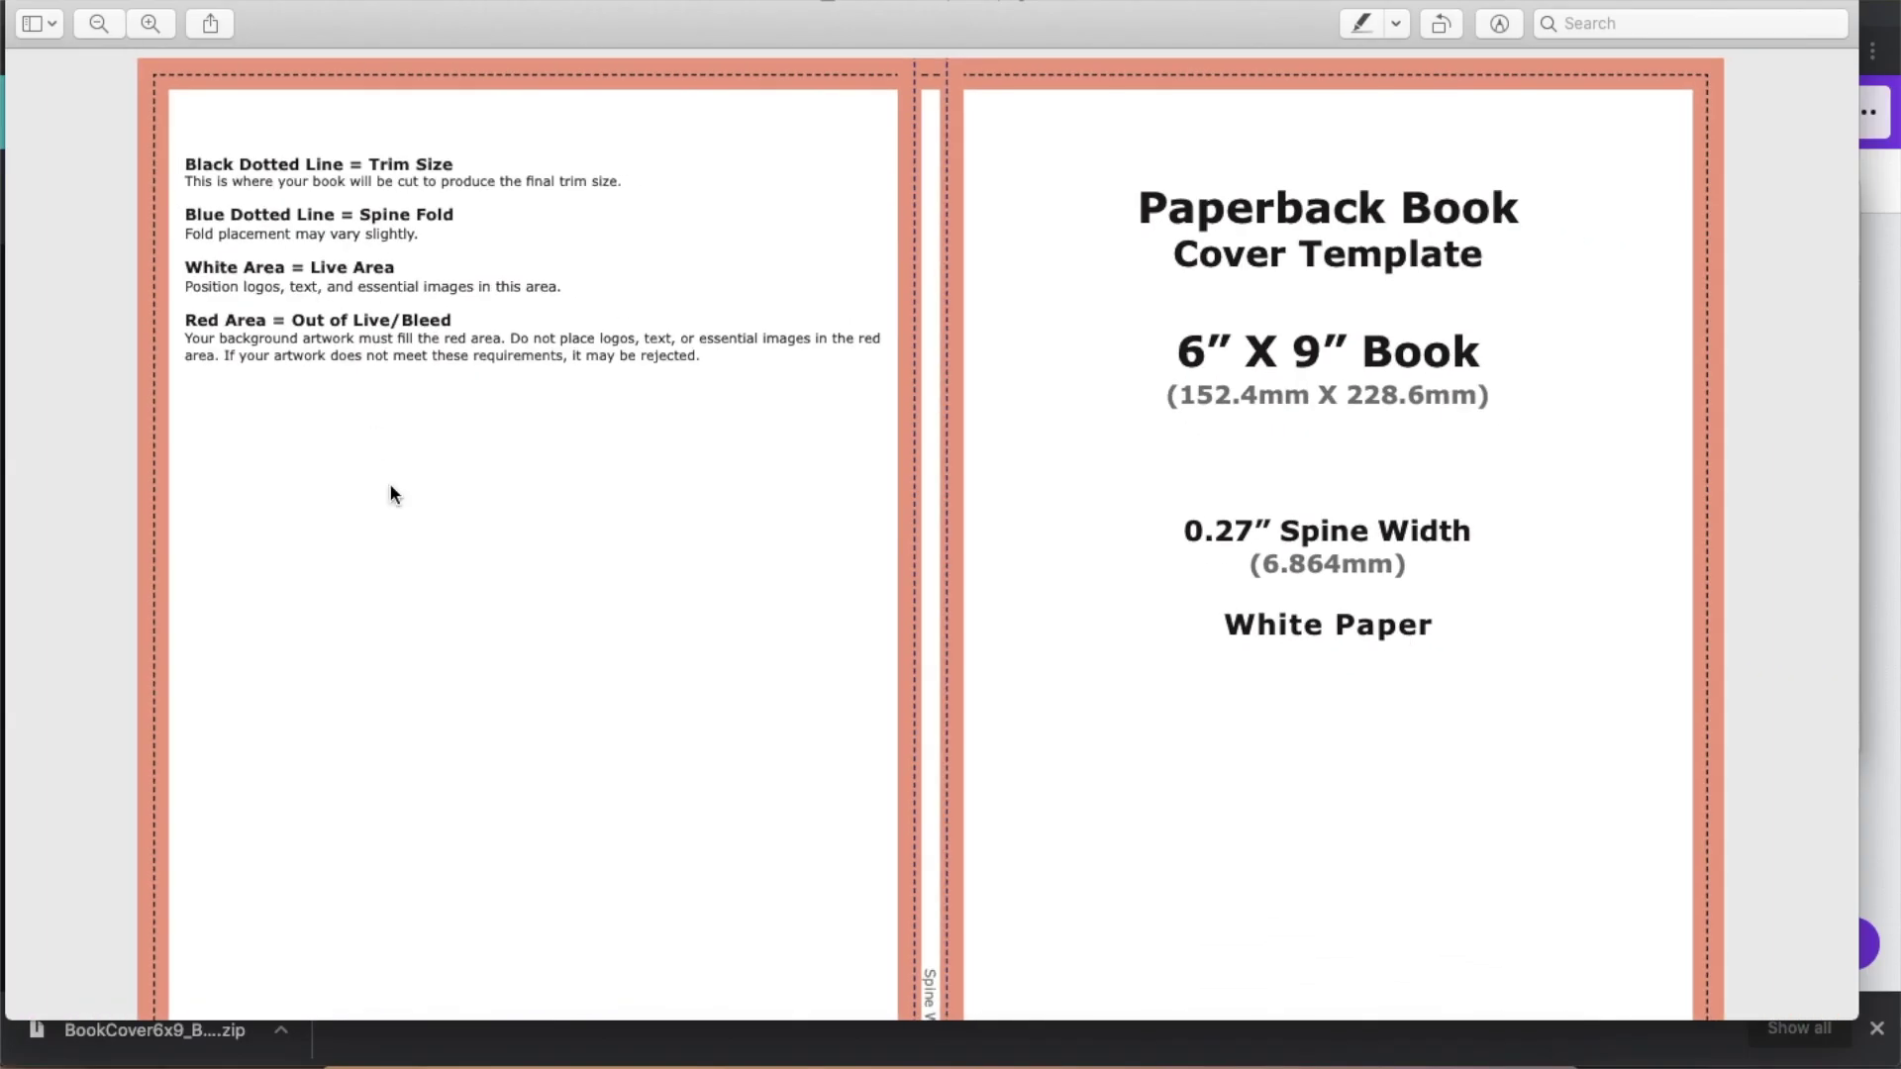
scroll(467, 604, down, 5)
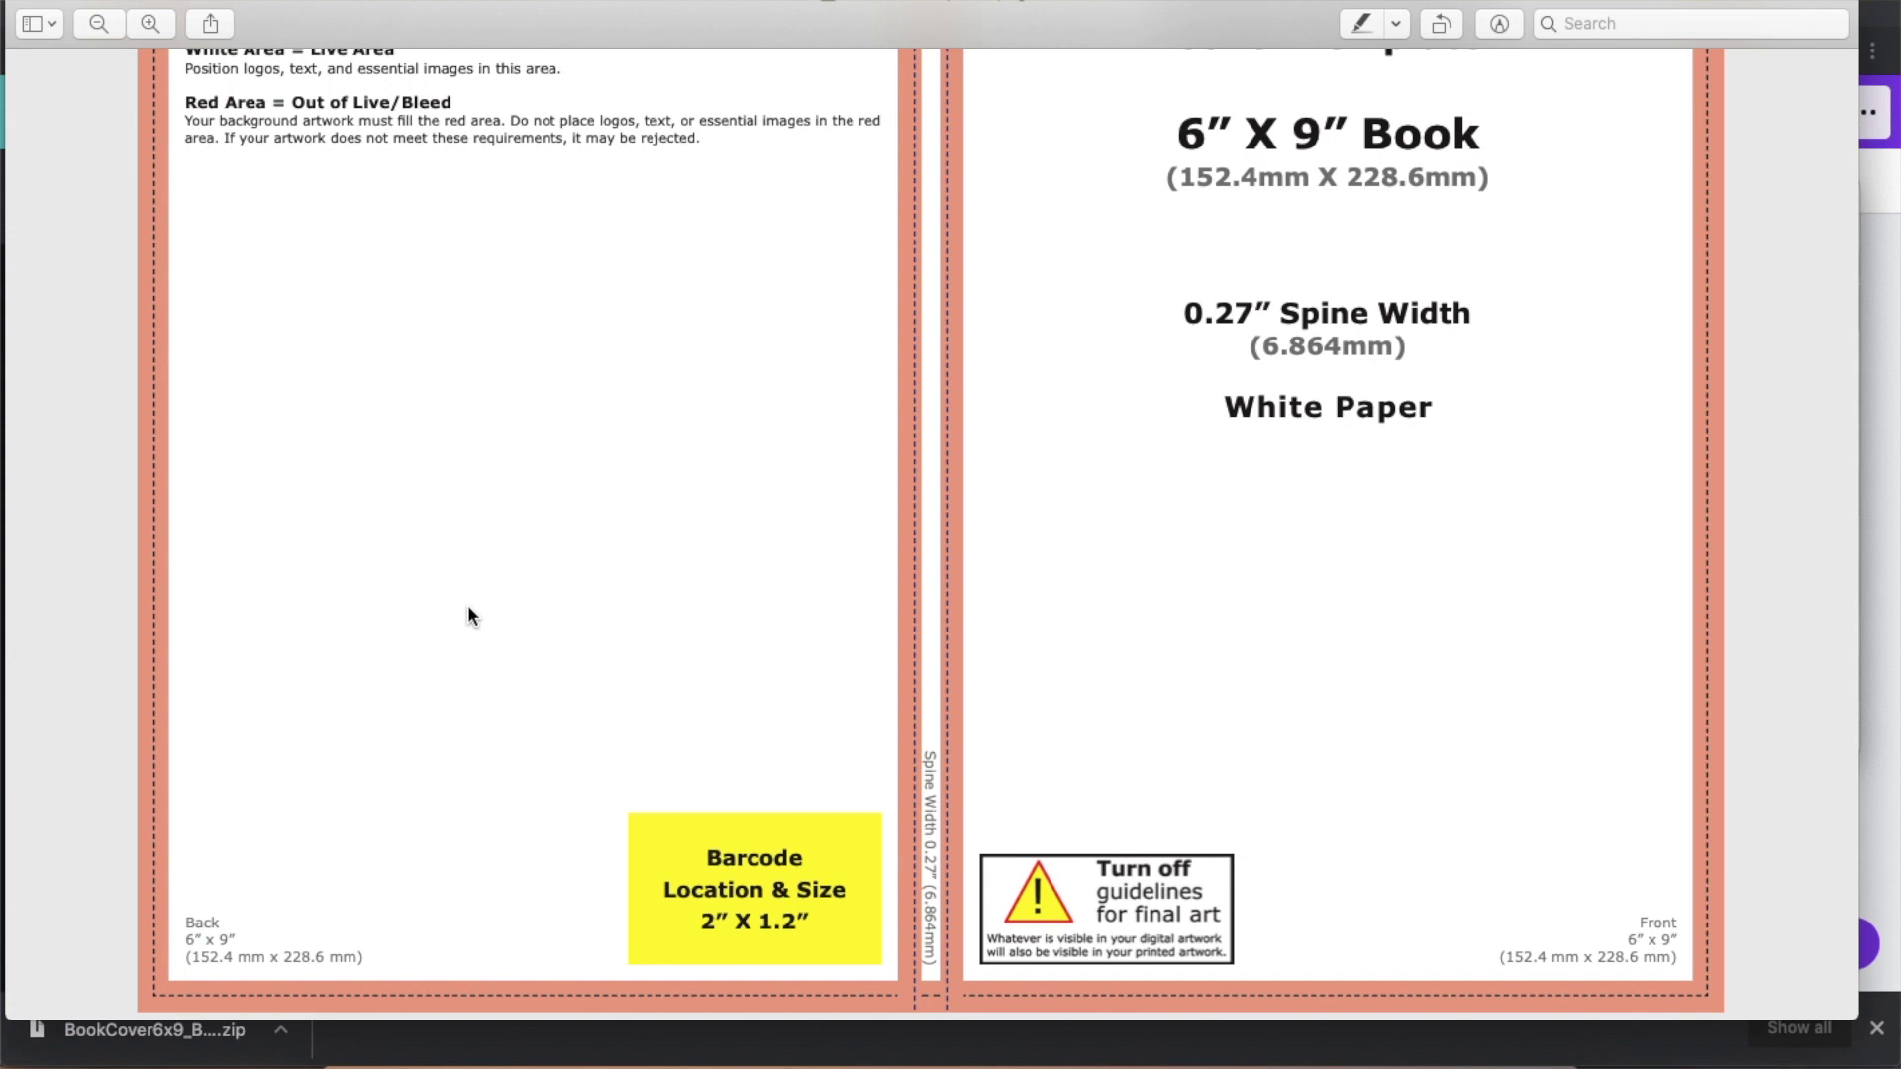
scroll(467, 606, up, 5)
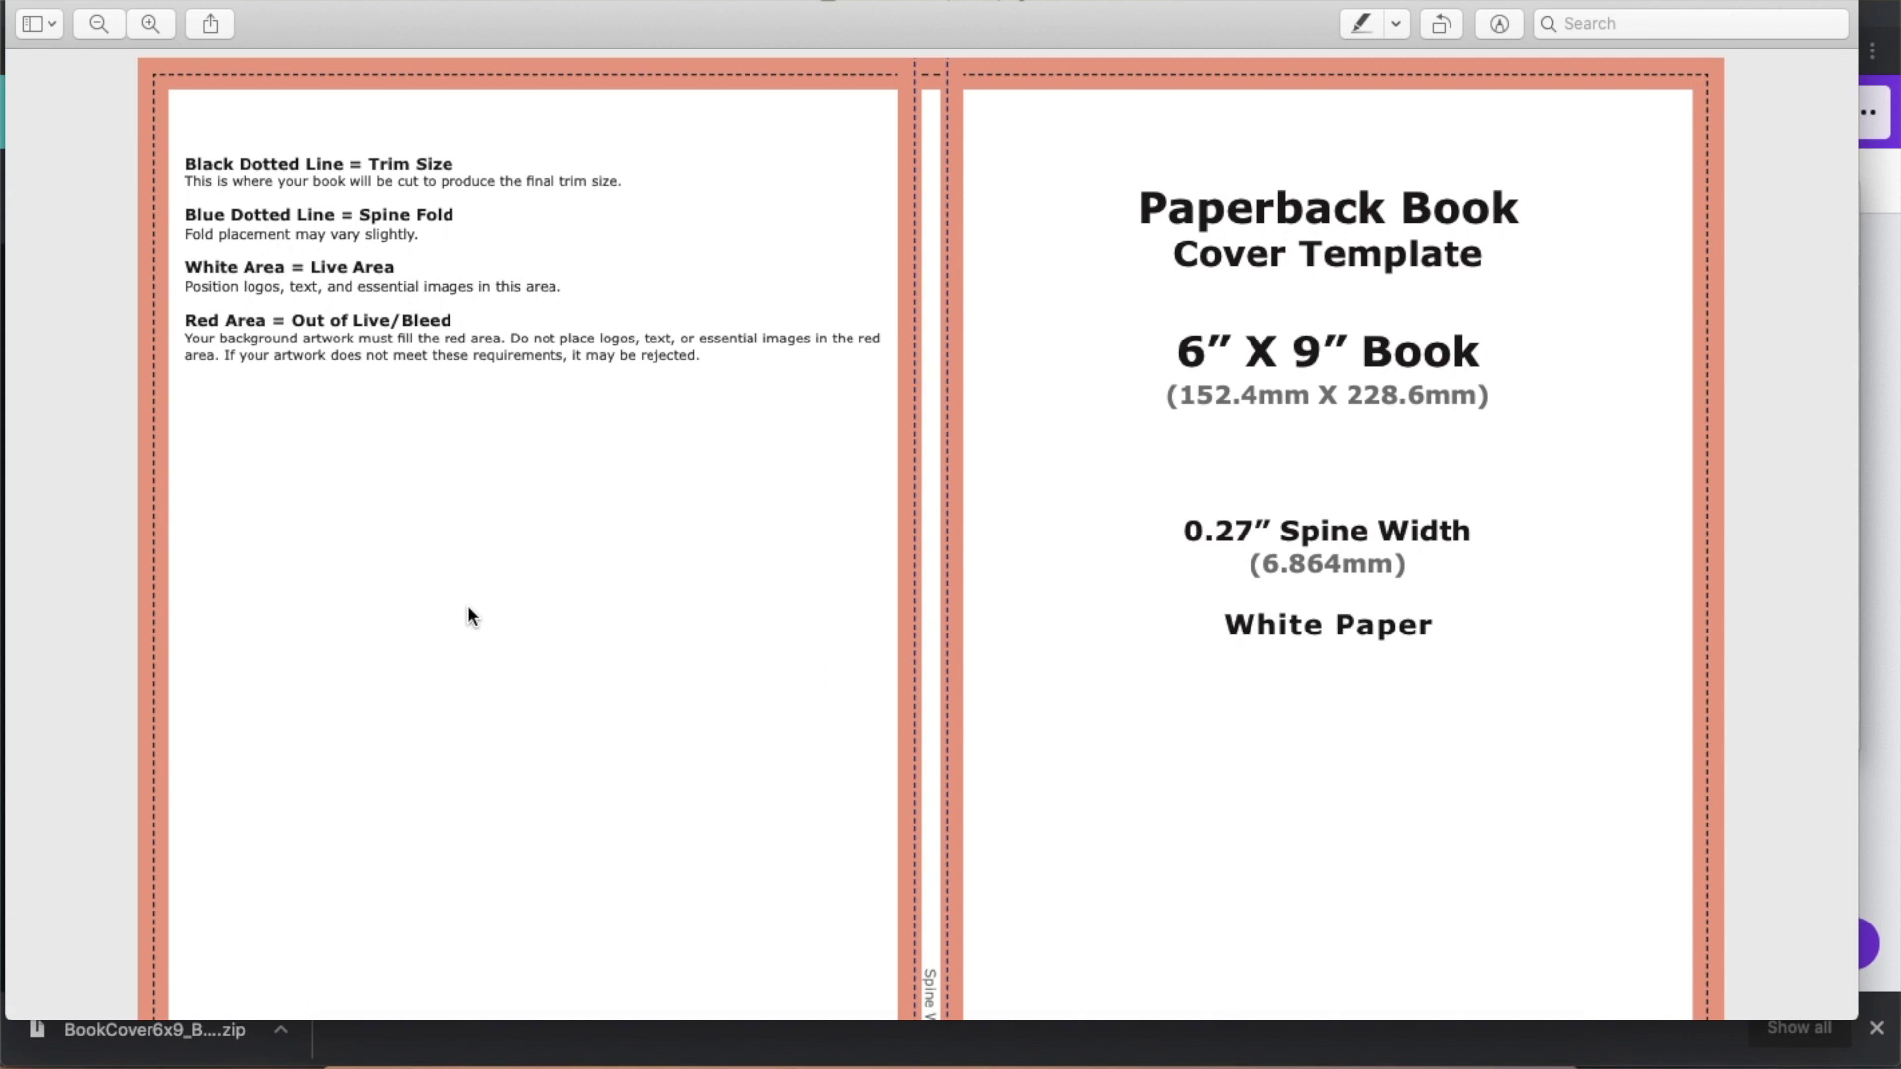
scroll(467, 606, down, 5)
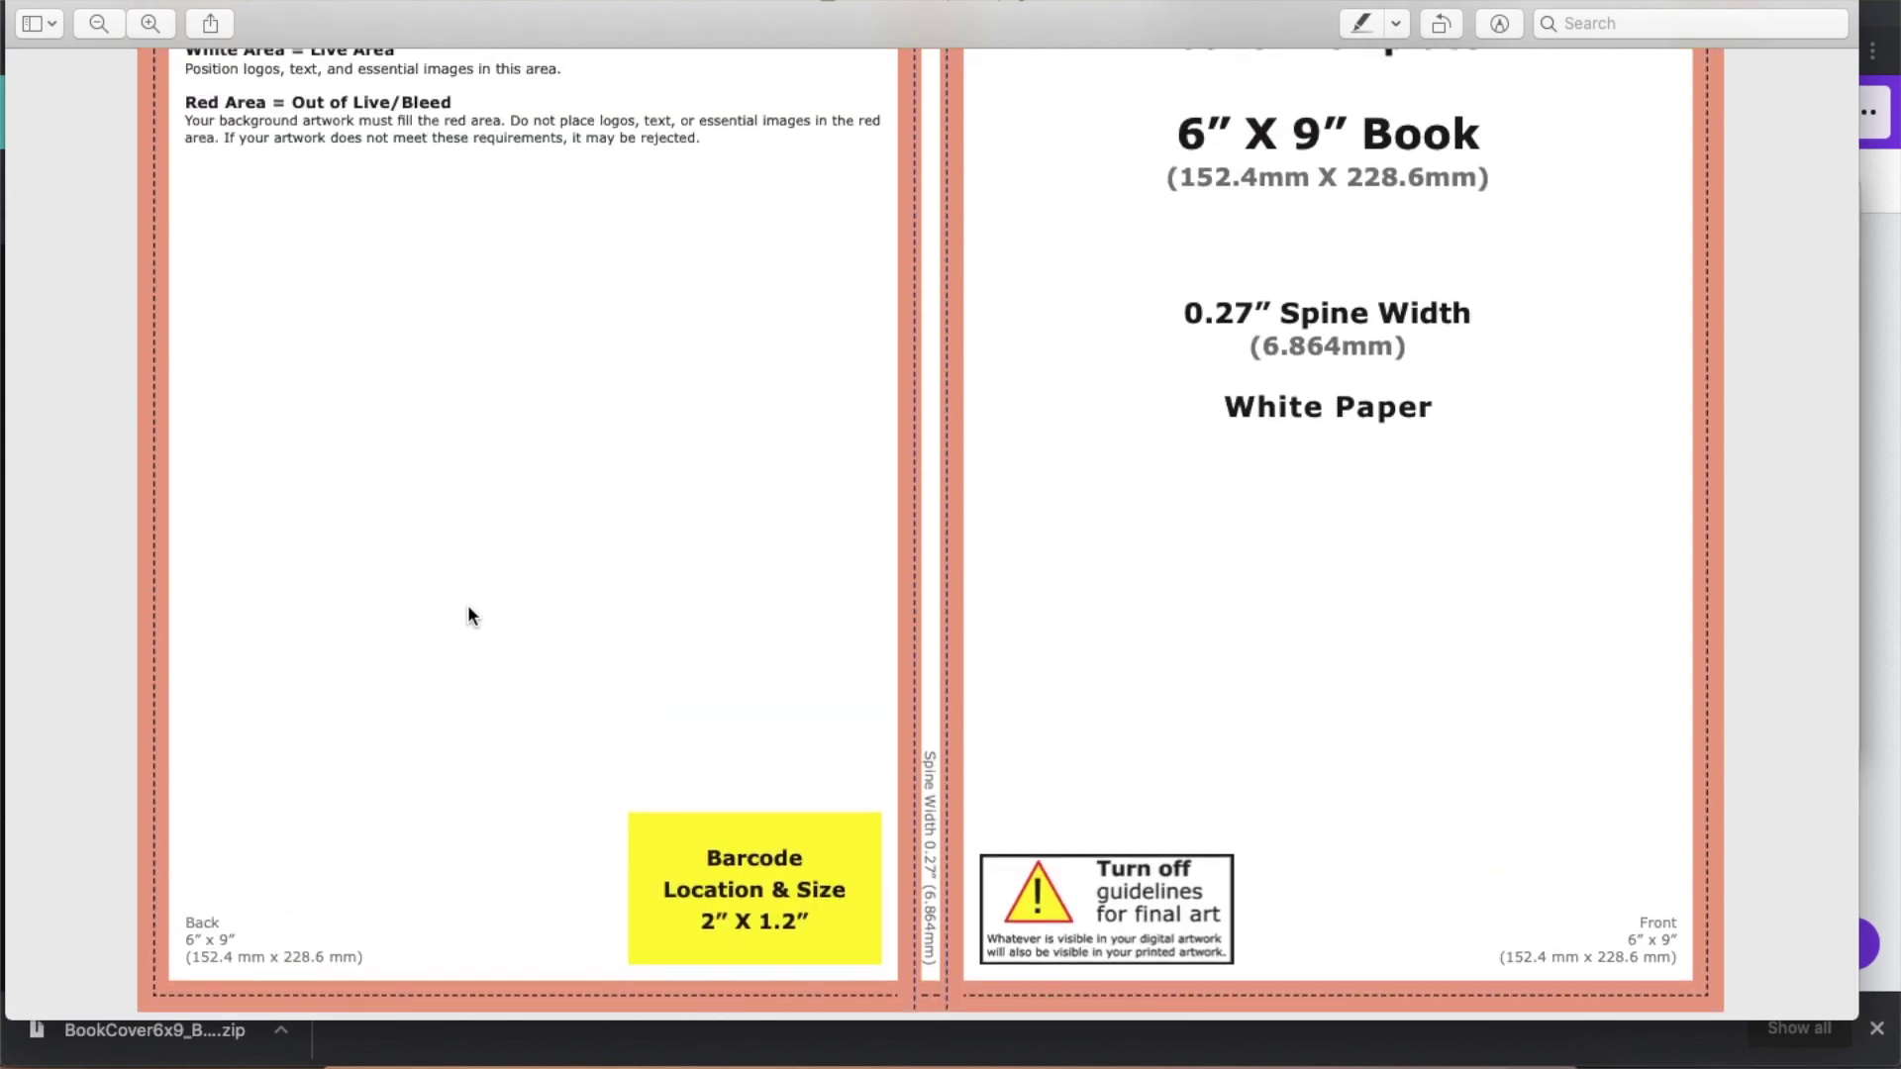
scroll(468, 607, up, 5)
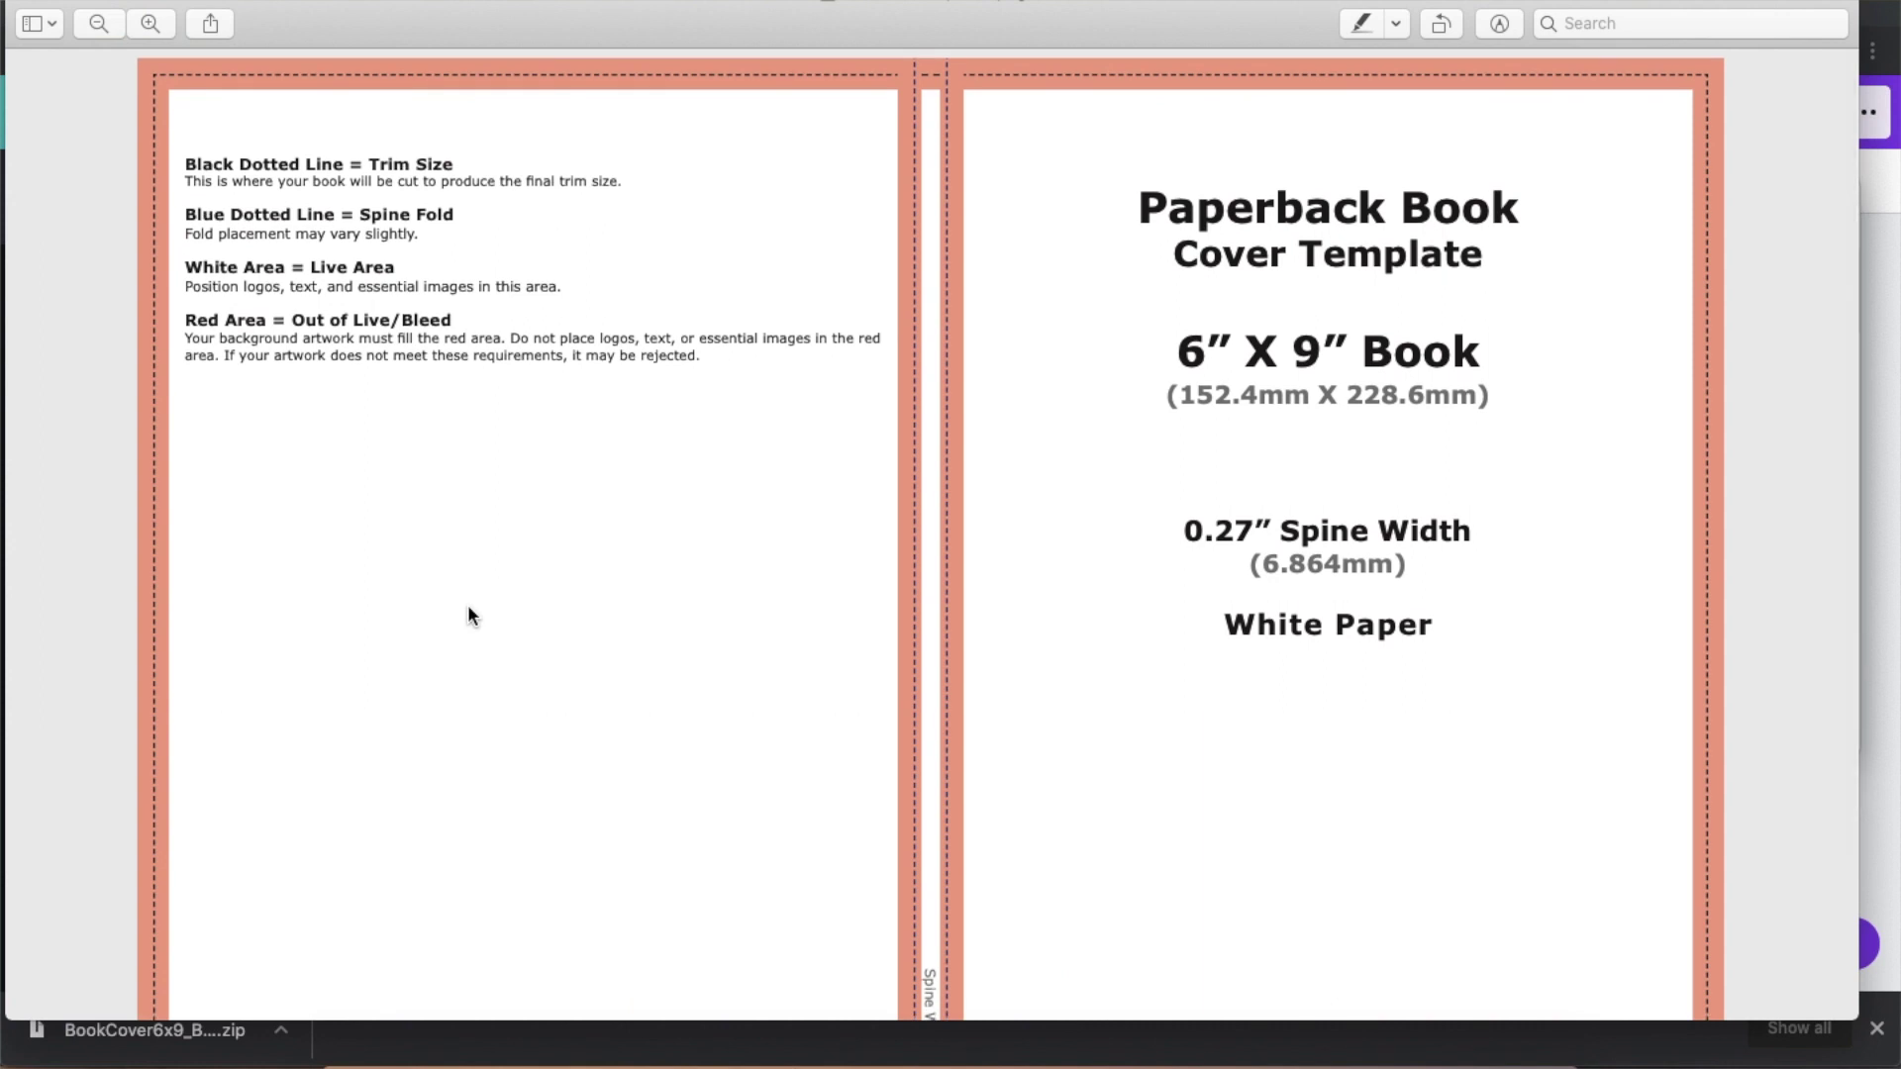
scroll(468, 608, down, 5)
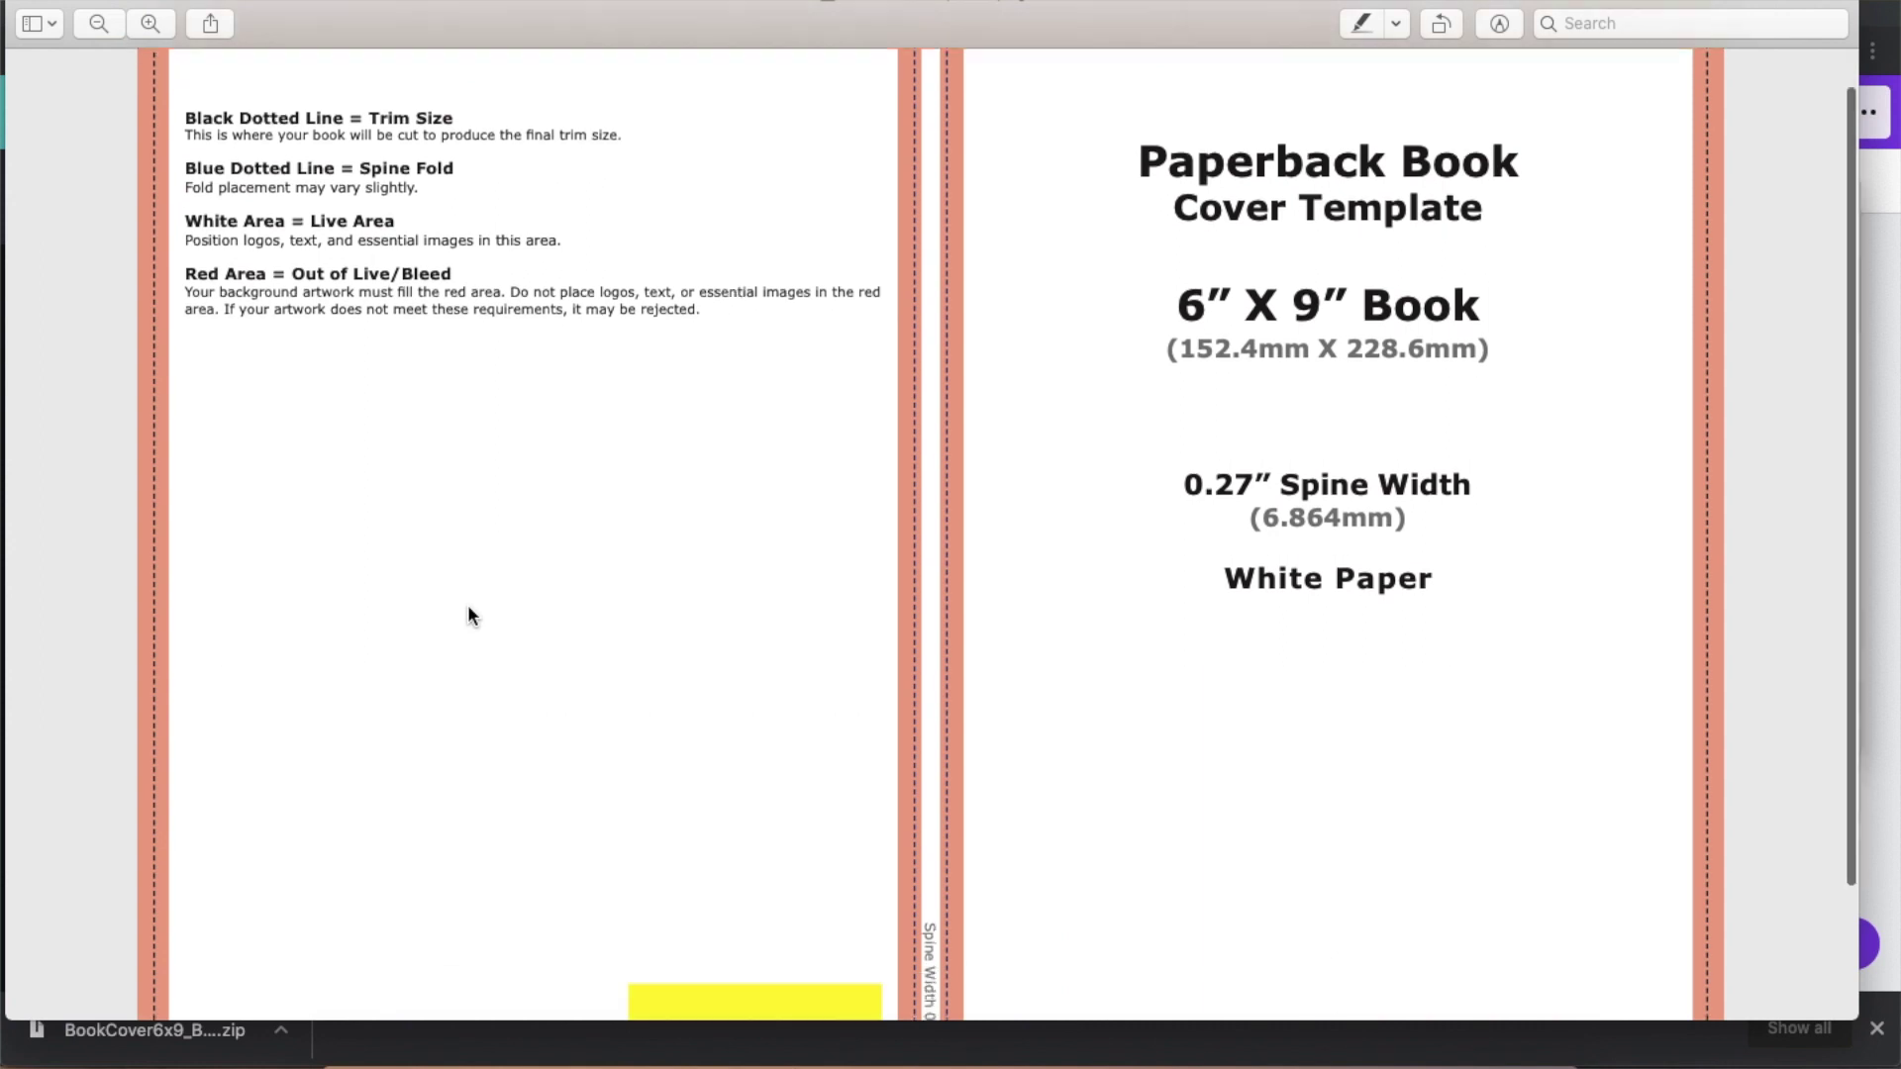
scroll(468, 607, up, 5)
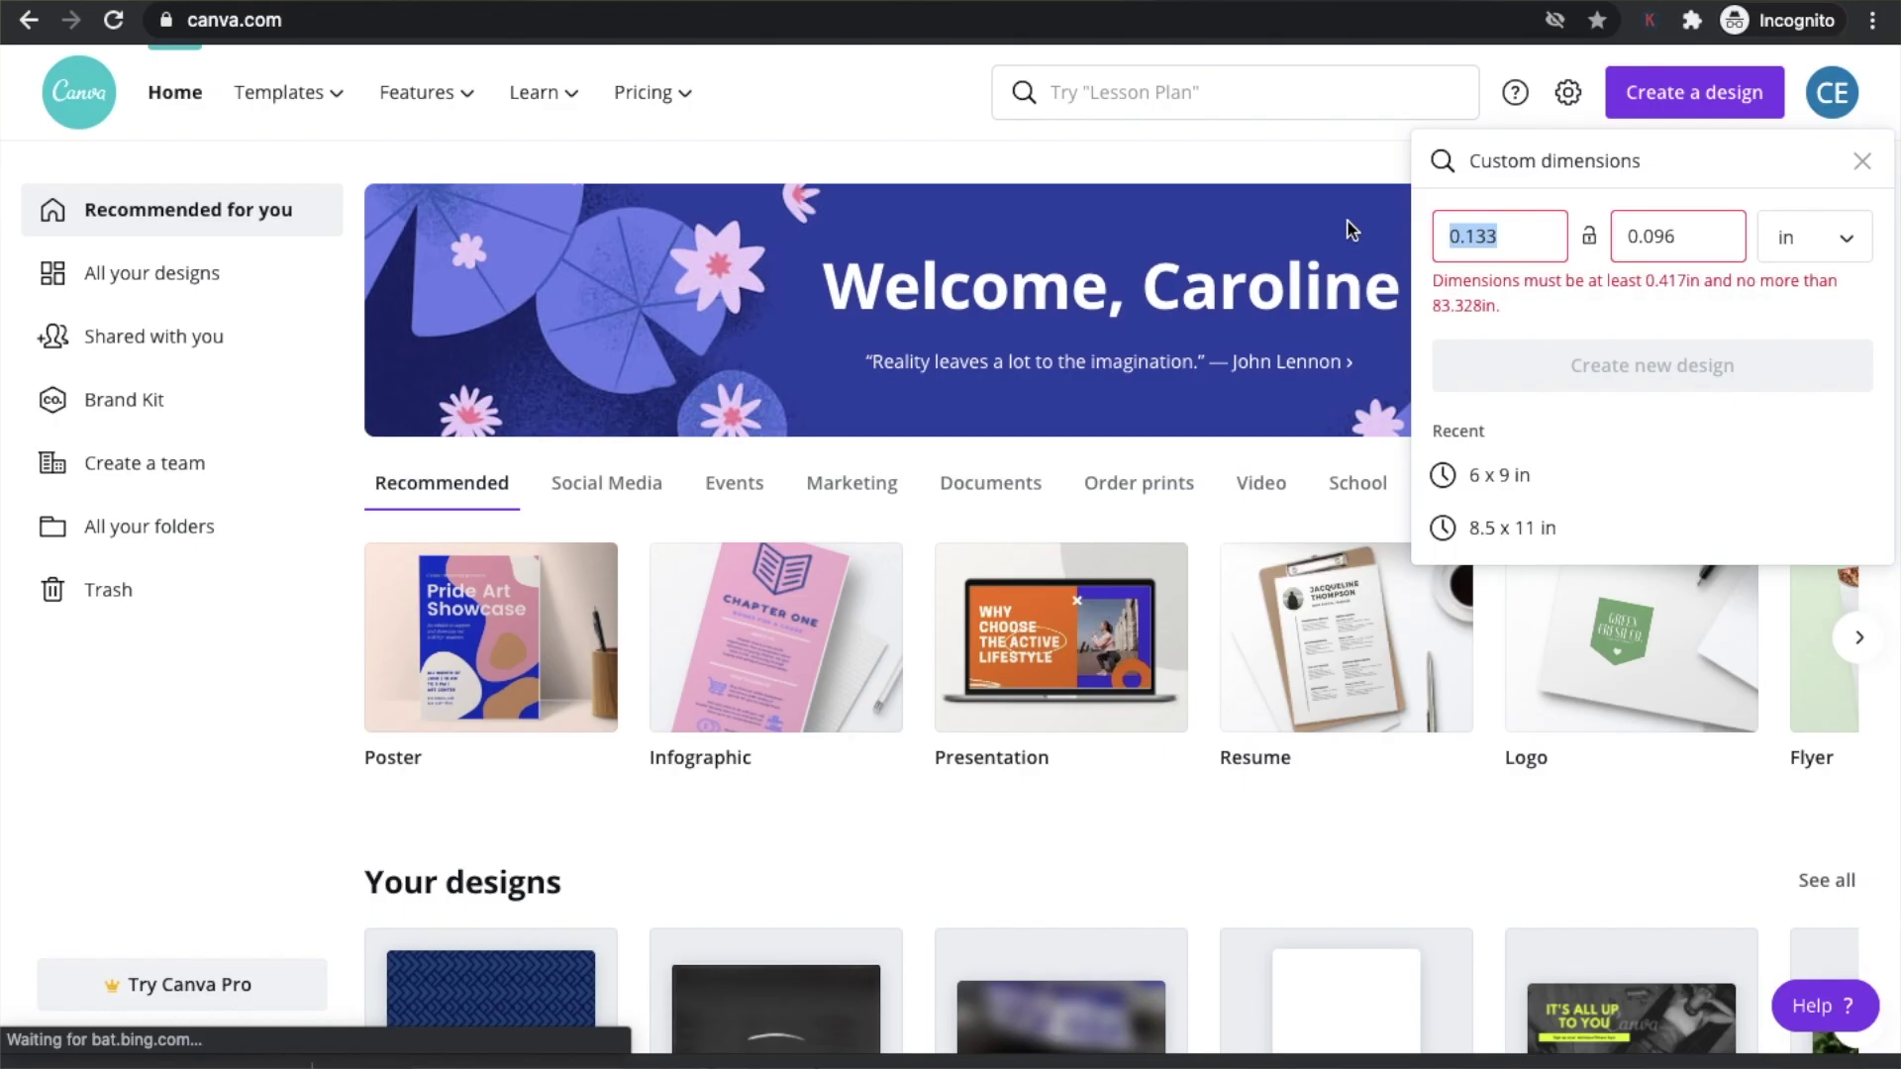
- Create a new Canva design with custom dimensions of 12.7 x 9.25 in
text(12.7)
key(Tab)
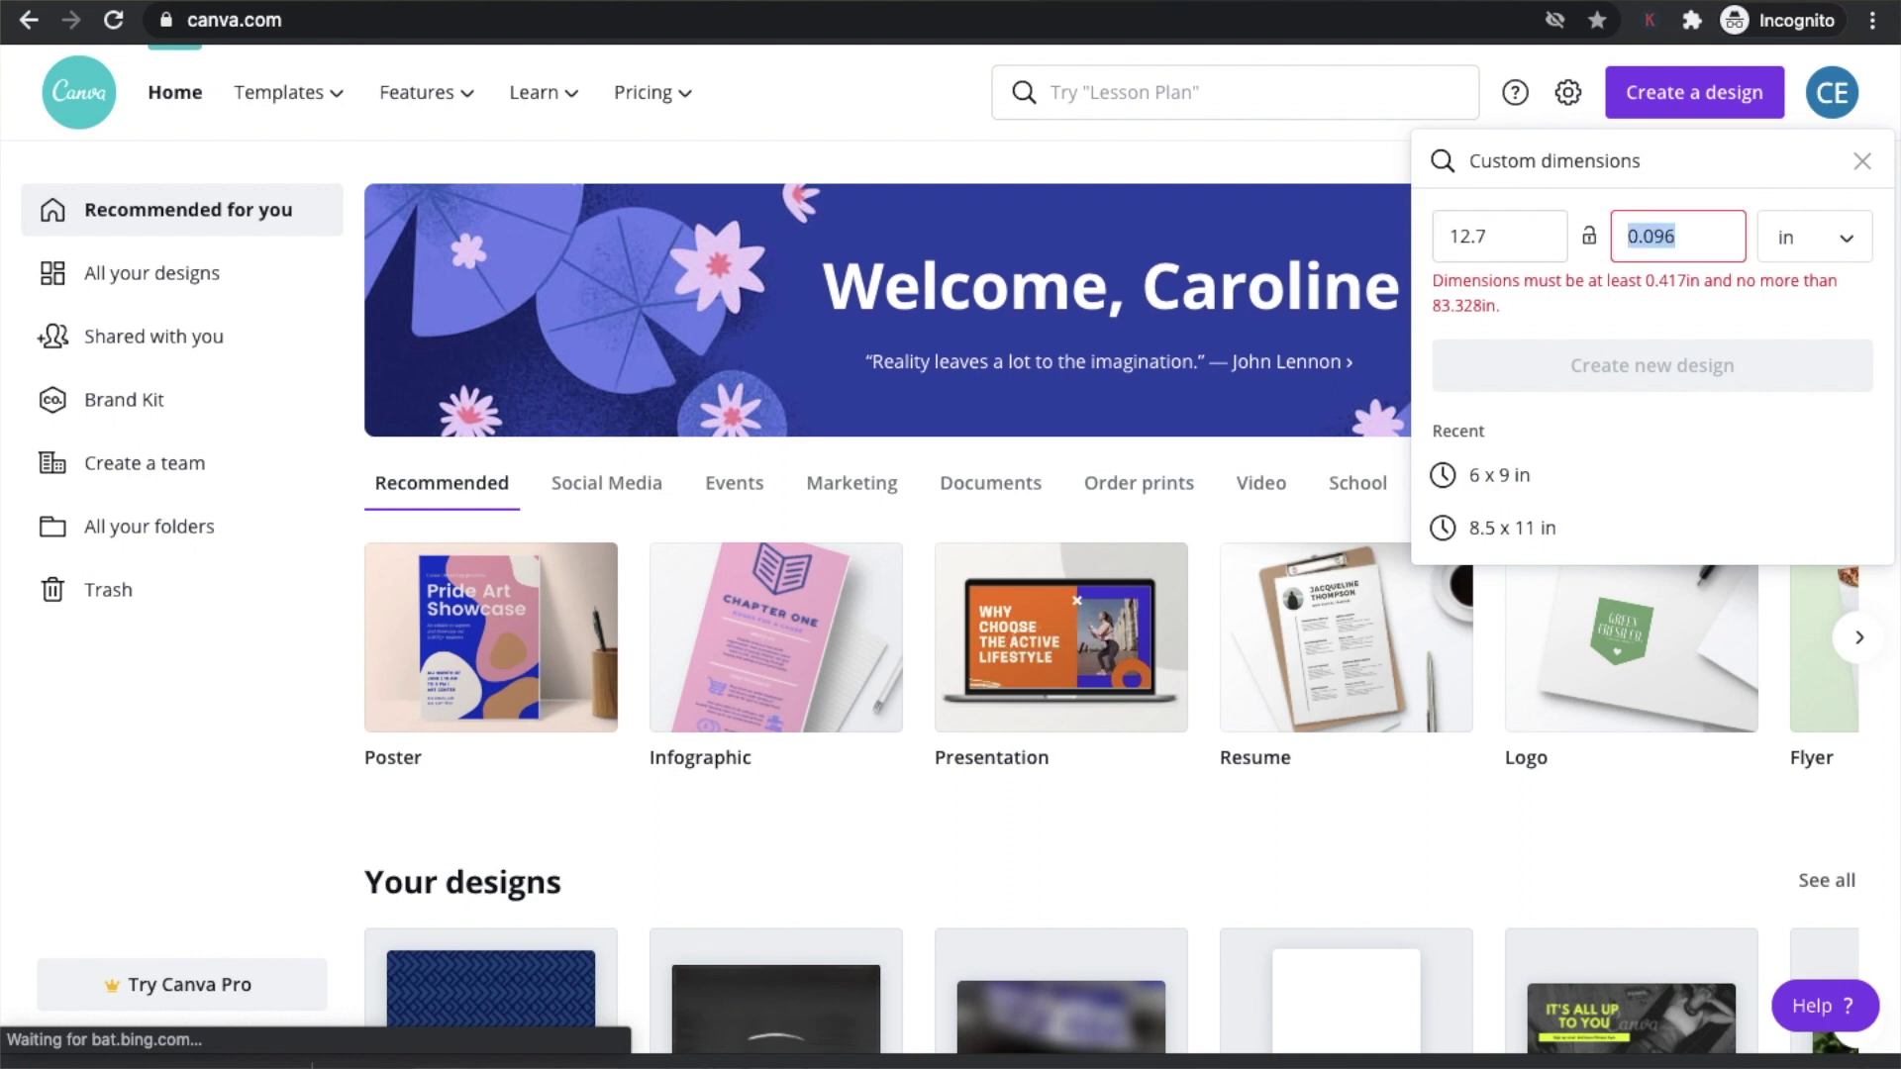
text(9.25)
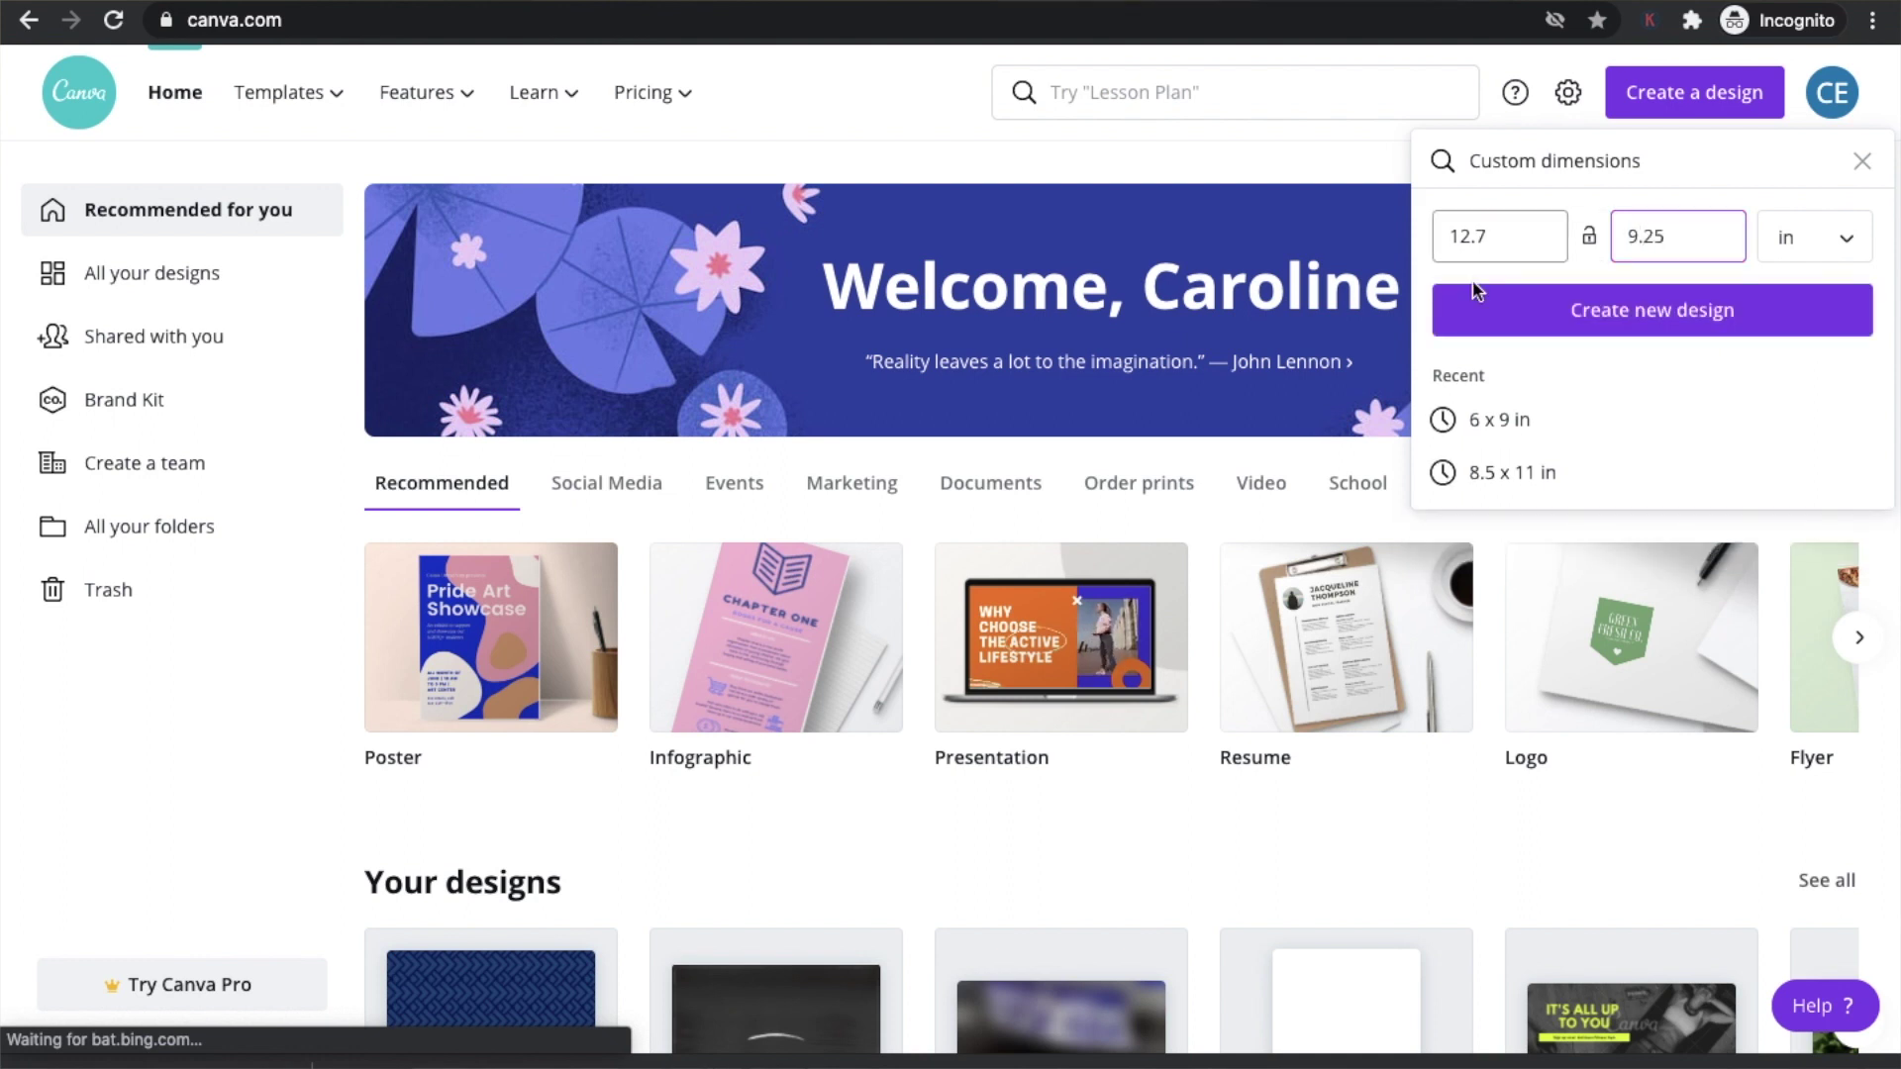
click(1667, 310)
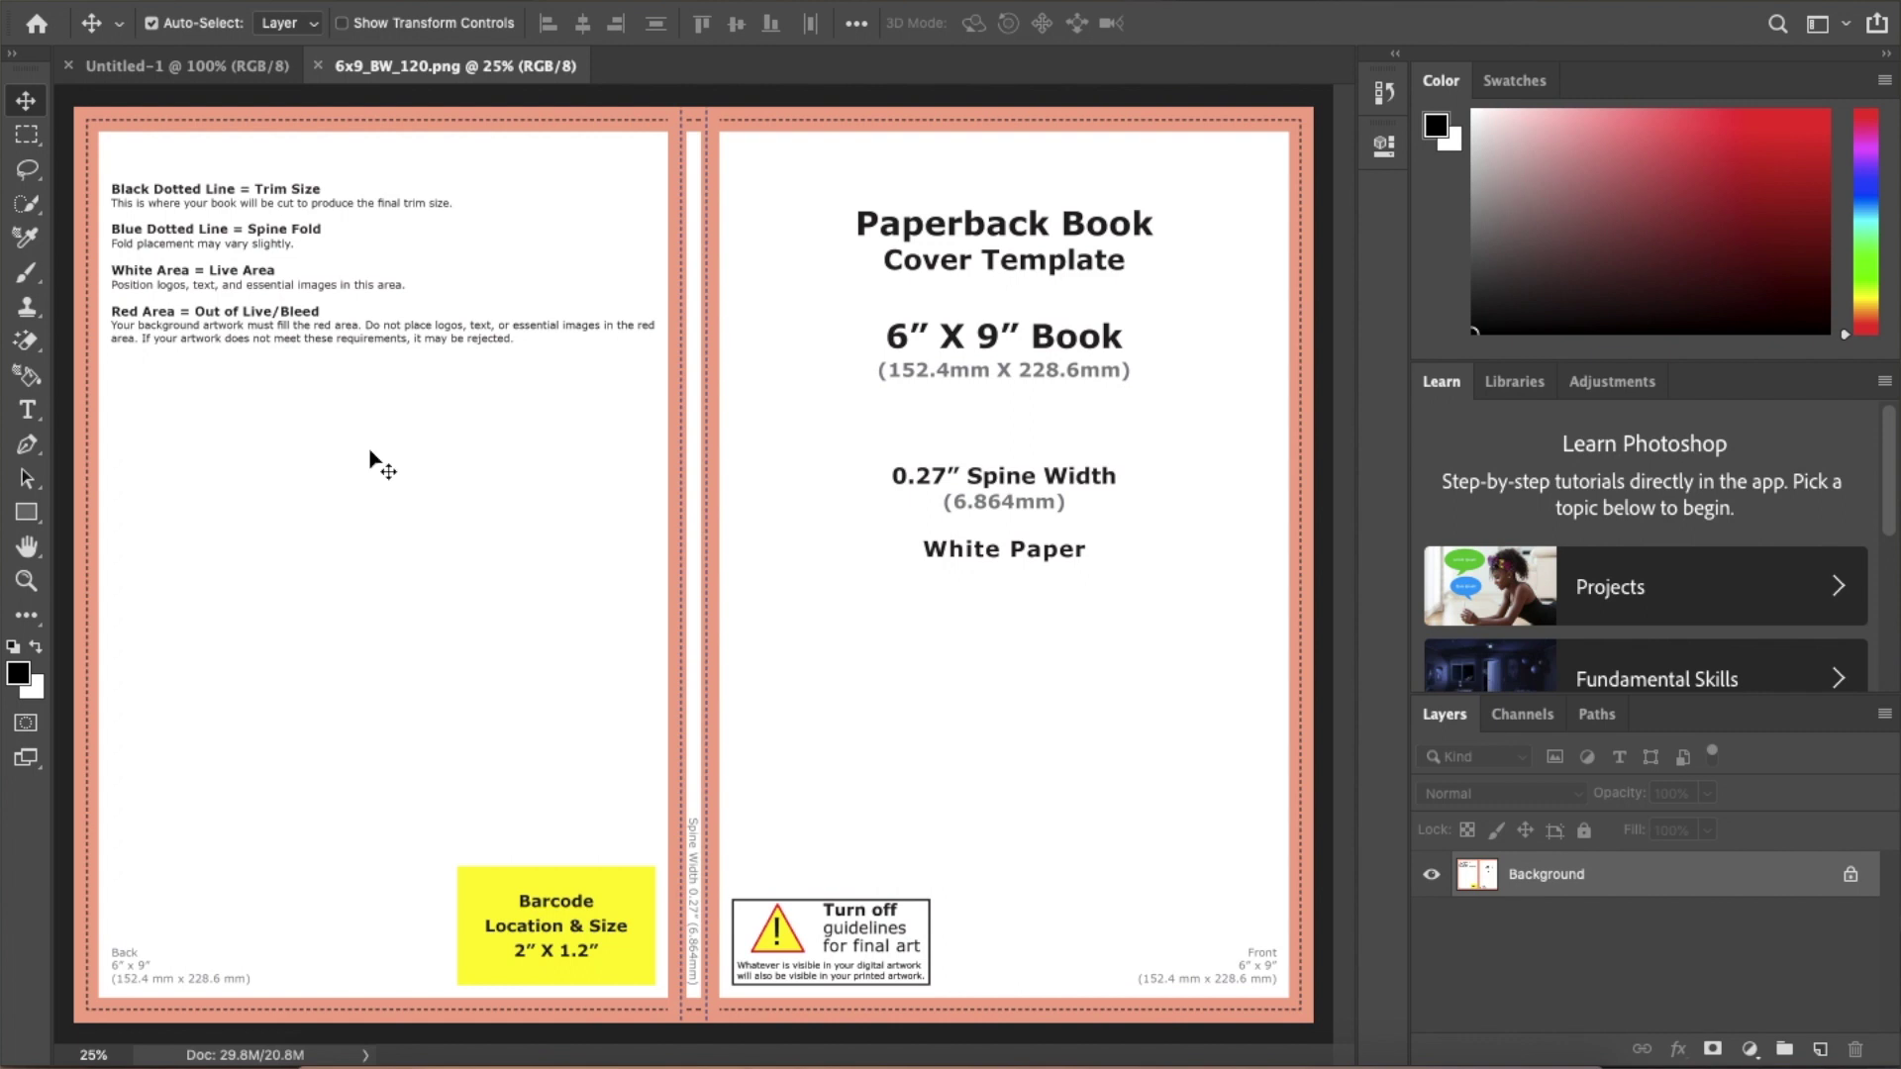
- Save the 6x9_BW_120 template in Photoshop as a JPEG with maximum quality 12 and the Baseline ("Standard") format option
click(232, 1)
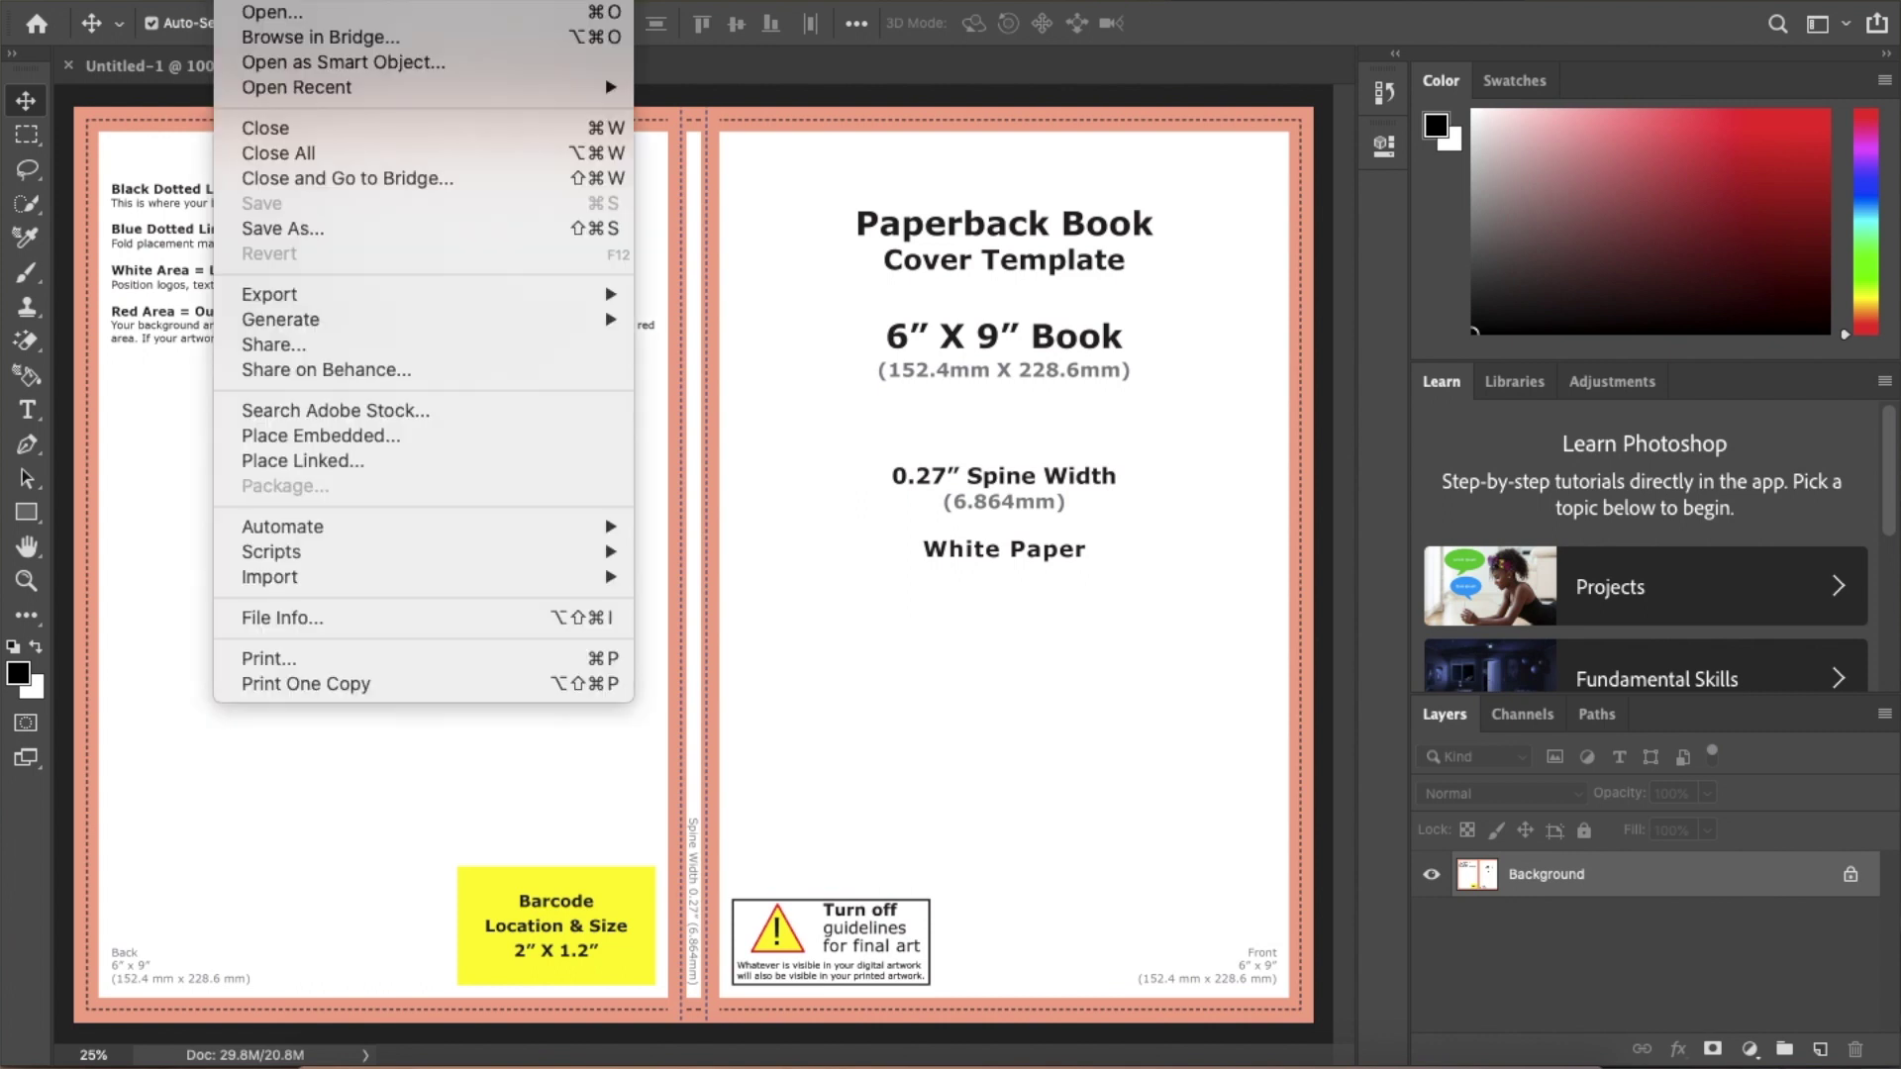
click(271, 222)
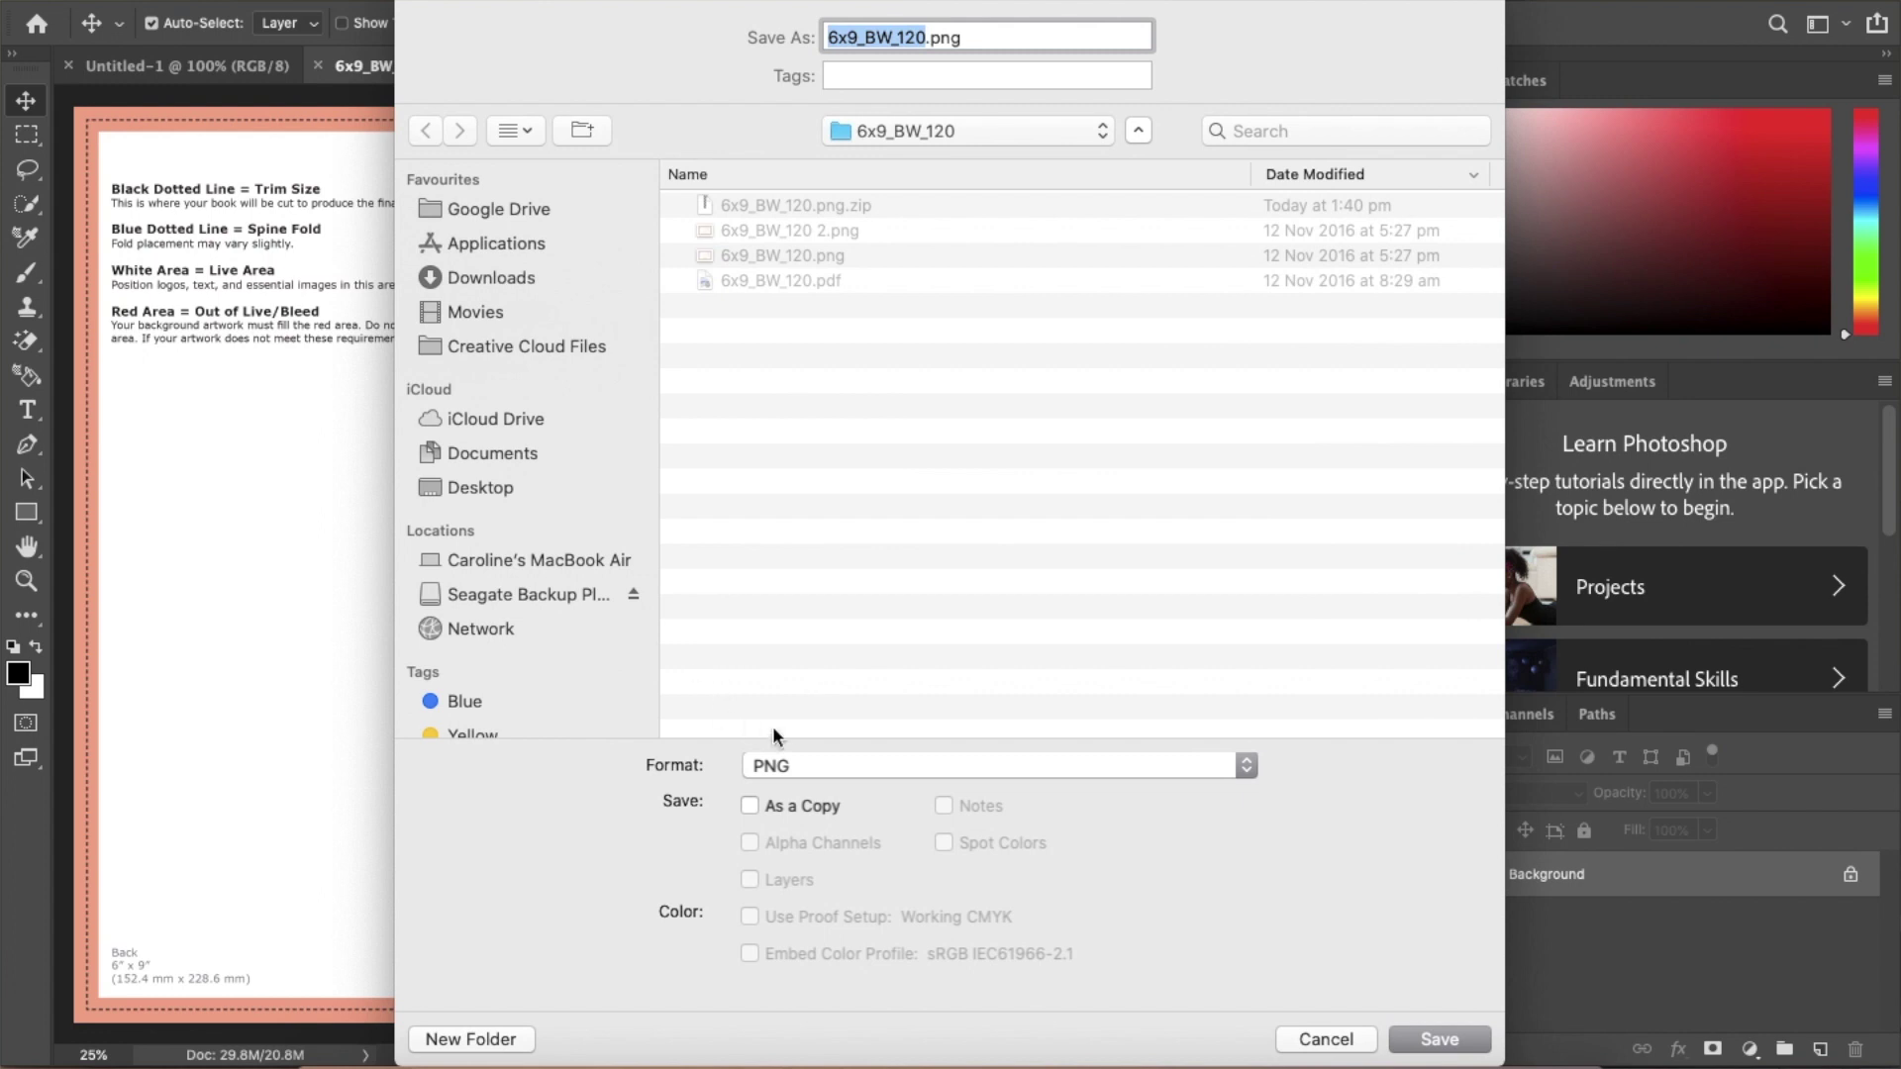
click(780, 762)
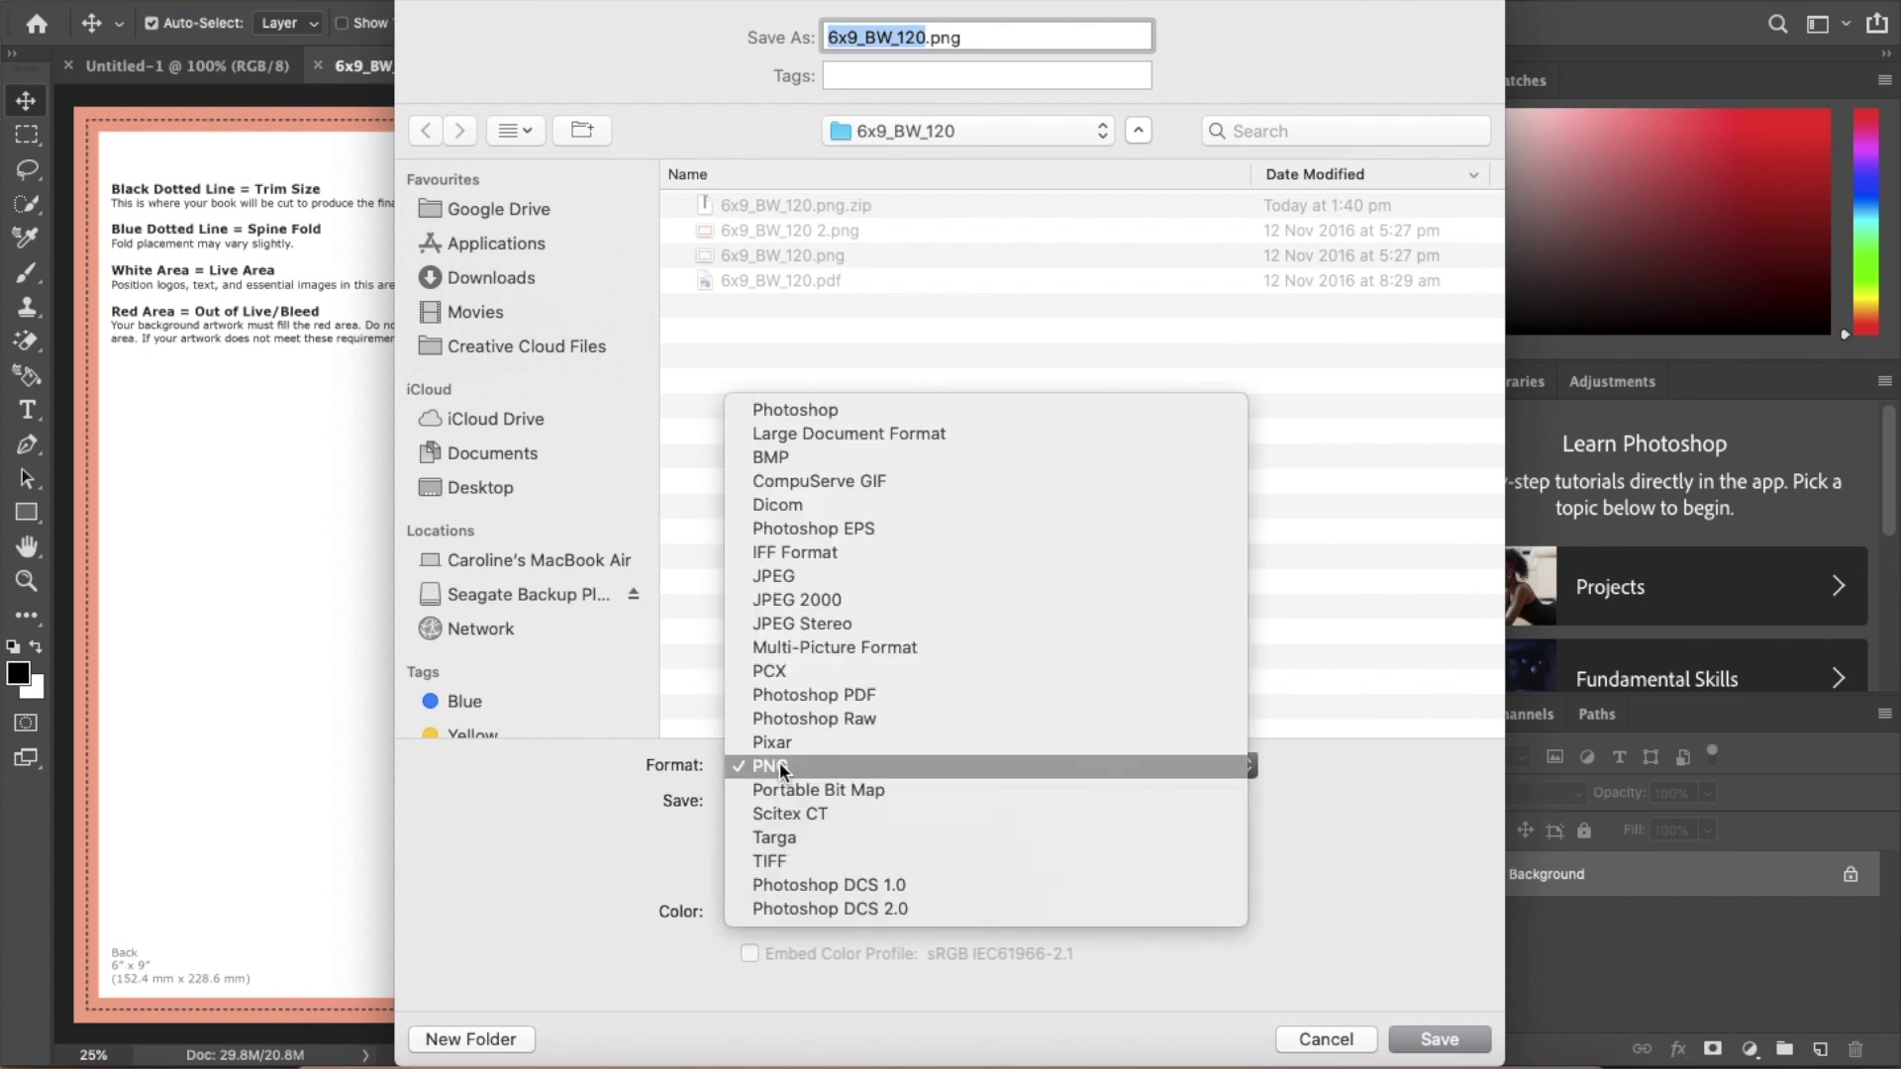
click(776, 579)
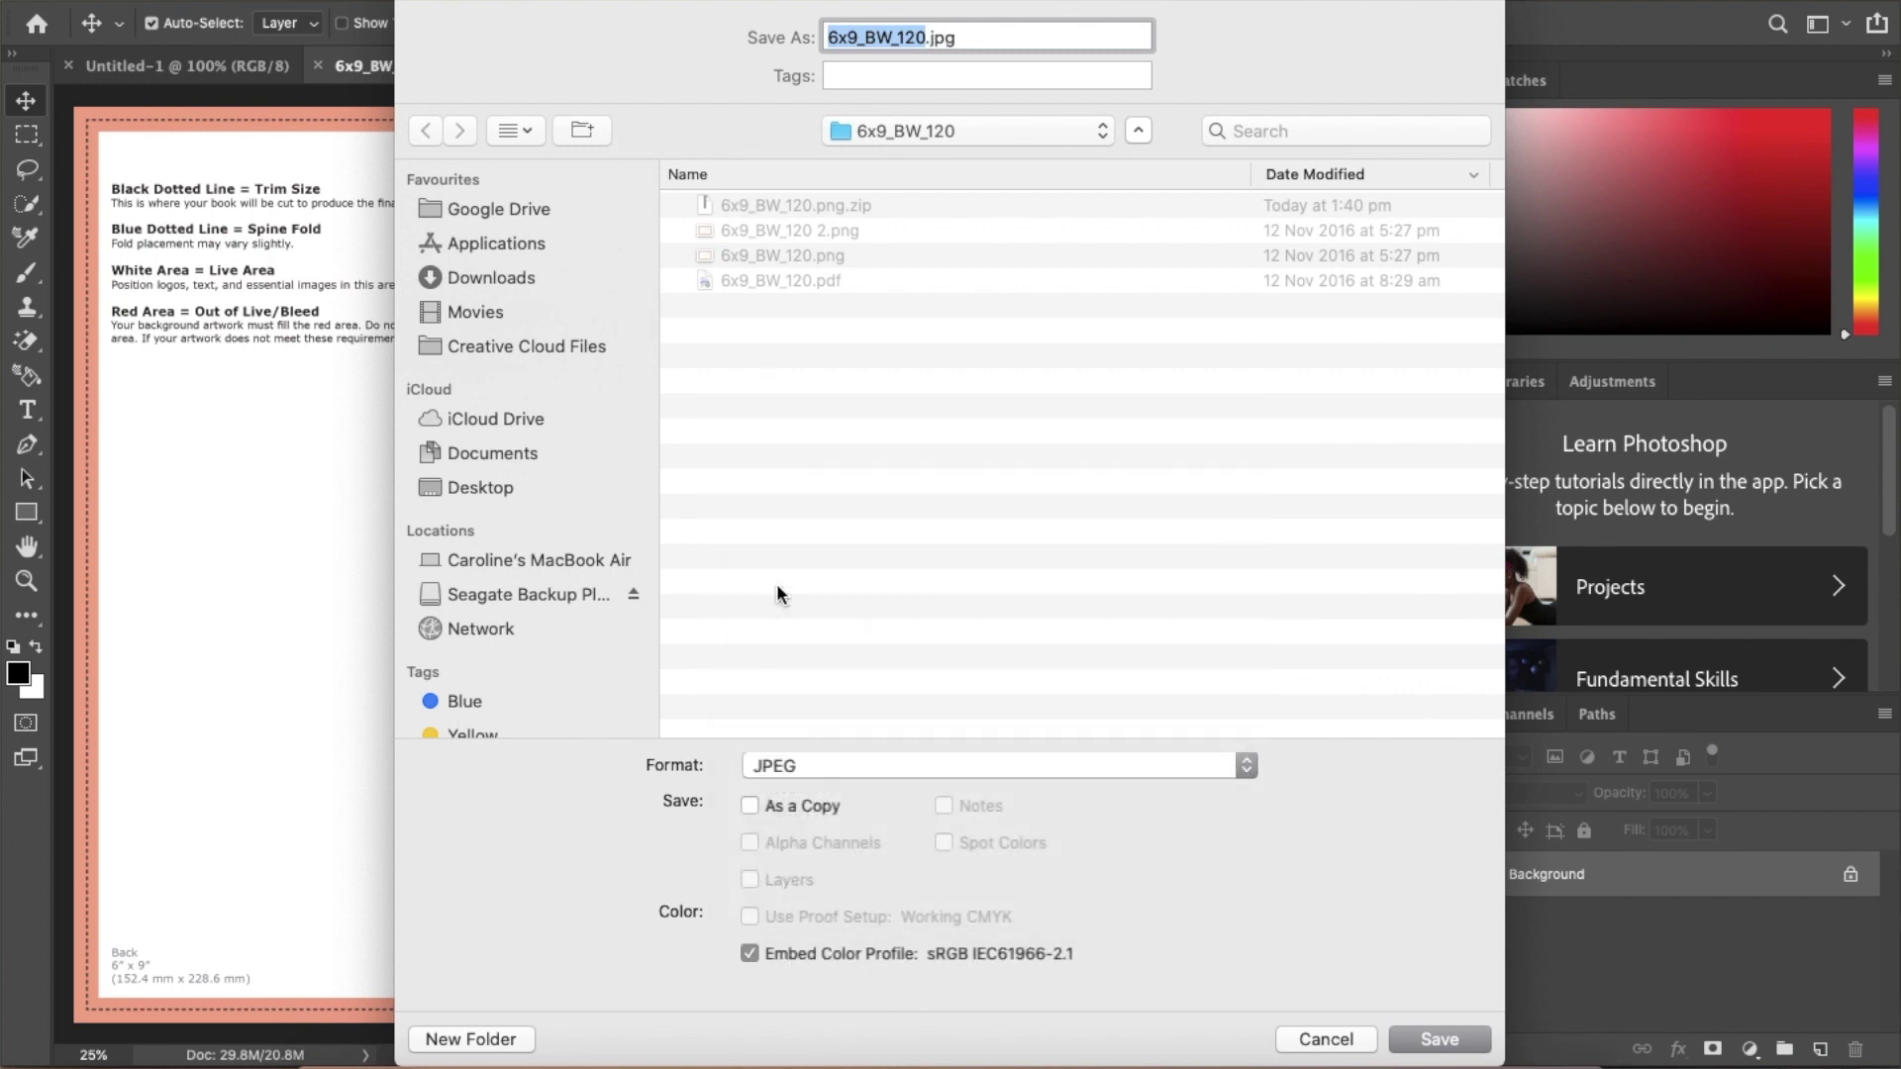
click(1428, 1043)
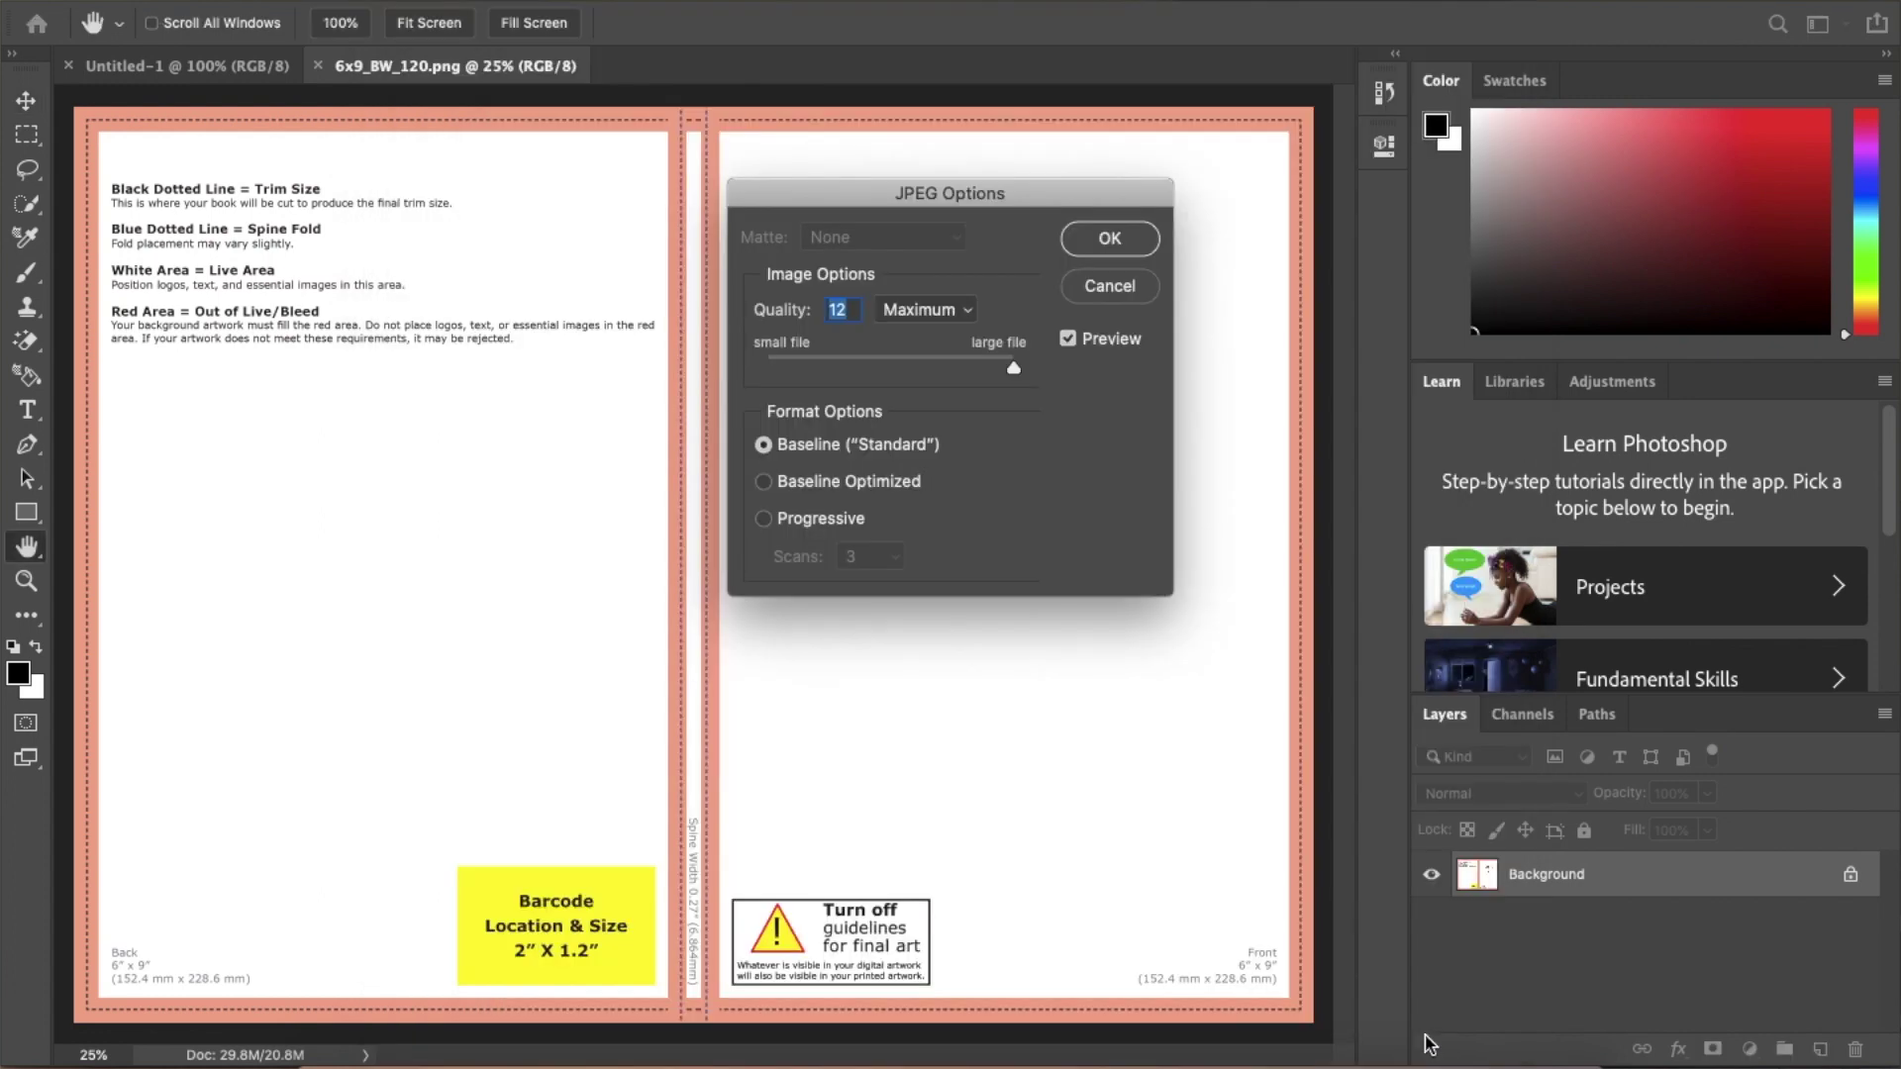
click(1101, 238)
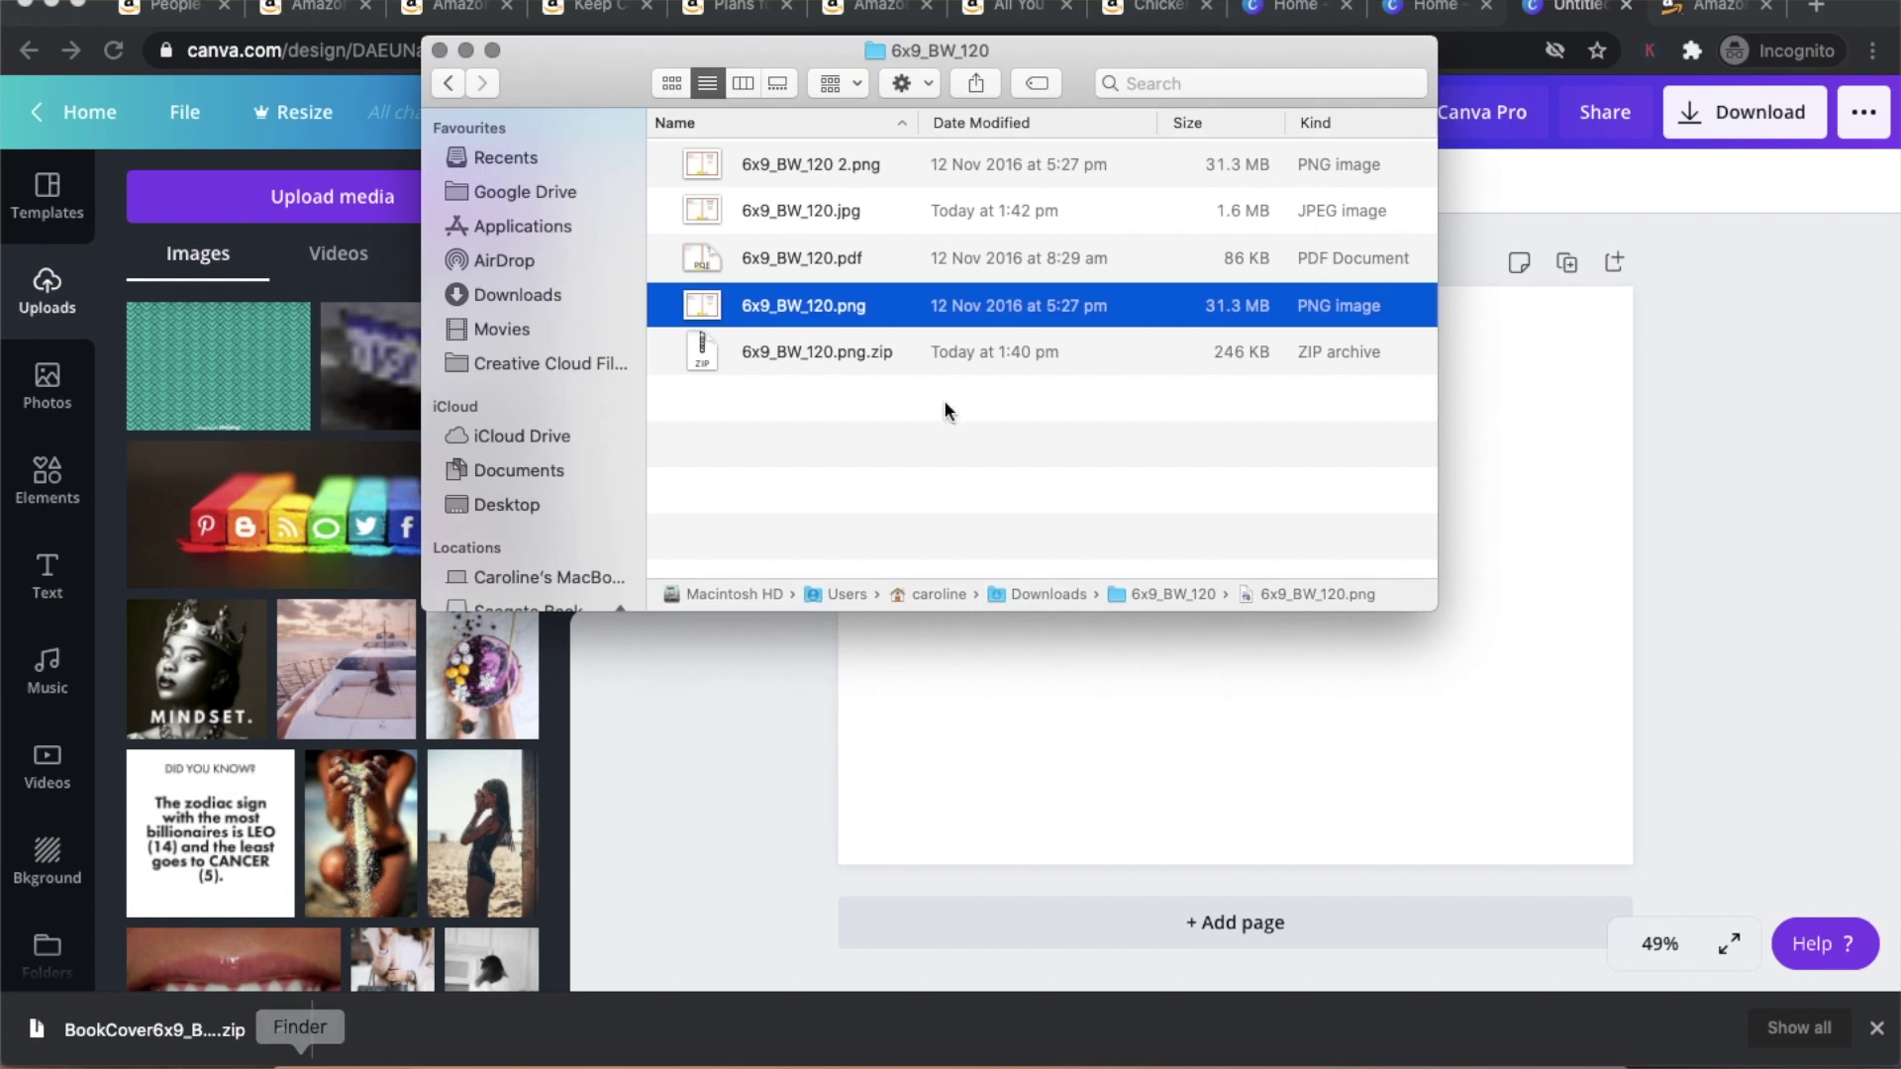
- Place 6x9_BW_120.jpg from the 6x9_BW_120 folder on the Canva design and enlarge it to fill the 12.7 x 9.25 in page
click(814, 211)
drag(814, 211, 1149, 731)
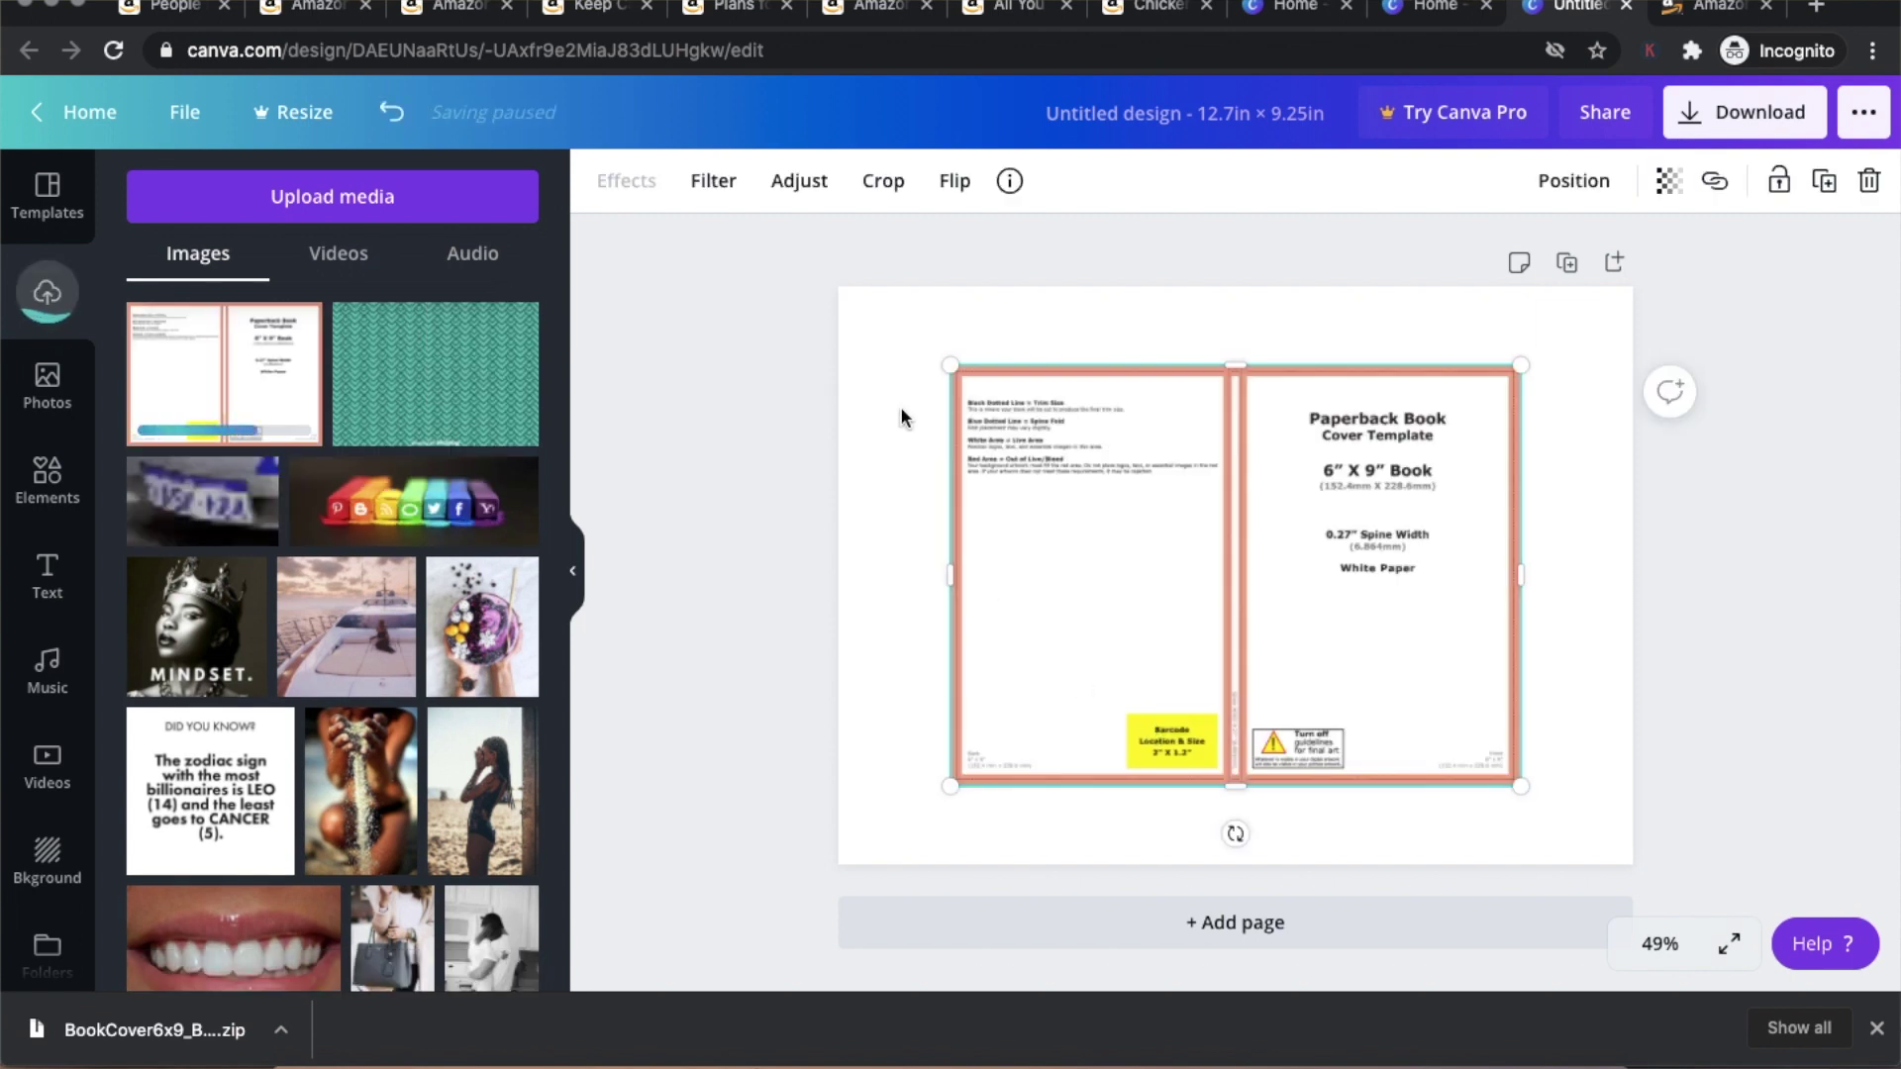
drag(949, 365, 843, 288)
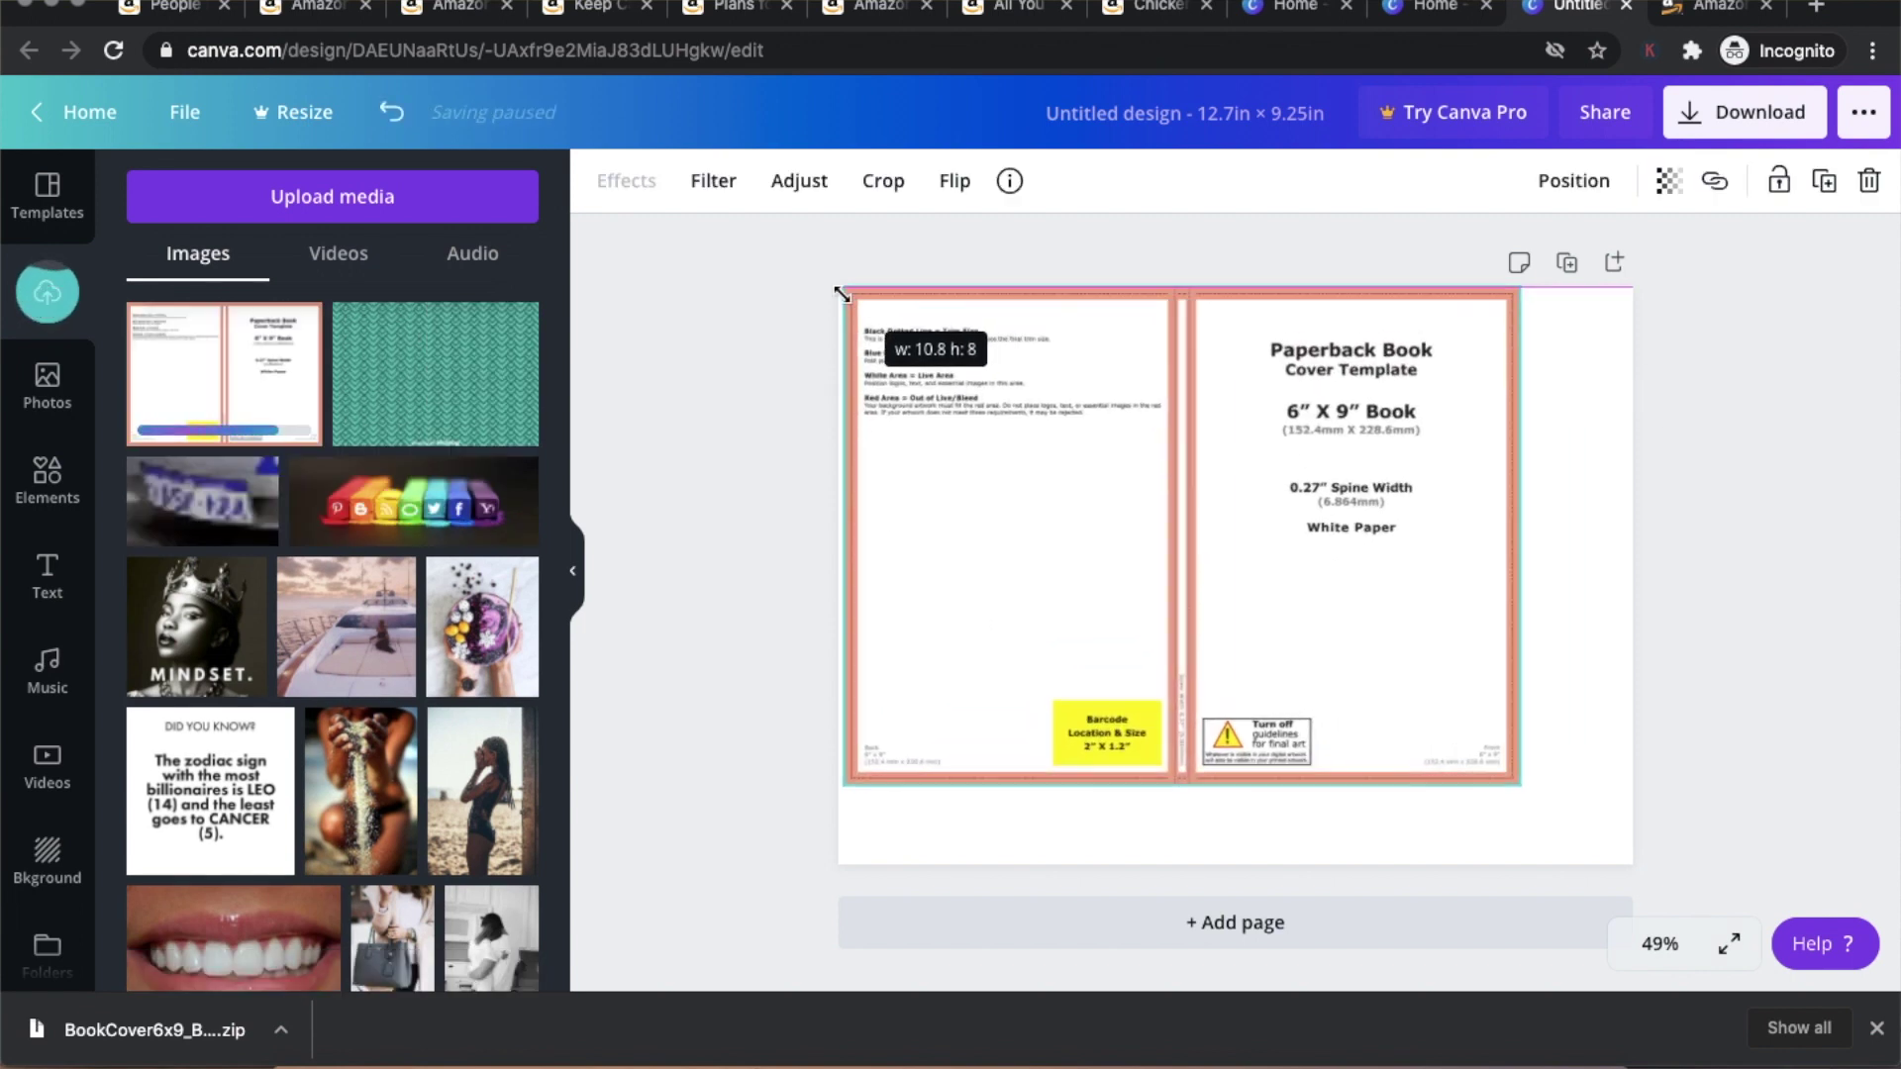
drag(1520, 783, 1616, 852)
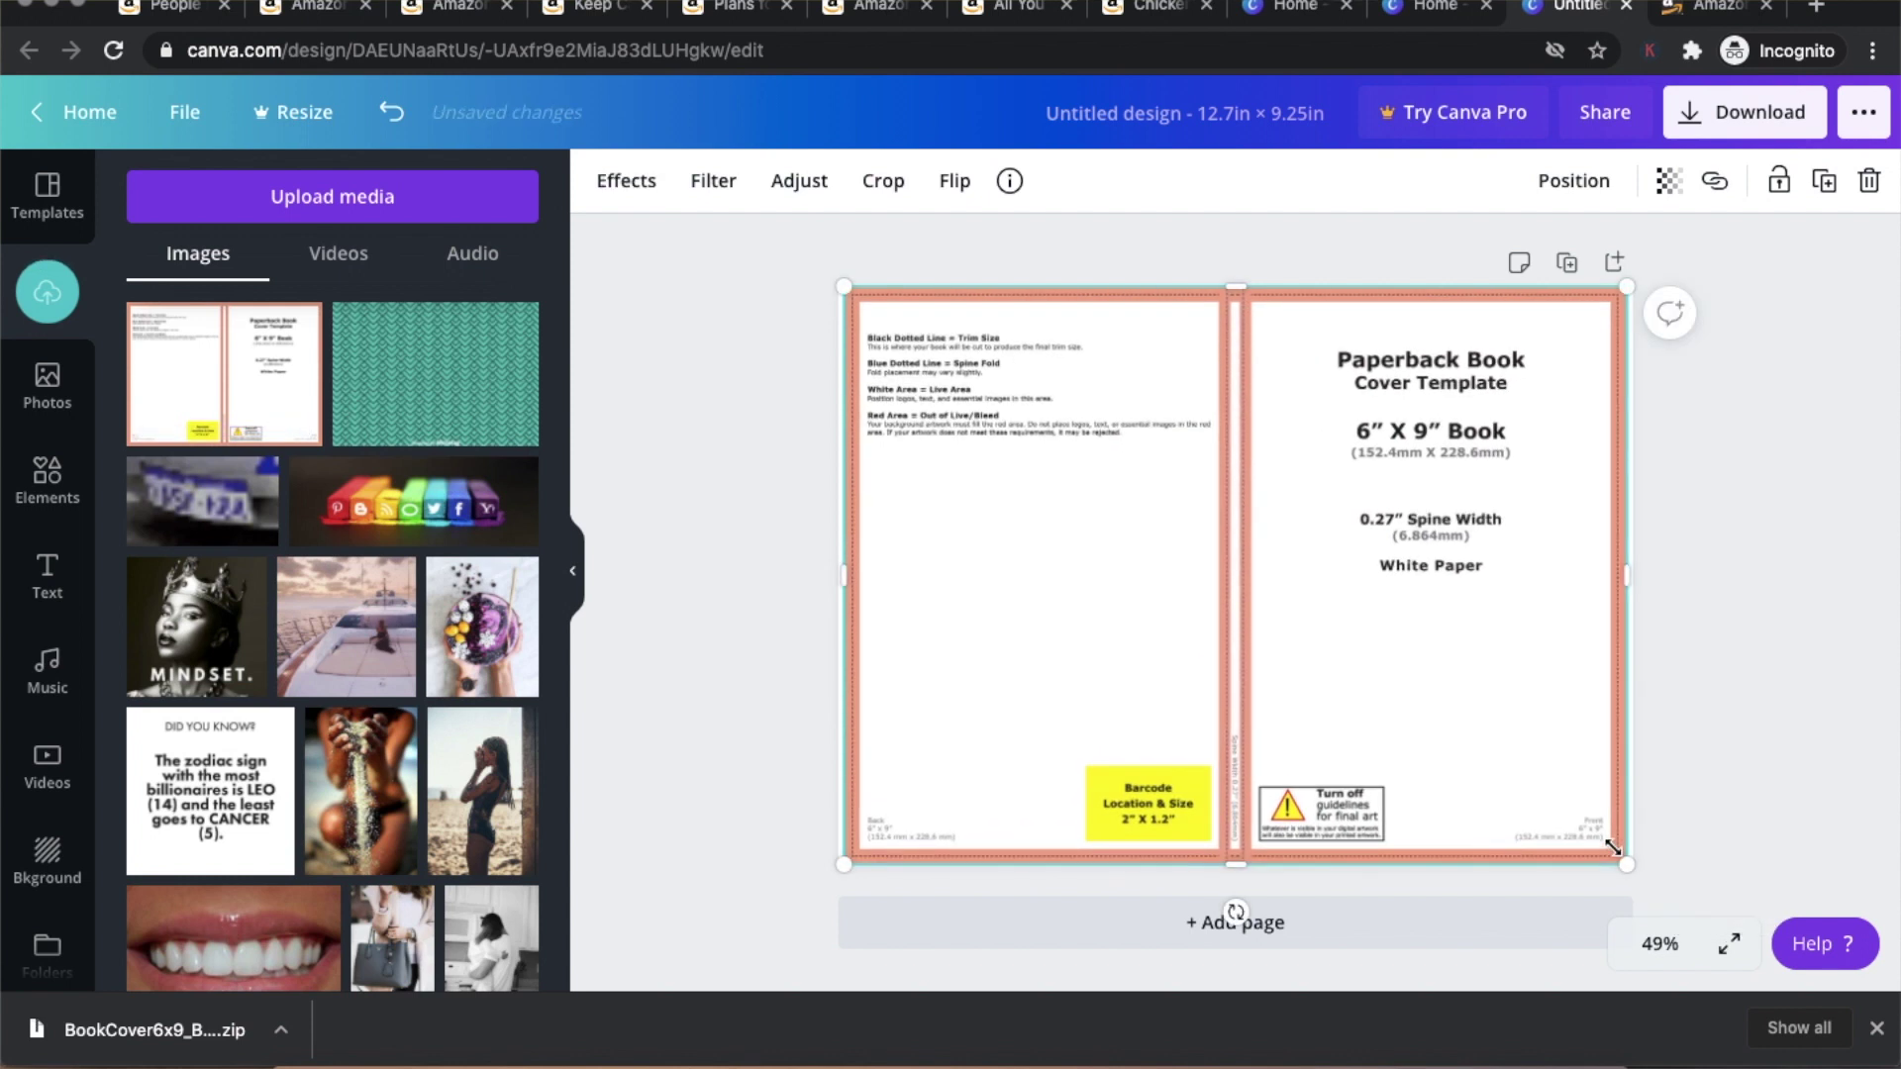
drag(1628, 864, 1638, 866)
click(1749, 679)
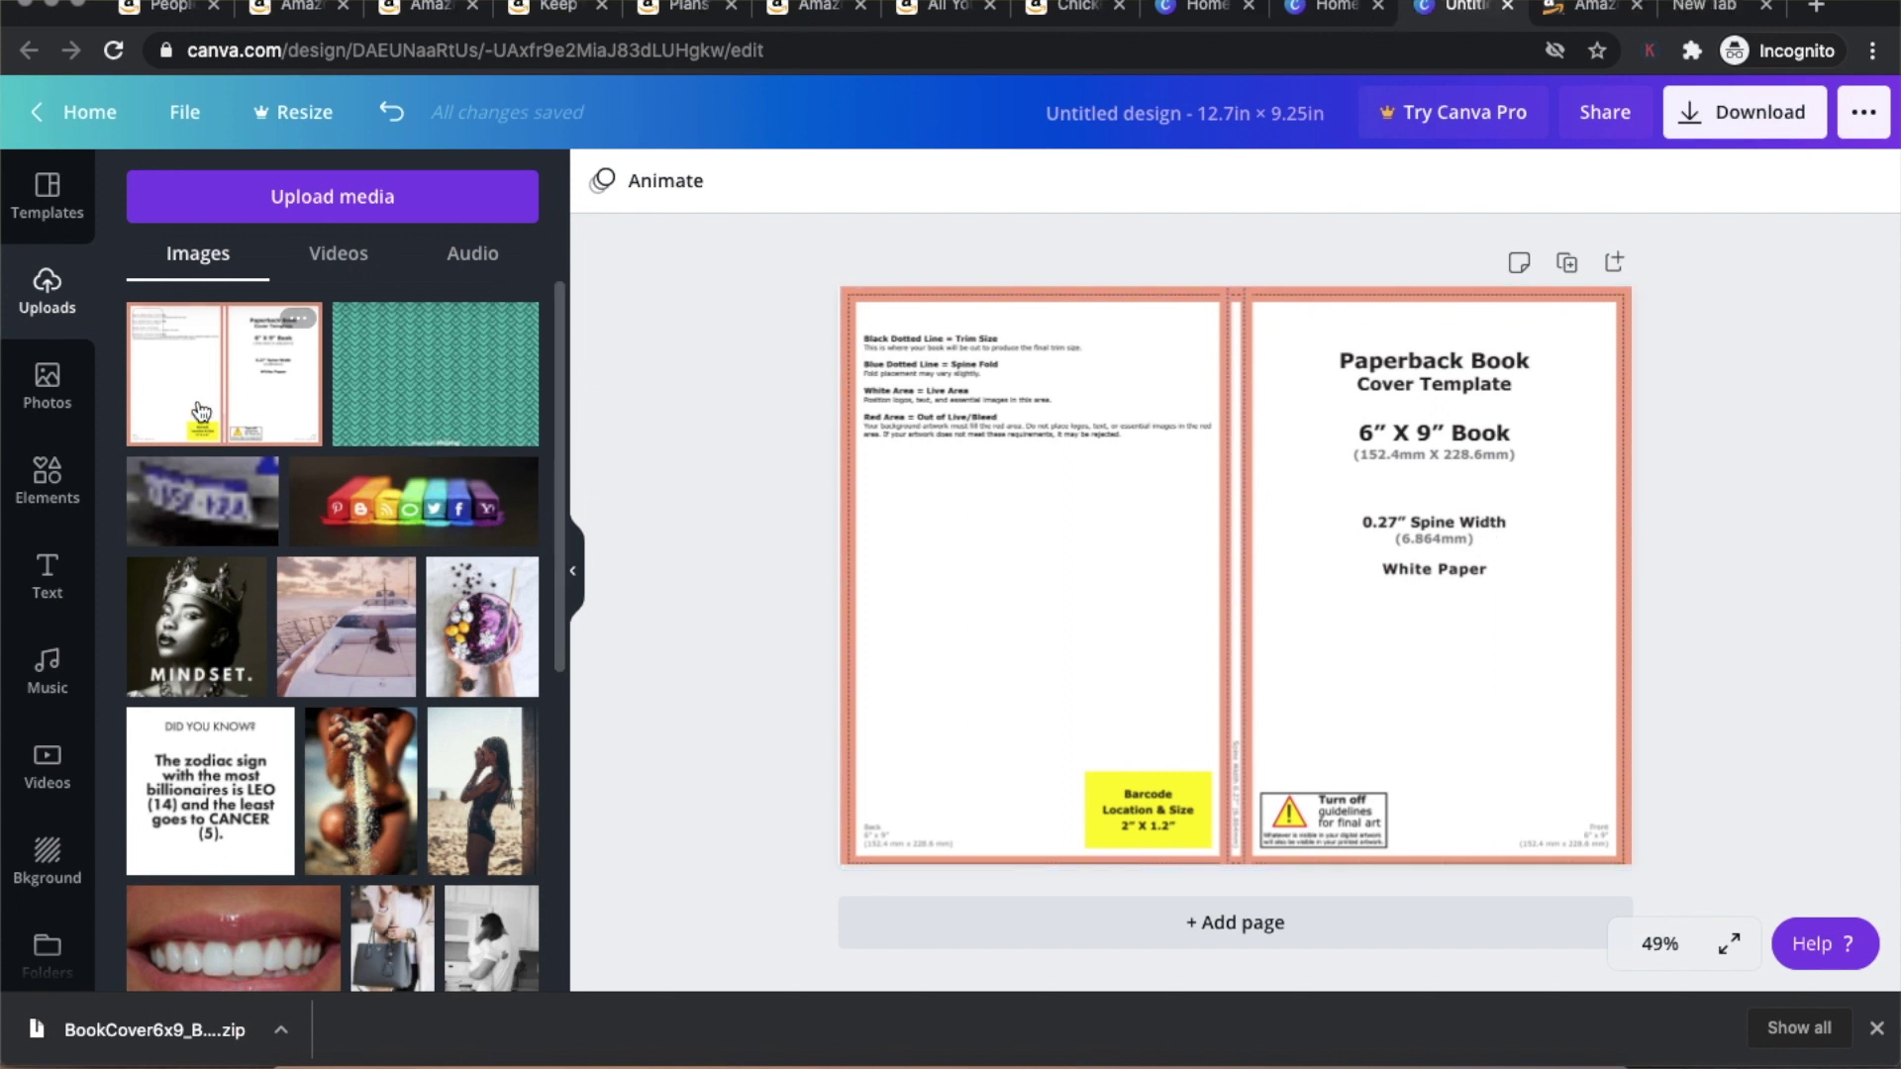
- Browse Canva's trending stock photos for the cover and open the elements library
click(47, 386)
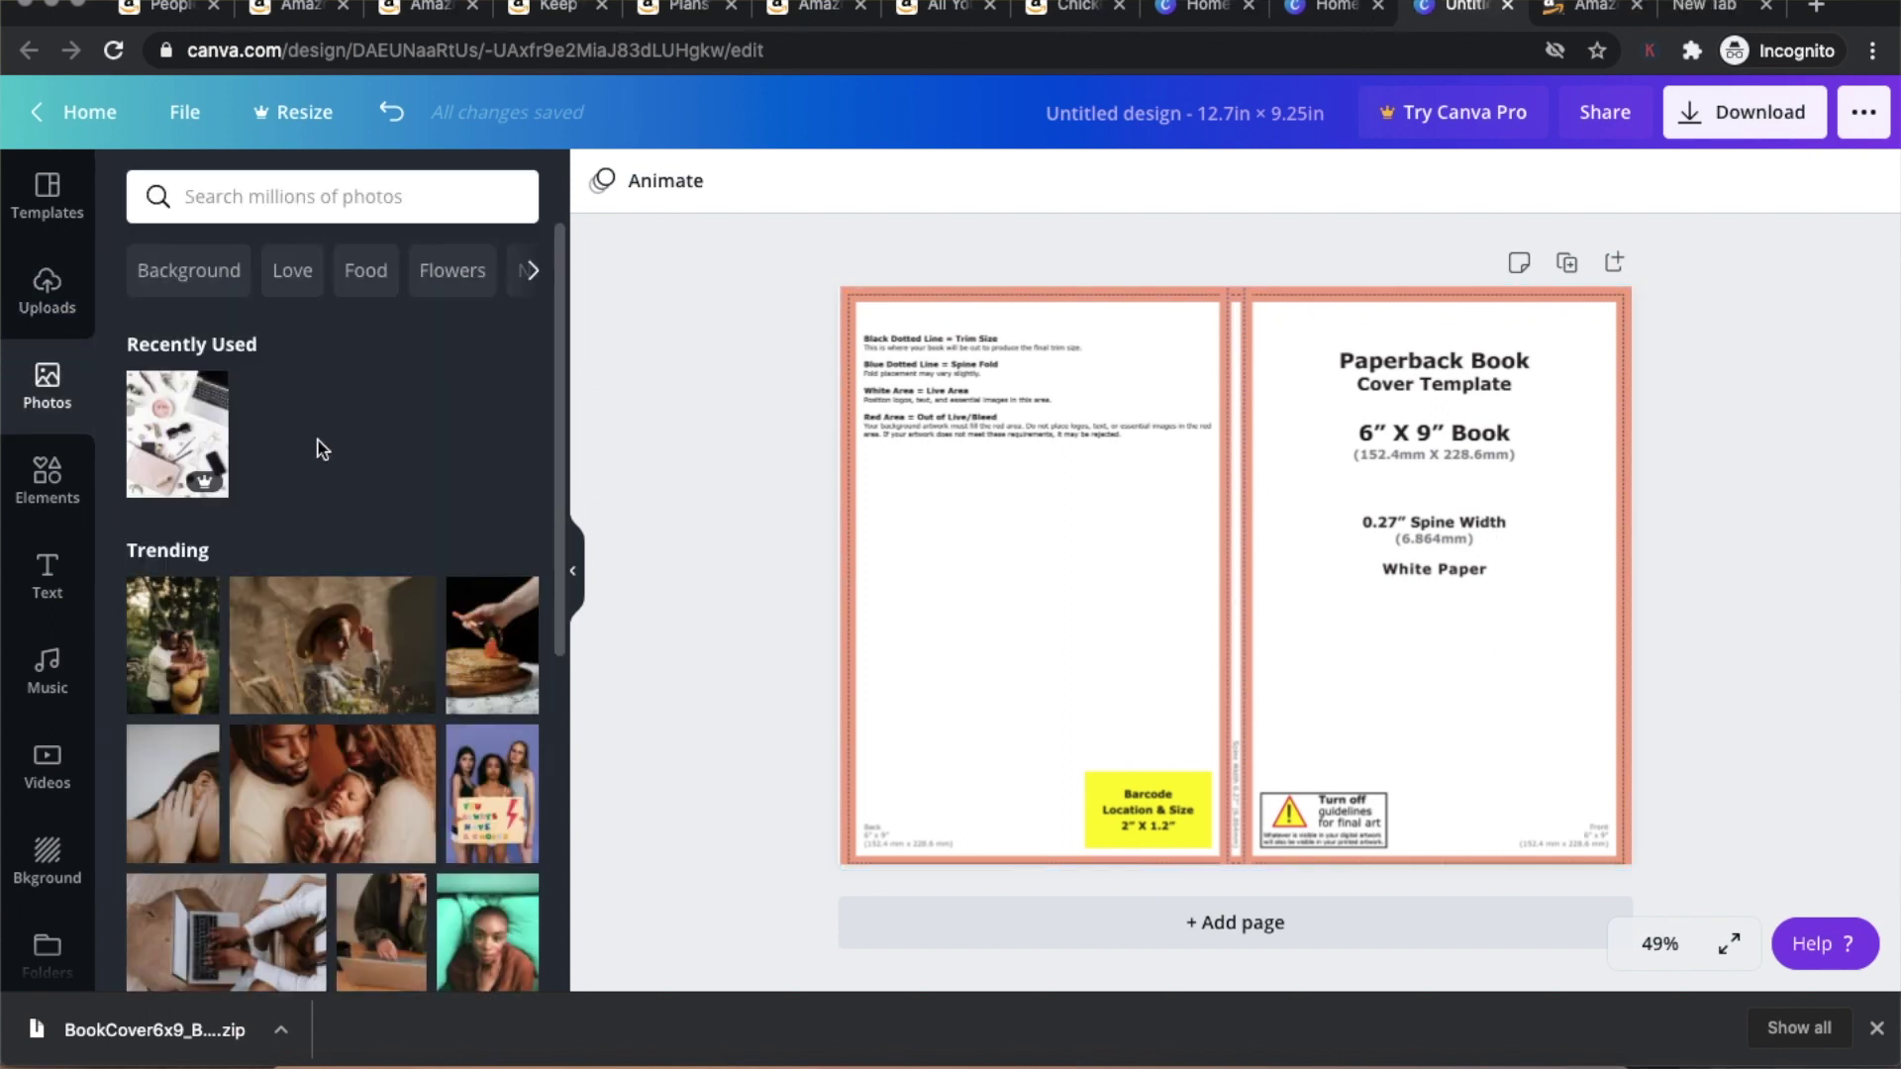
scroll(318, 440, down, 5)
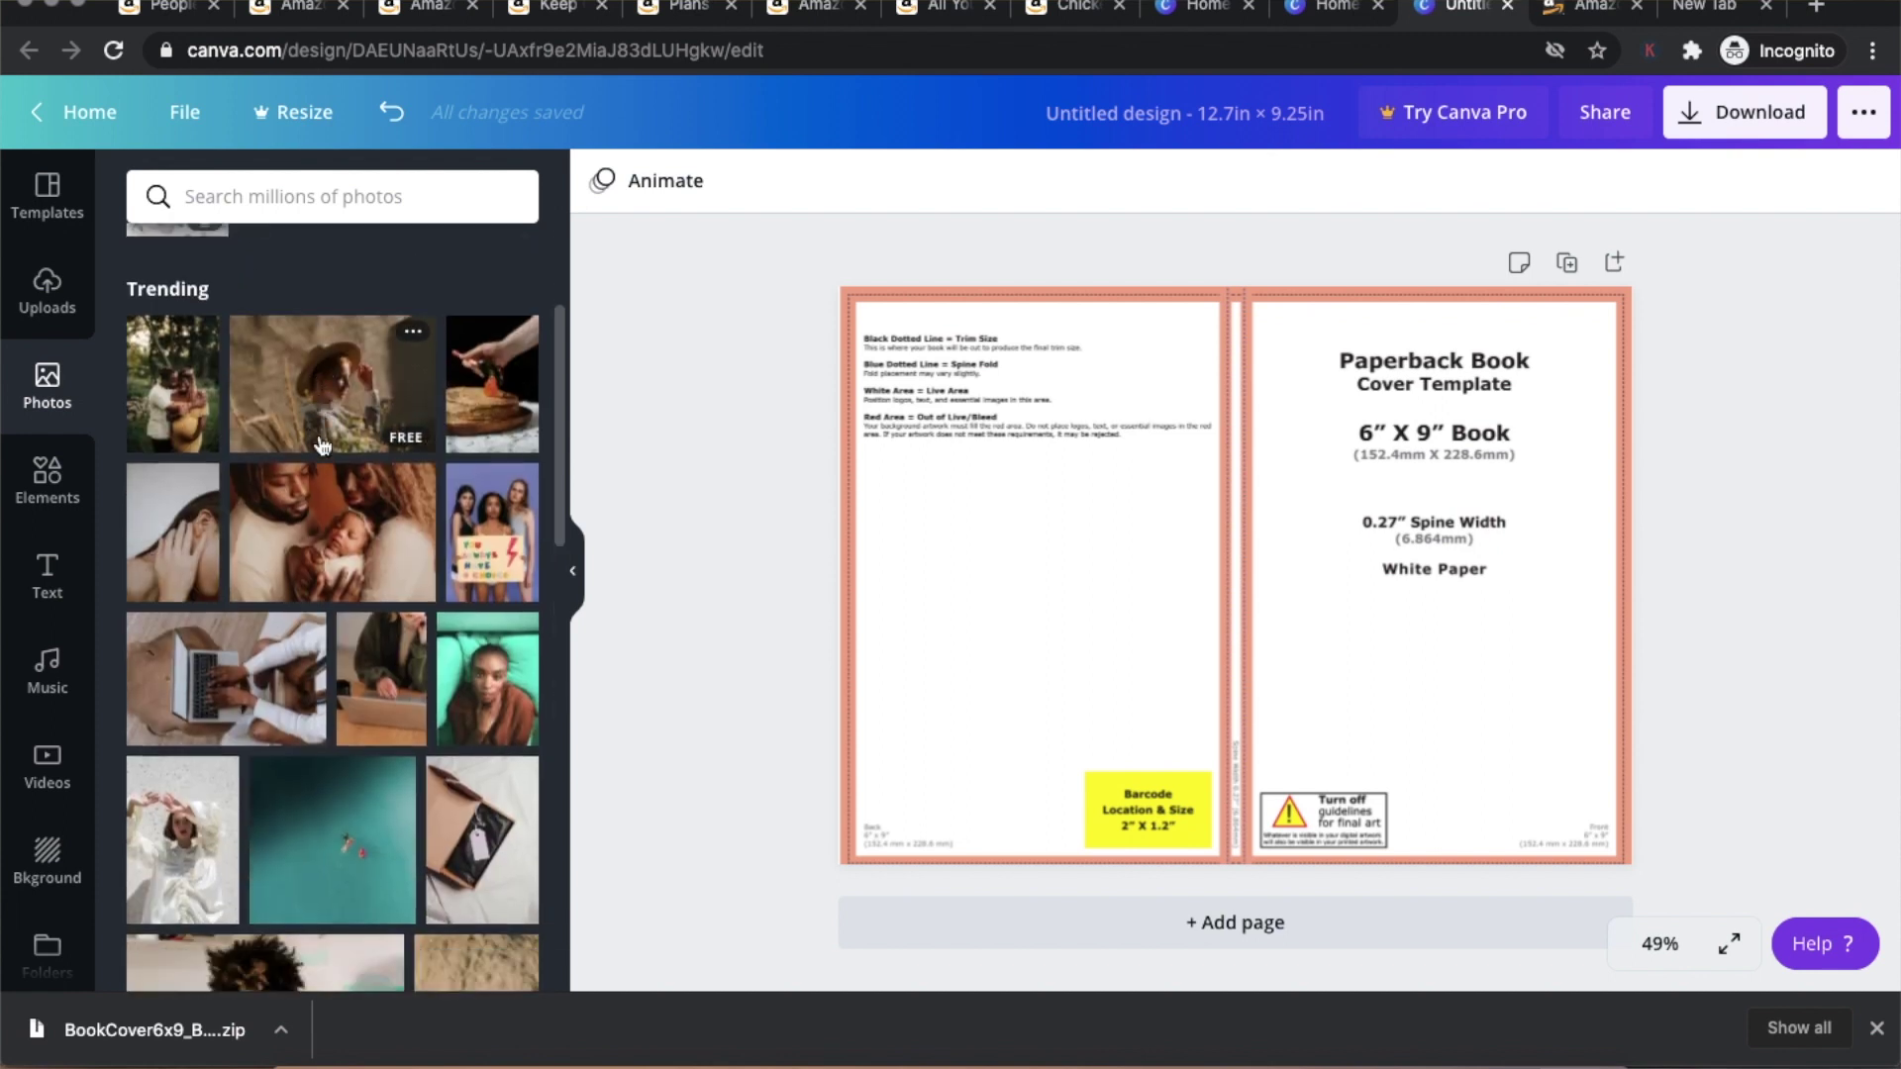
scroll(320, 438, down, 6)
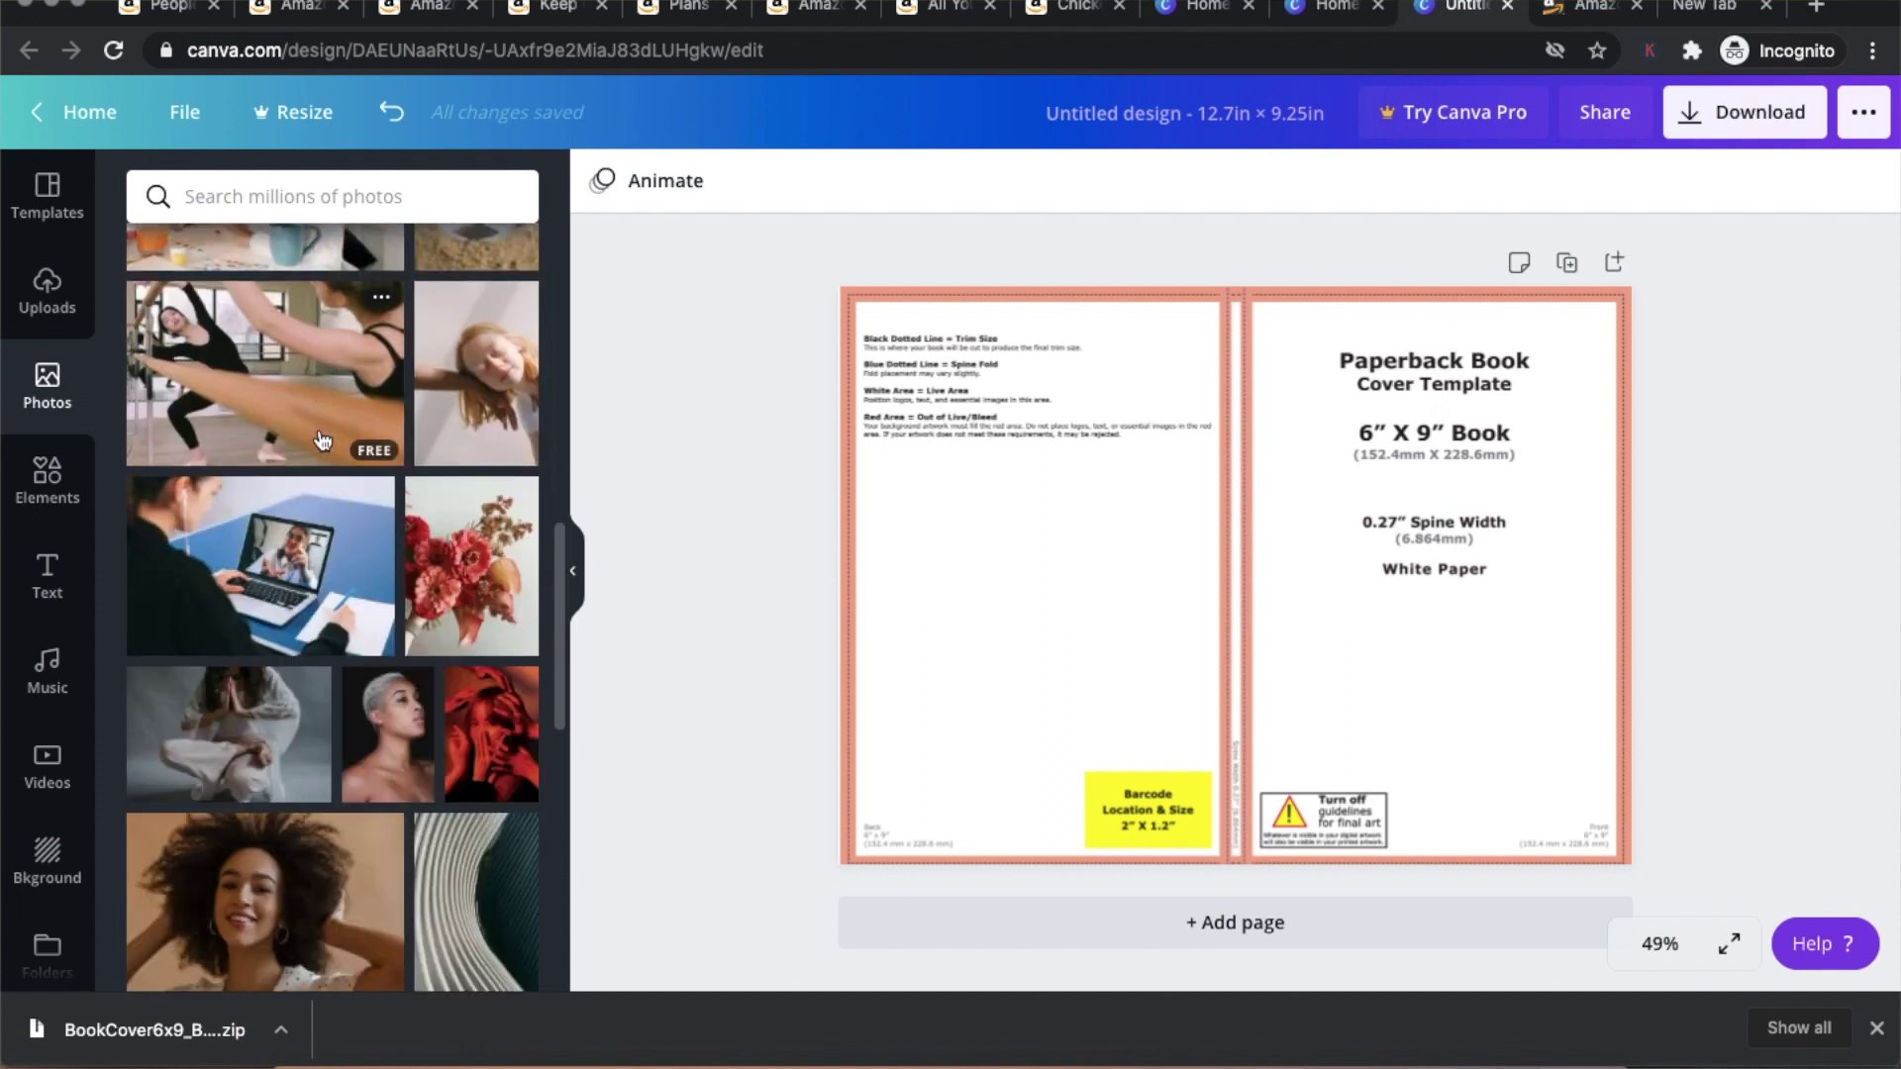
mouse_move(377, 505)
scroll(376, 505, down, 3)
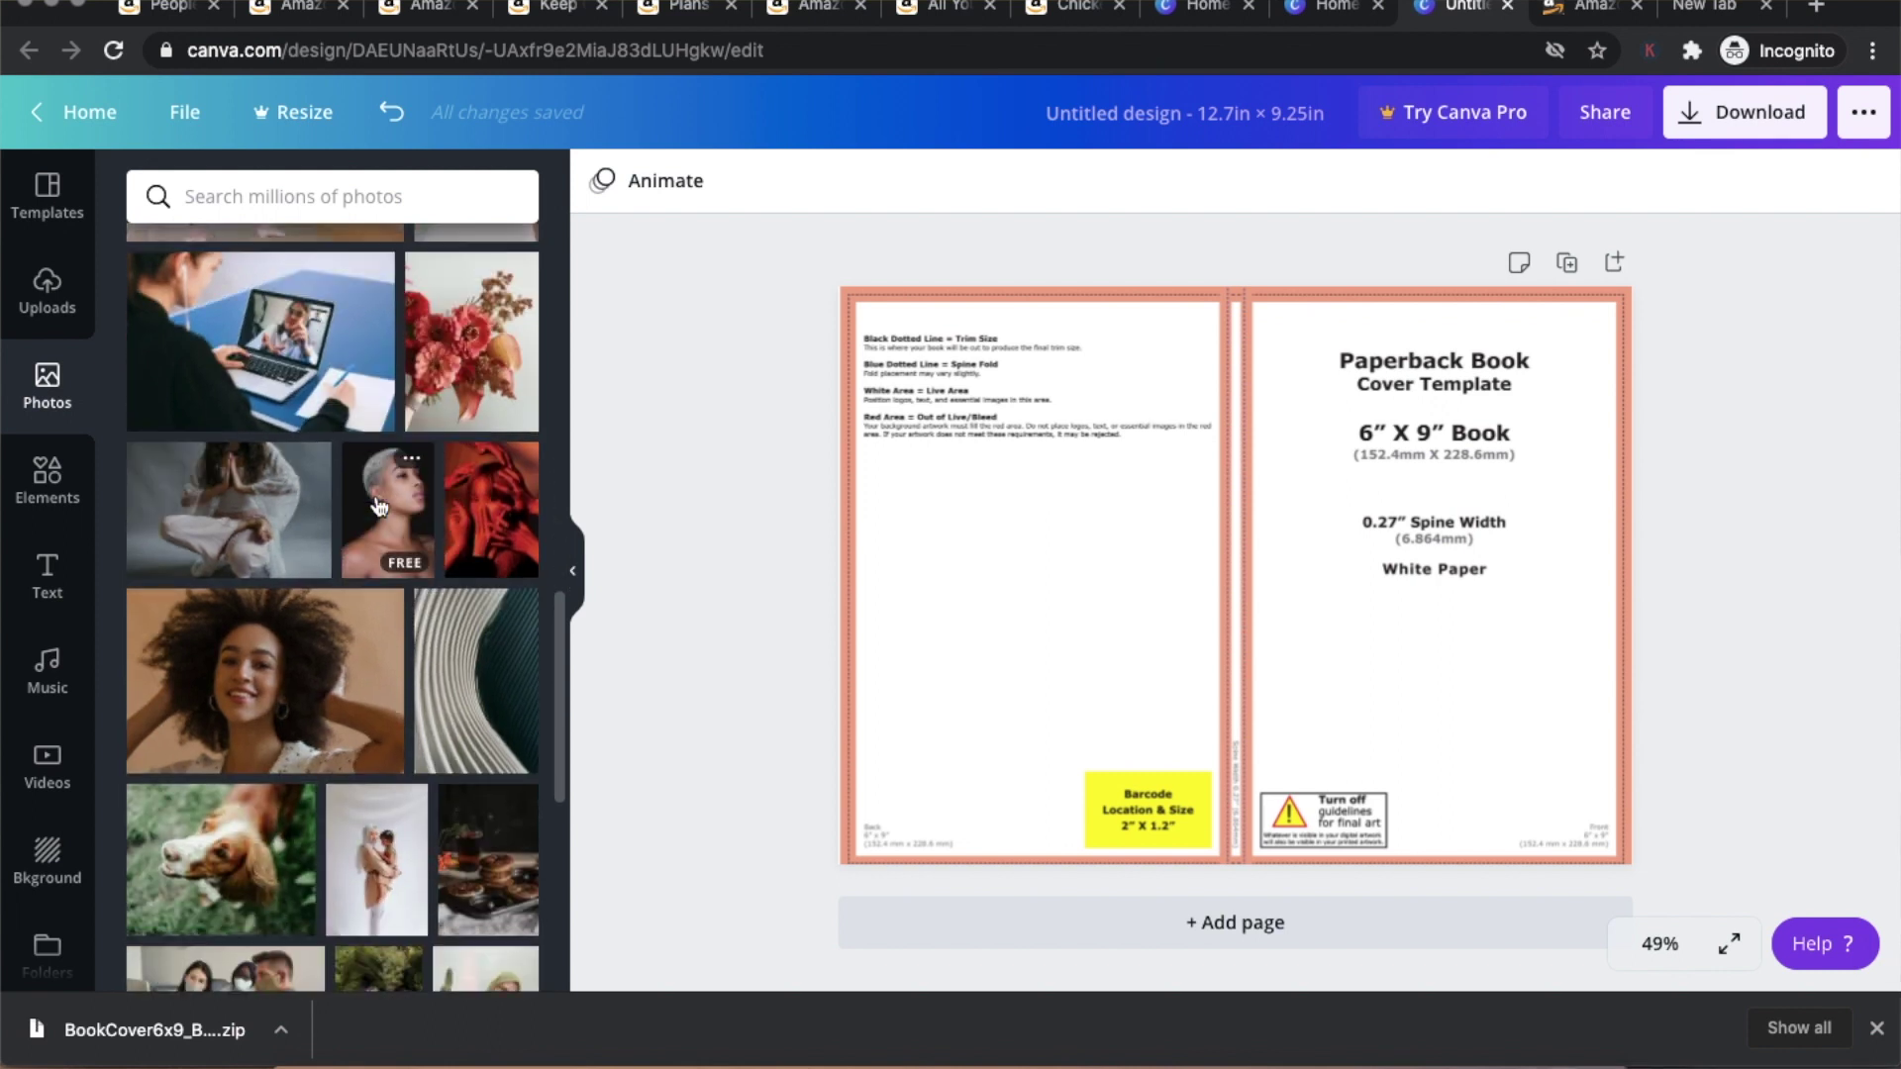
scroll(377, 505, down, 3)
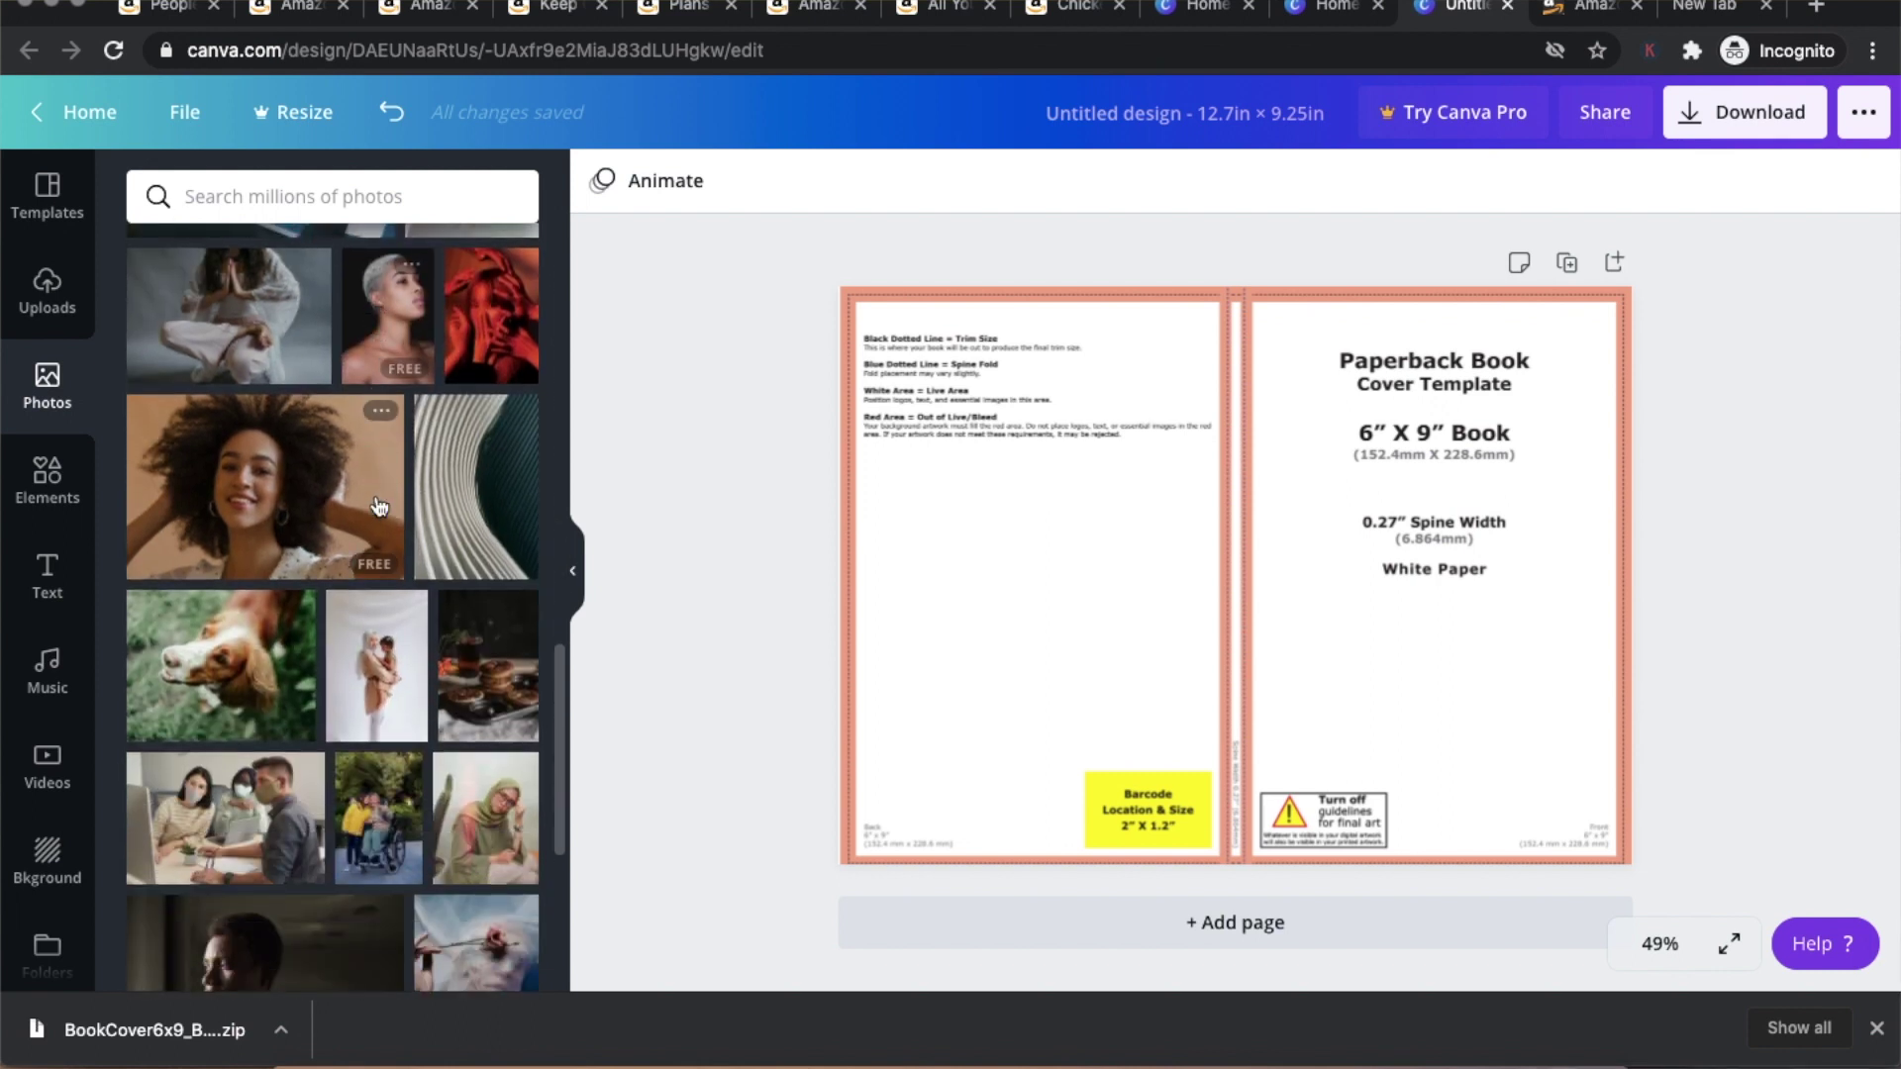
click(52, 483)
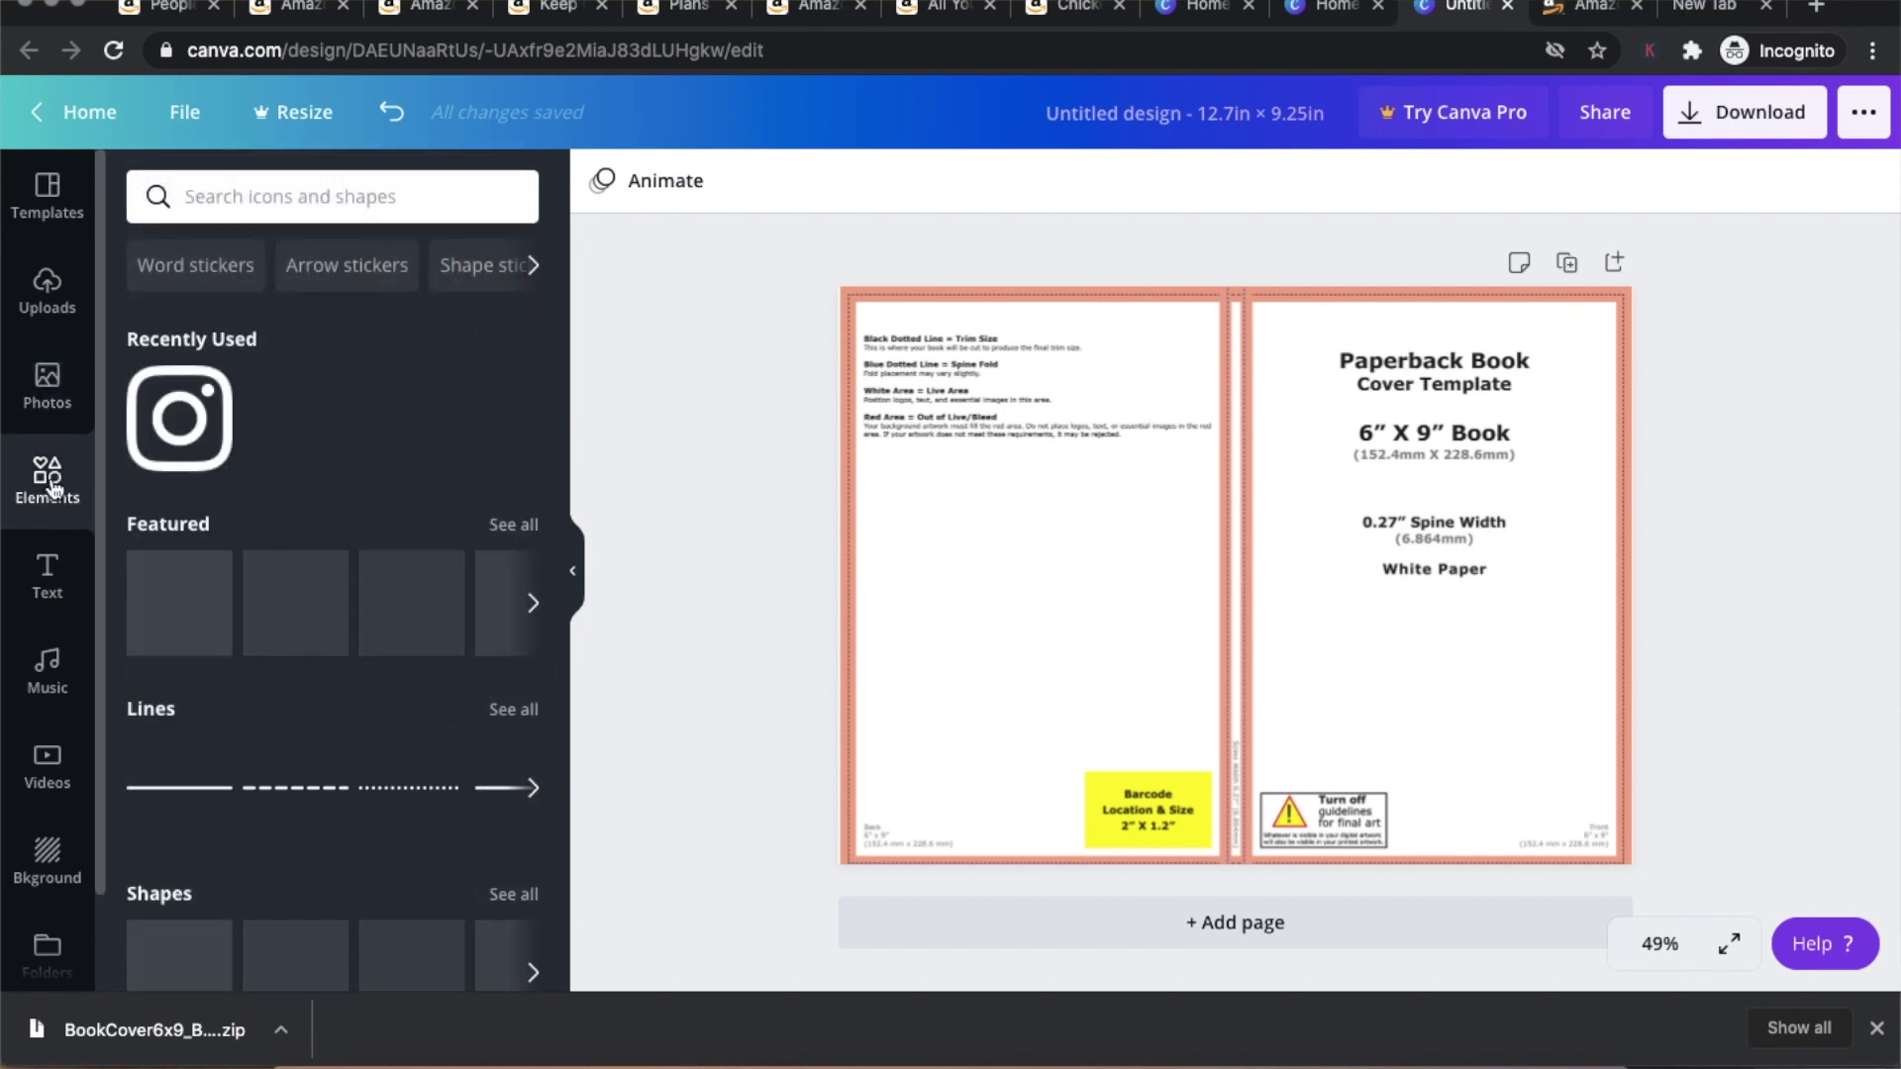
scroll(211, 834, down, 8)
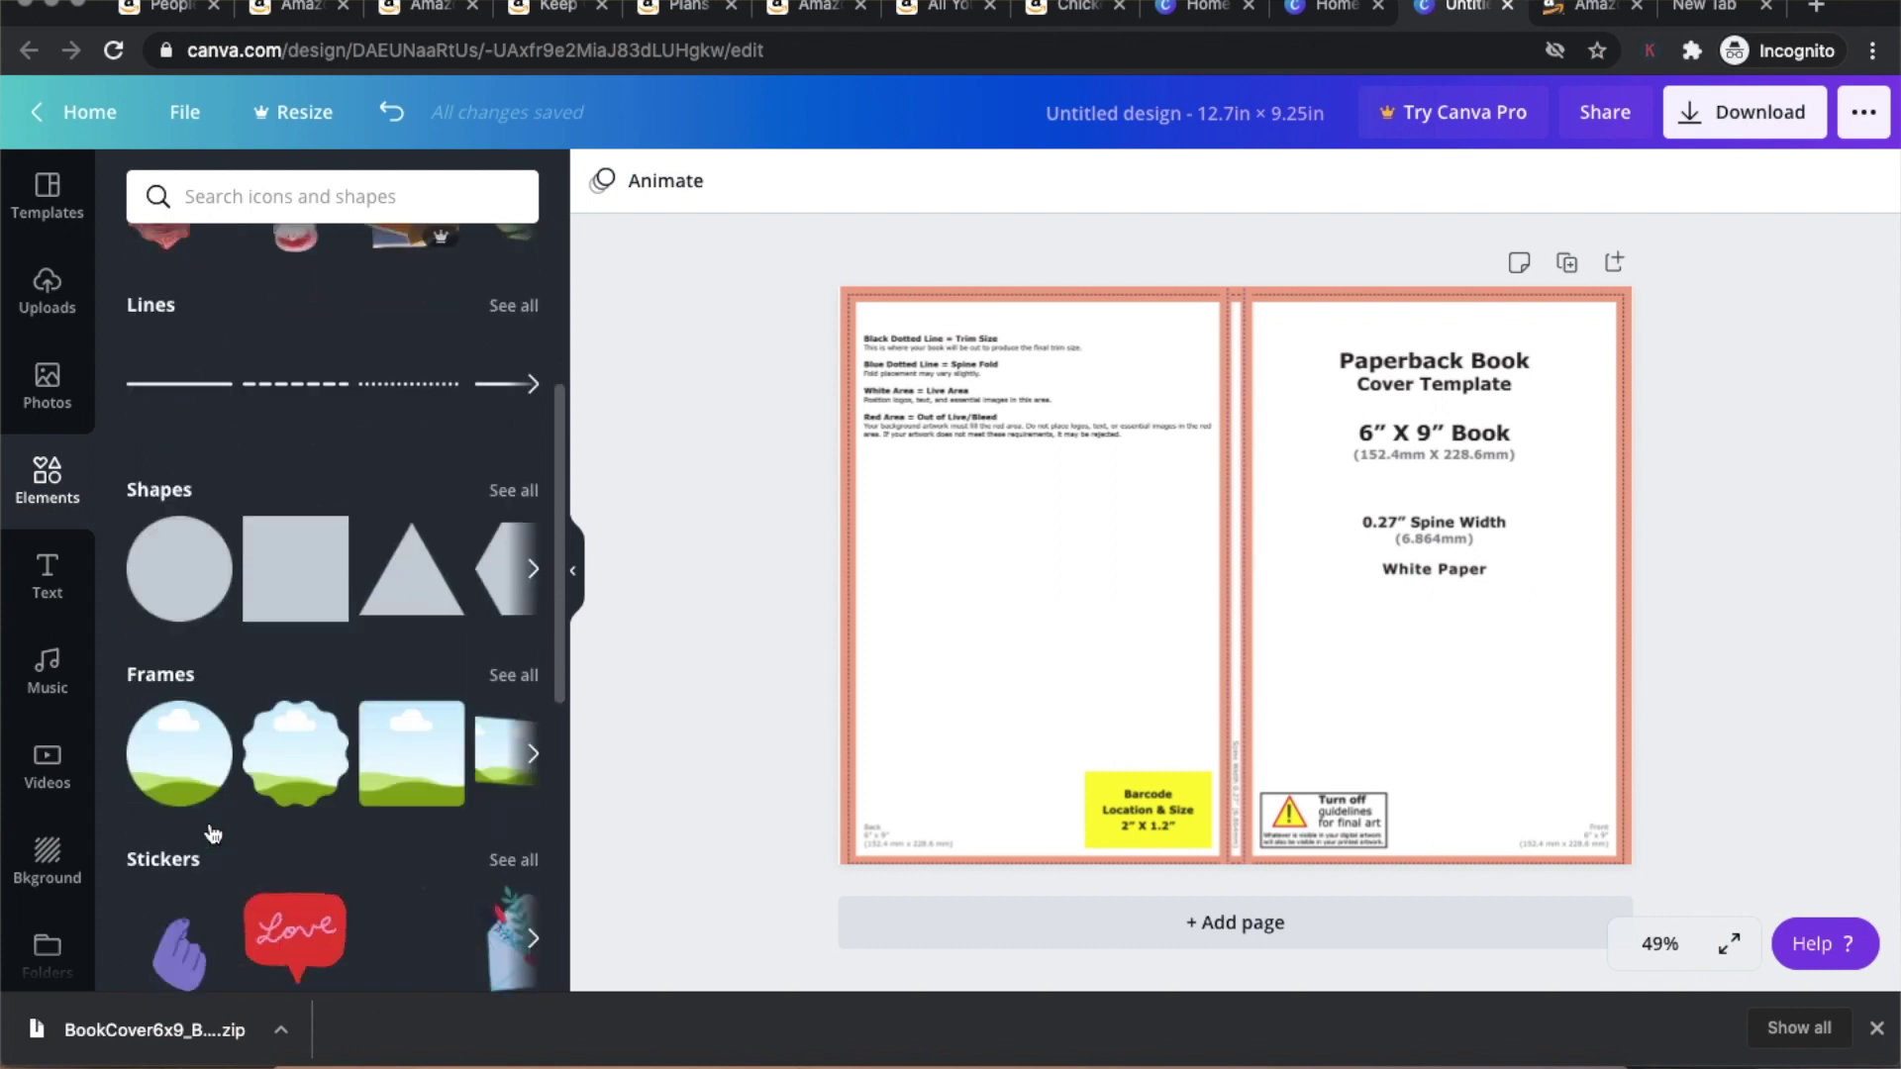
click(67, 597)
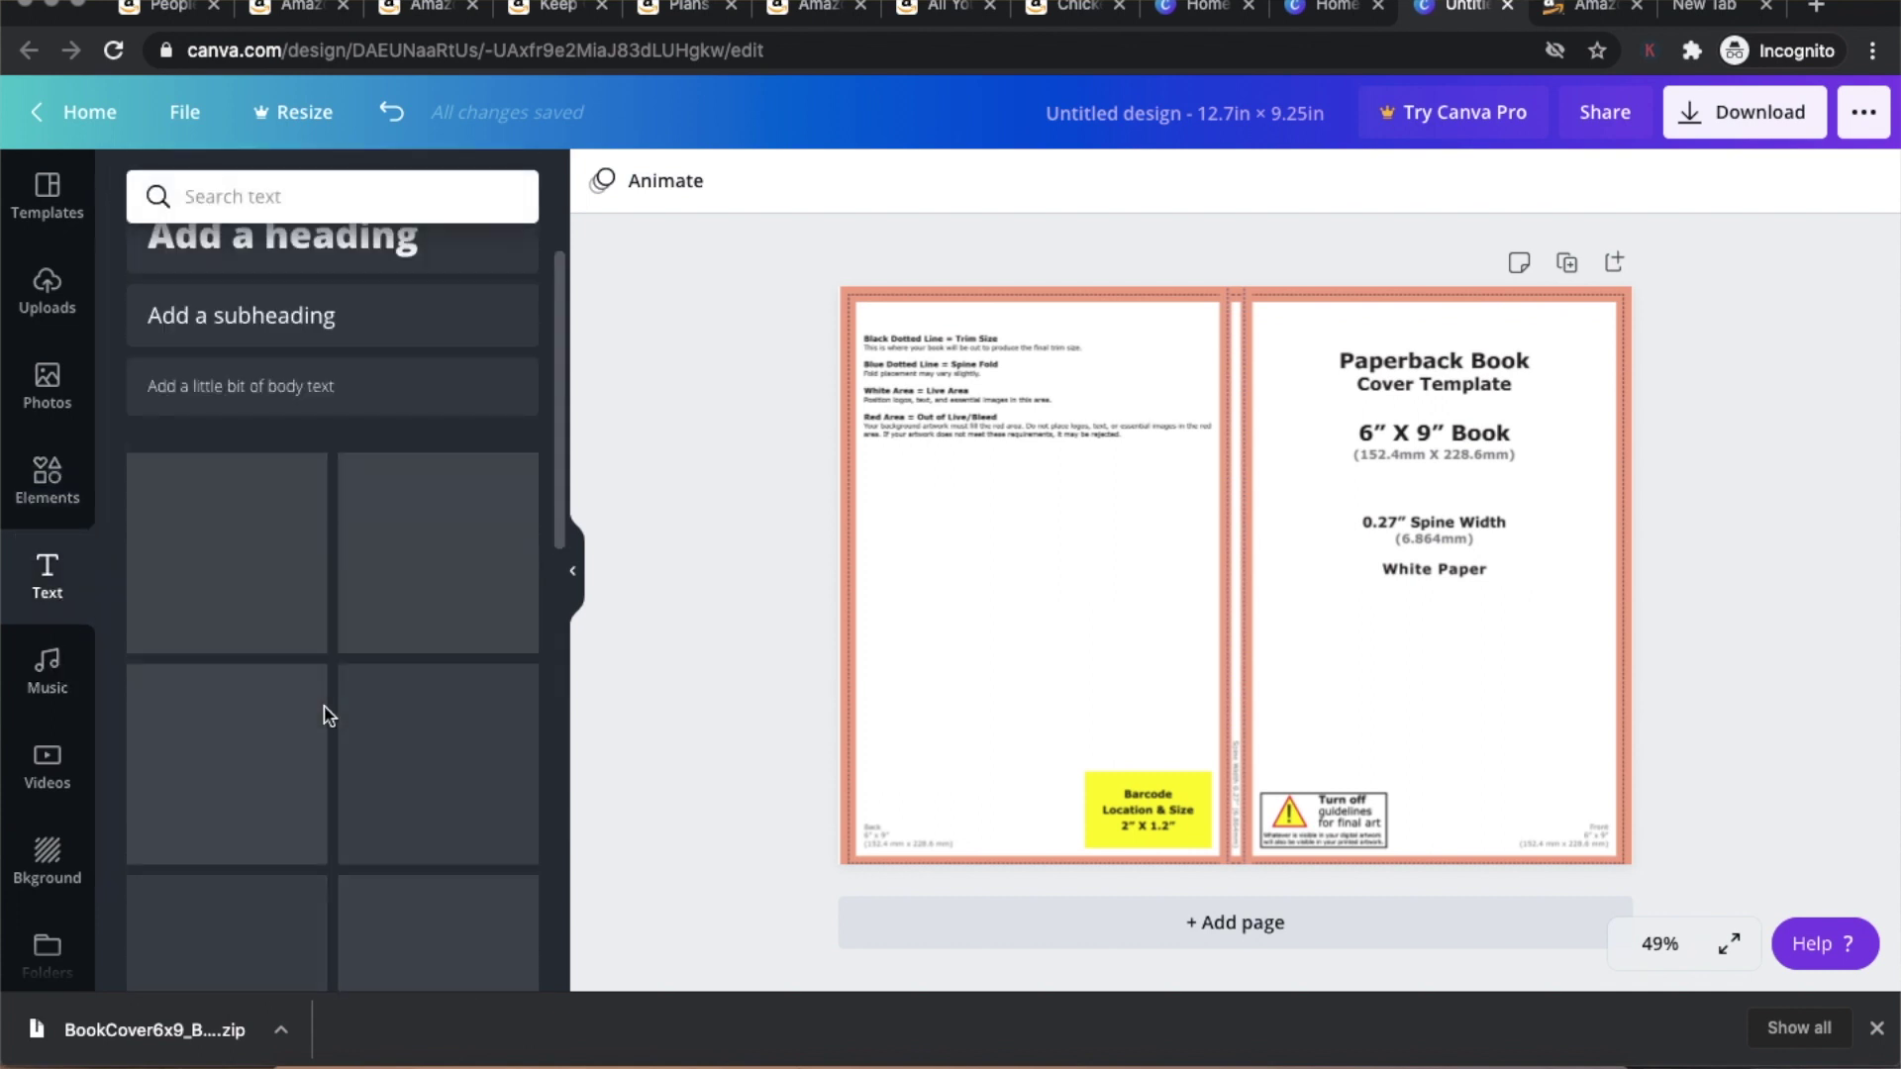
scroll(327, 713, down, 3)
scroll(325, 713, down, 3)
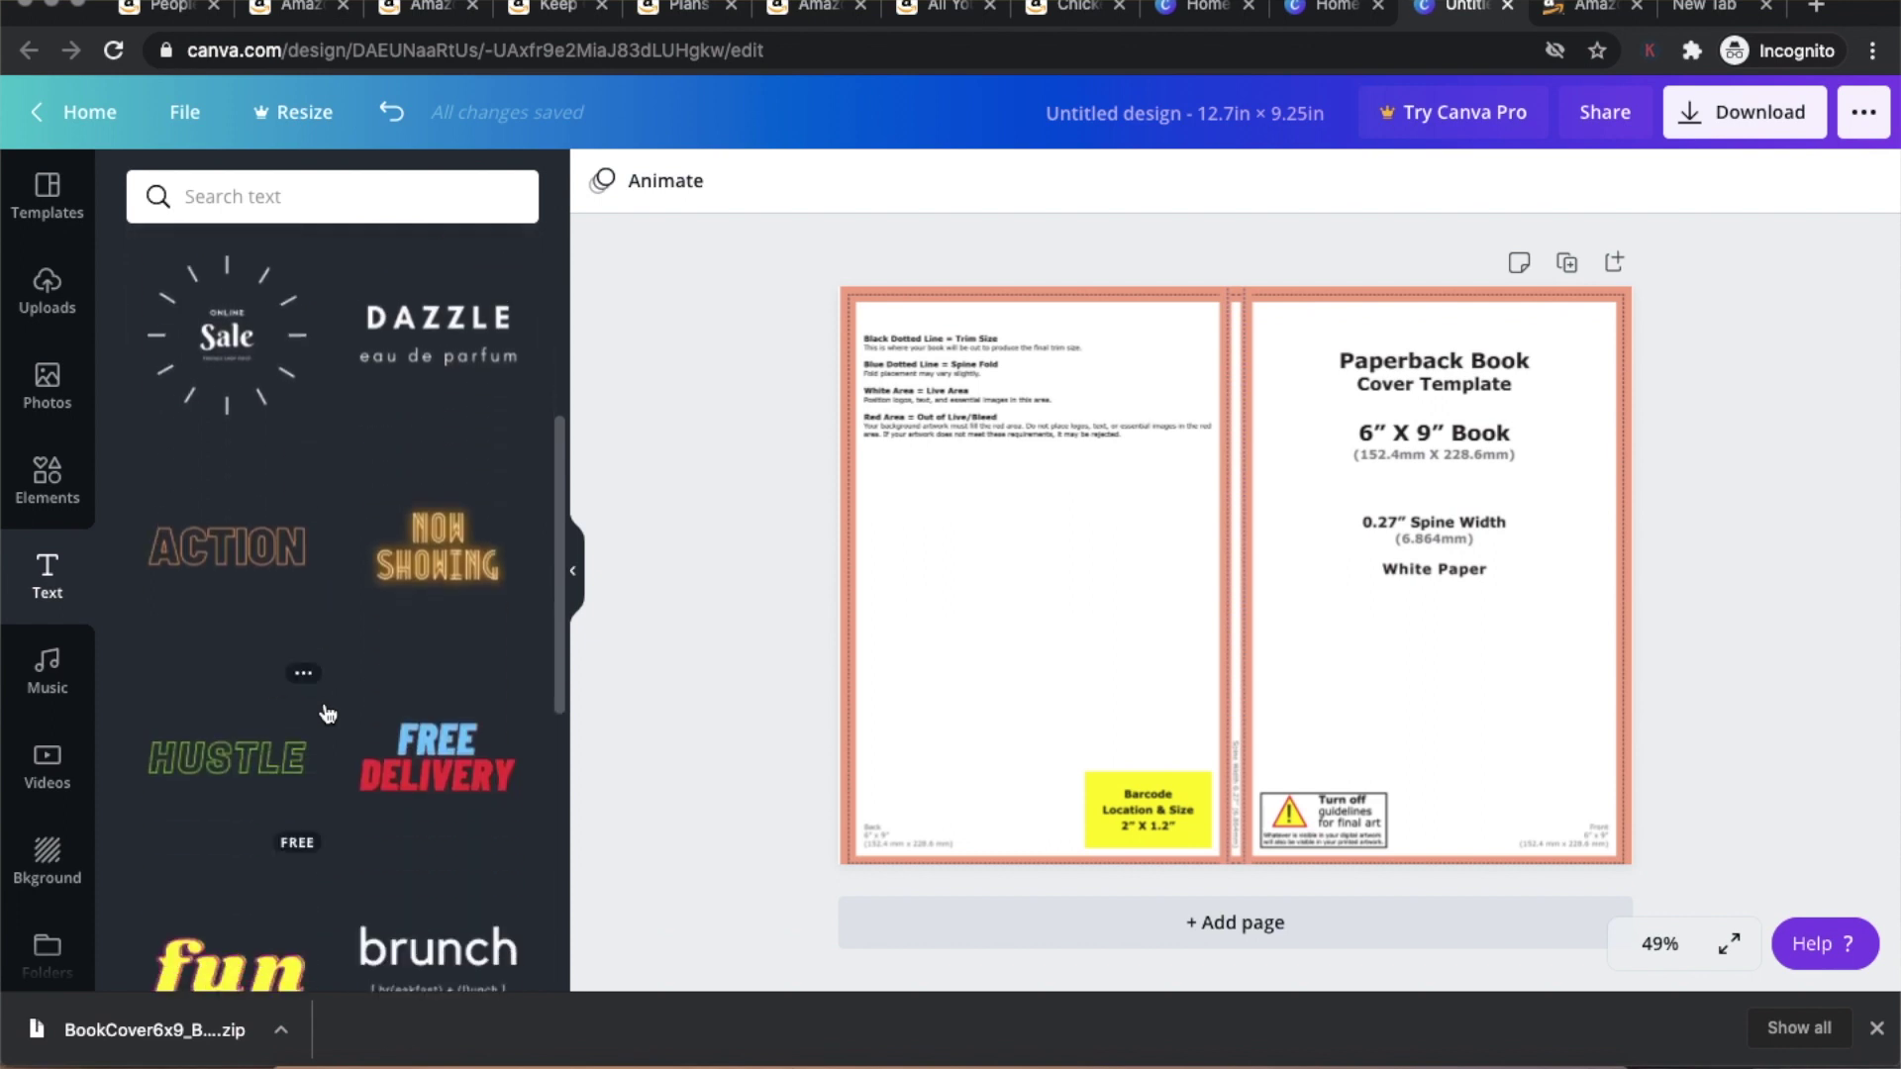
scroll(323, 713, up, 6)
- Add a solid square shape from the shapes library and enlarge it to cover the whole page
click(46, 475)
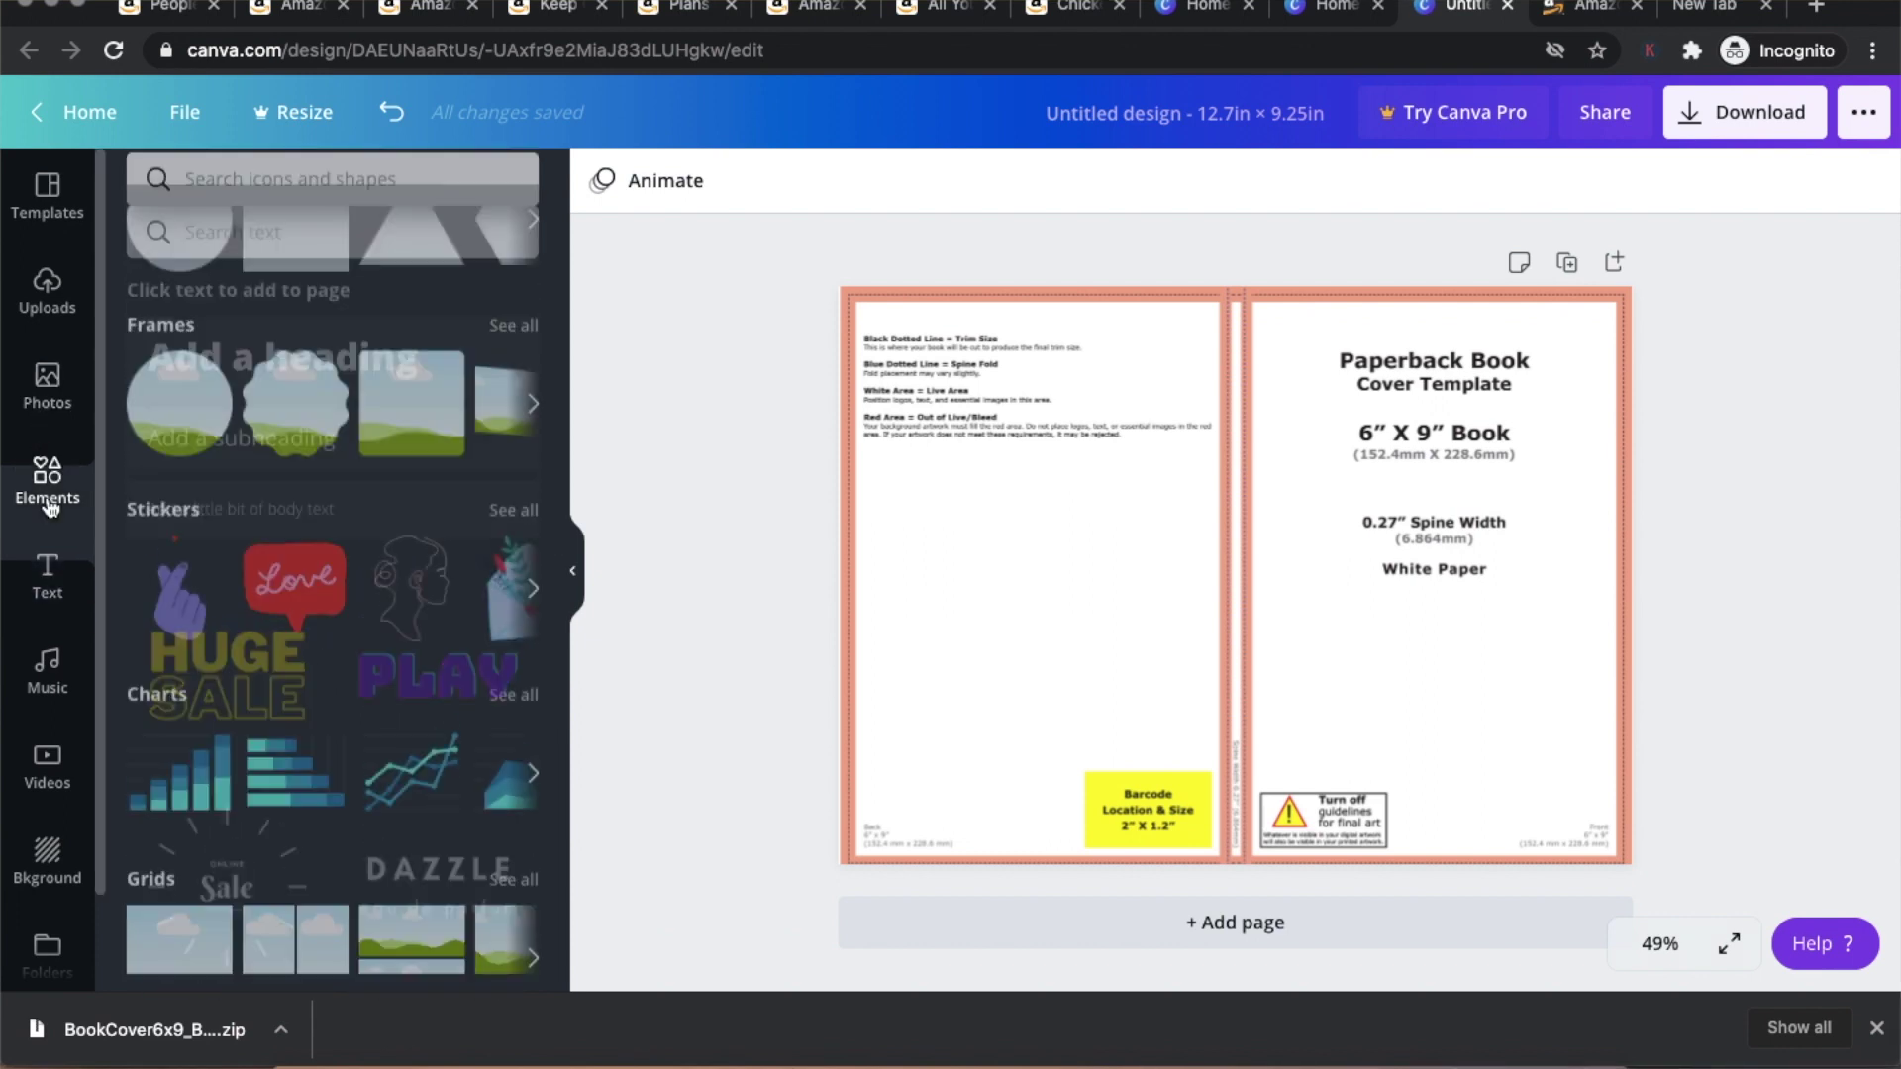
click(455, 649)
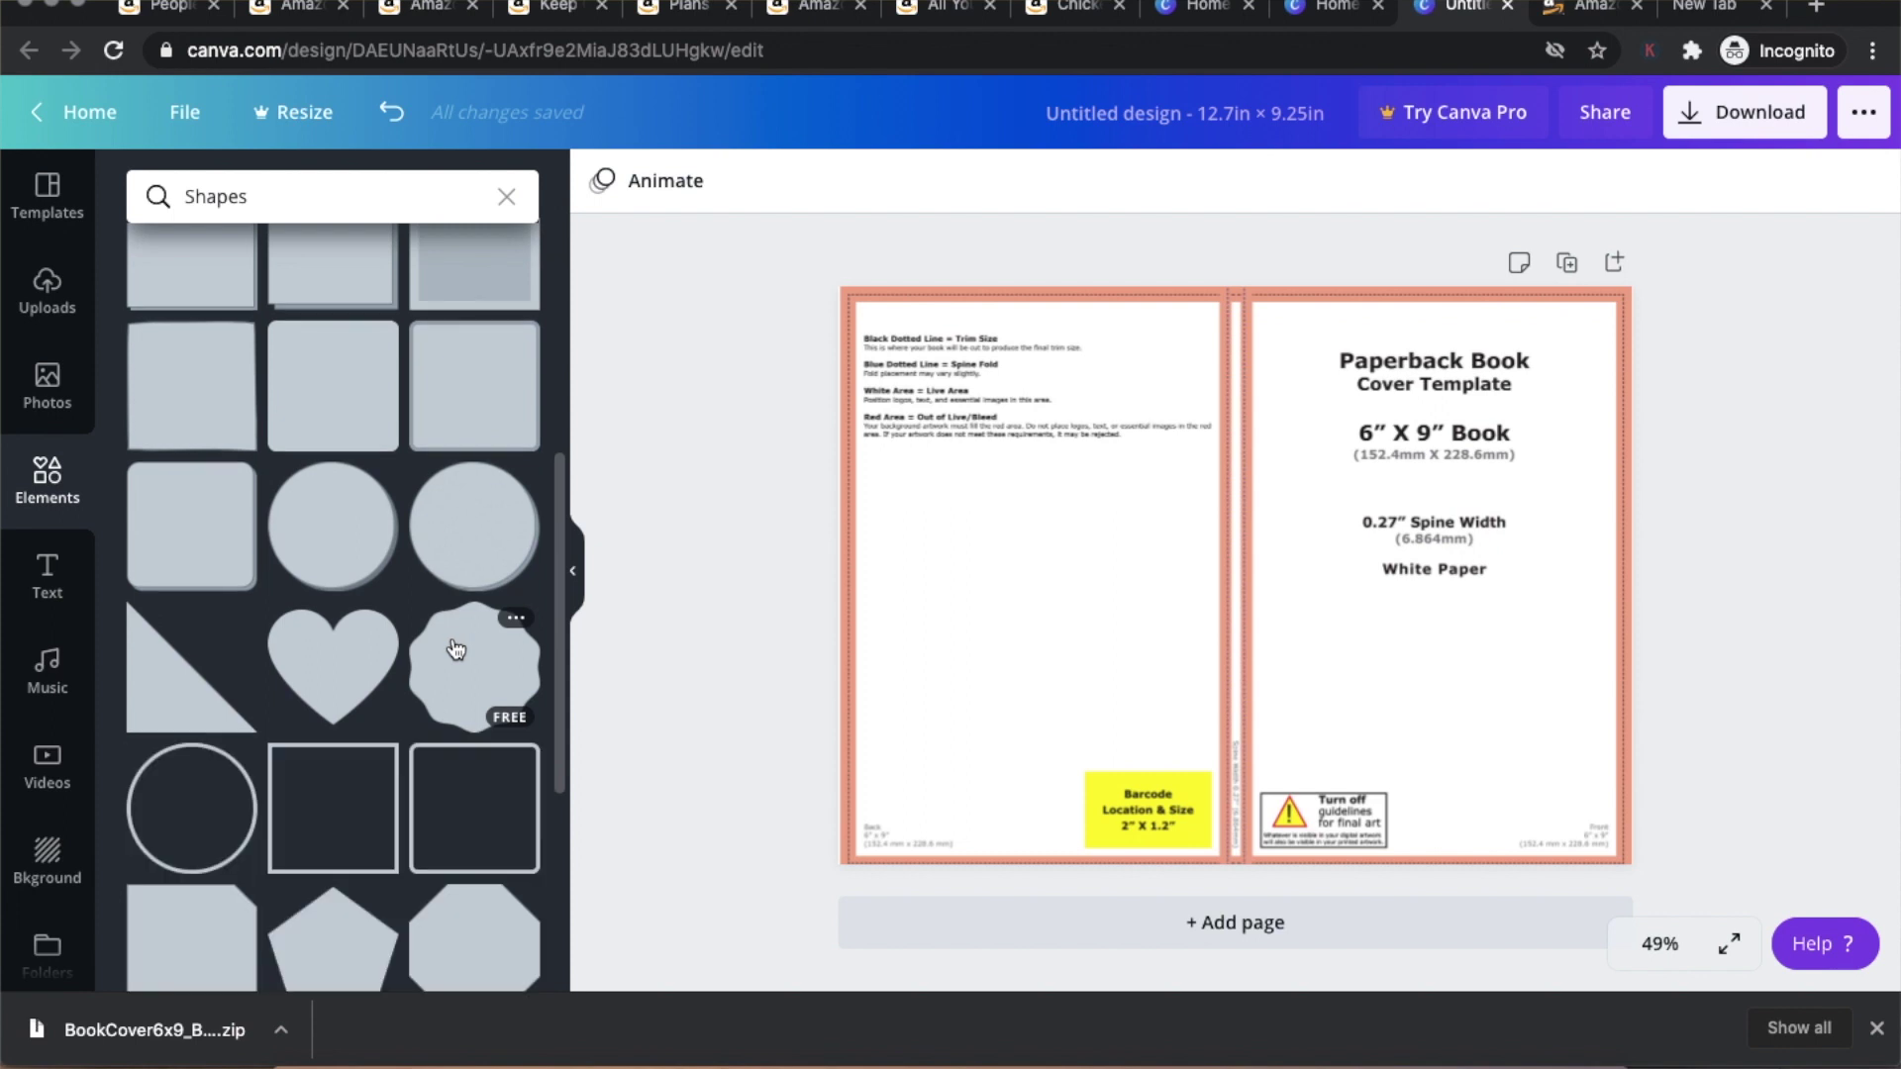
click(320, 454)
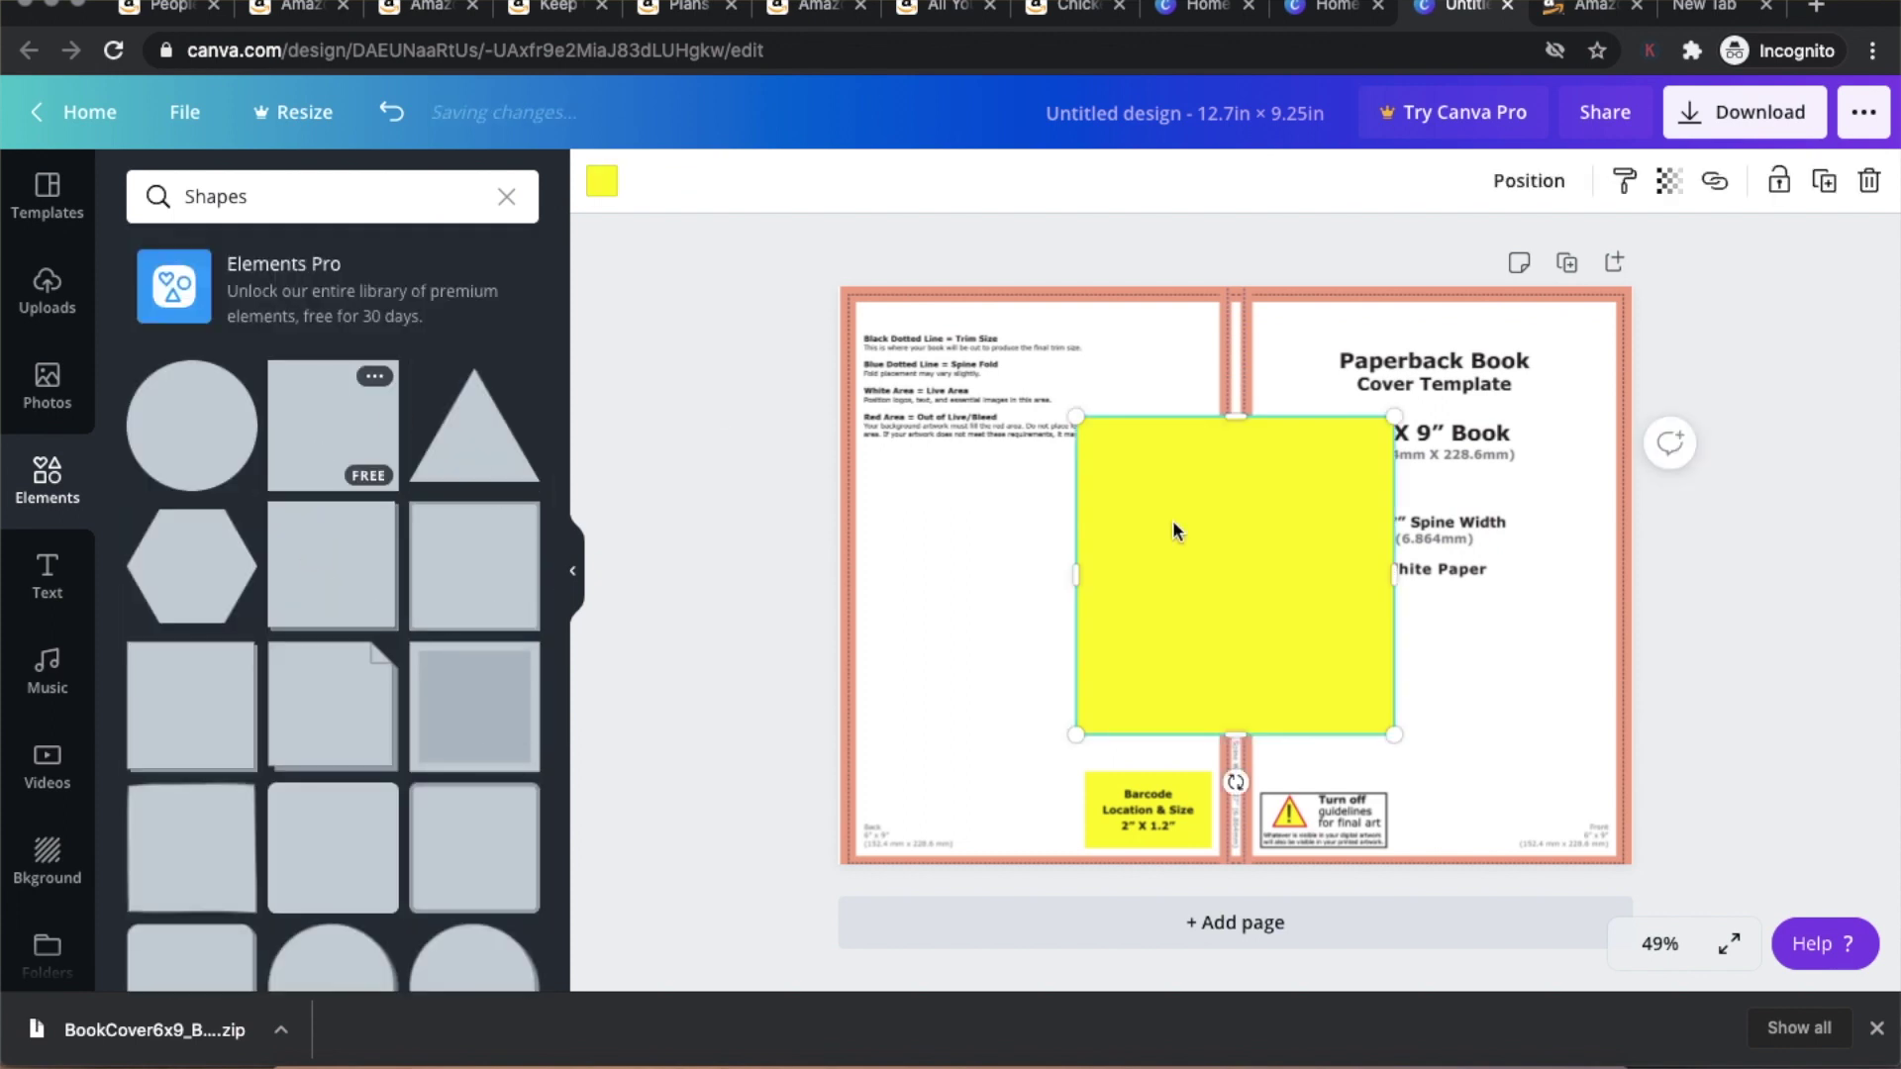
drag(816, 379, 696, 323)
drag(1391, 740, 1663, 943)
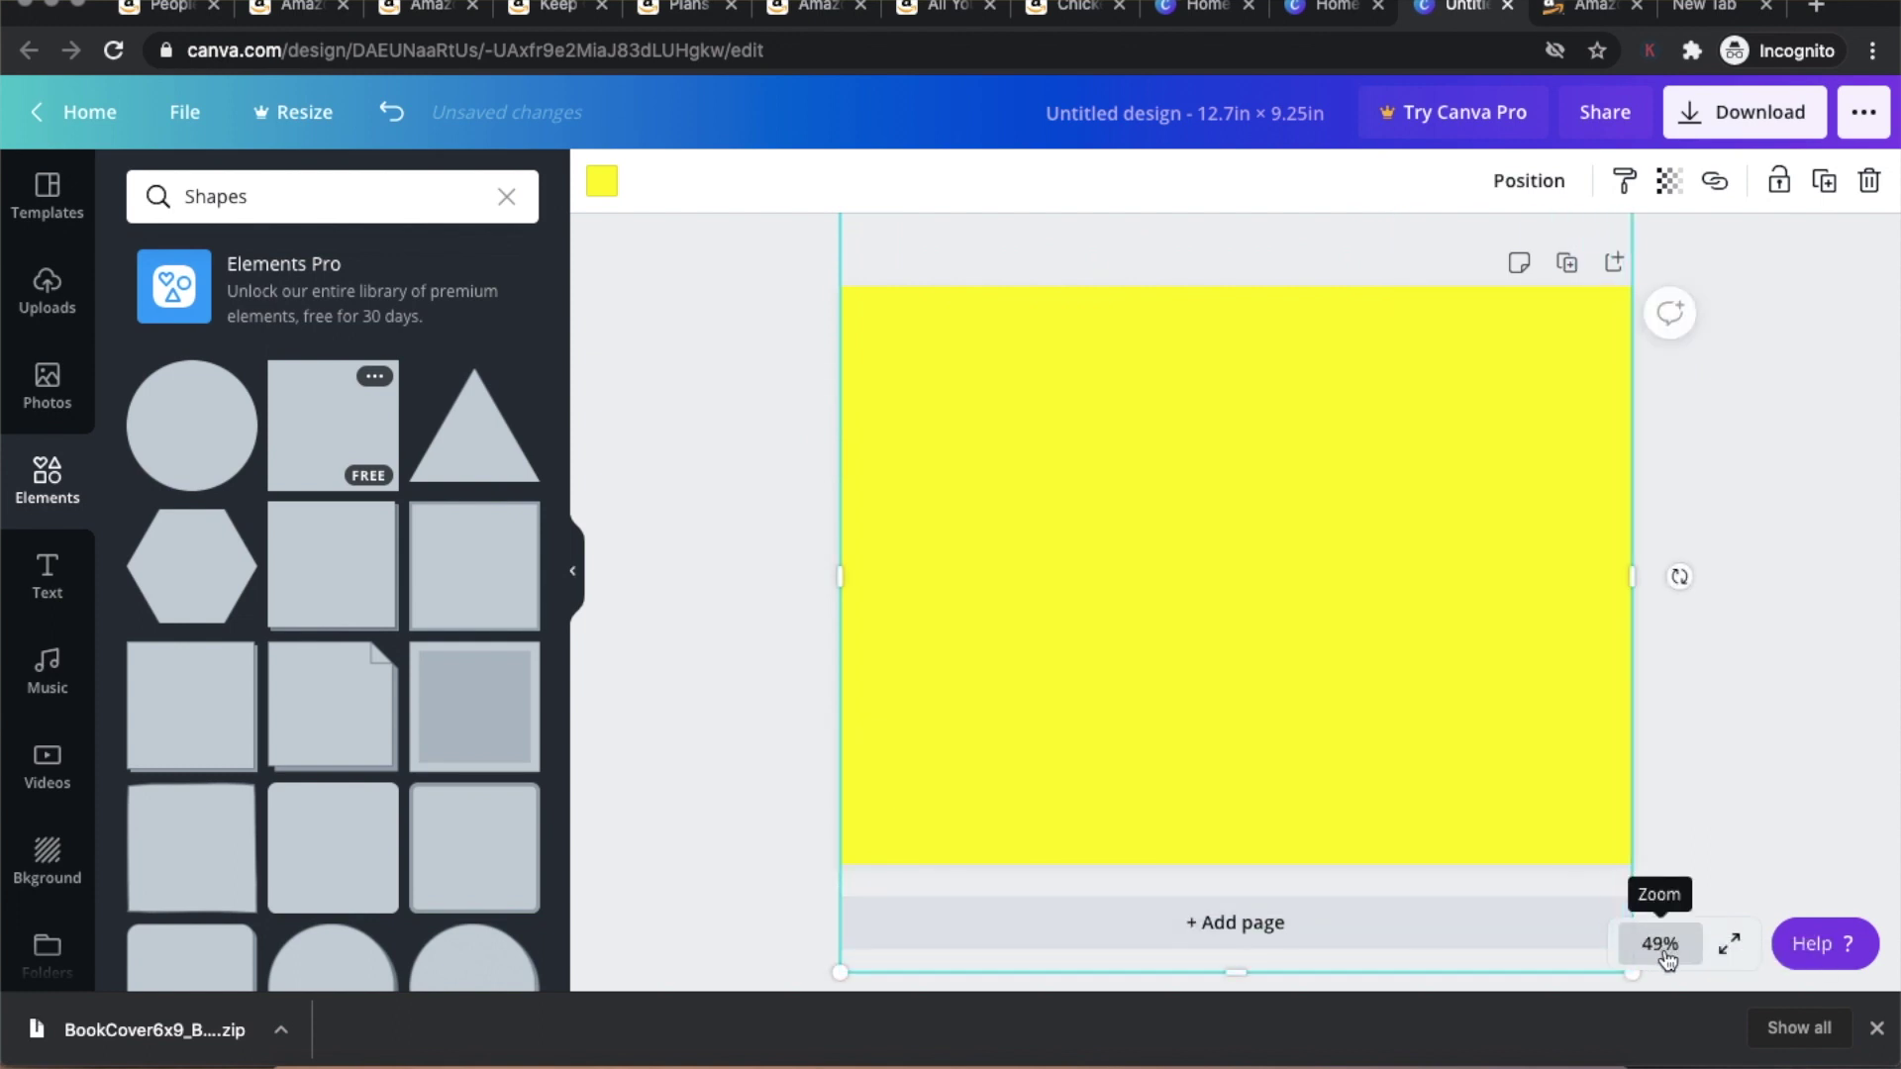
click(1748, 566)
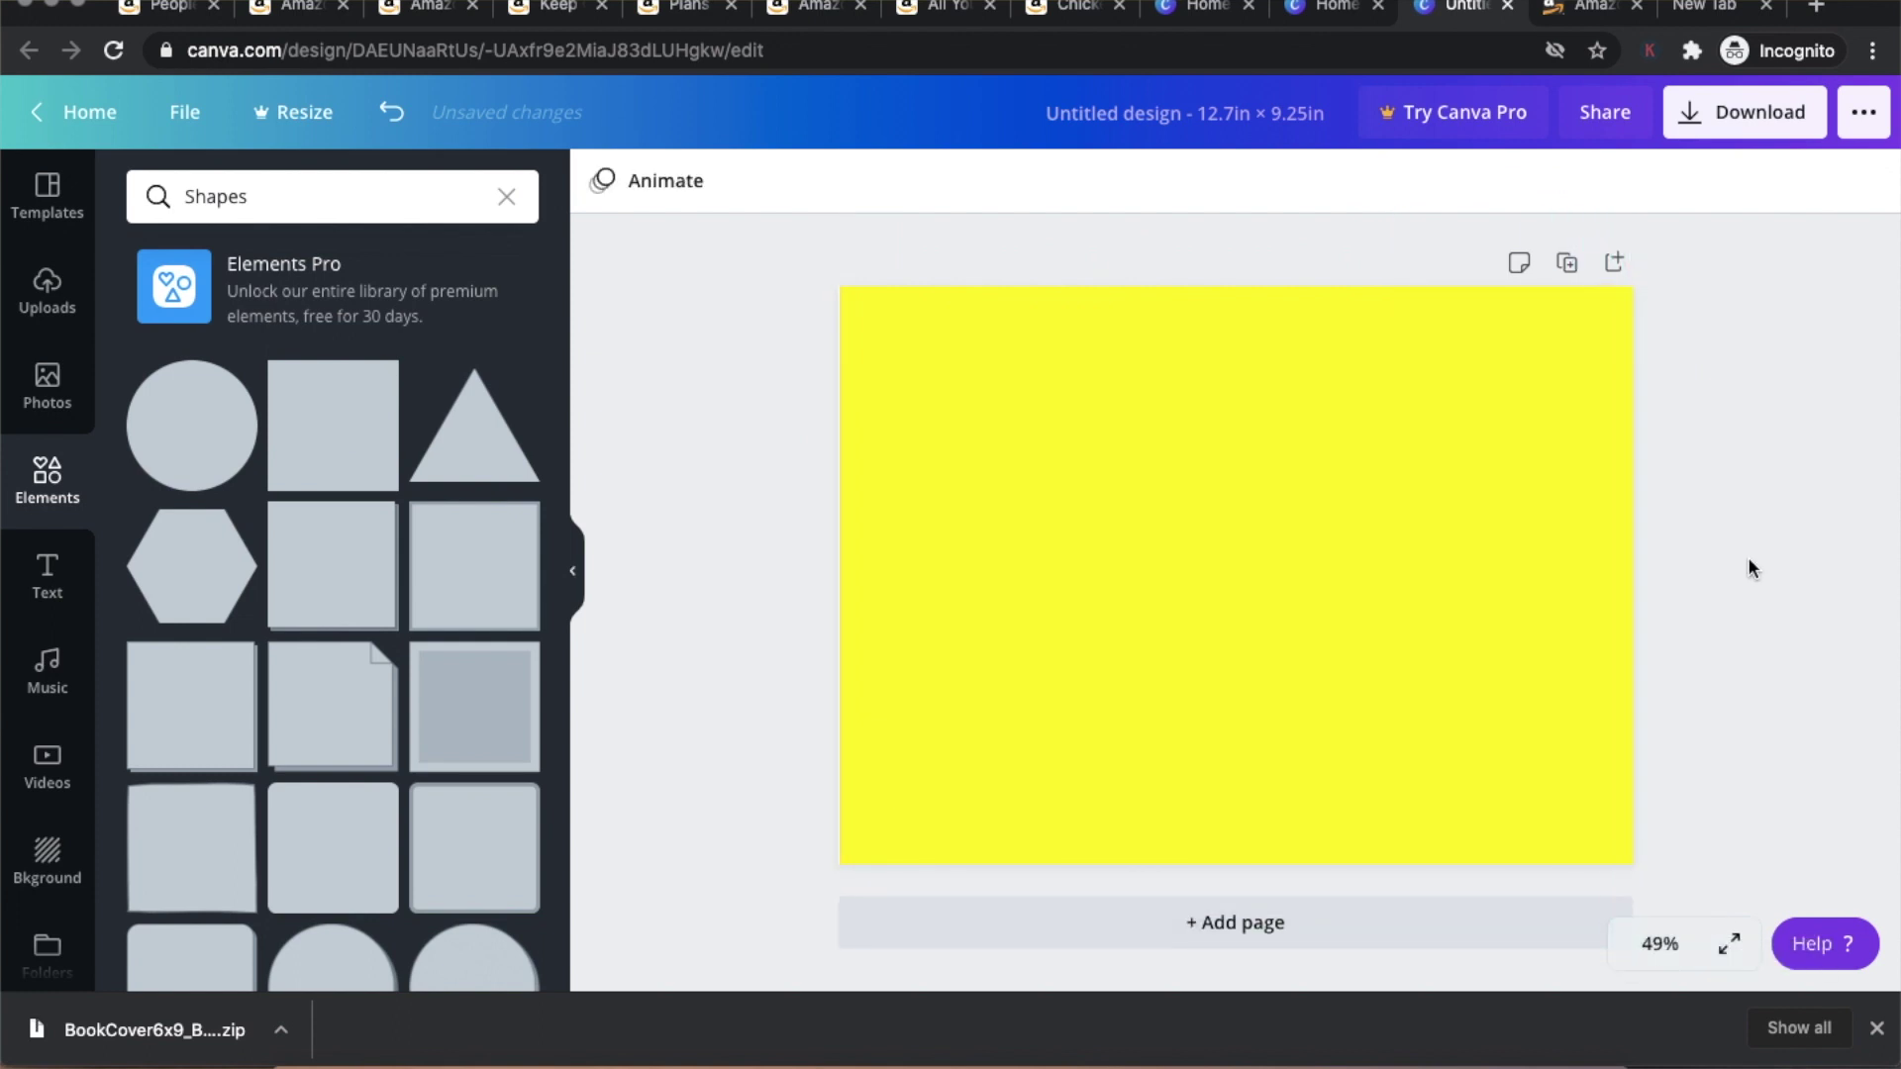
- Fill the square with black and shift it sideways over the back cover, uncovering the front-cover half of the template
click(643, 331)
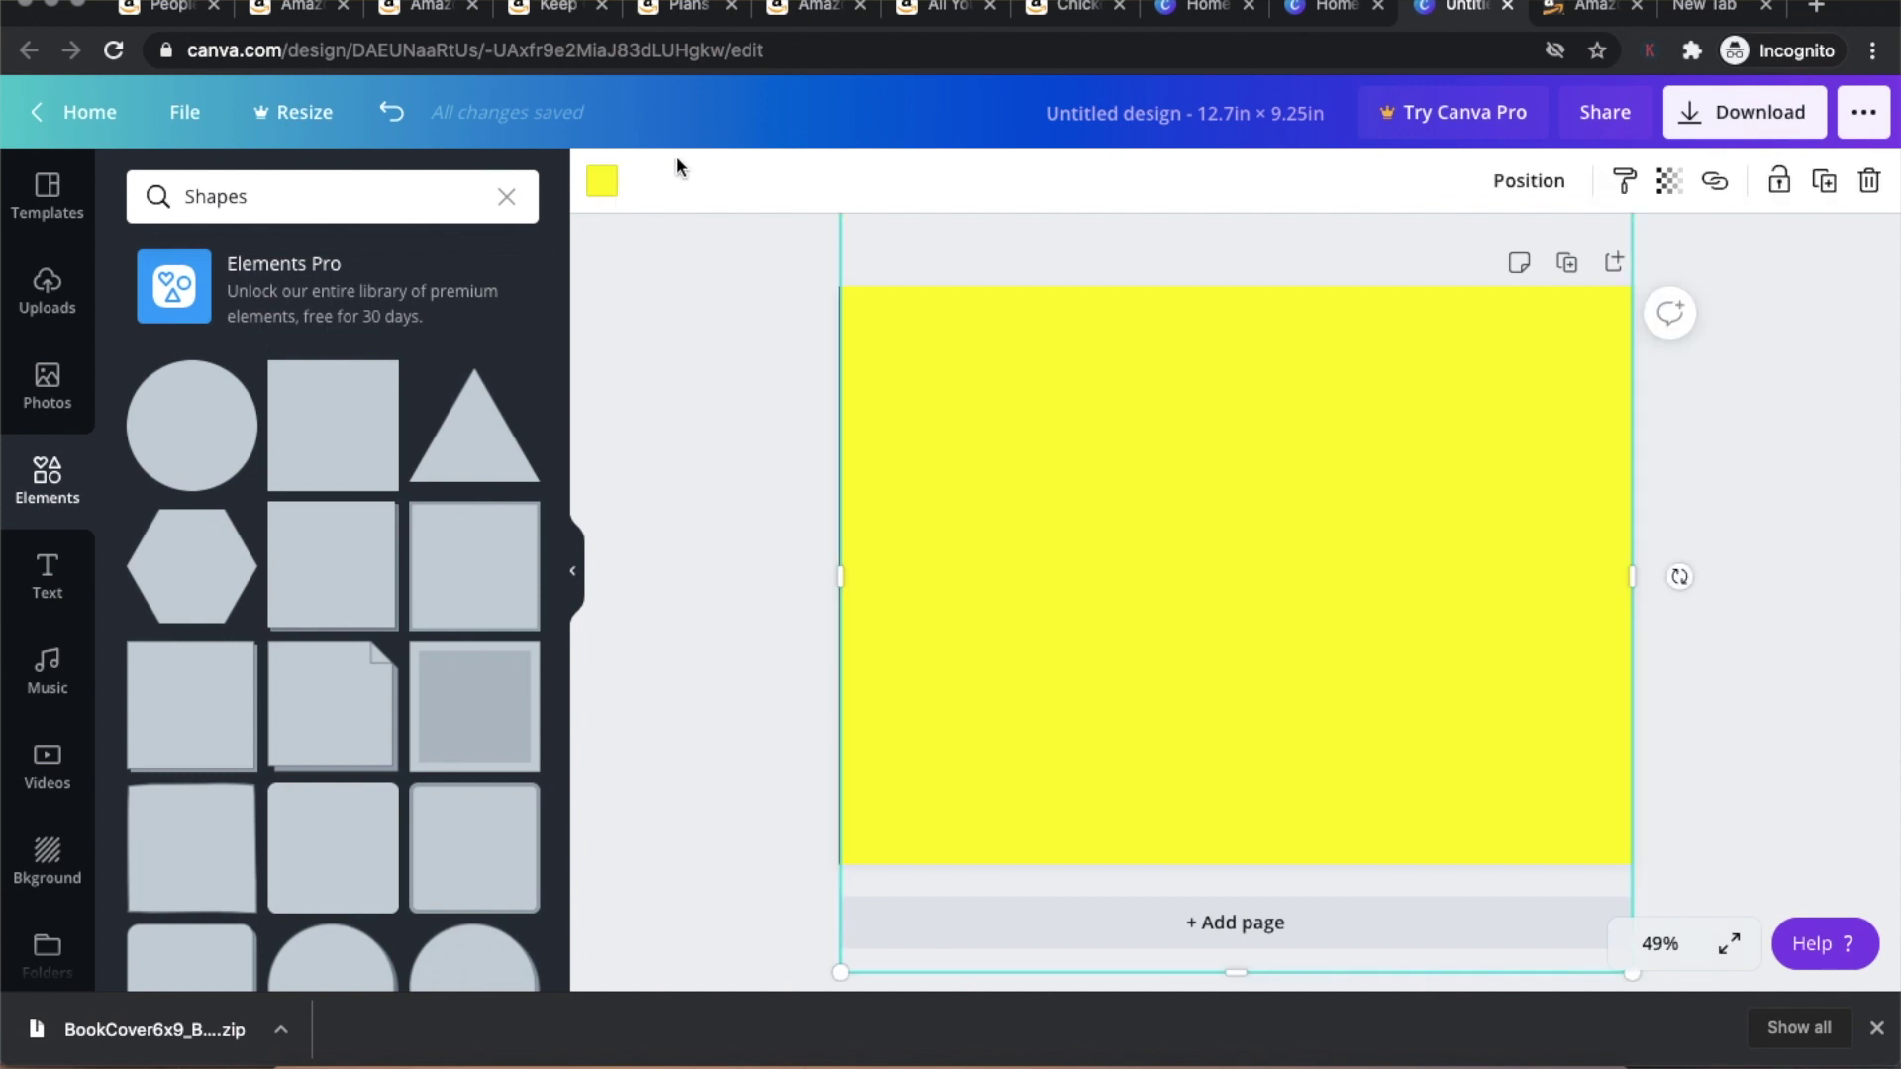
click(602, 182)
click(139, 456)
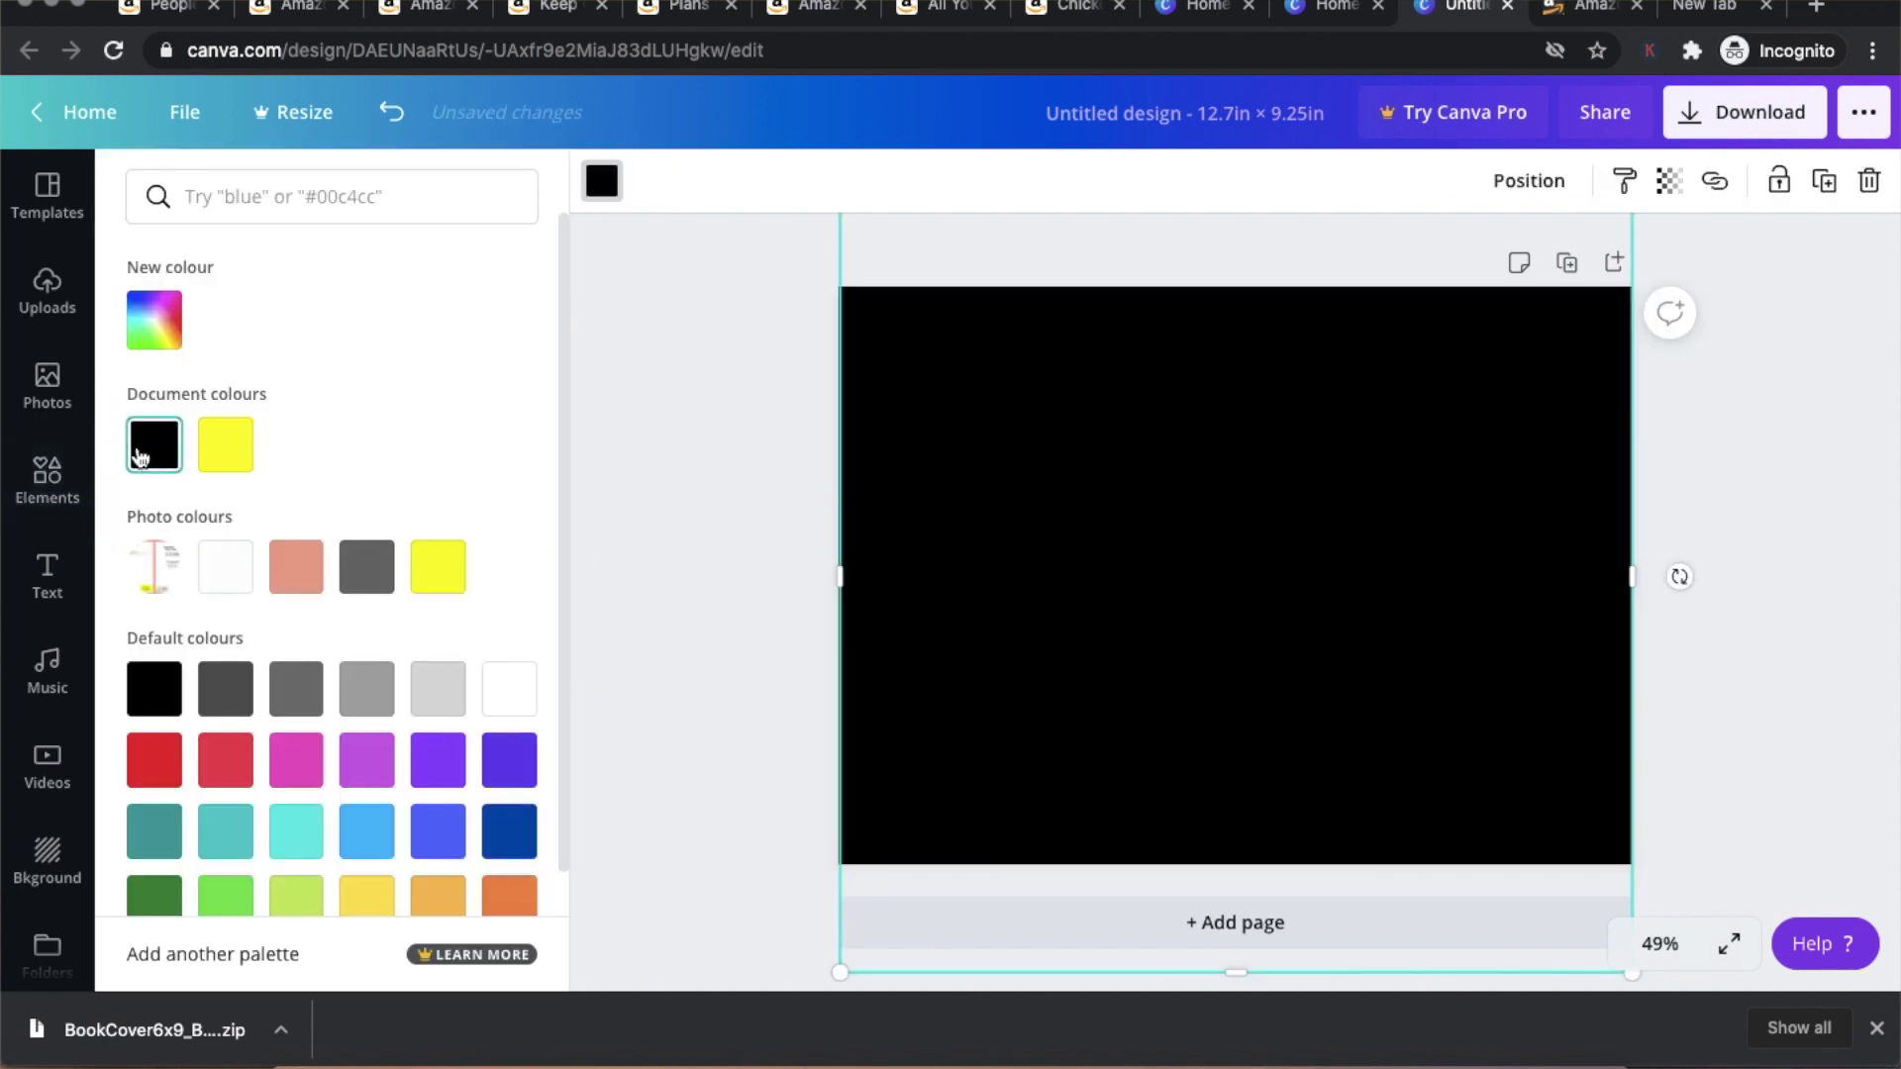
click(725, 657)
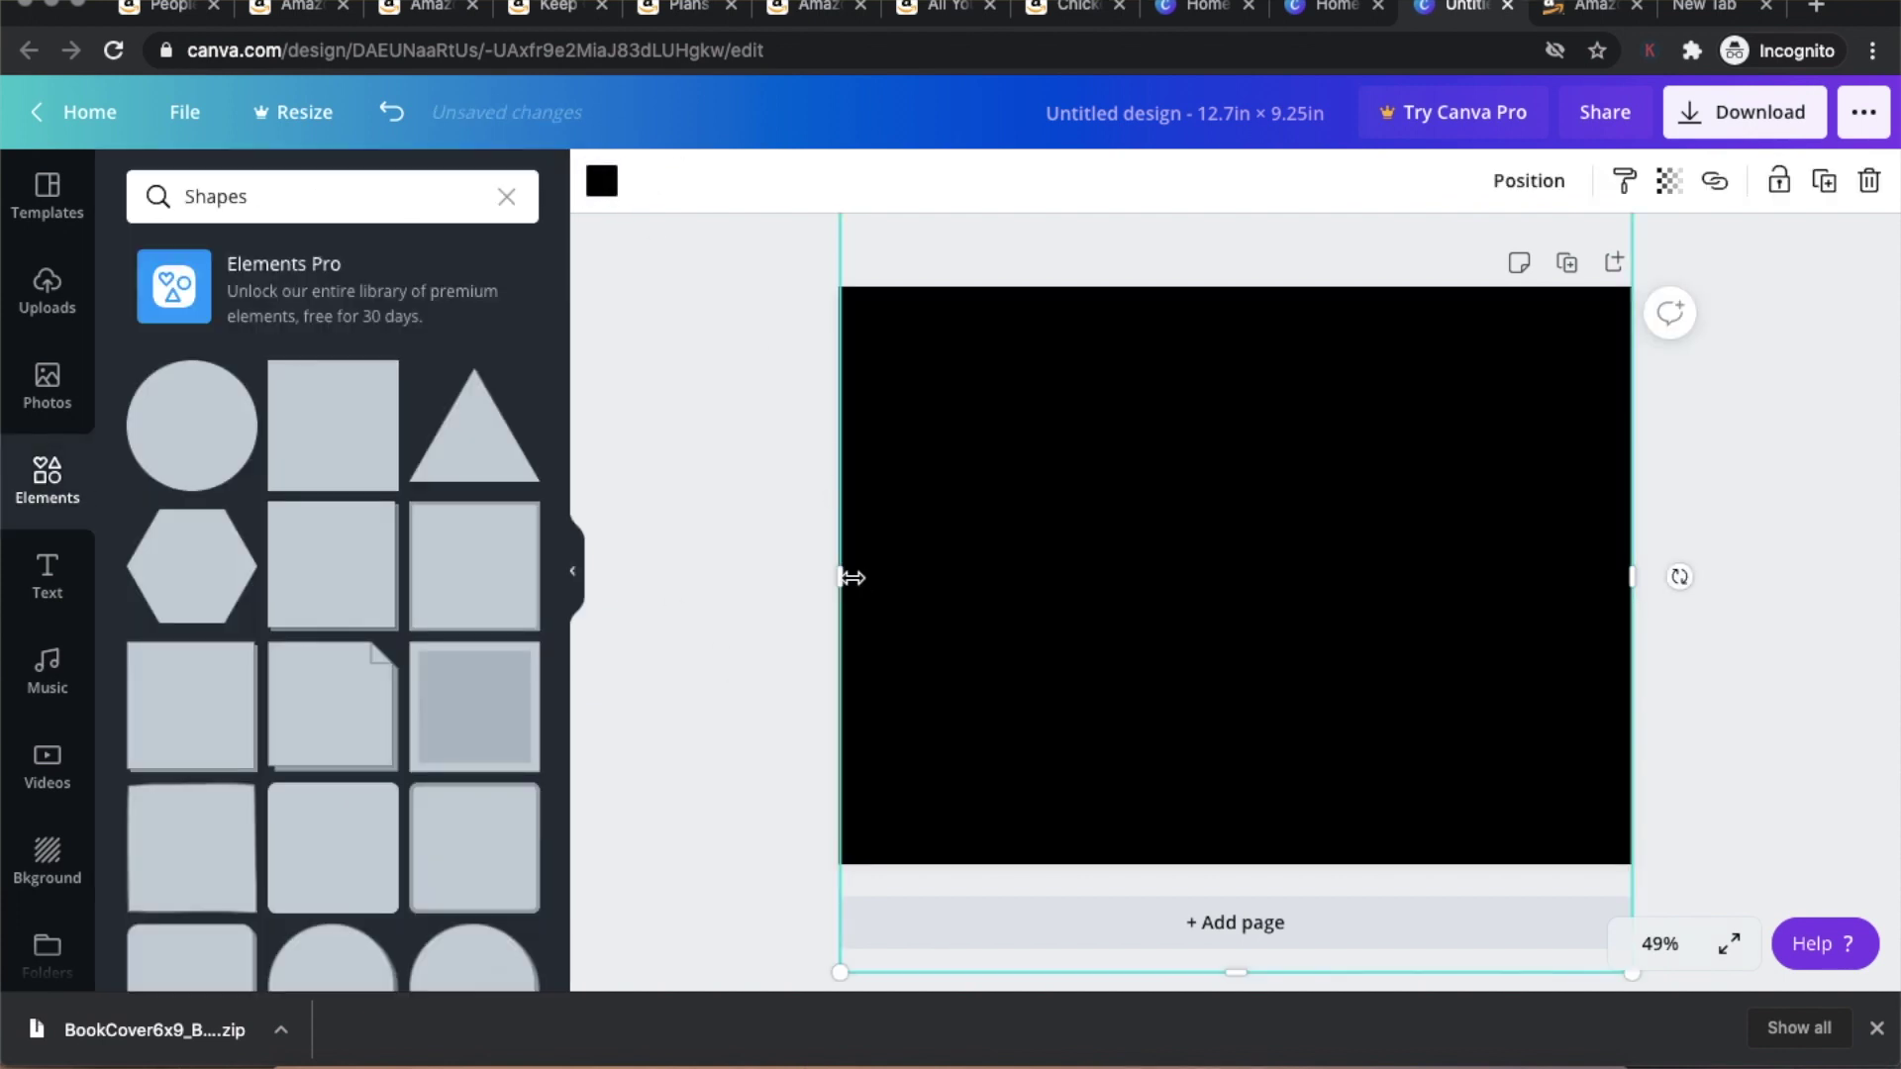
click(1835, 560)
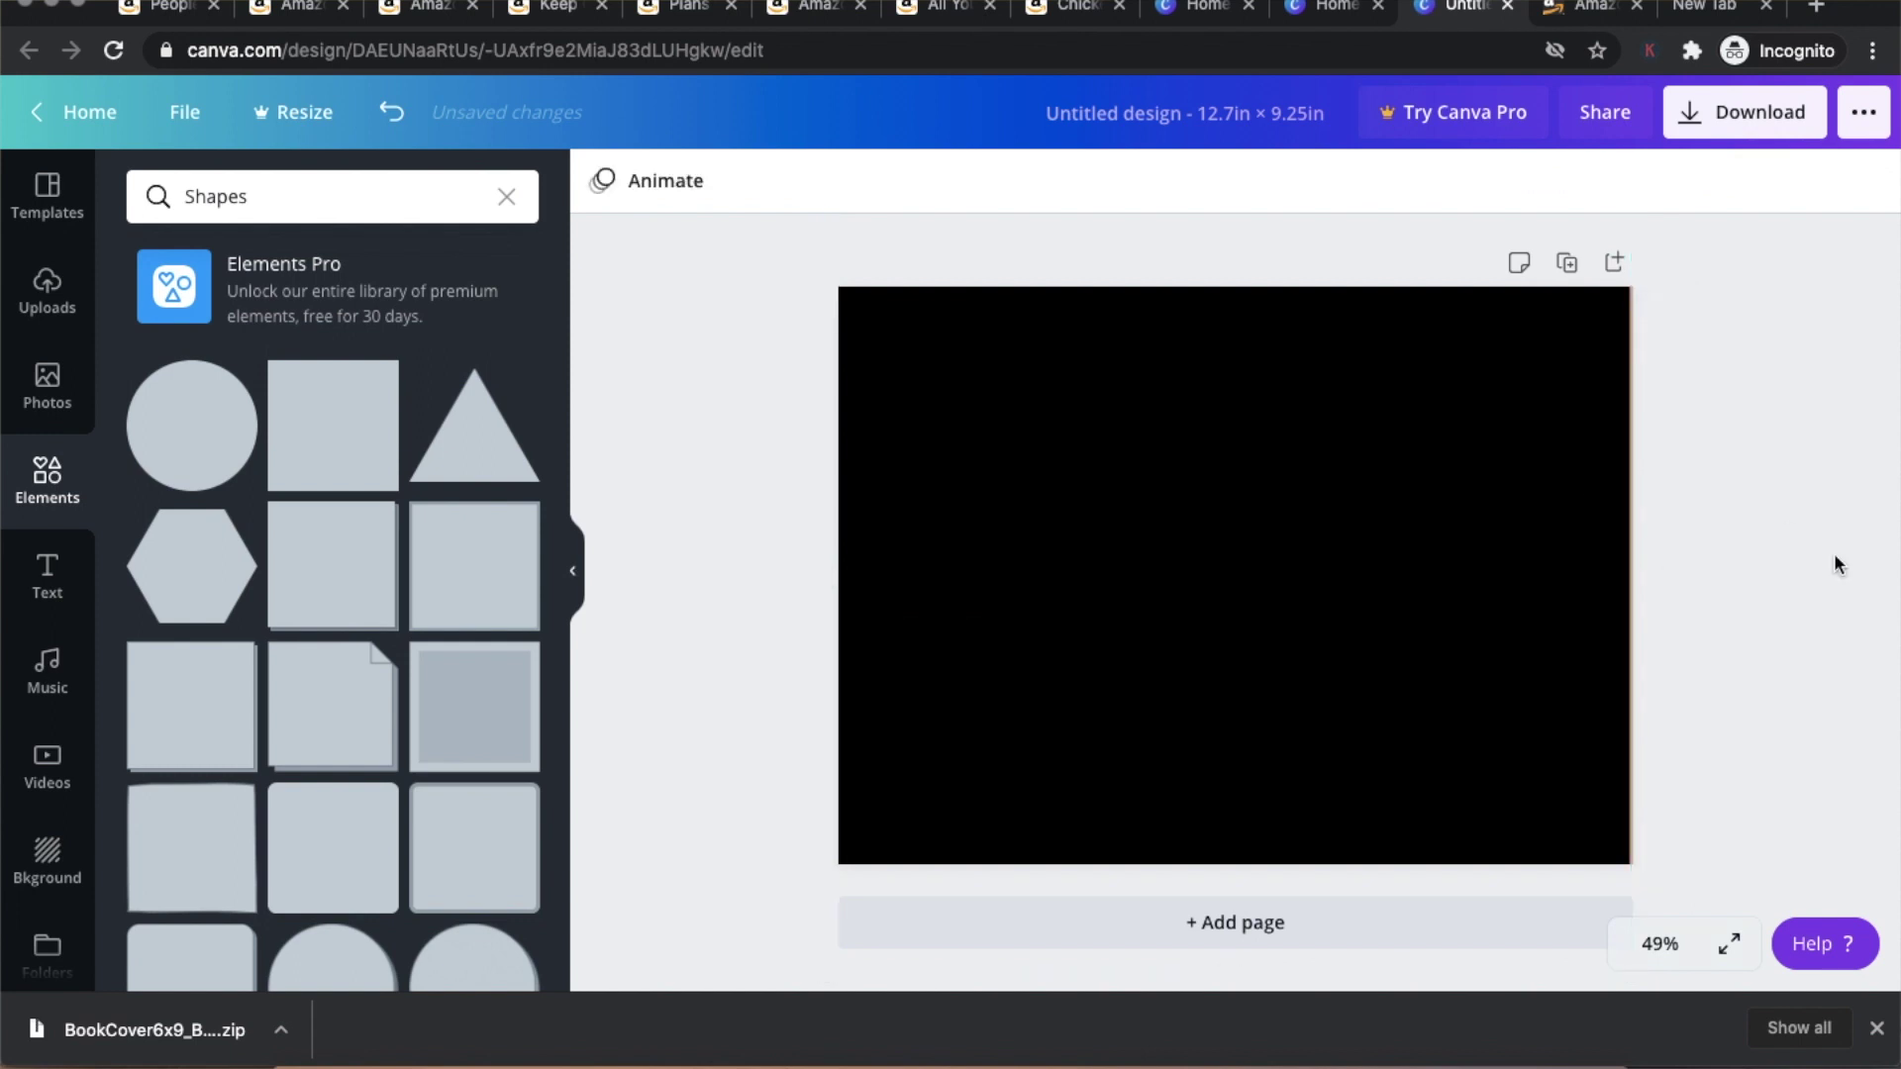
click(1576, 457)
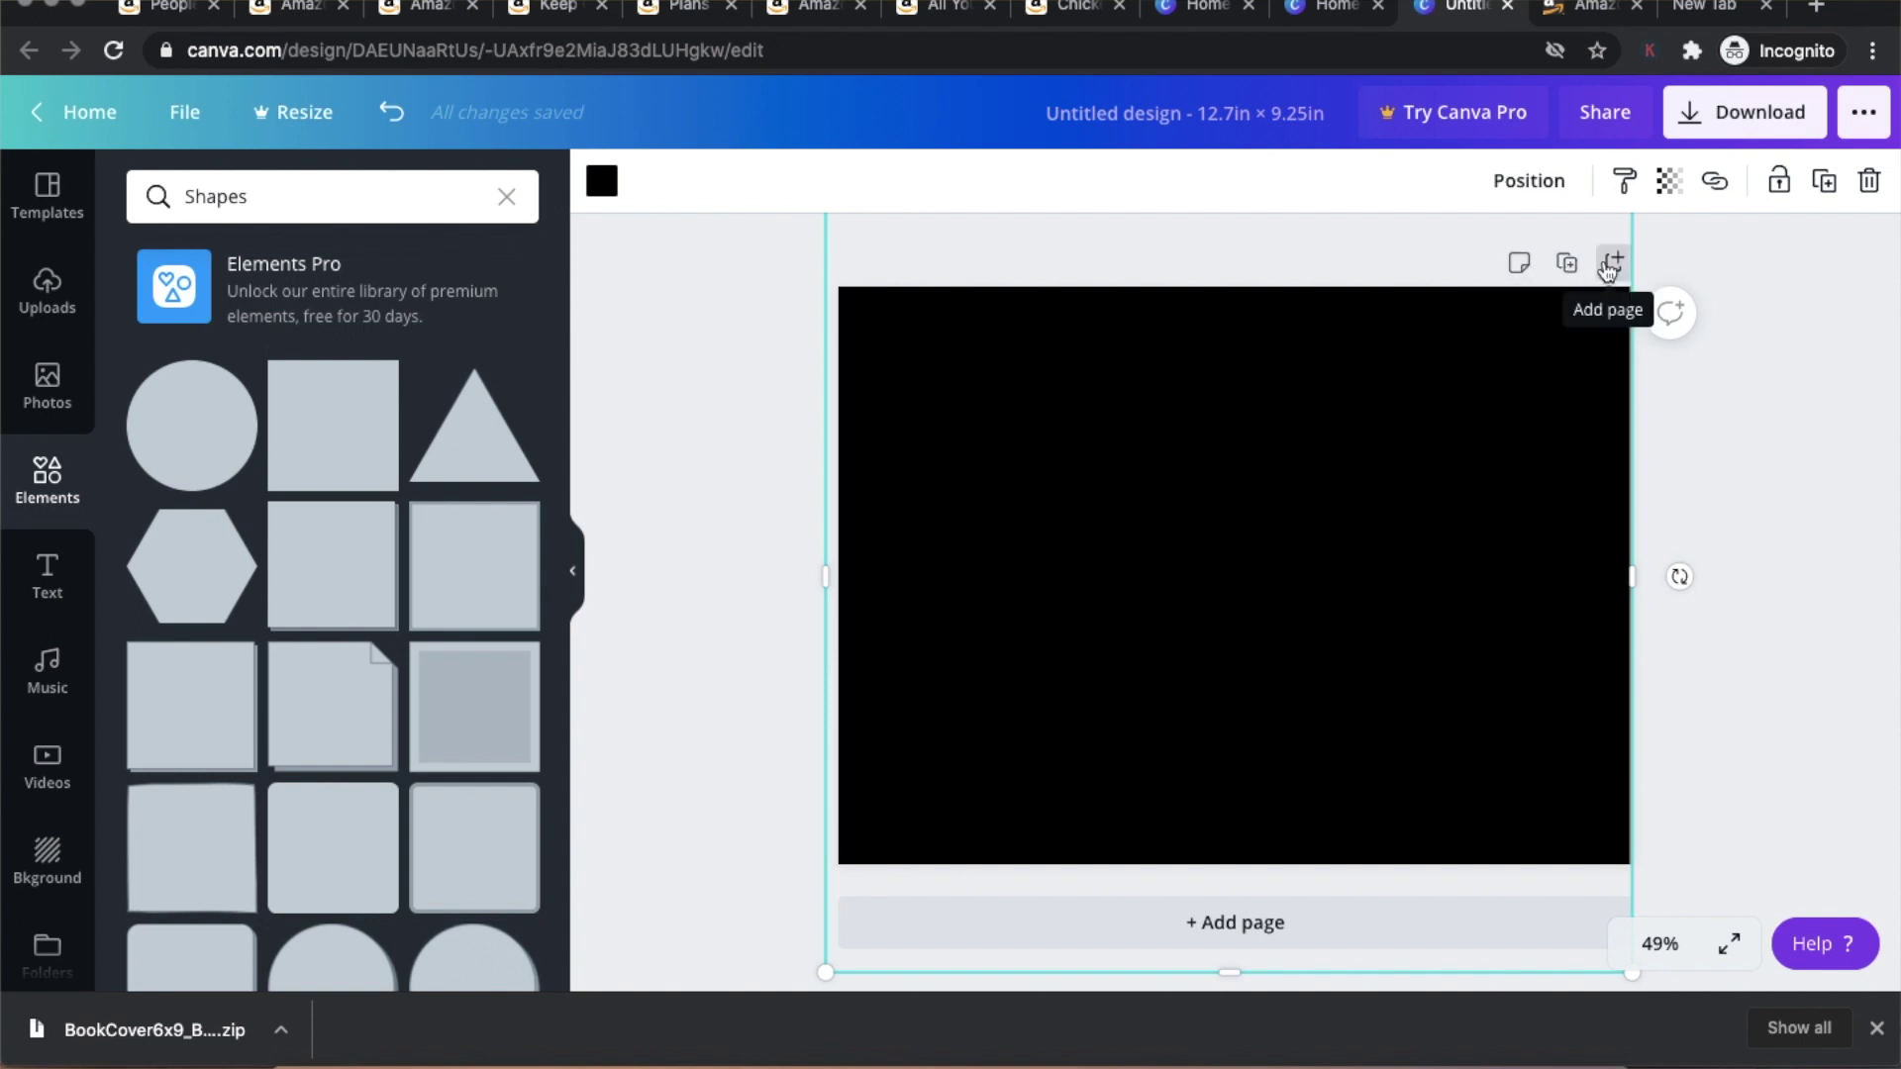
drag(1490, 433, 1087, 464)
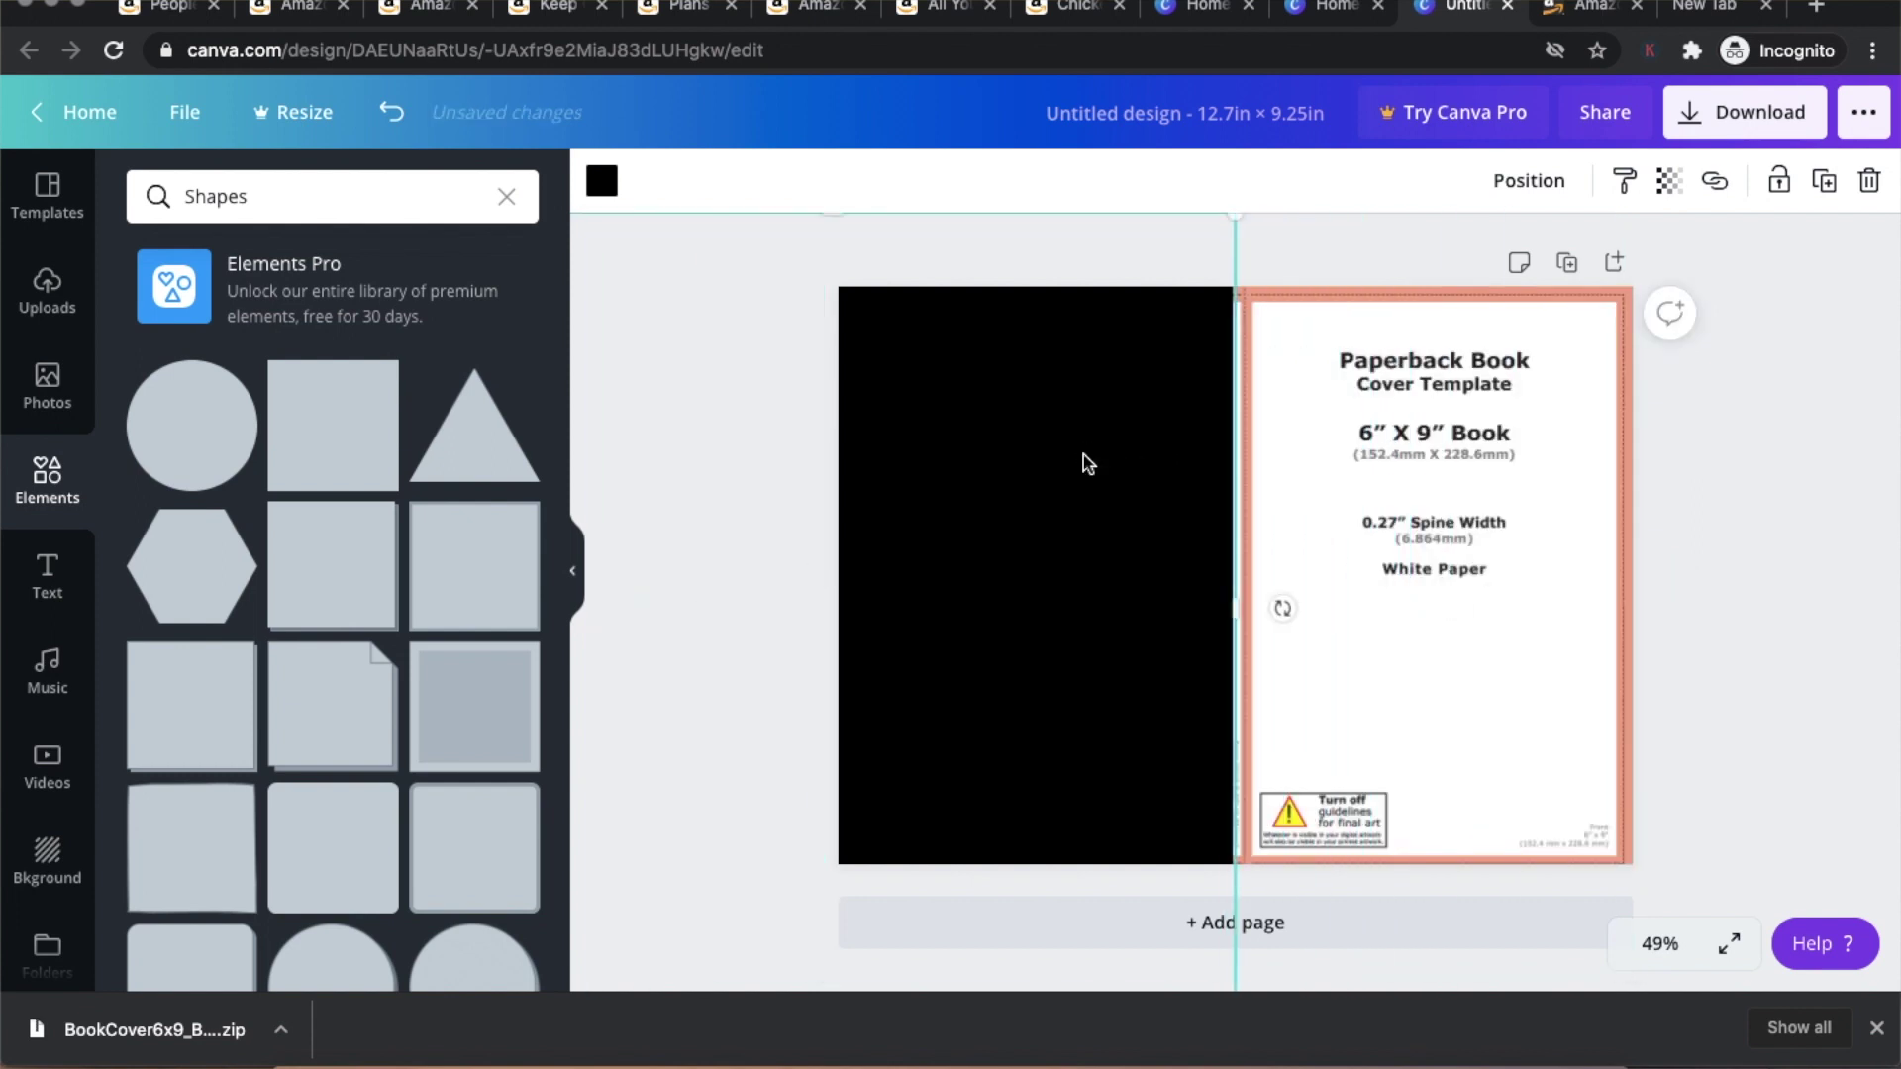
- Add the "cold, smooth & tasty." text combination on the black area in place of the DAZZLE heading
click(52, 584)
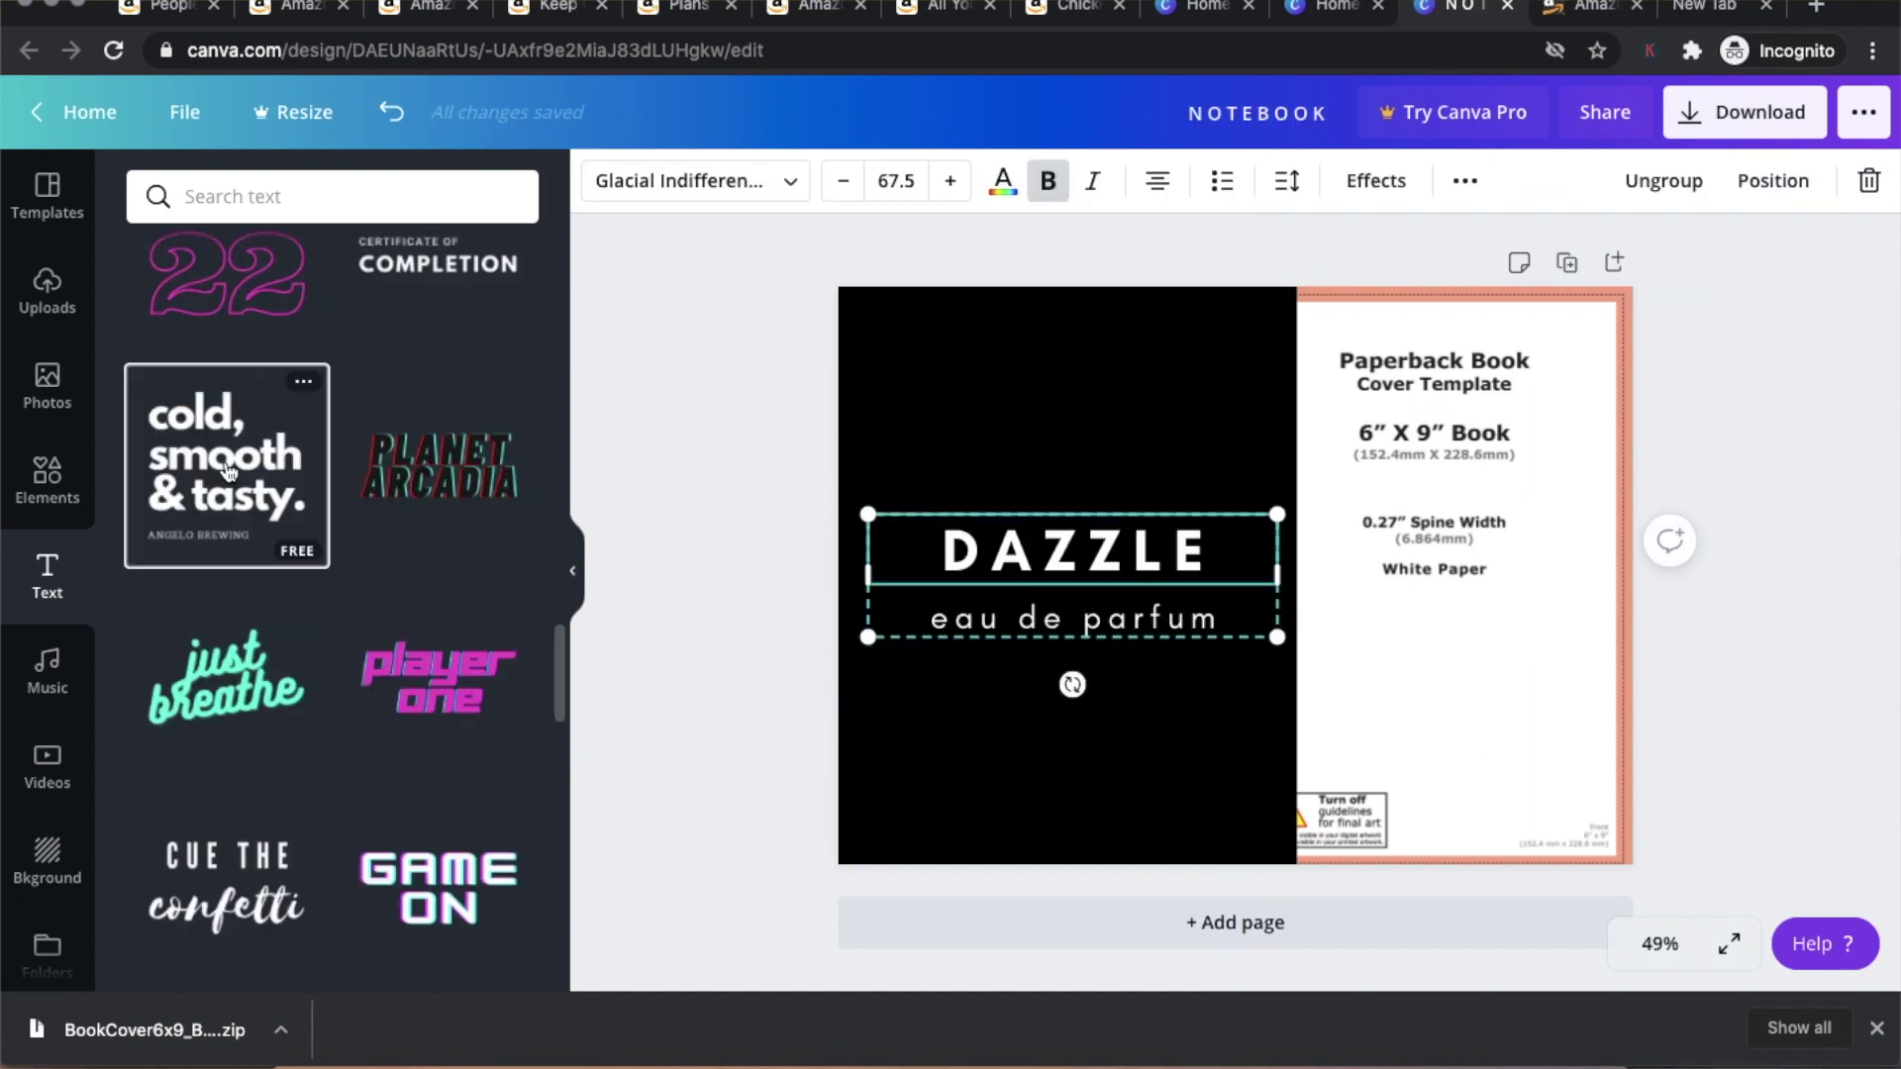
click(228, 470)
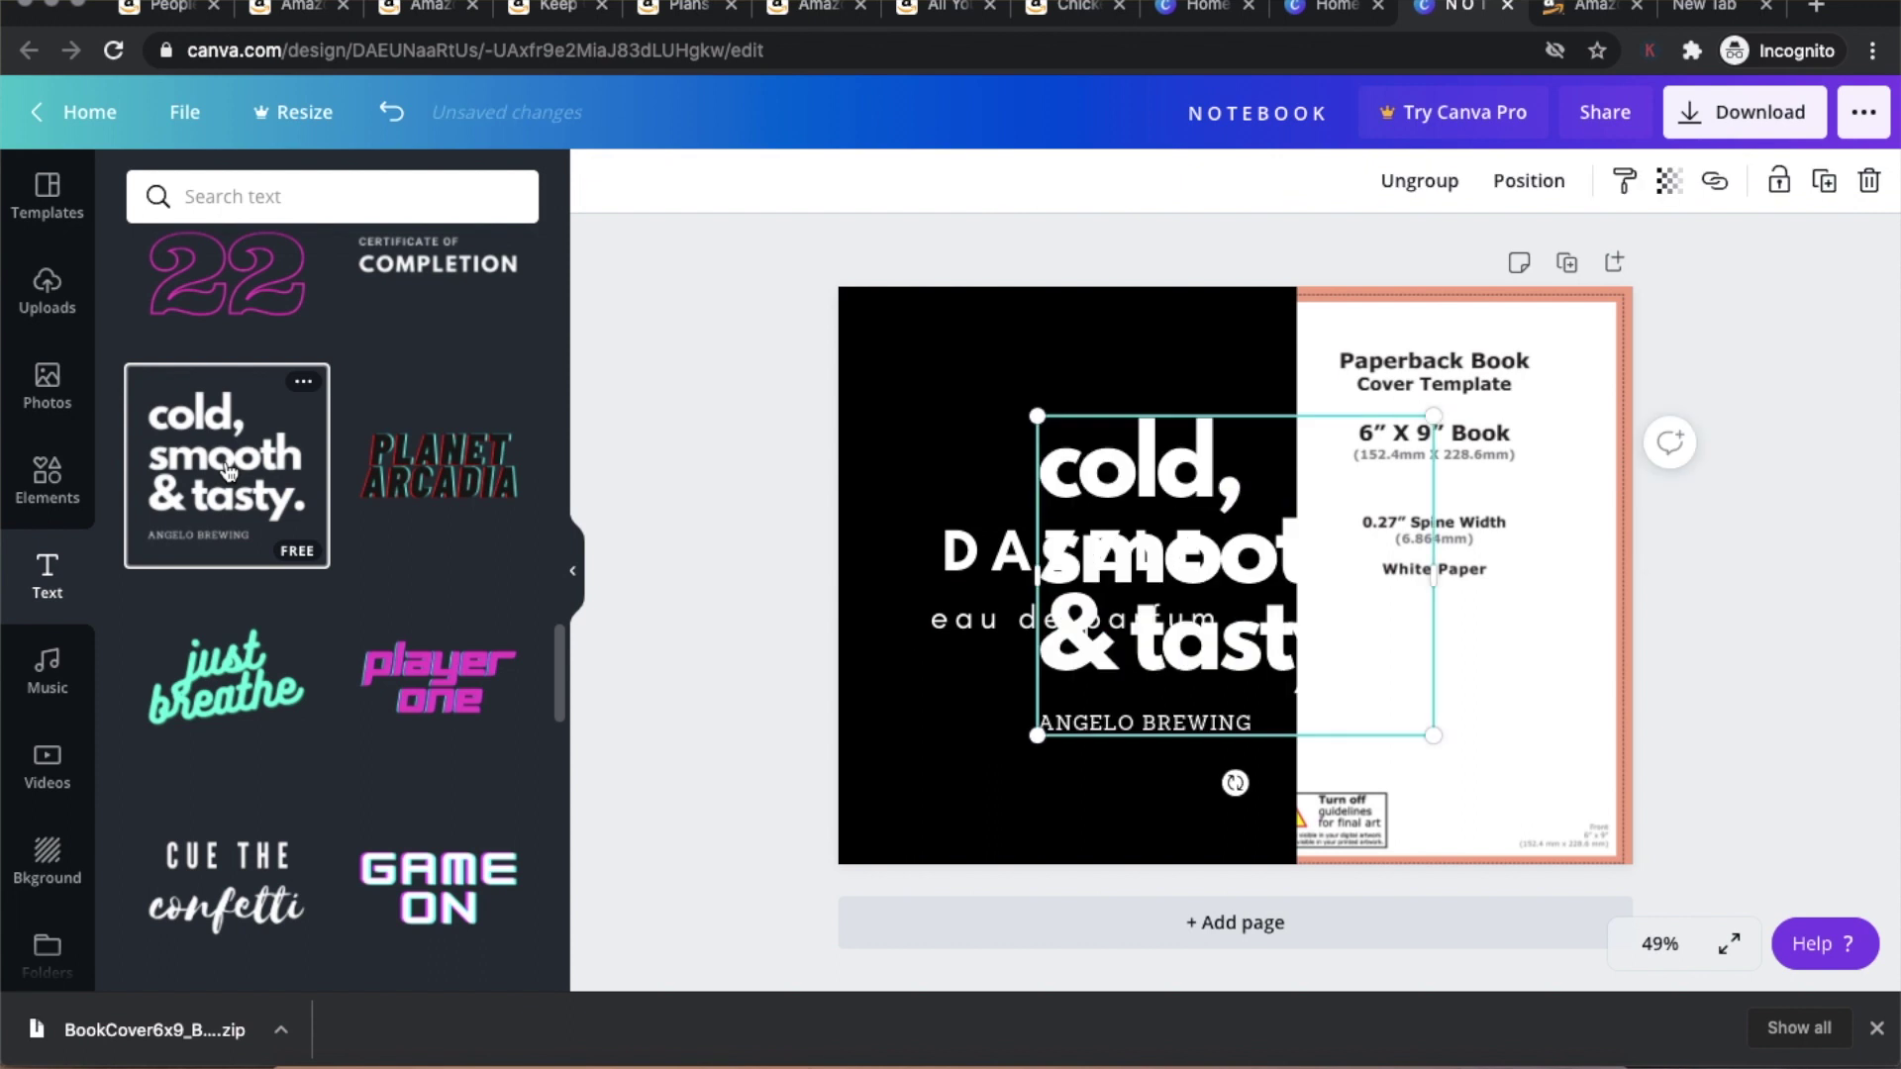
click(990, 546)
click(990, 547)
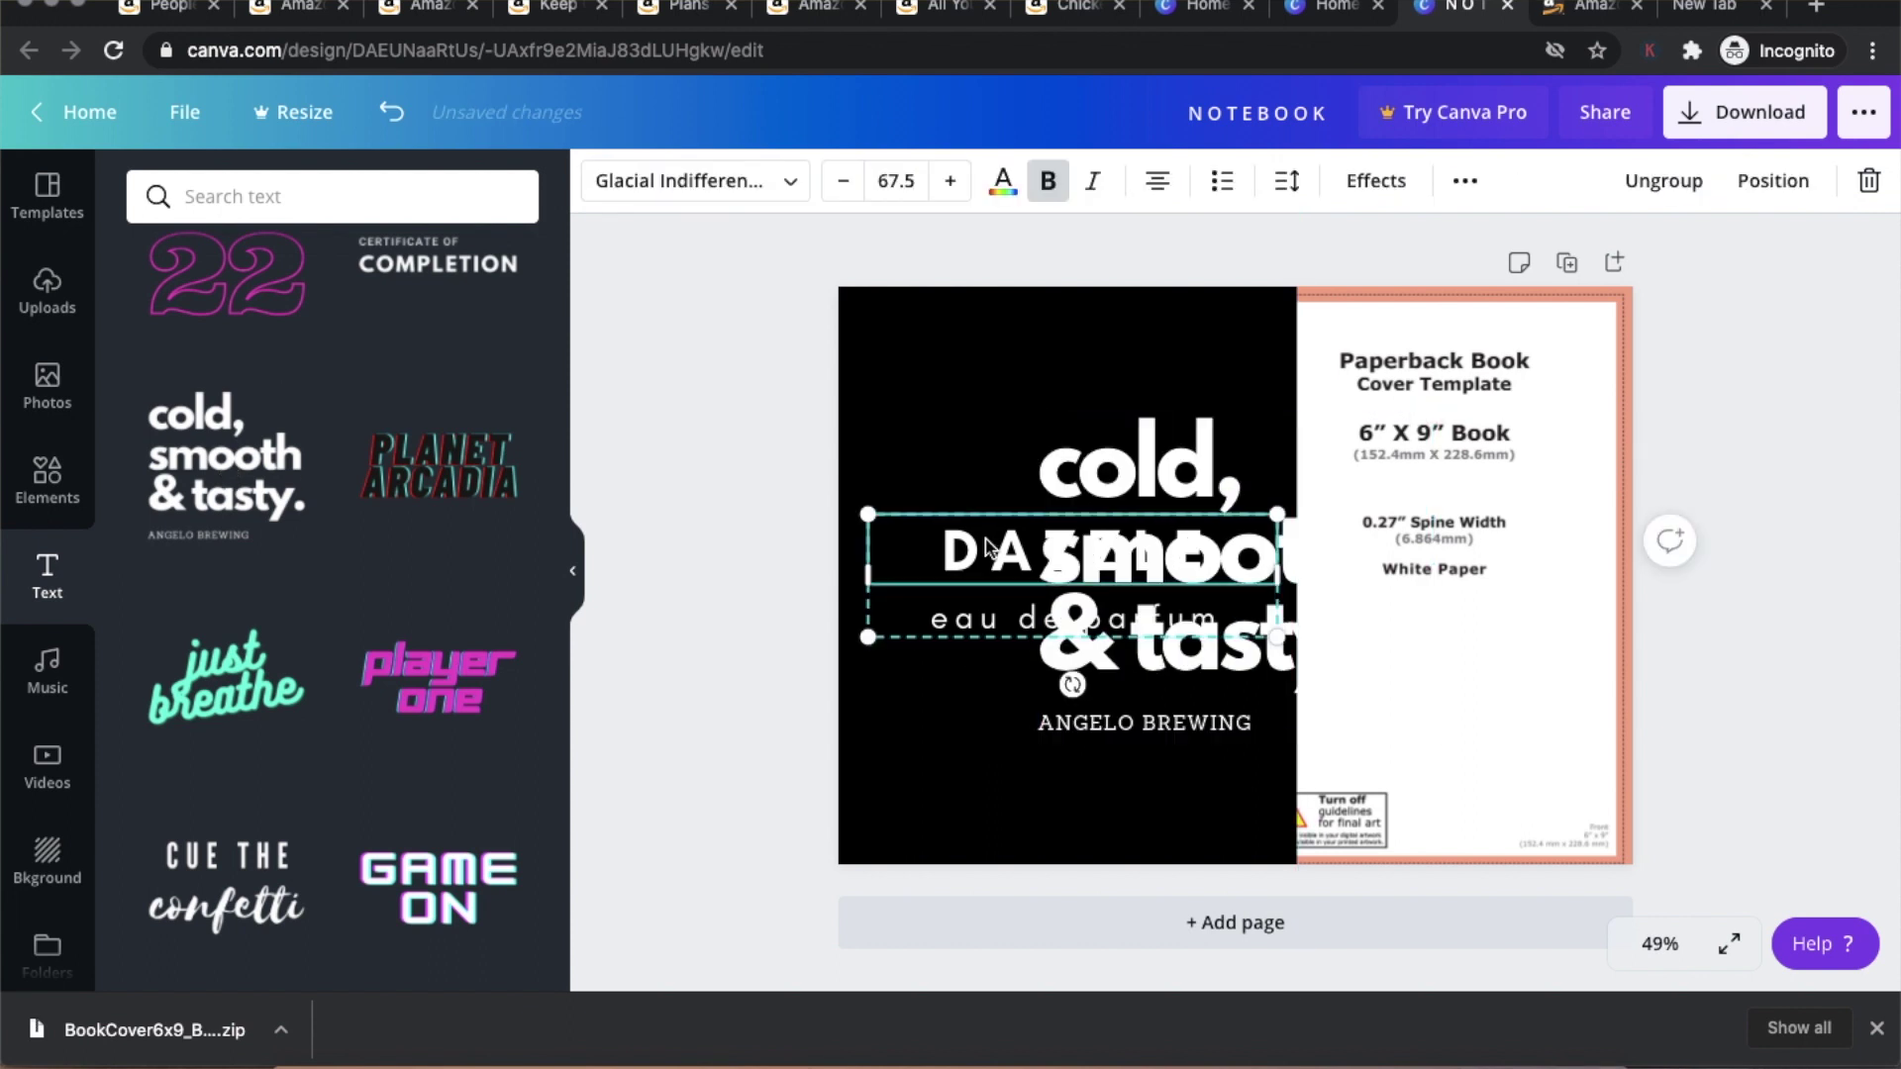
key(Delete)
drag(1252, 574, 1115, 575)
- Delete the "ANGELO BREWING" text beneath the "cold, smooth & tasty." heading
double_click(1119, 711)
key(ctrl+shift+Left)
key(ctrl+shift+Left)
key(BackSpace)
- Replace the "cold, smooth & tasty." heading with NOTEBOOK in capitals, with a space between the letters
click(1107, 653)
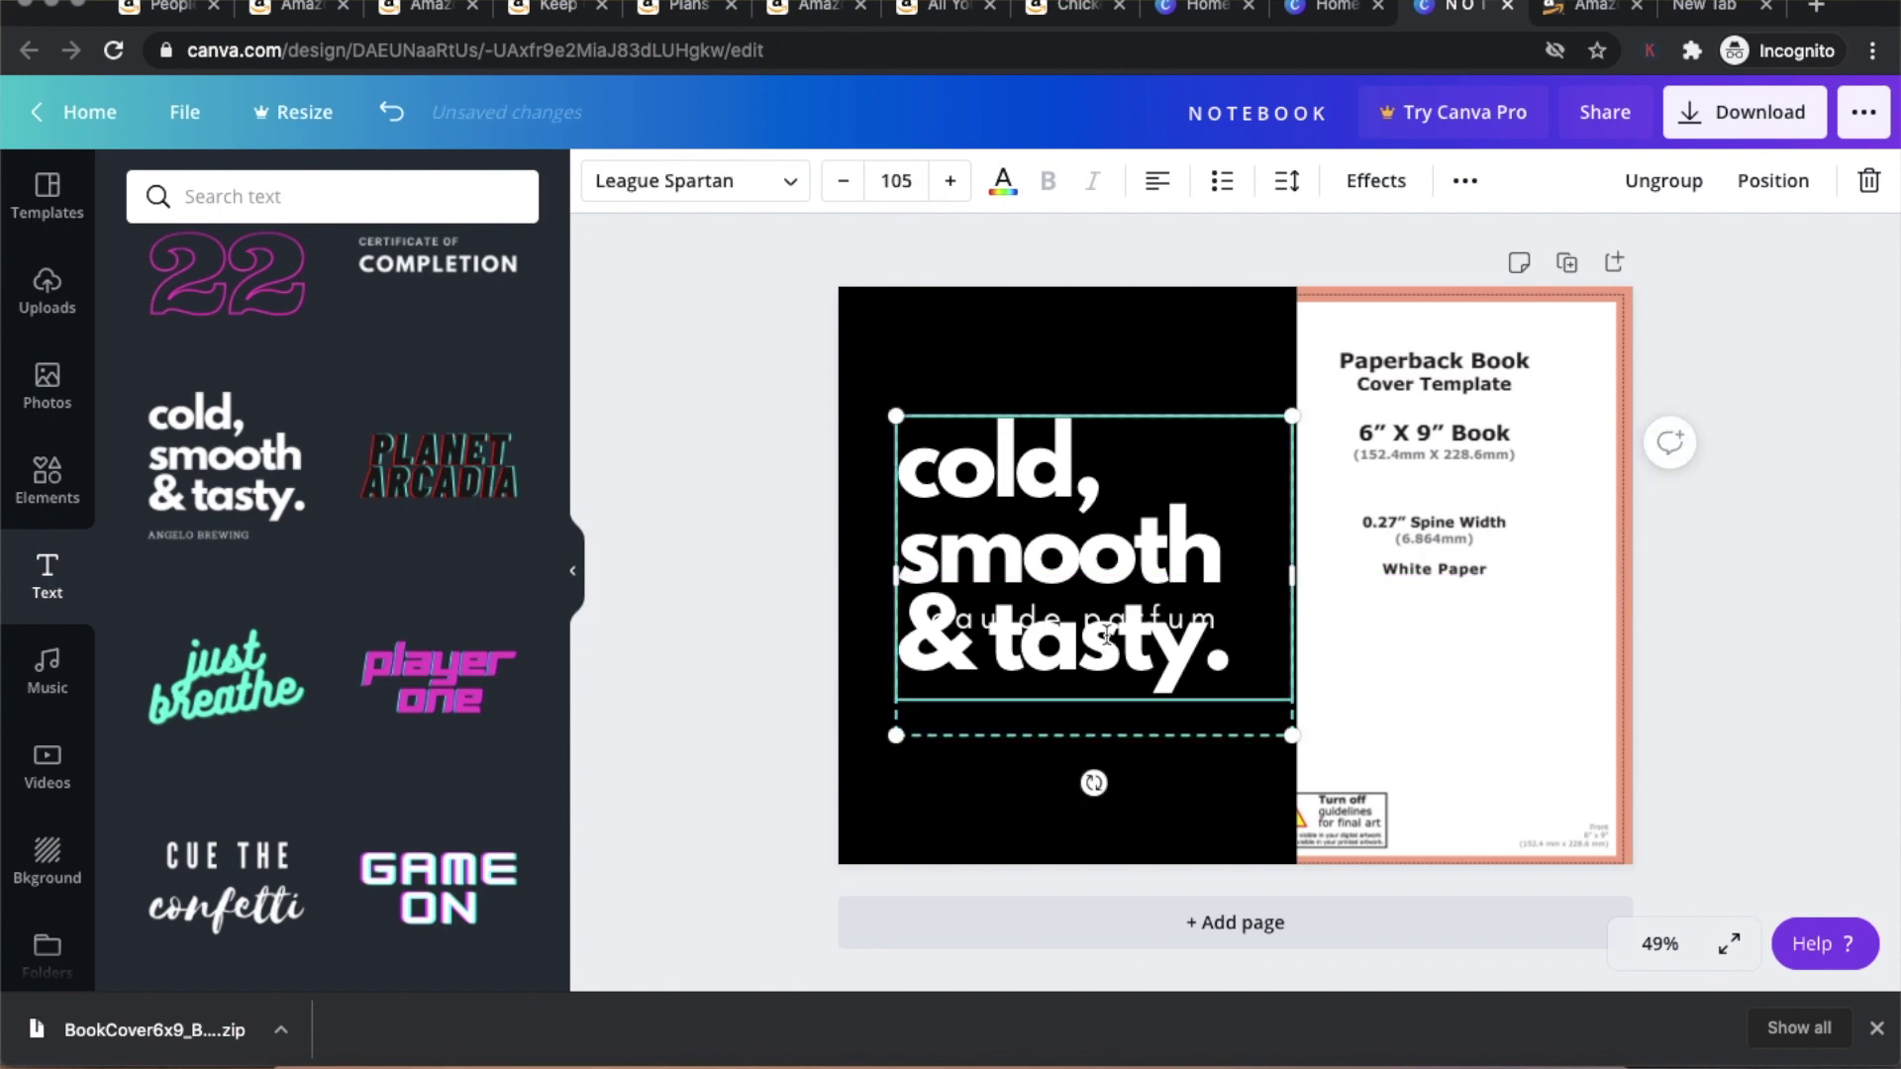
click(1107, 639)
text(NO)
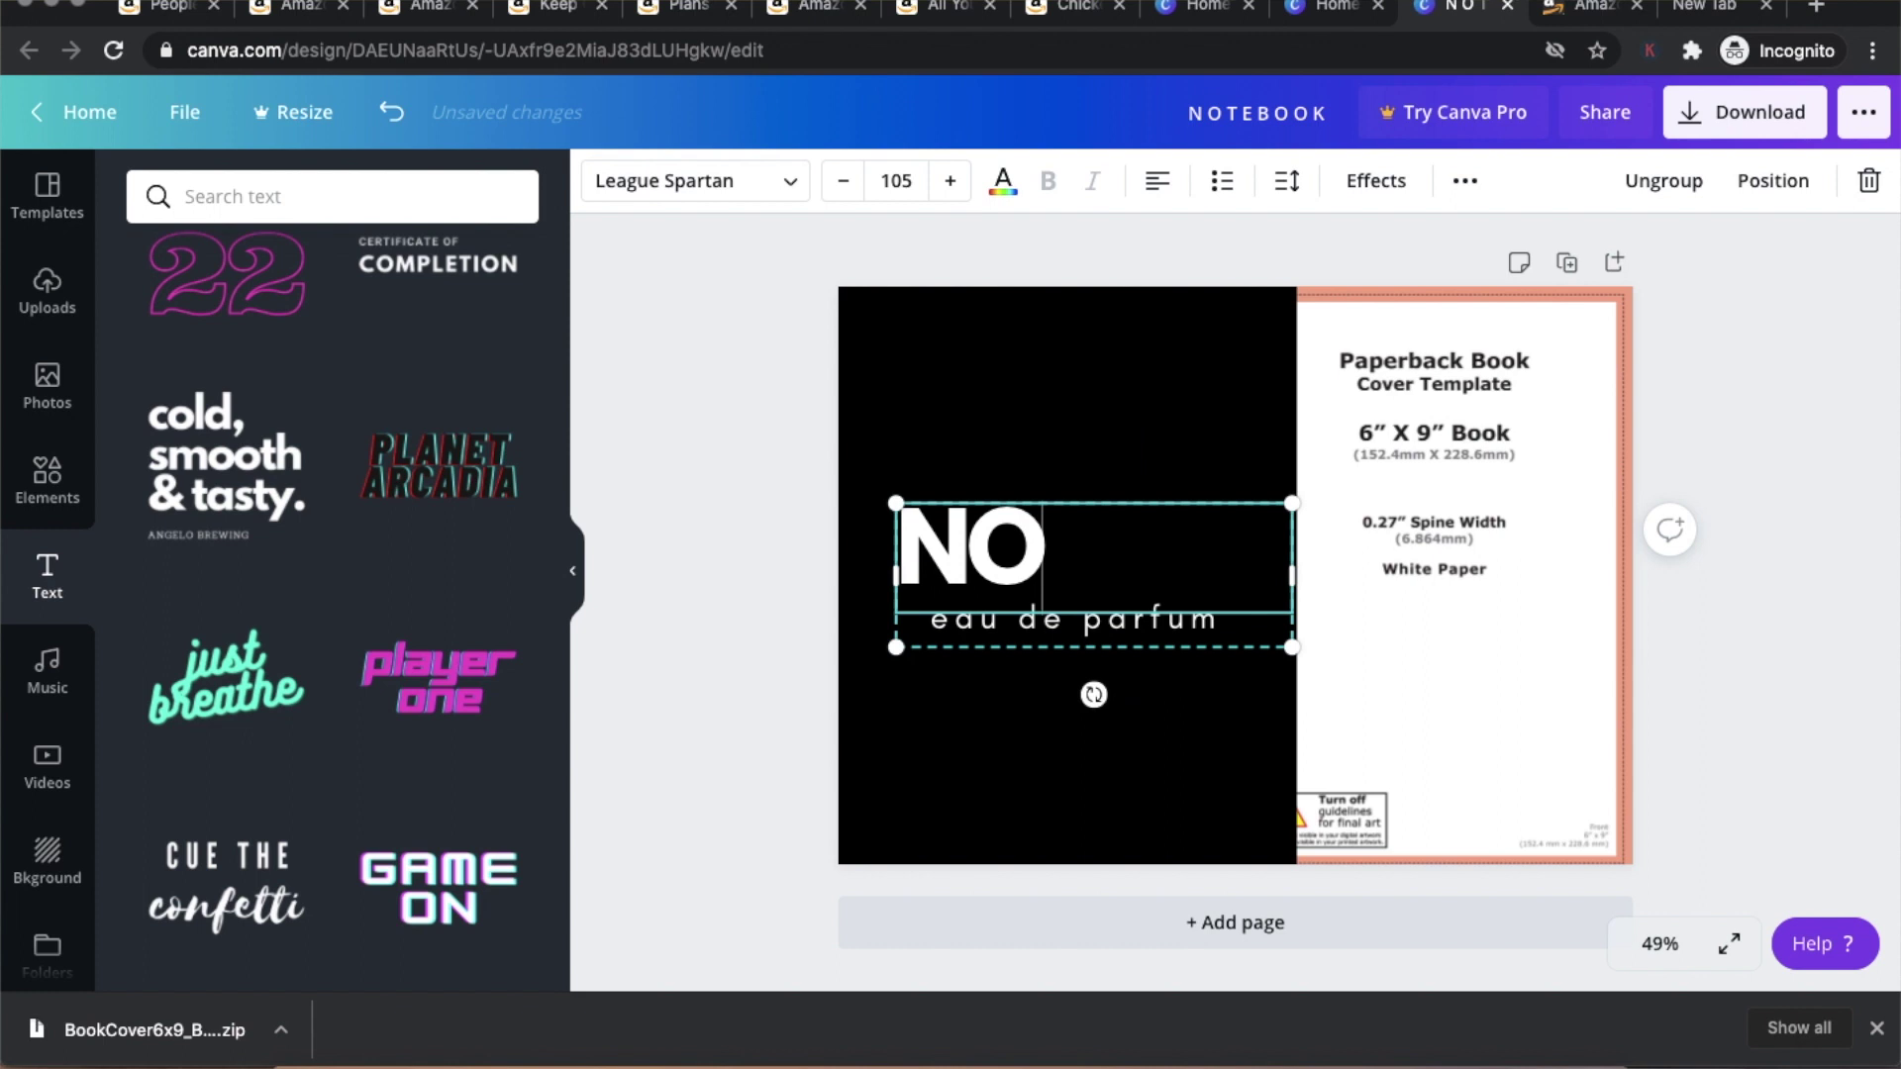
key(BackSpace)
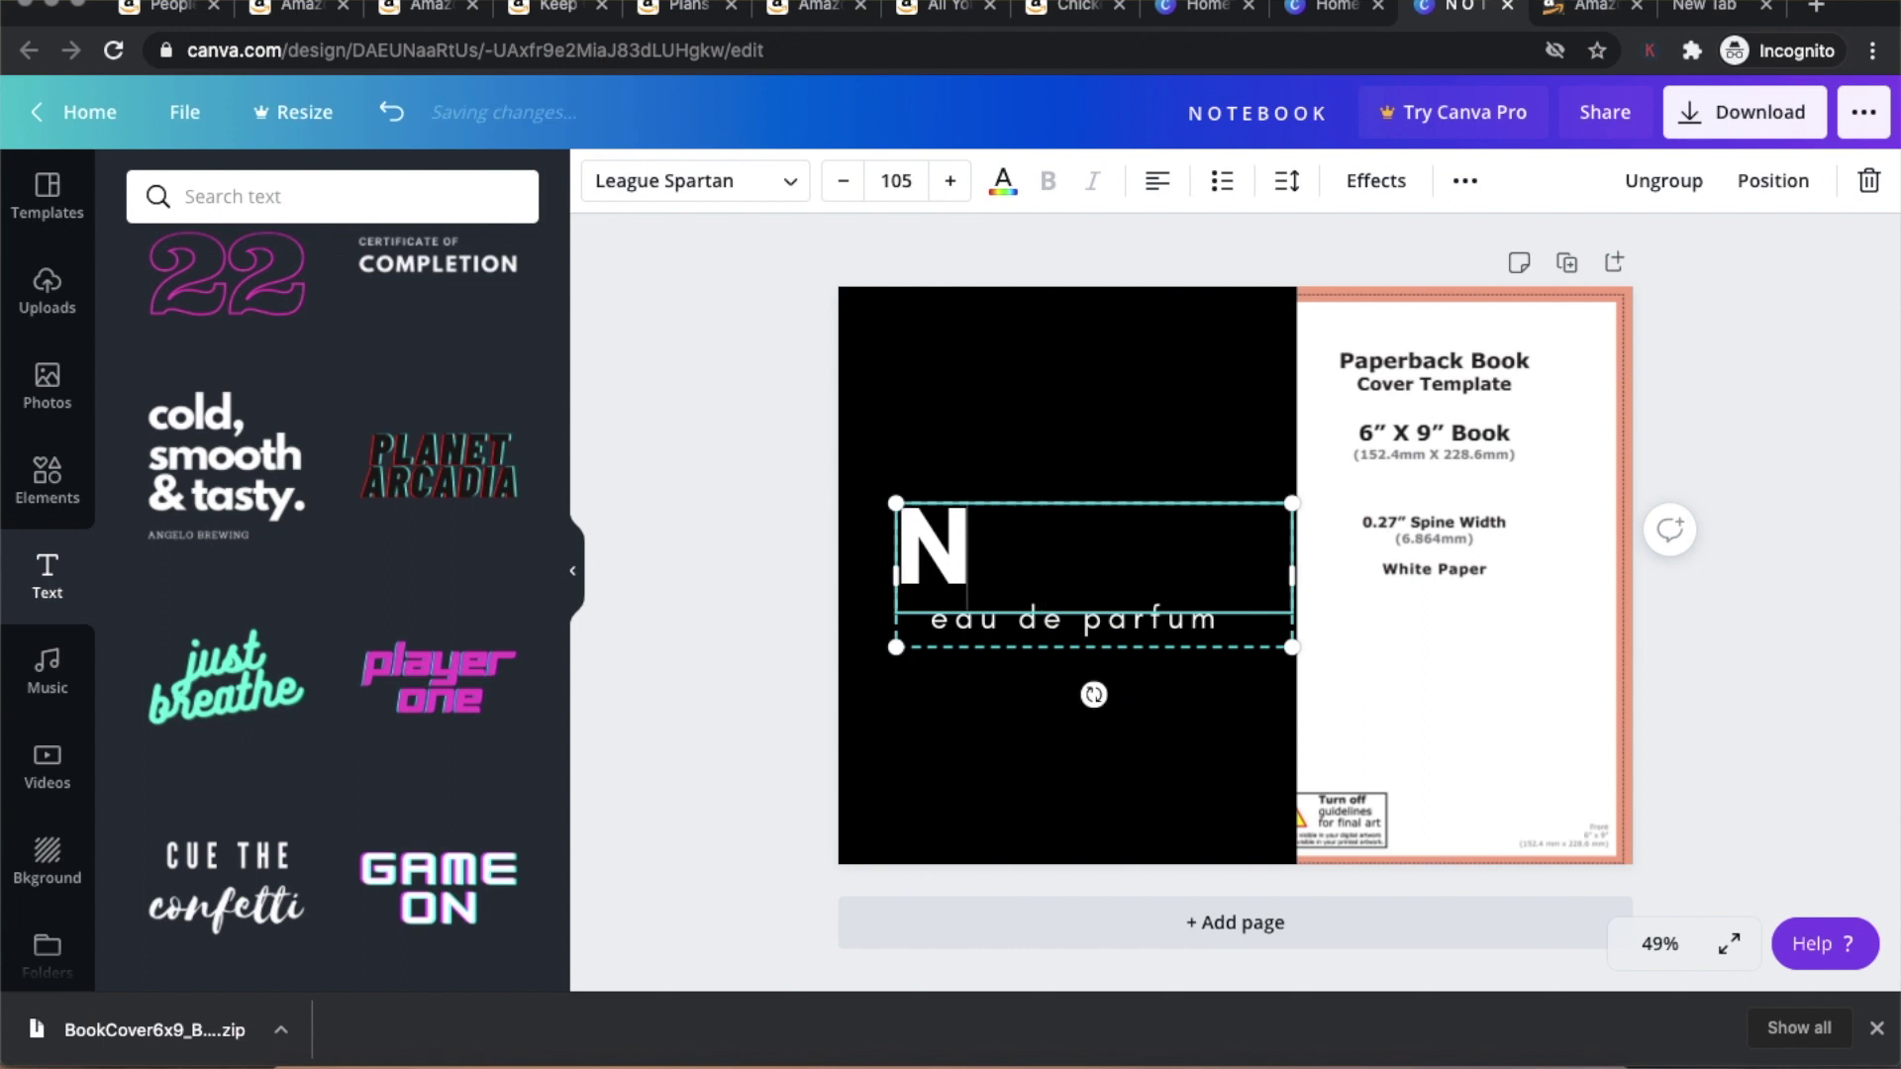
text(O)
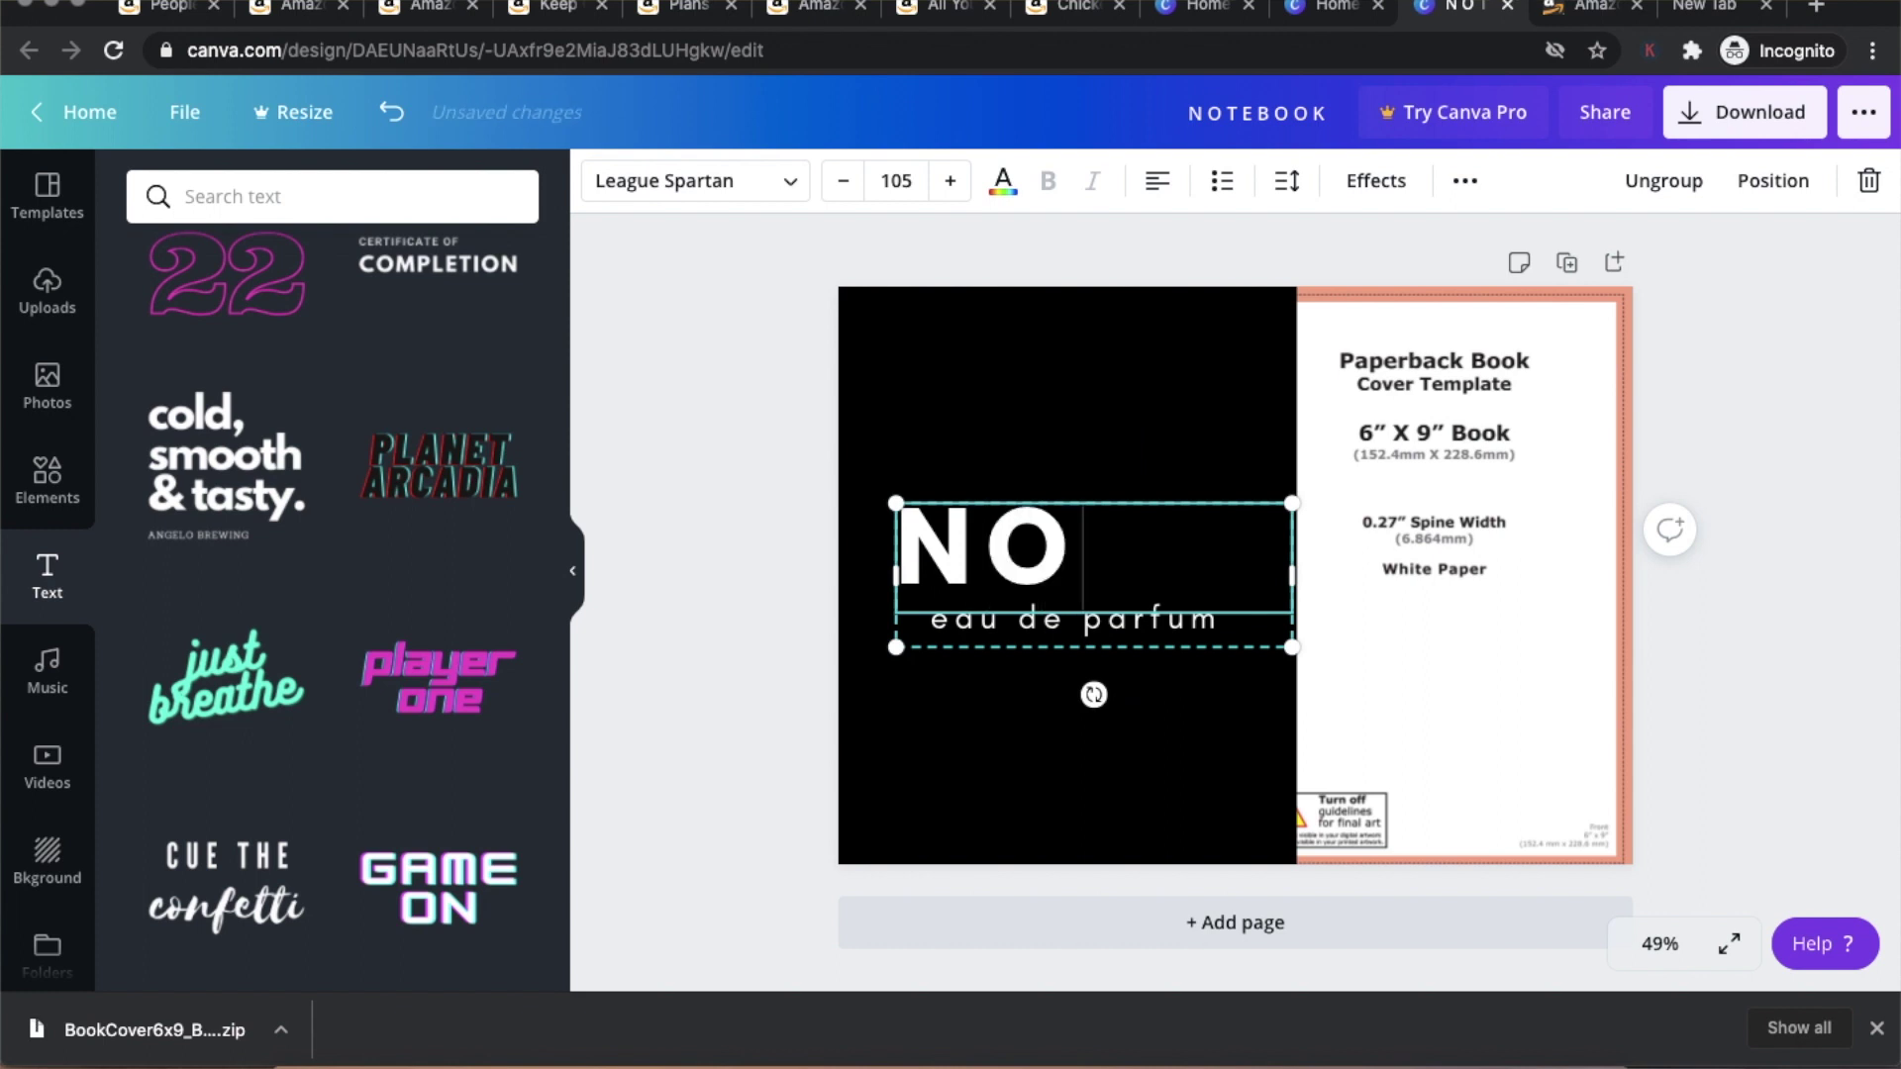
text(TE)
key(BackSpace)
text(E)
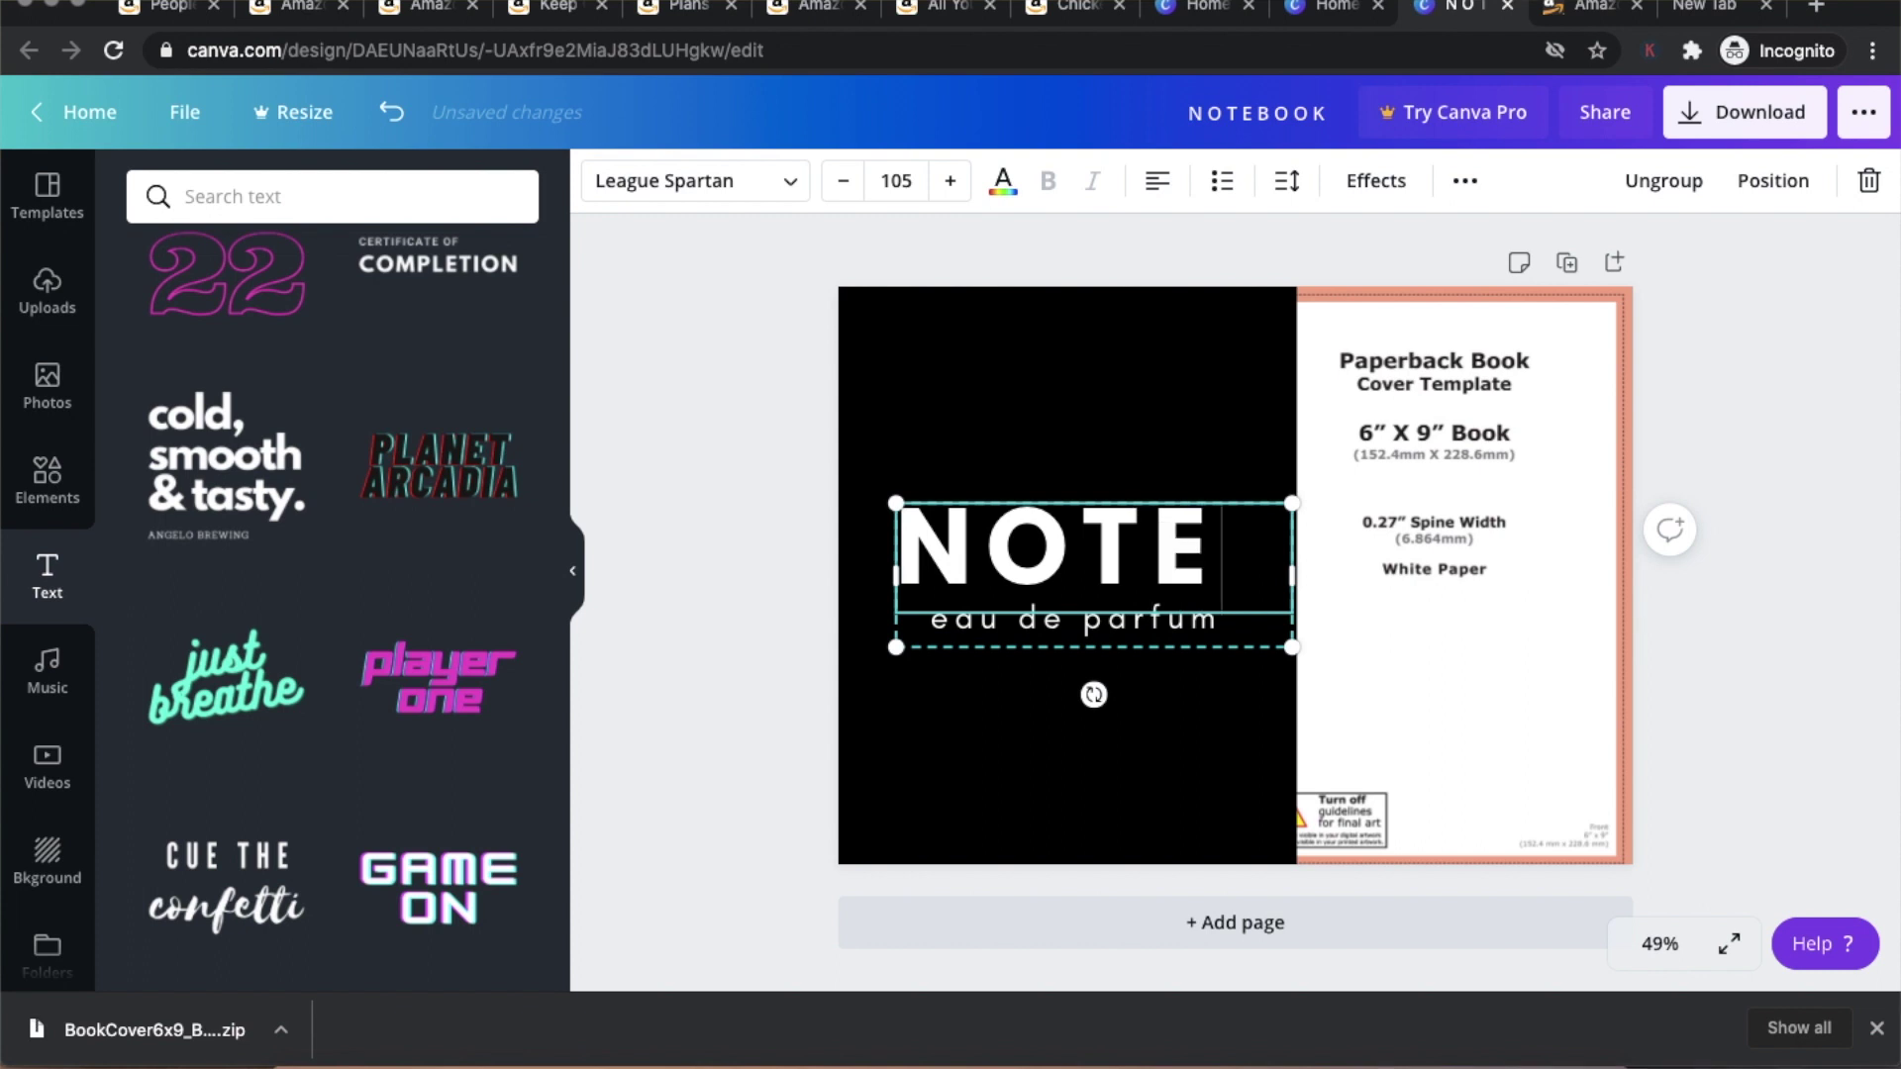
text(BOOK)
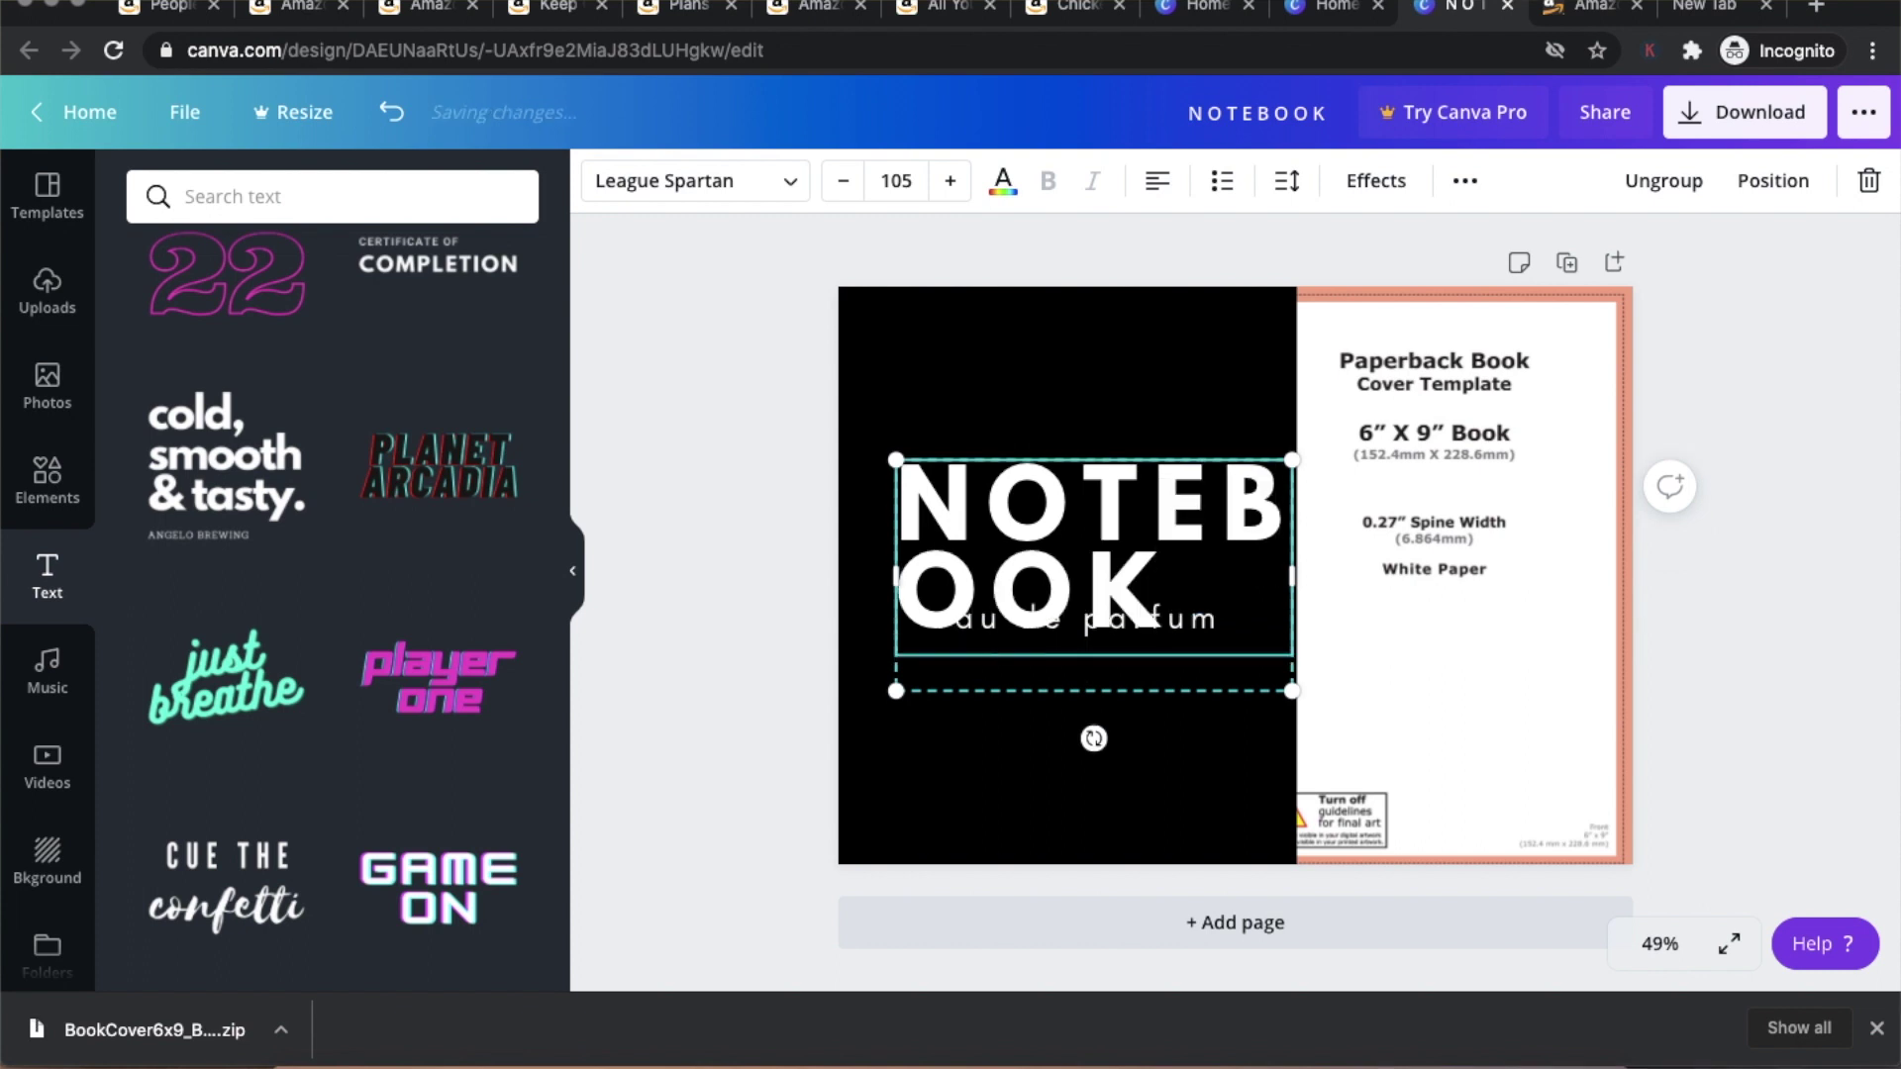
- Reduce the font size of the whole NOTEBOOK heading to 80
key(super+a)
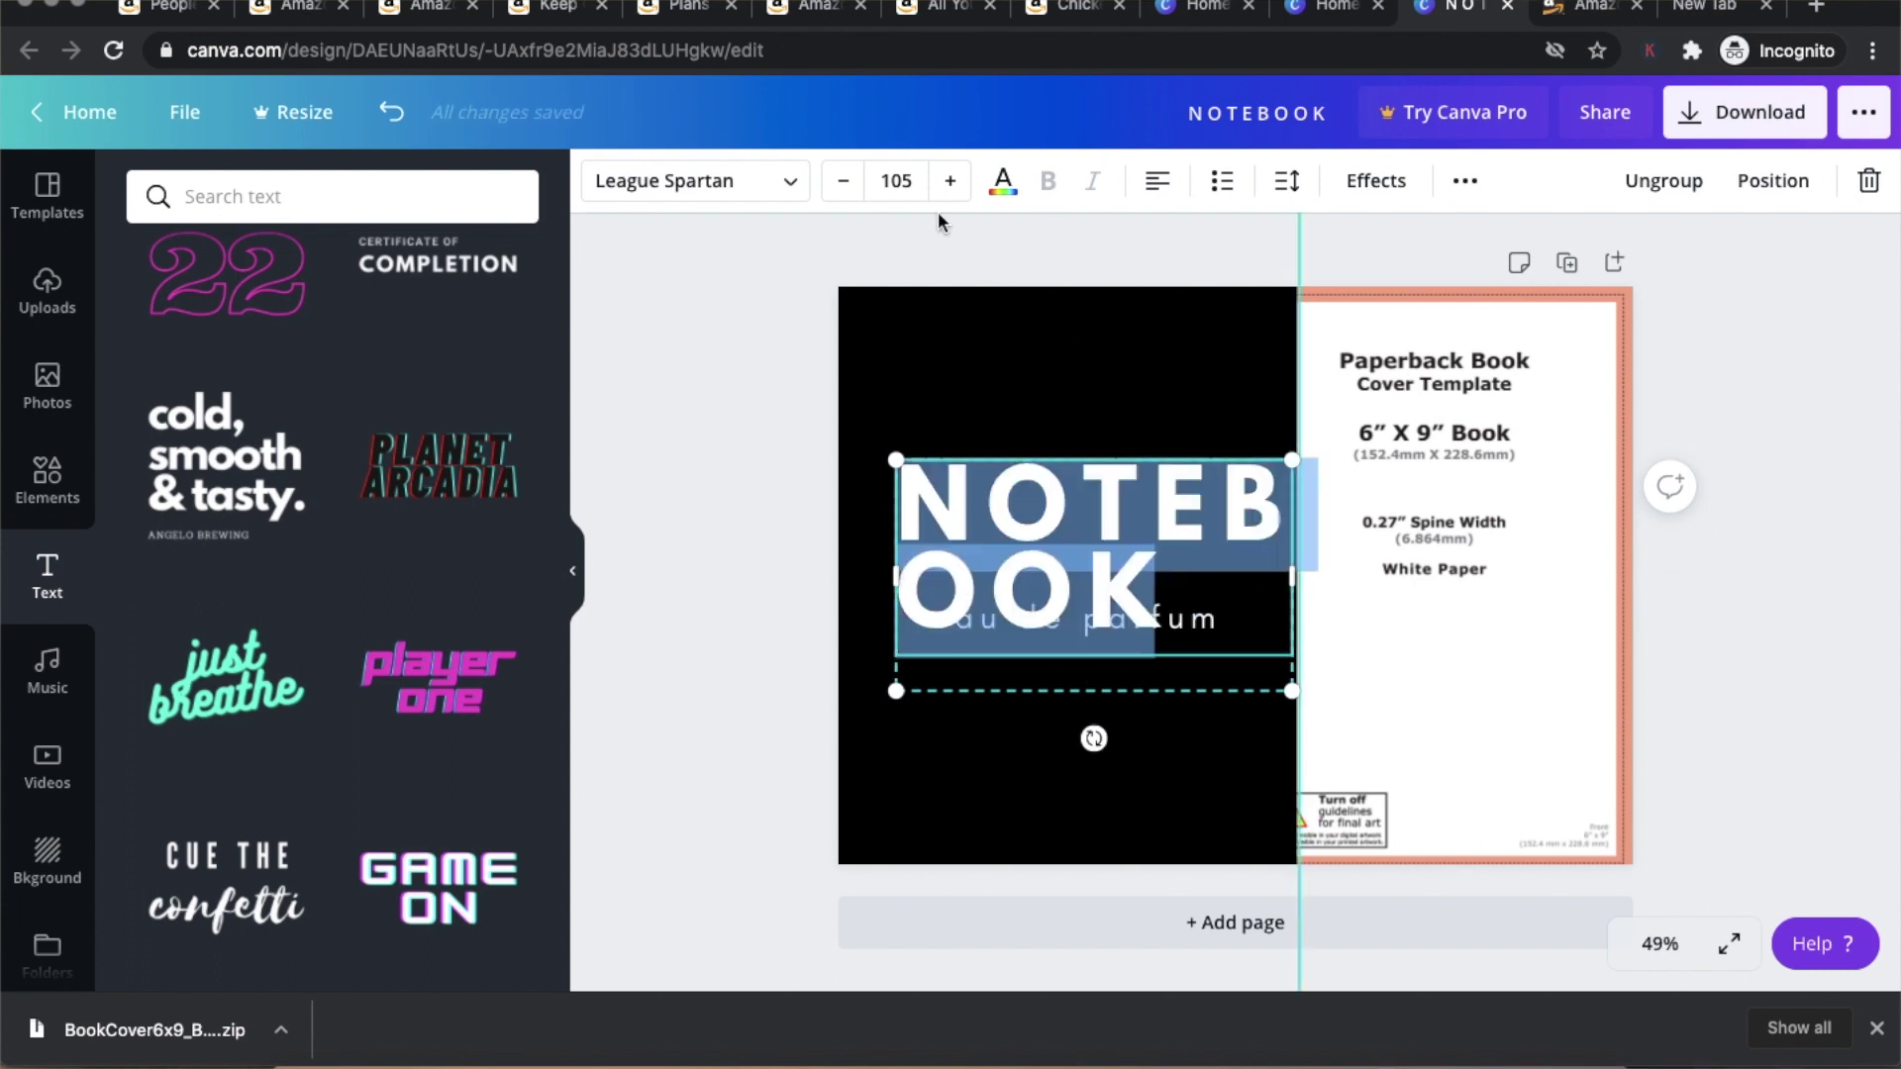
click(845, 182)
click(844, 182)
click(844, 182)
click(844, 182)
click(844, 183)
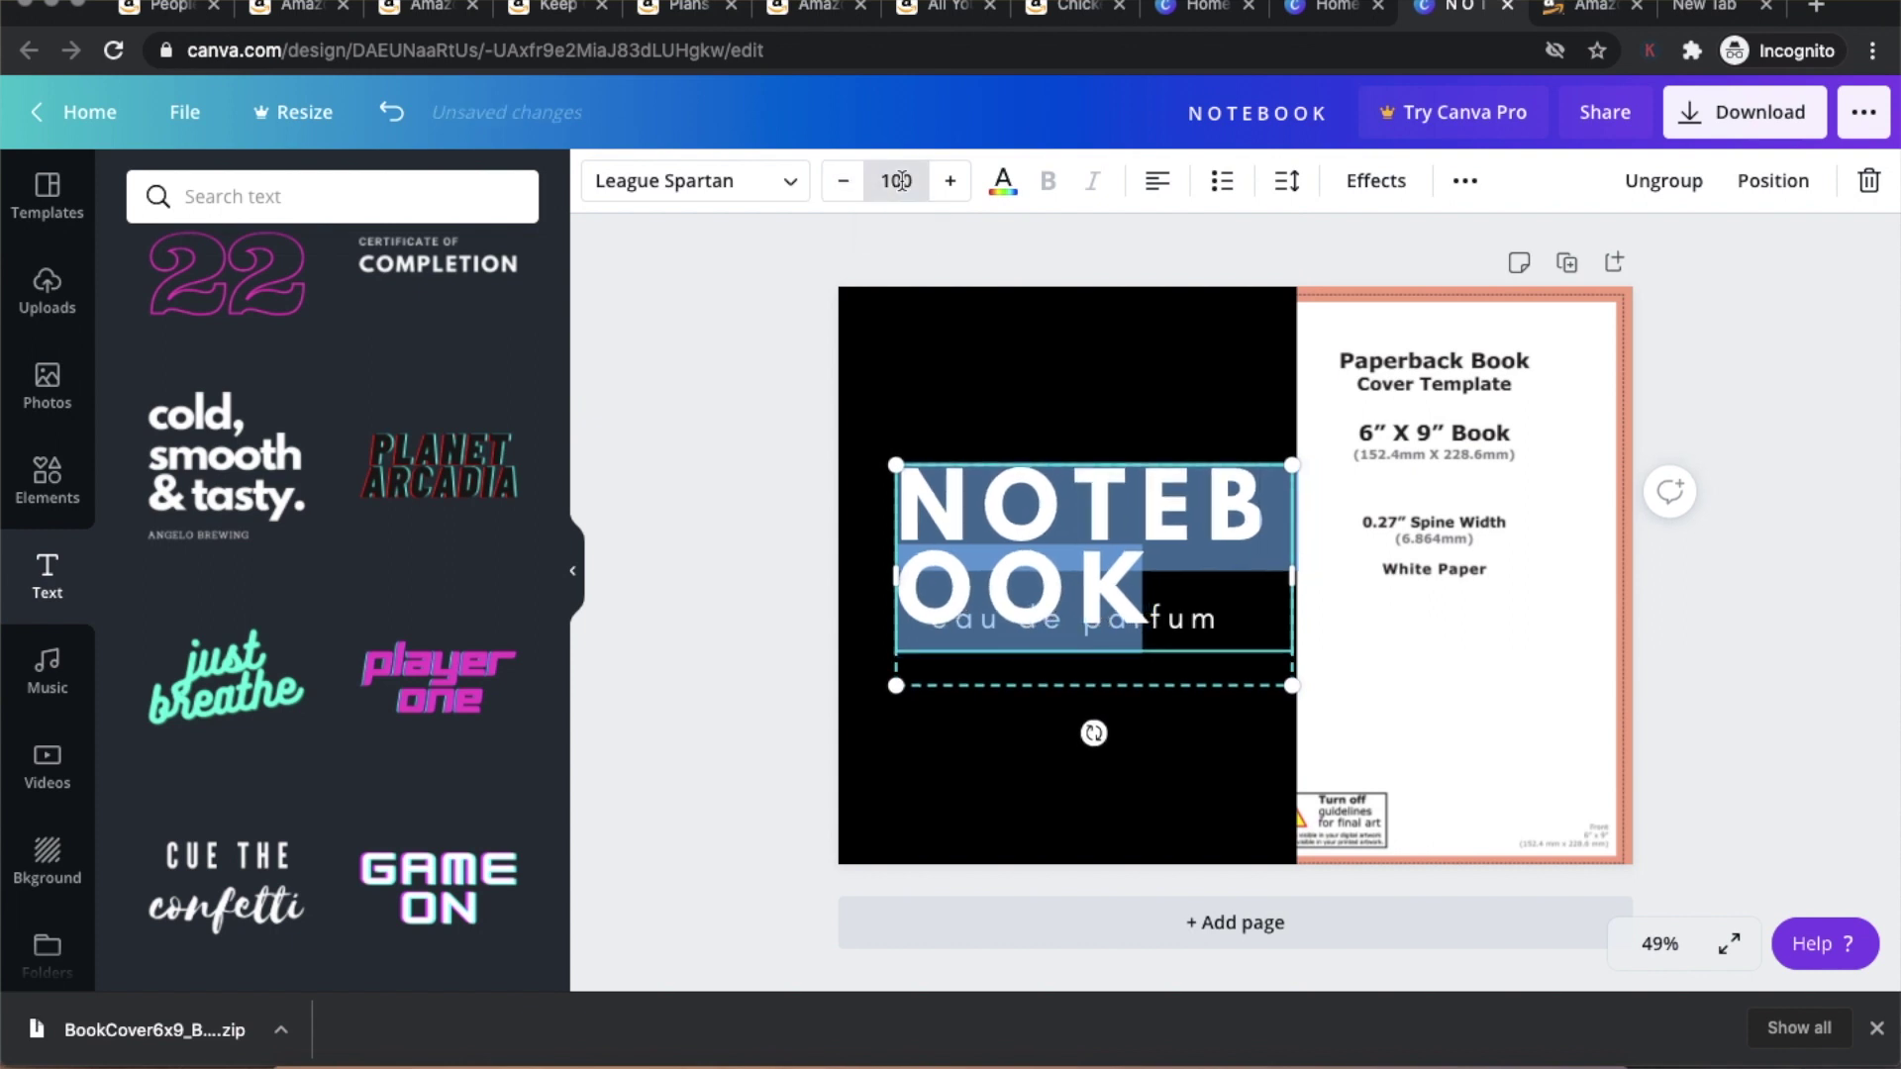
click(896, 181)
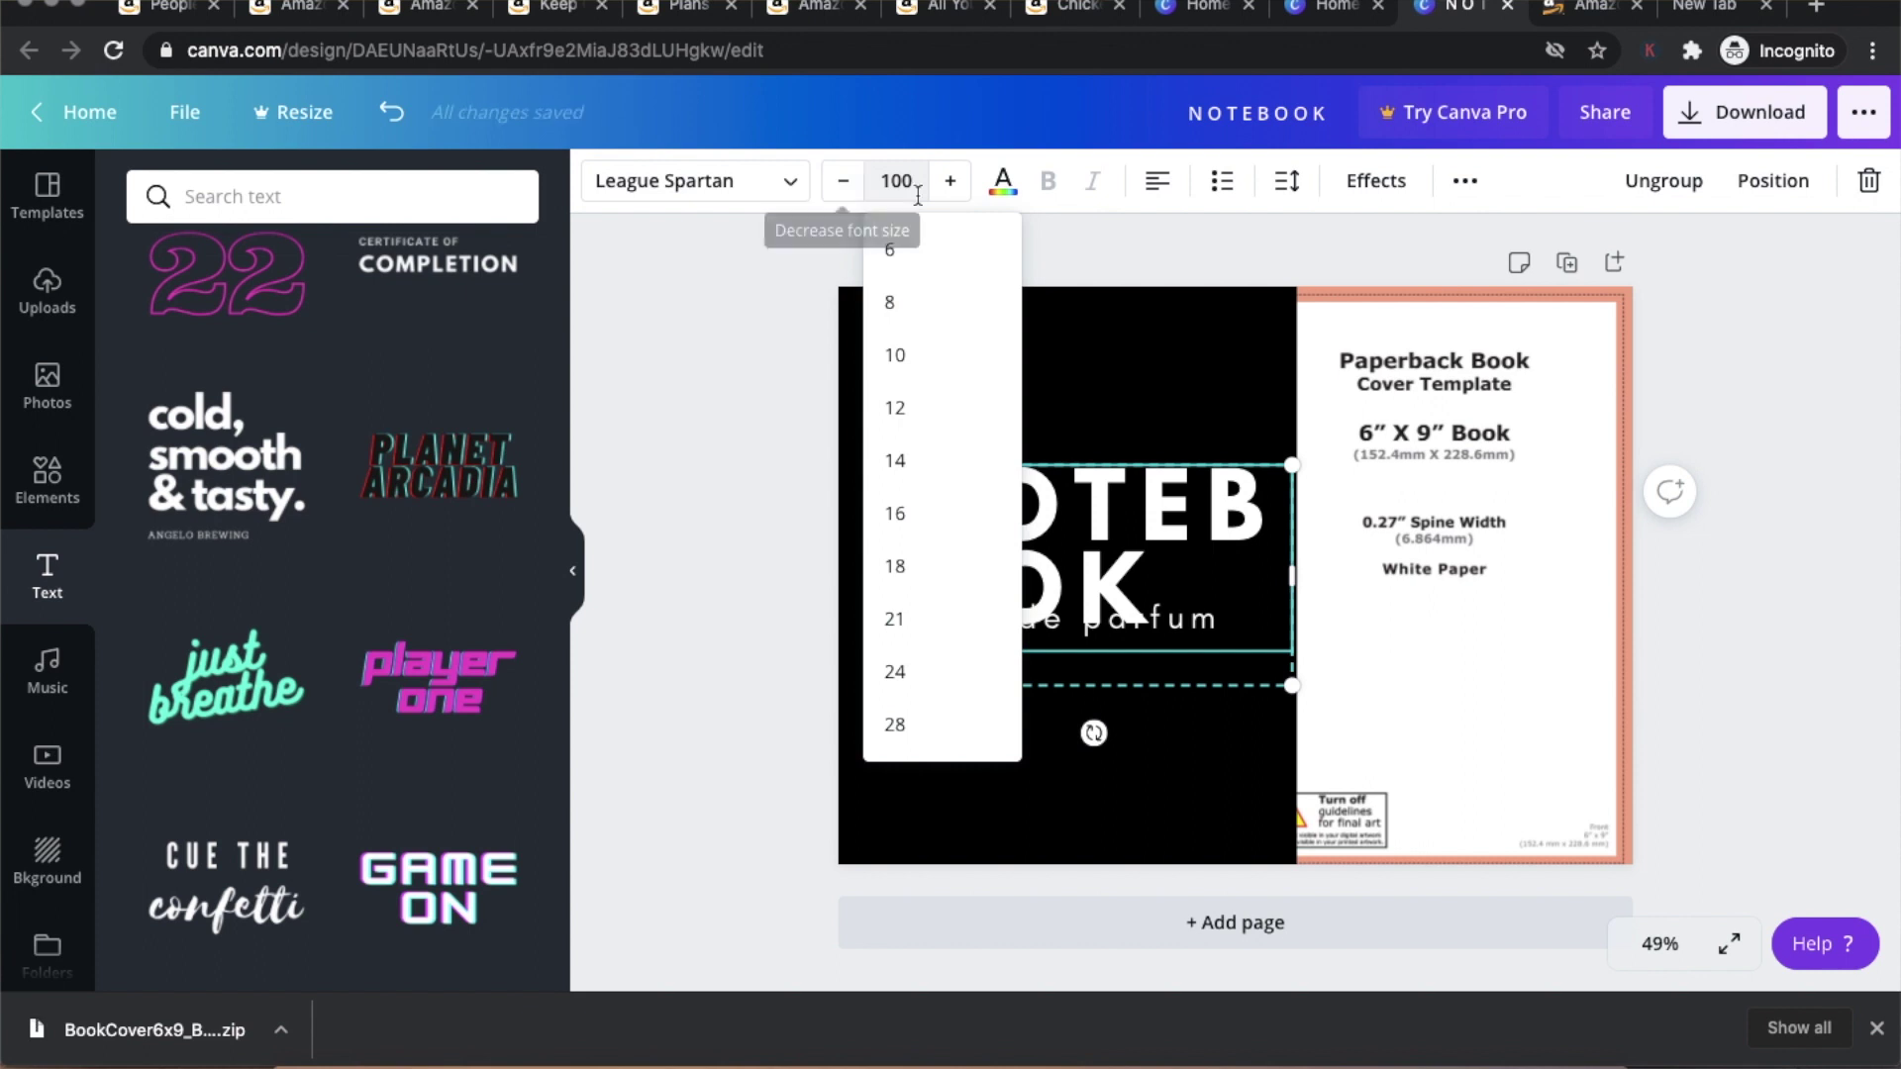
scroll(900, 728, down, 3)
scroll(909, 743, down, 2)
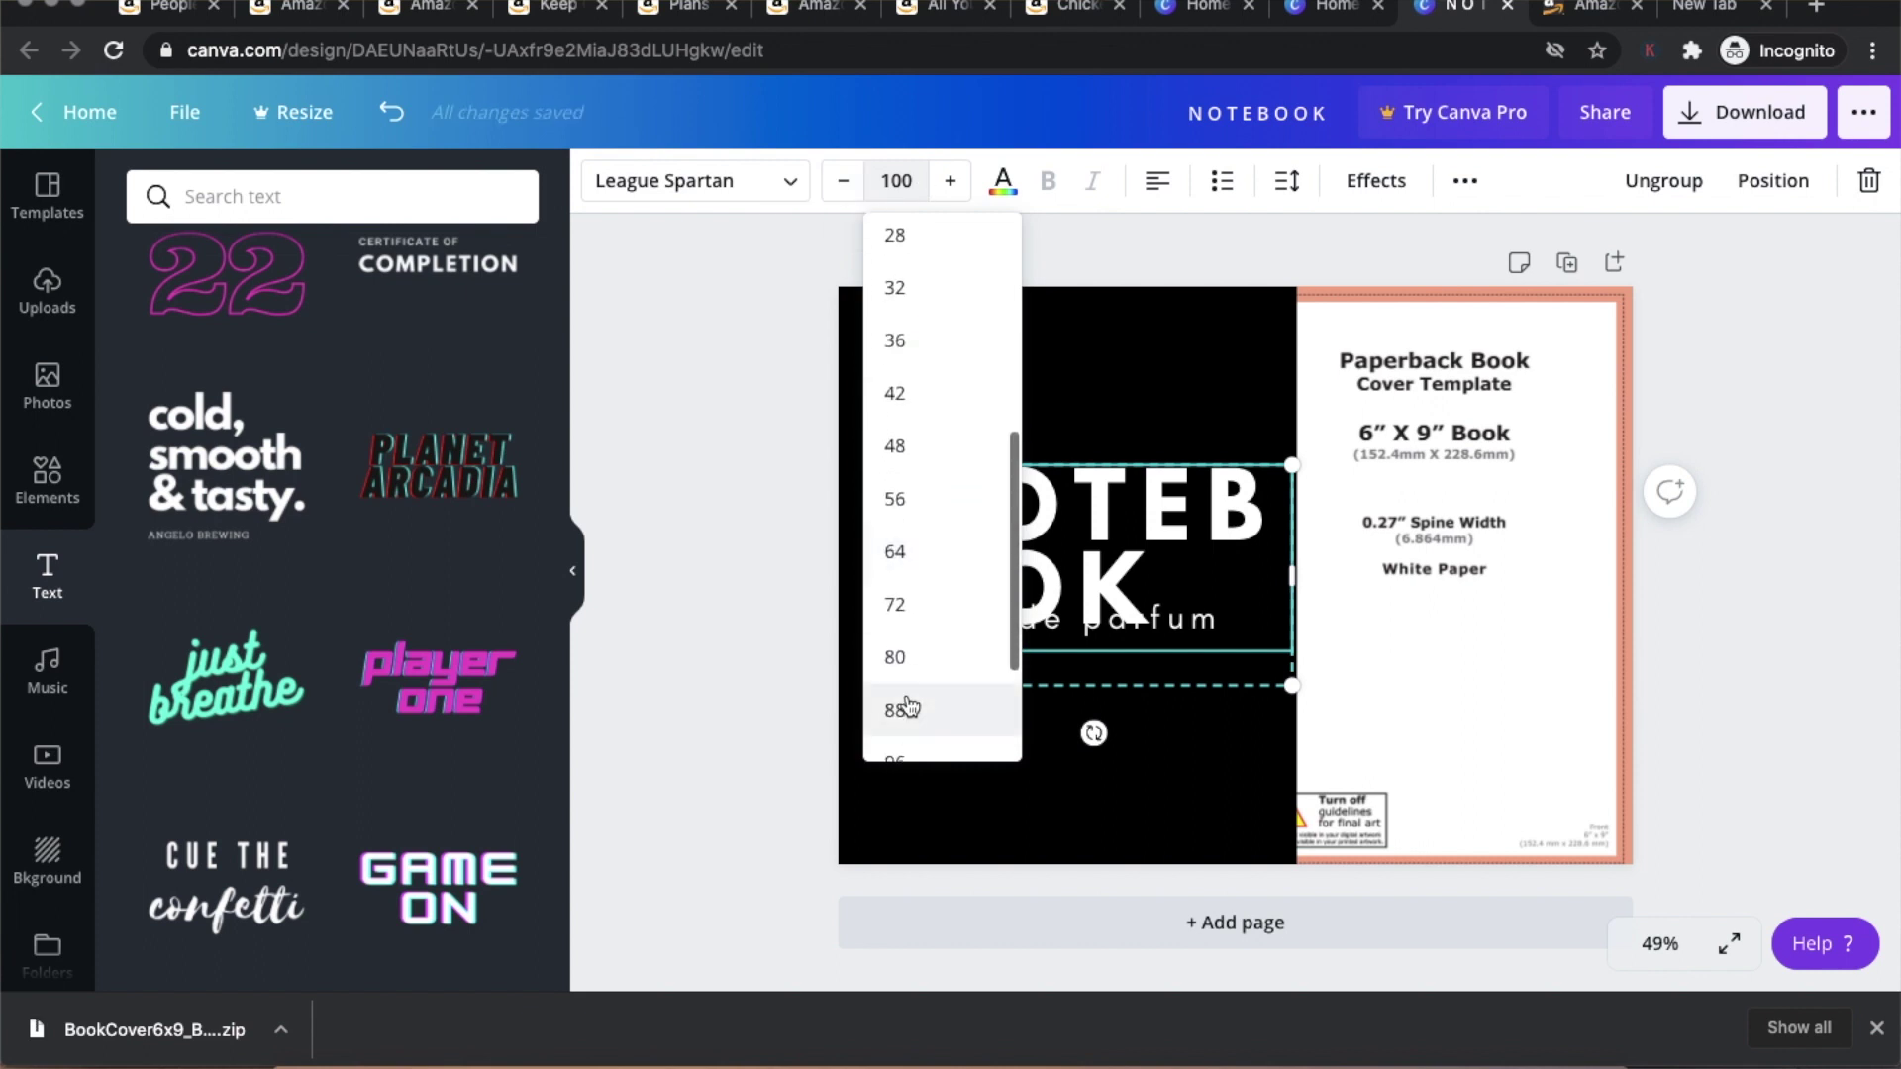
click(907, 657)
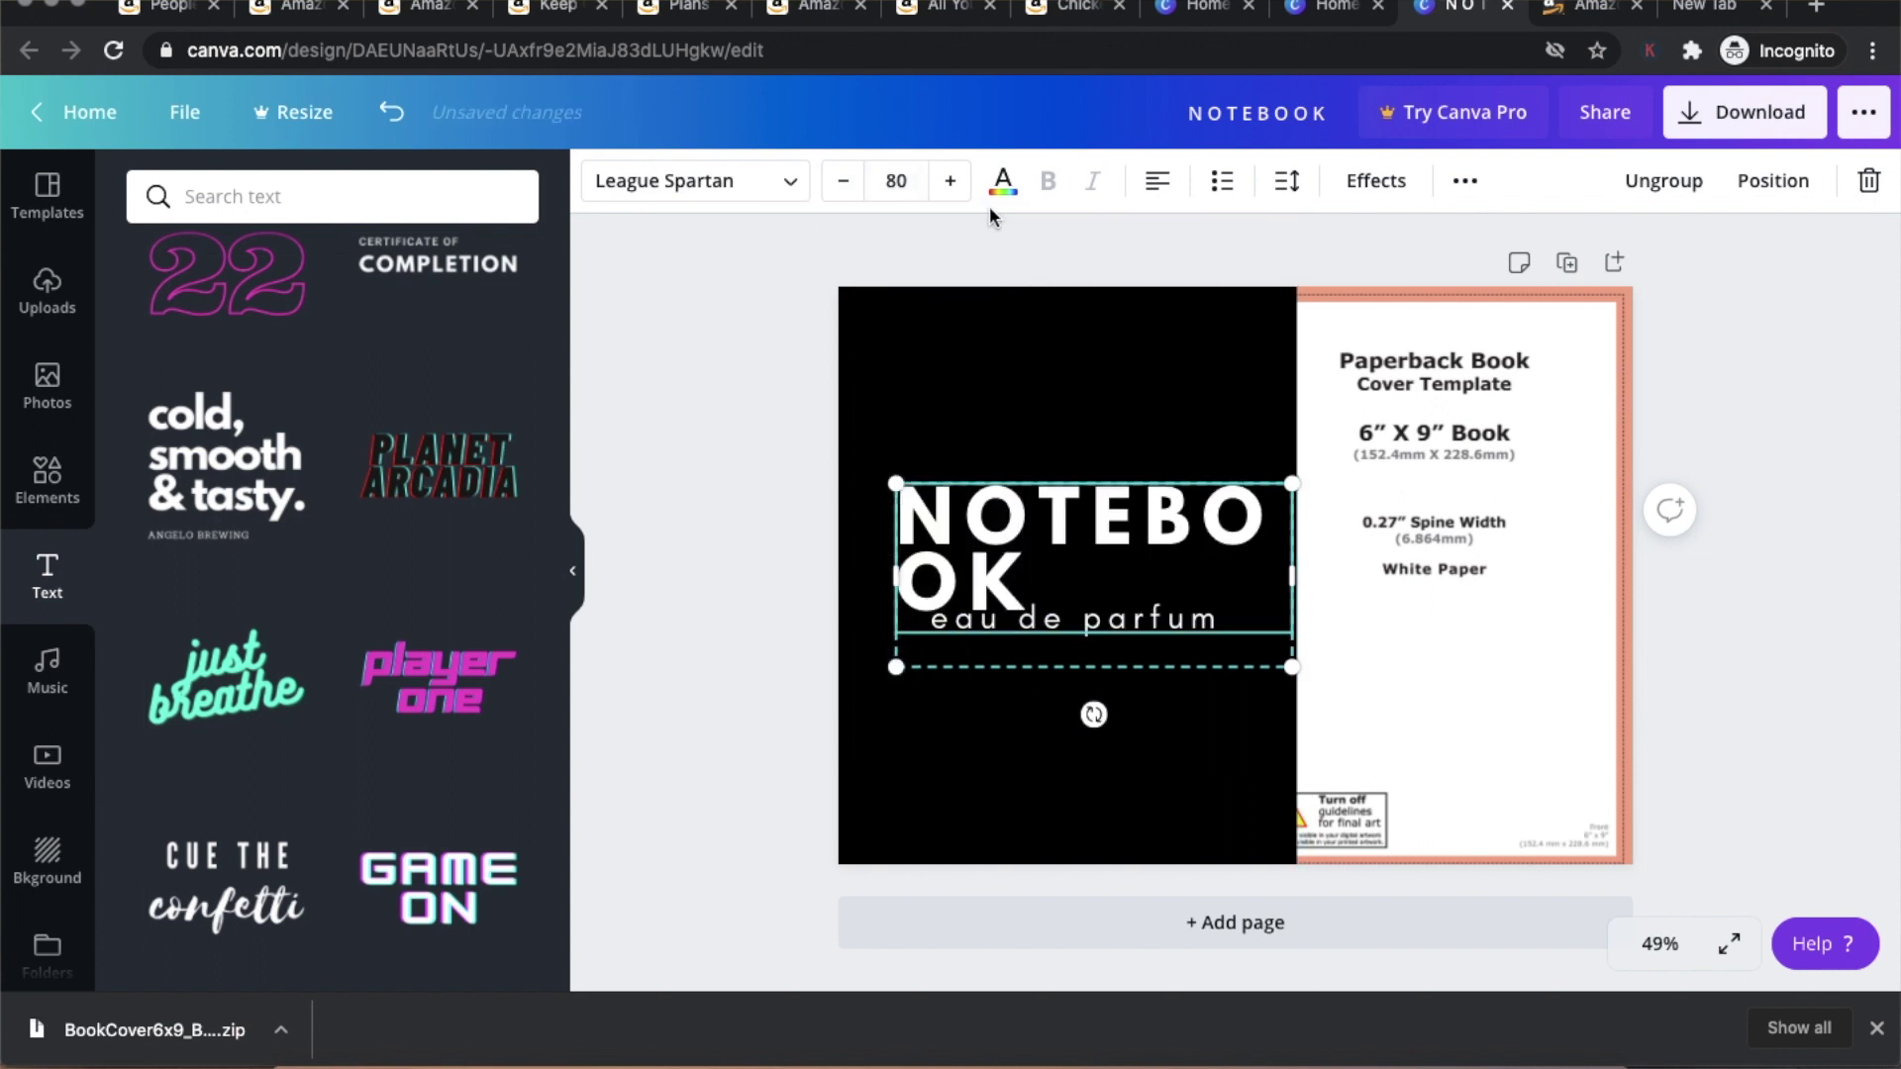
- Set the font size of the NOTEBOOK heading to 36 so it sits on a single line
click(900, 180)
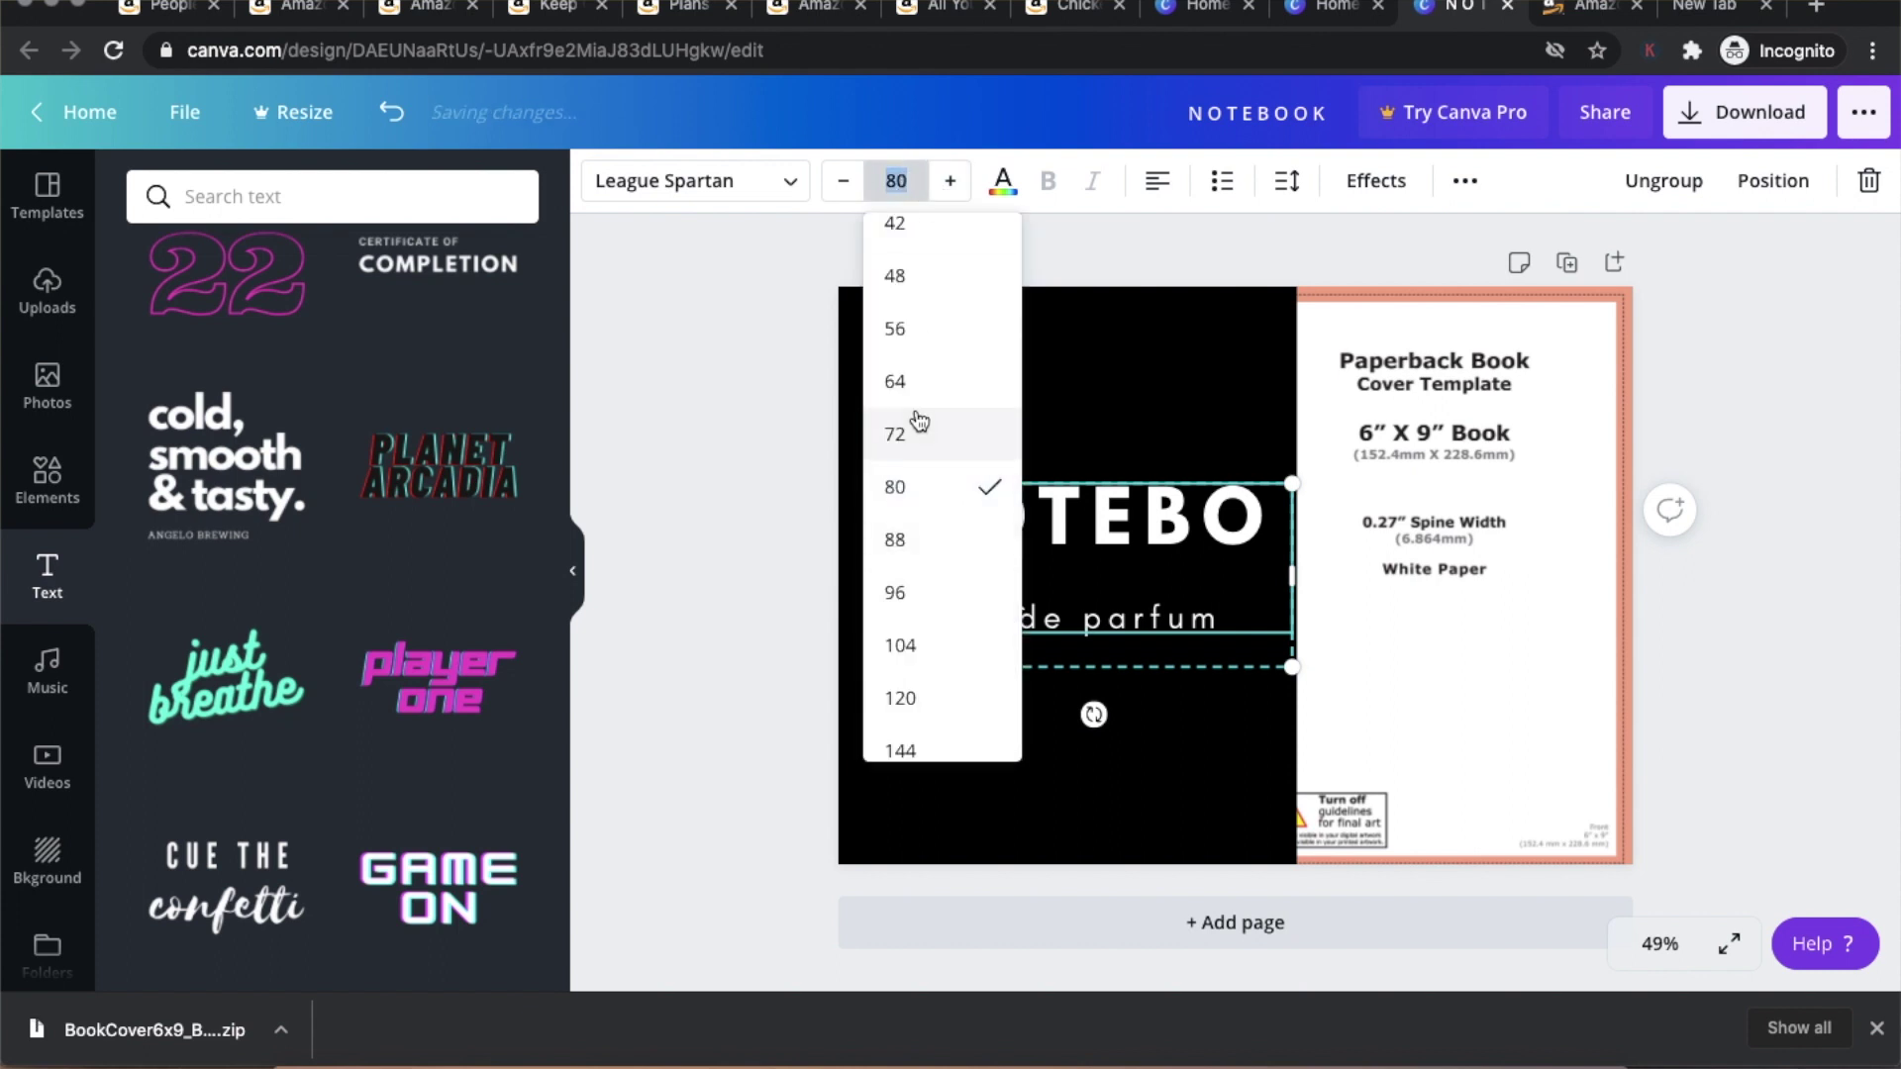
click(905, 384)
click(896, 181)
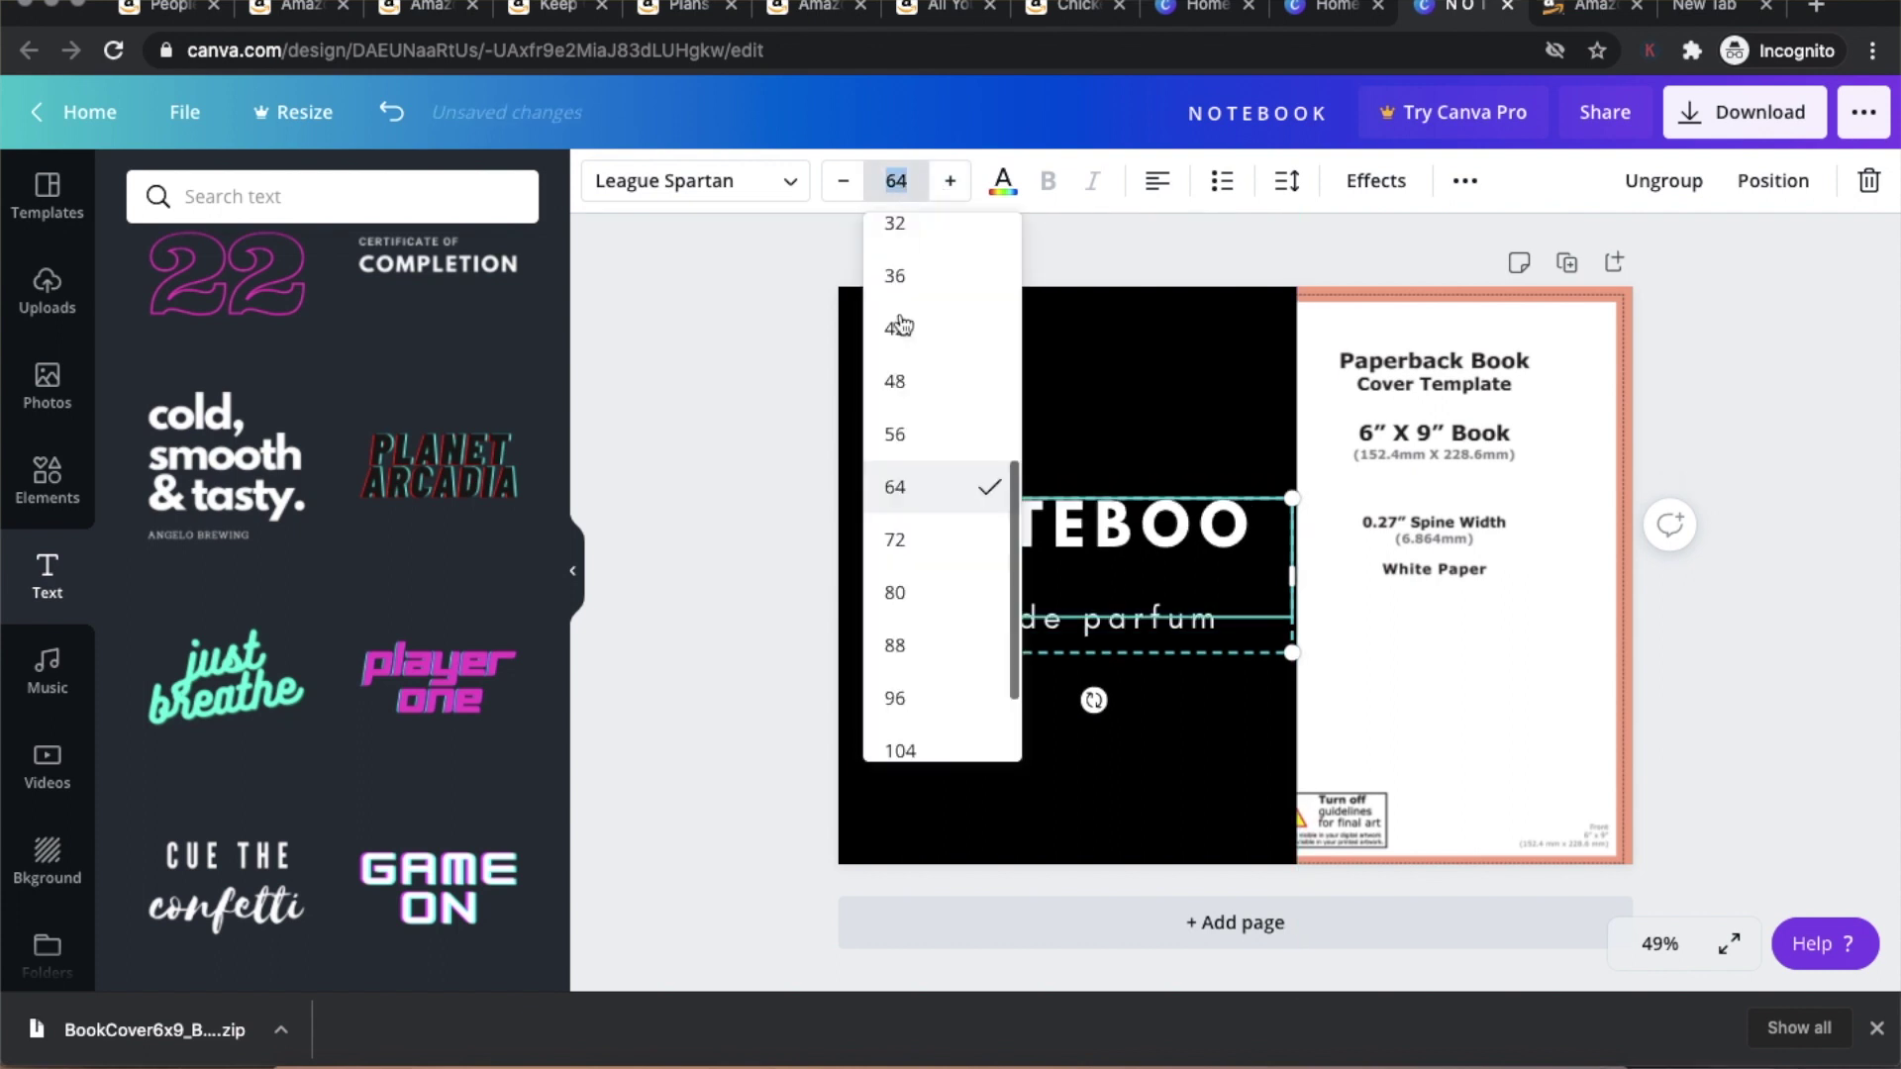
click(890, 384)
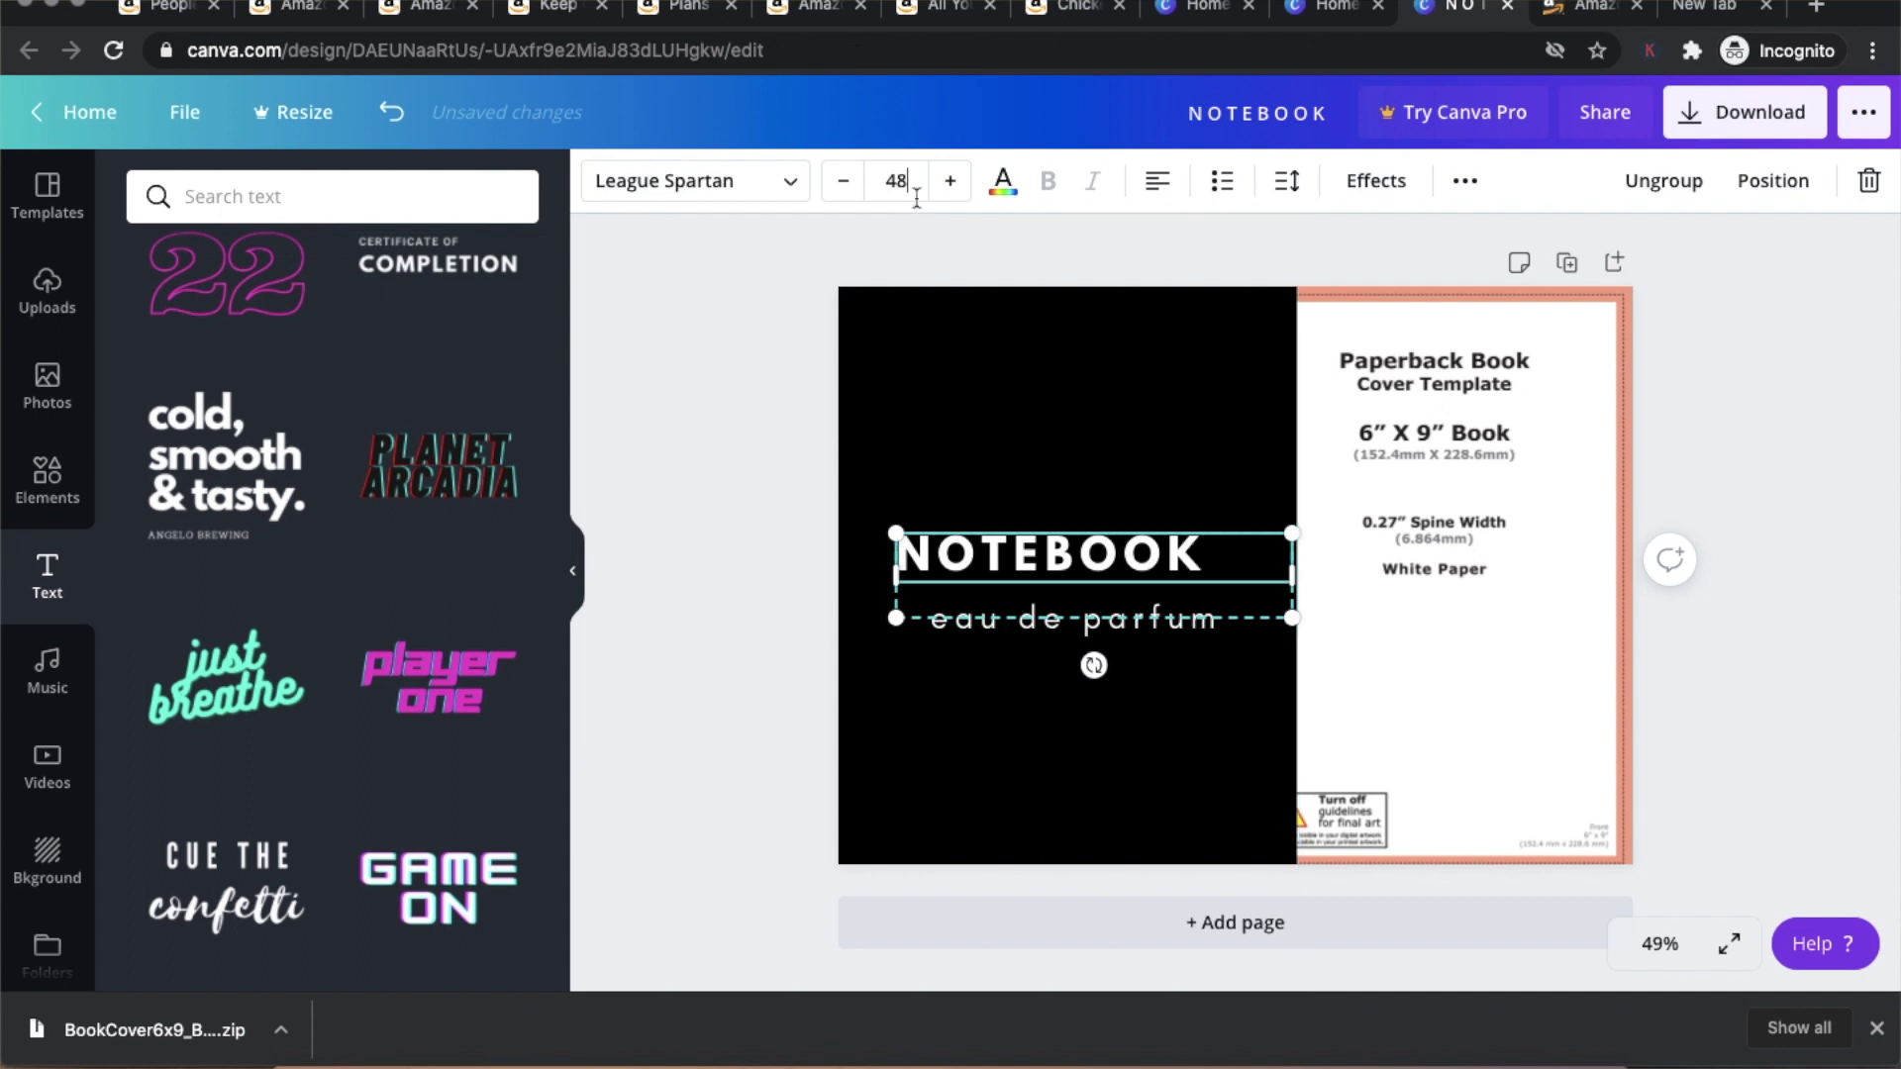
click(896, 180)
click(898, 384)
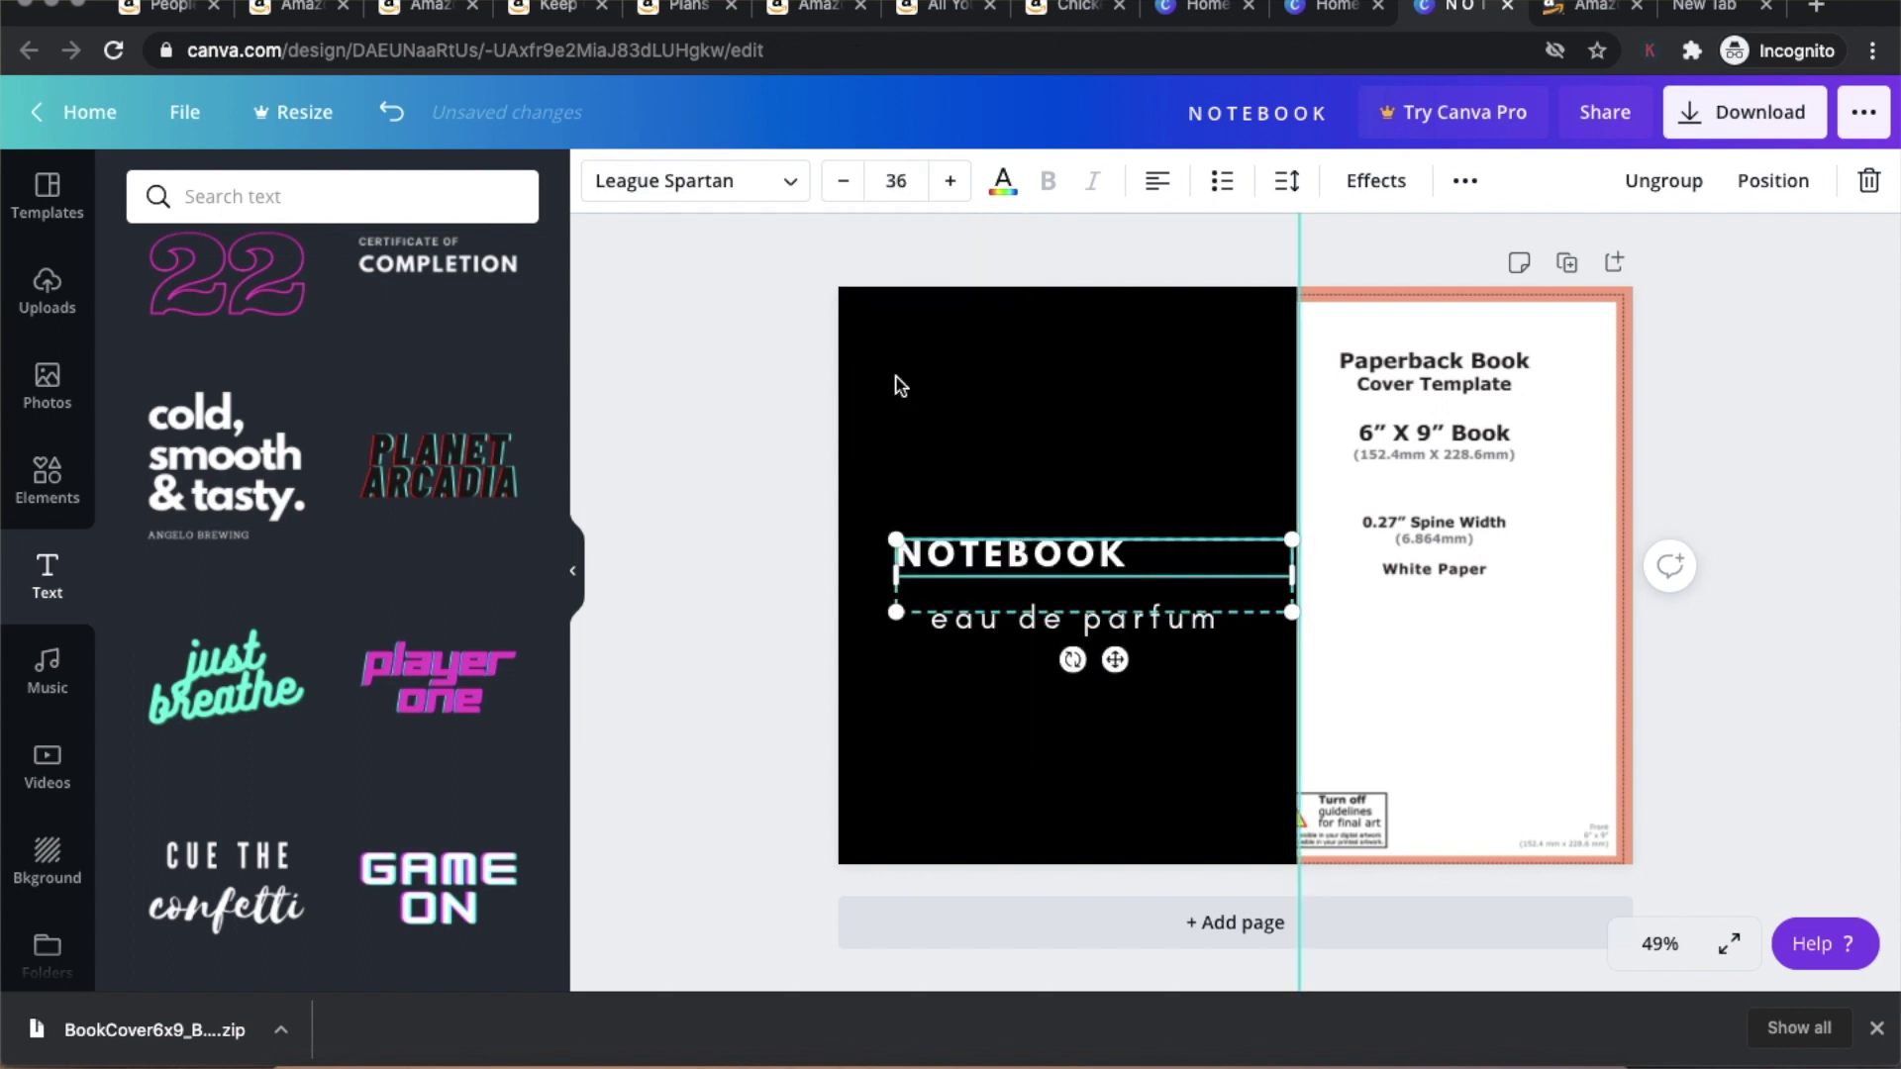
- Delete the "eau de parfum" text beneath the NOTEBOOK heading
click(1174, 621)
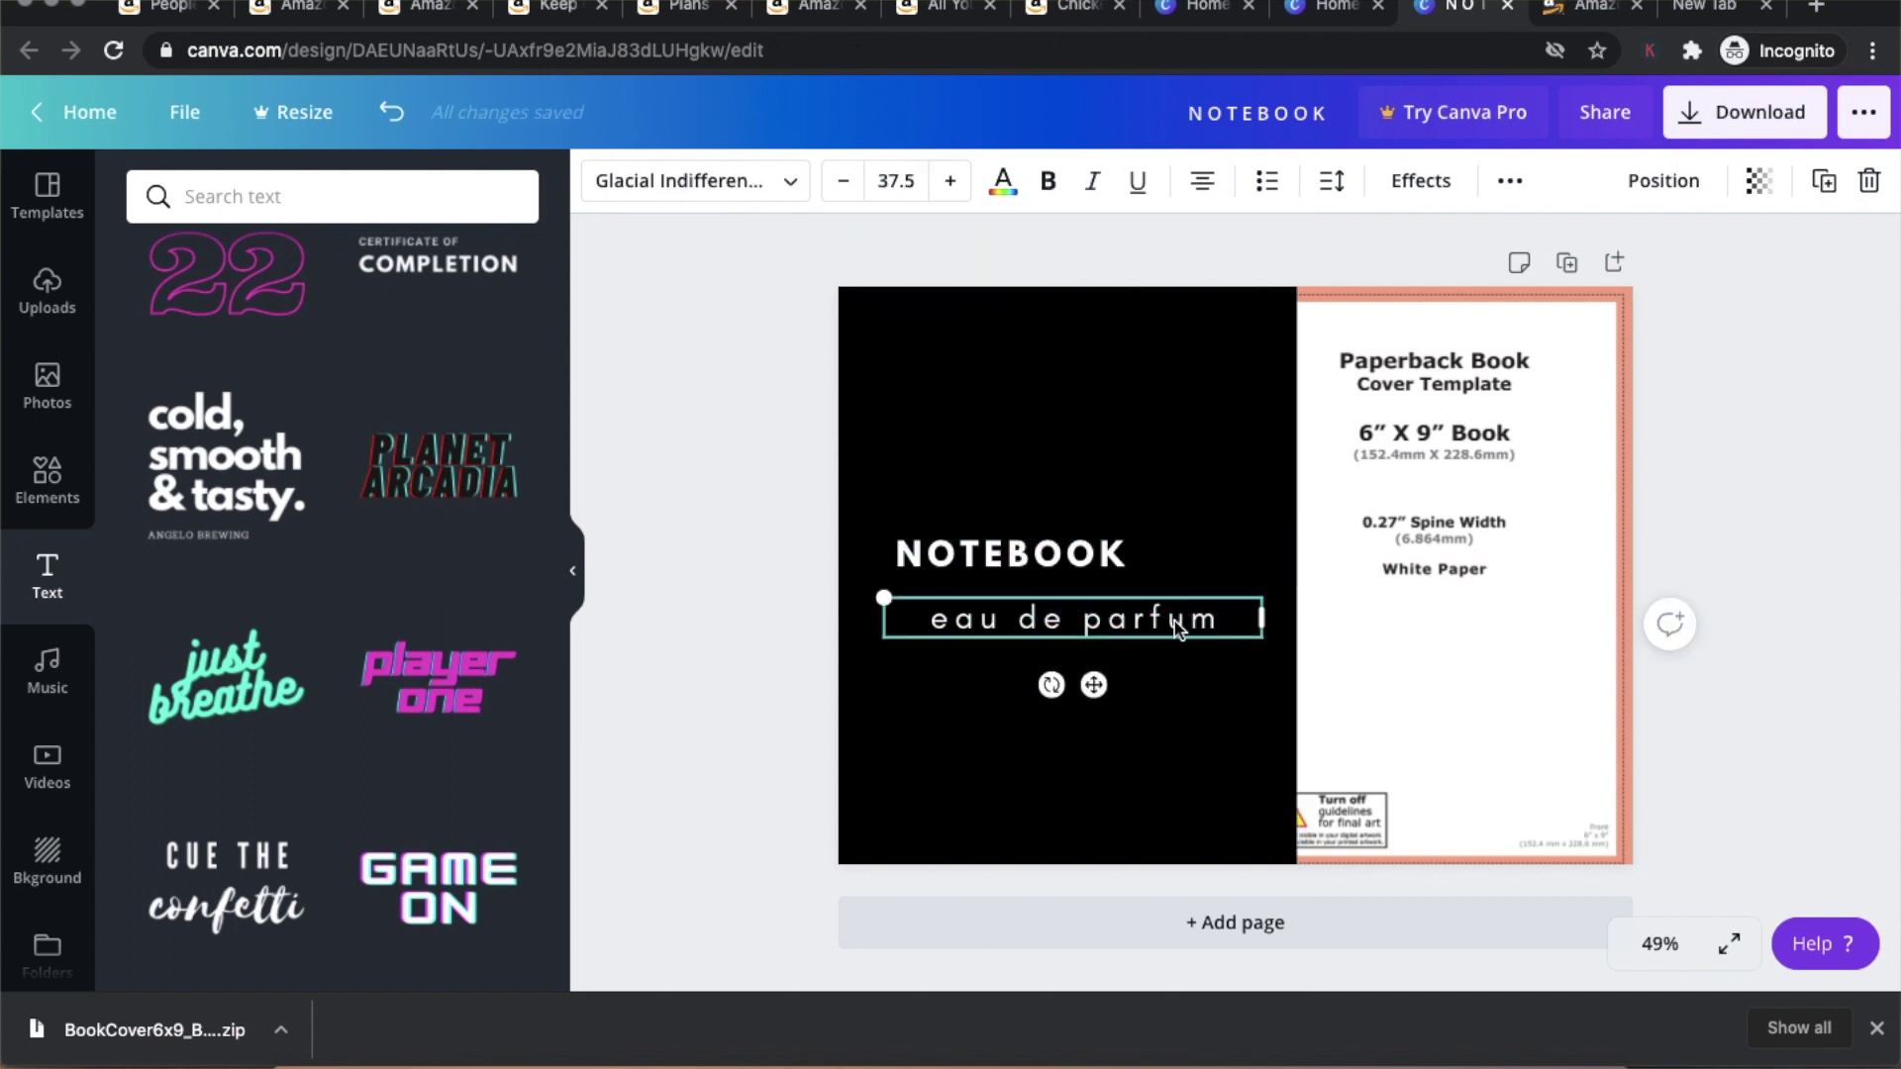
key(super+a)
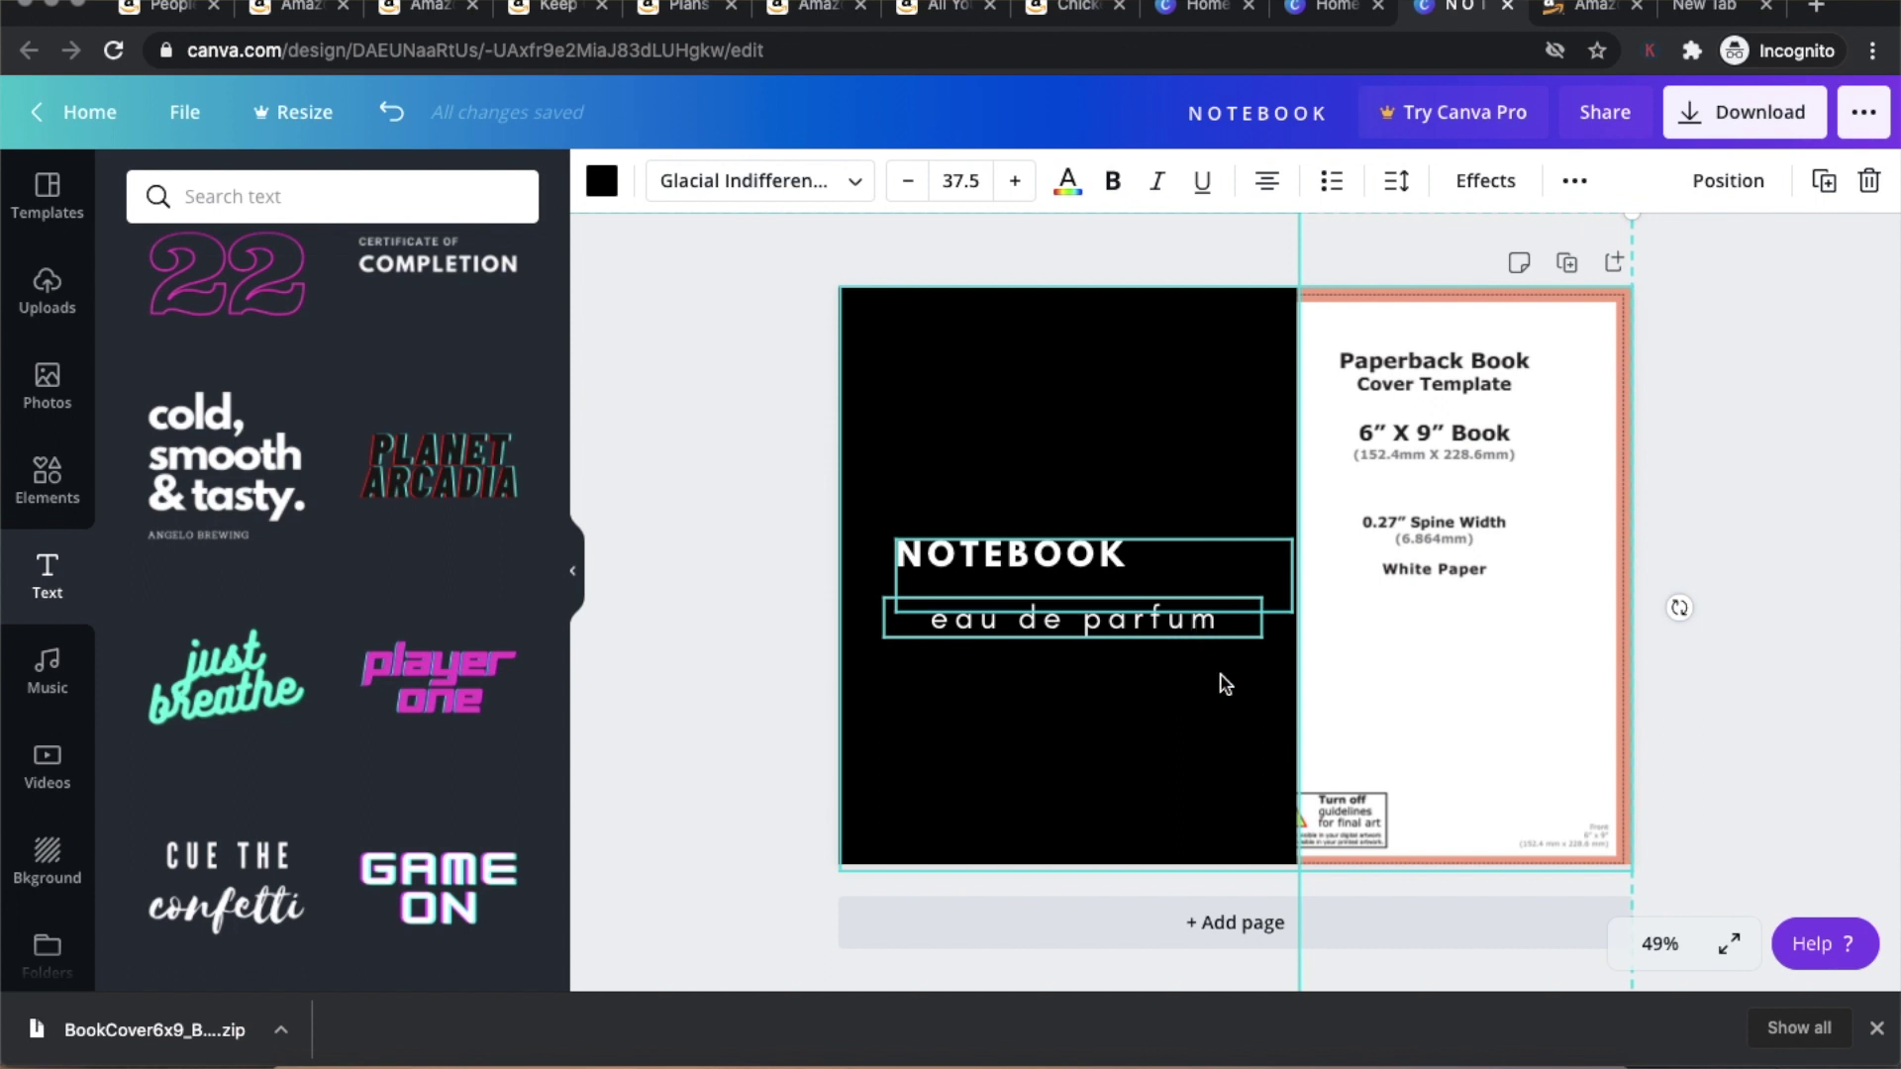
key(Escape)
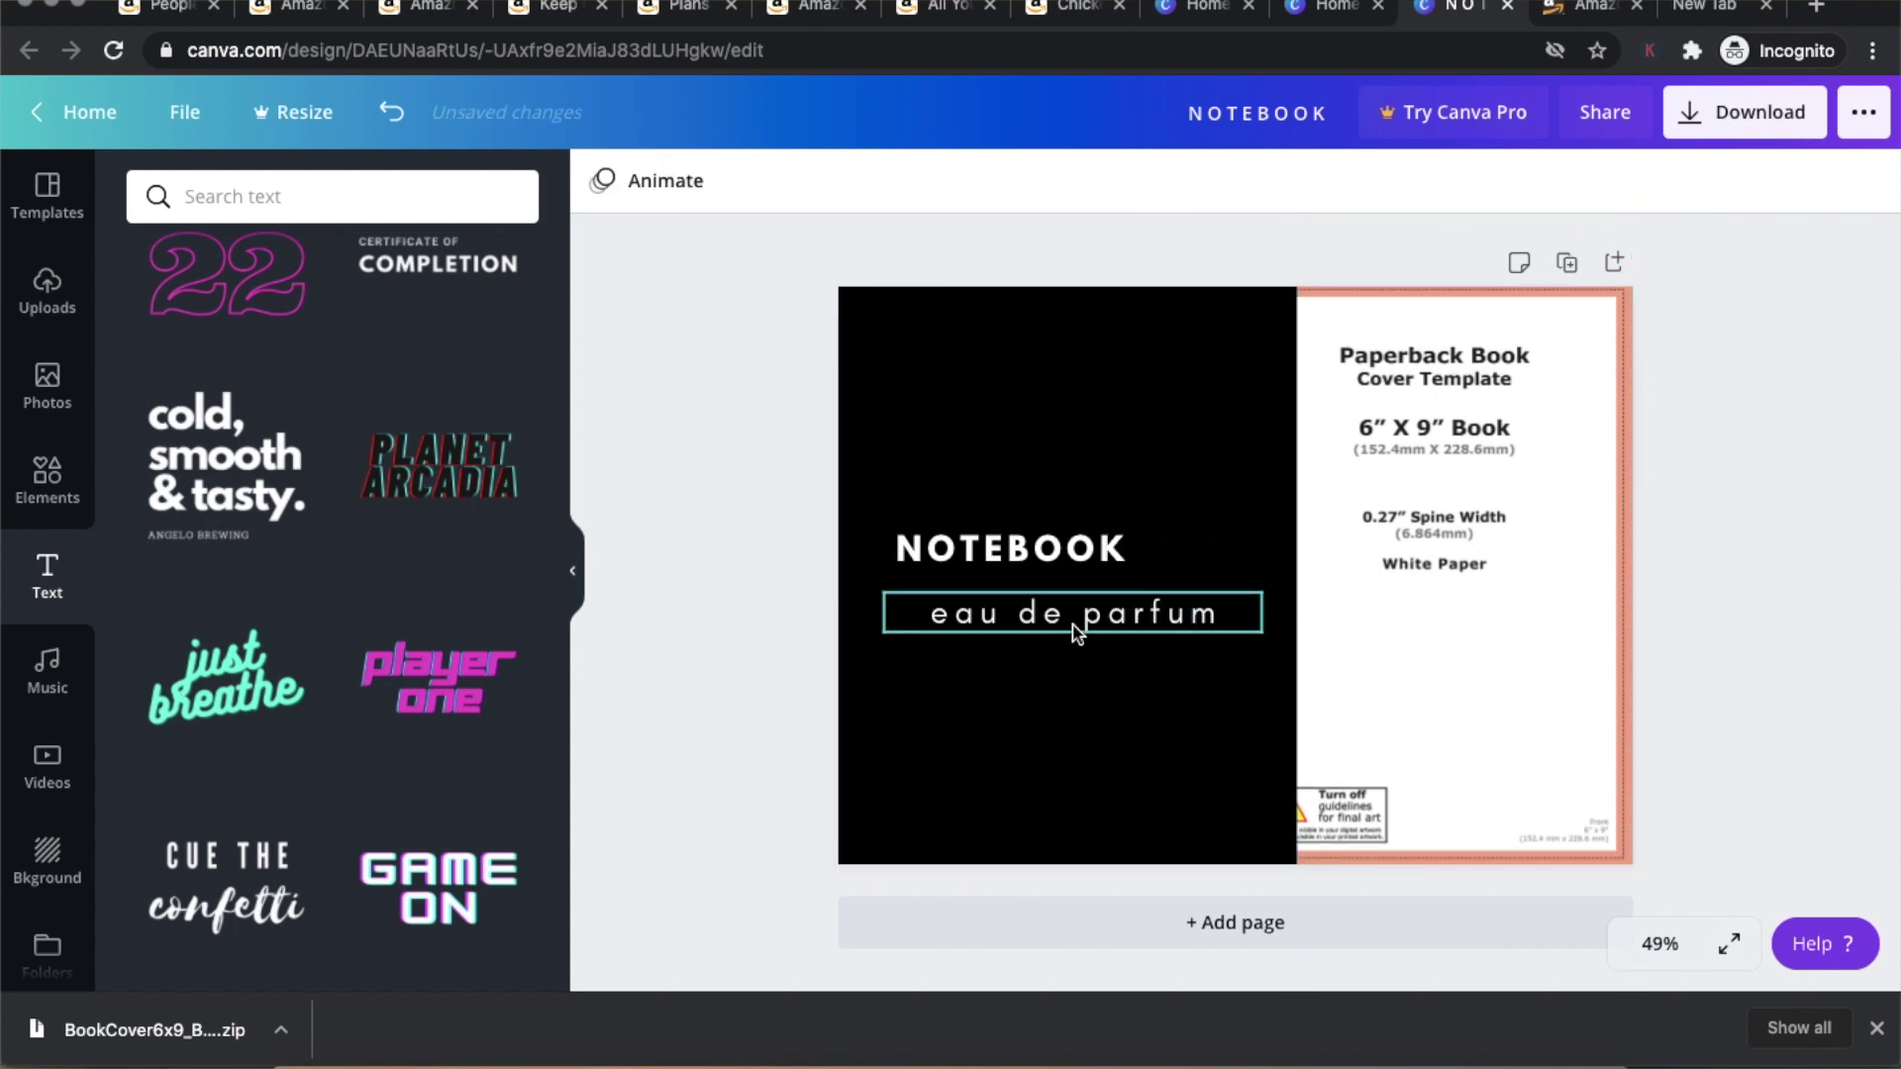
click(1077, 633)
click(1074, 623)
key(BackSpace)
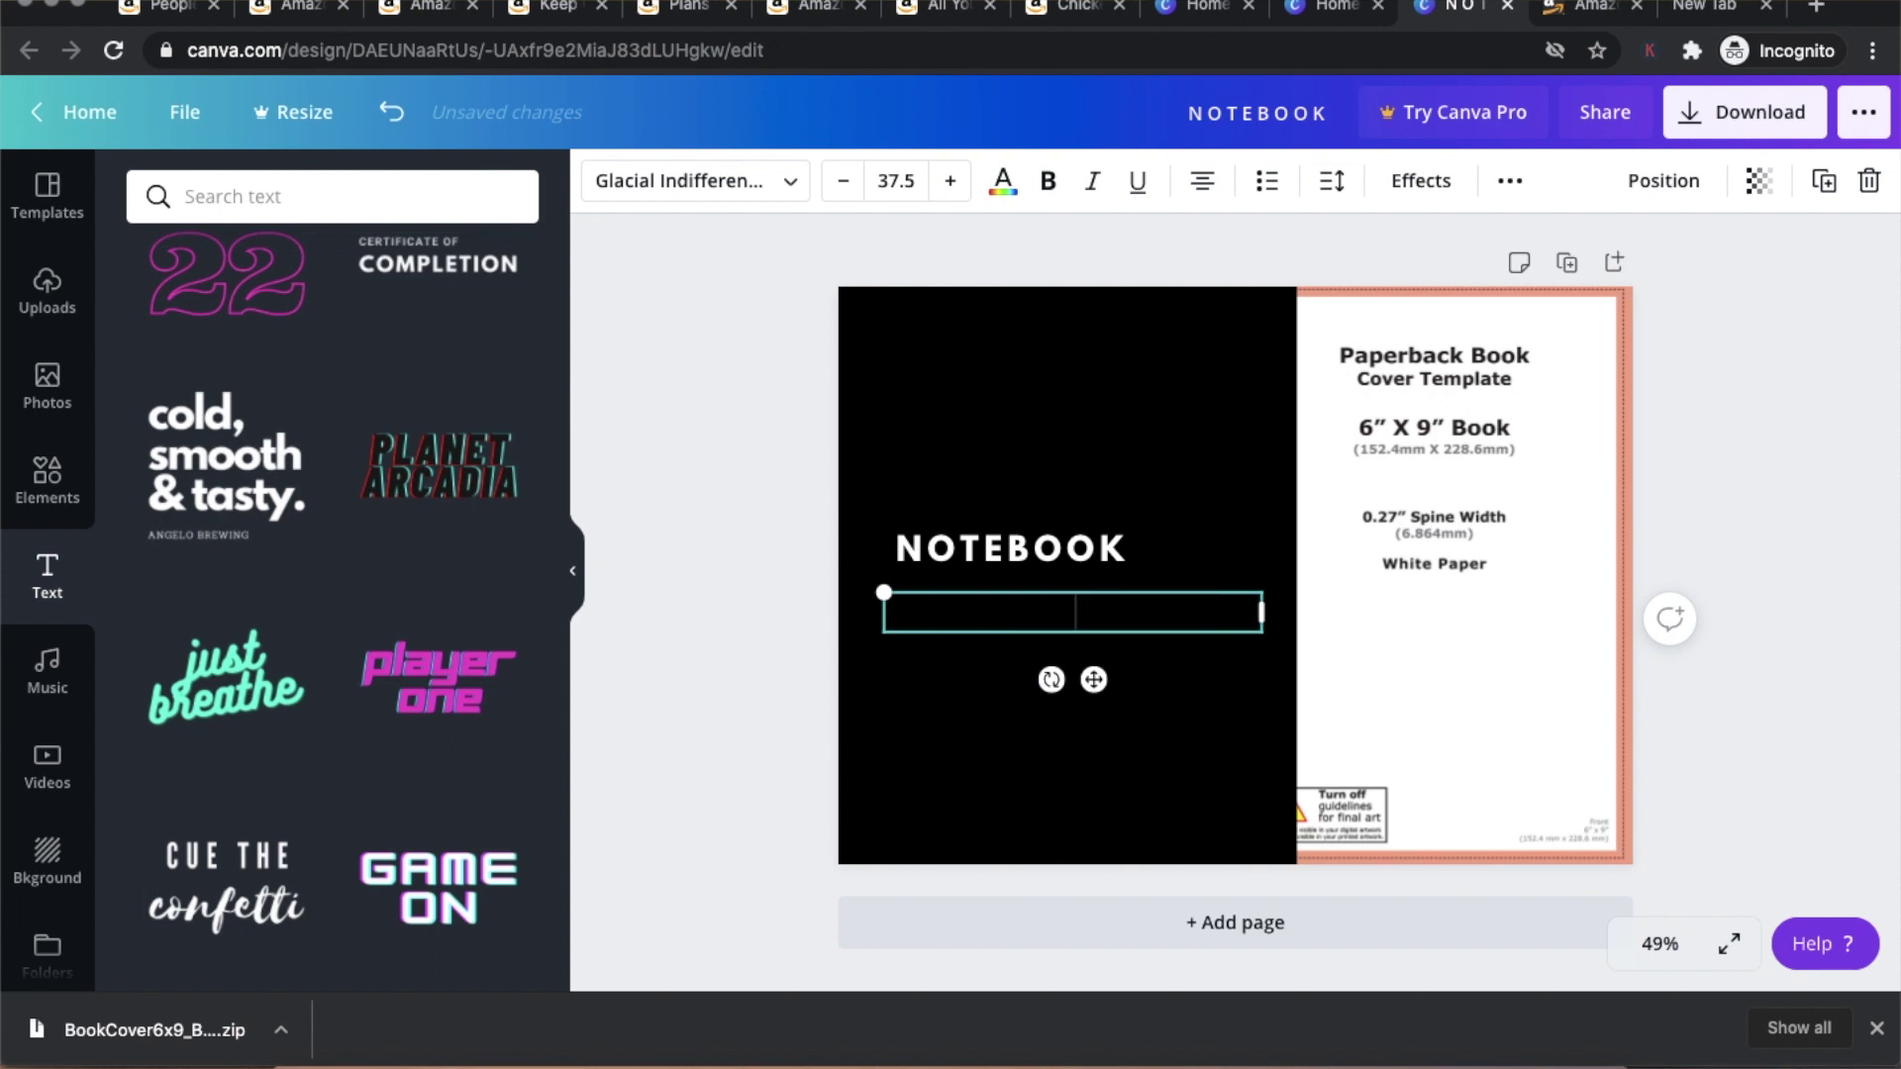
click(941, 692)
- Scale the NOTEBOOK heading down to font size 34 and move it onto the front cover
click(959, 557)
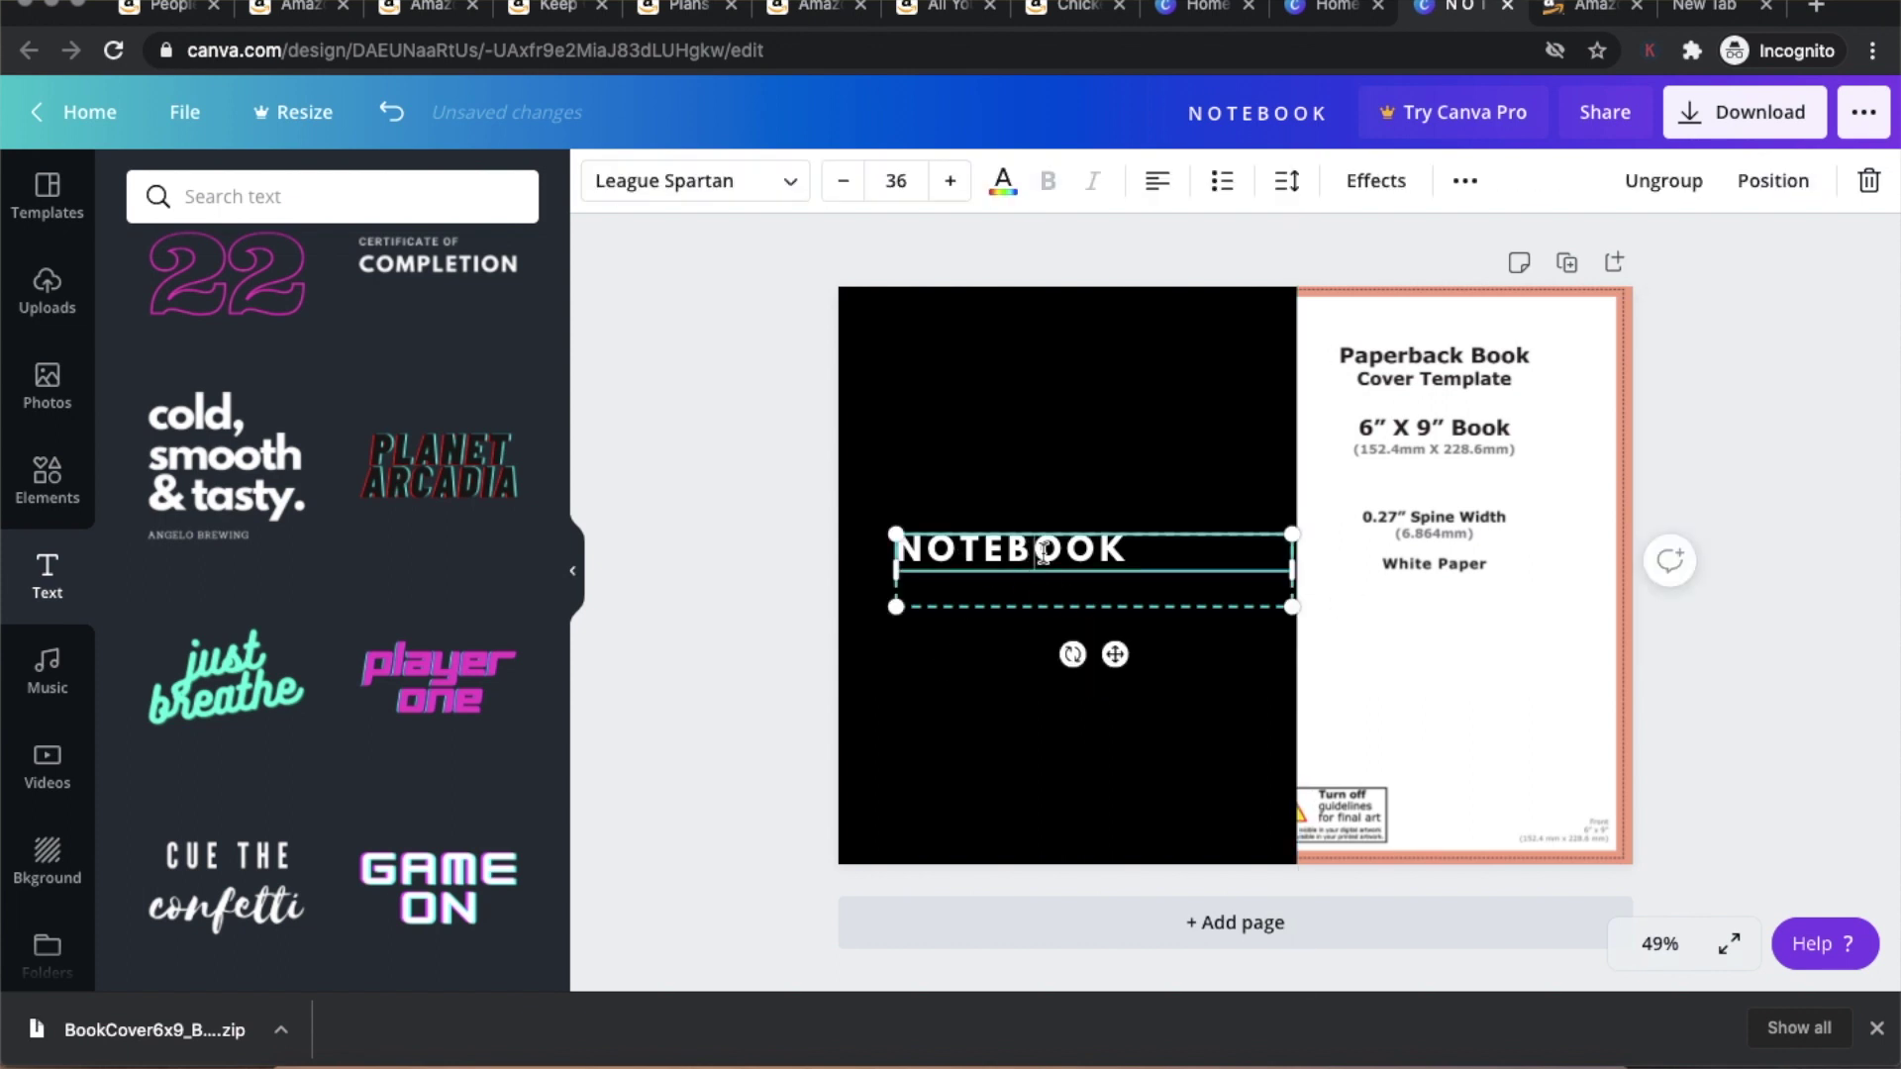
drag(1292, 606, 1264, 650)
drag(1134, 576, 1501, 479)
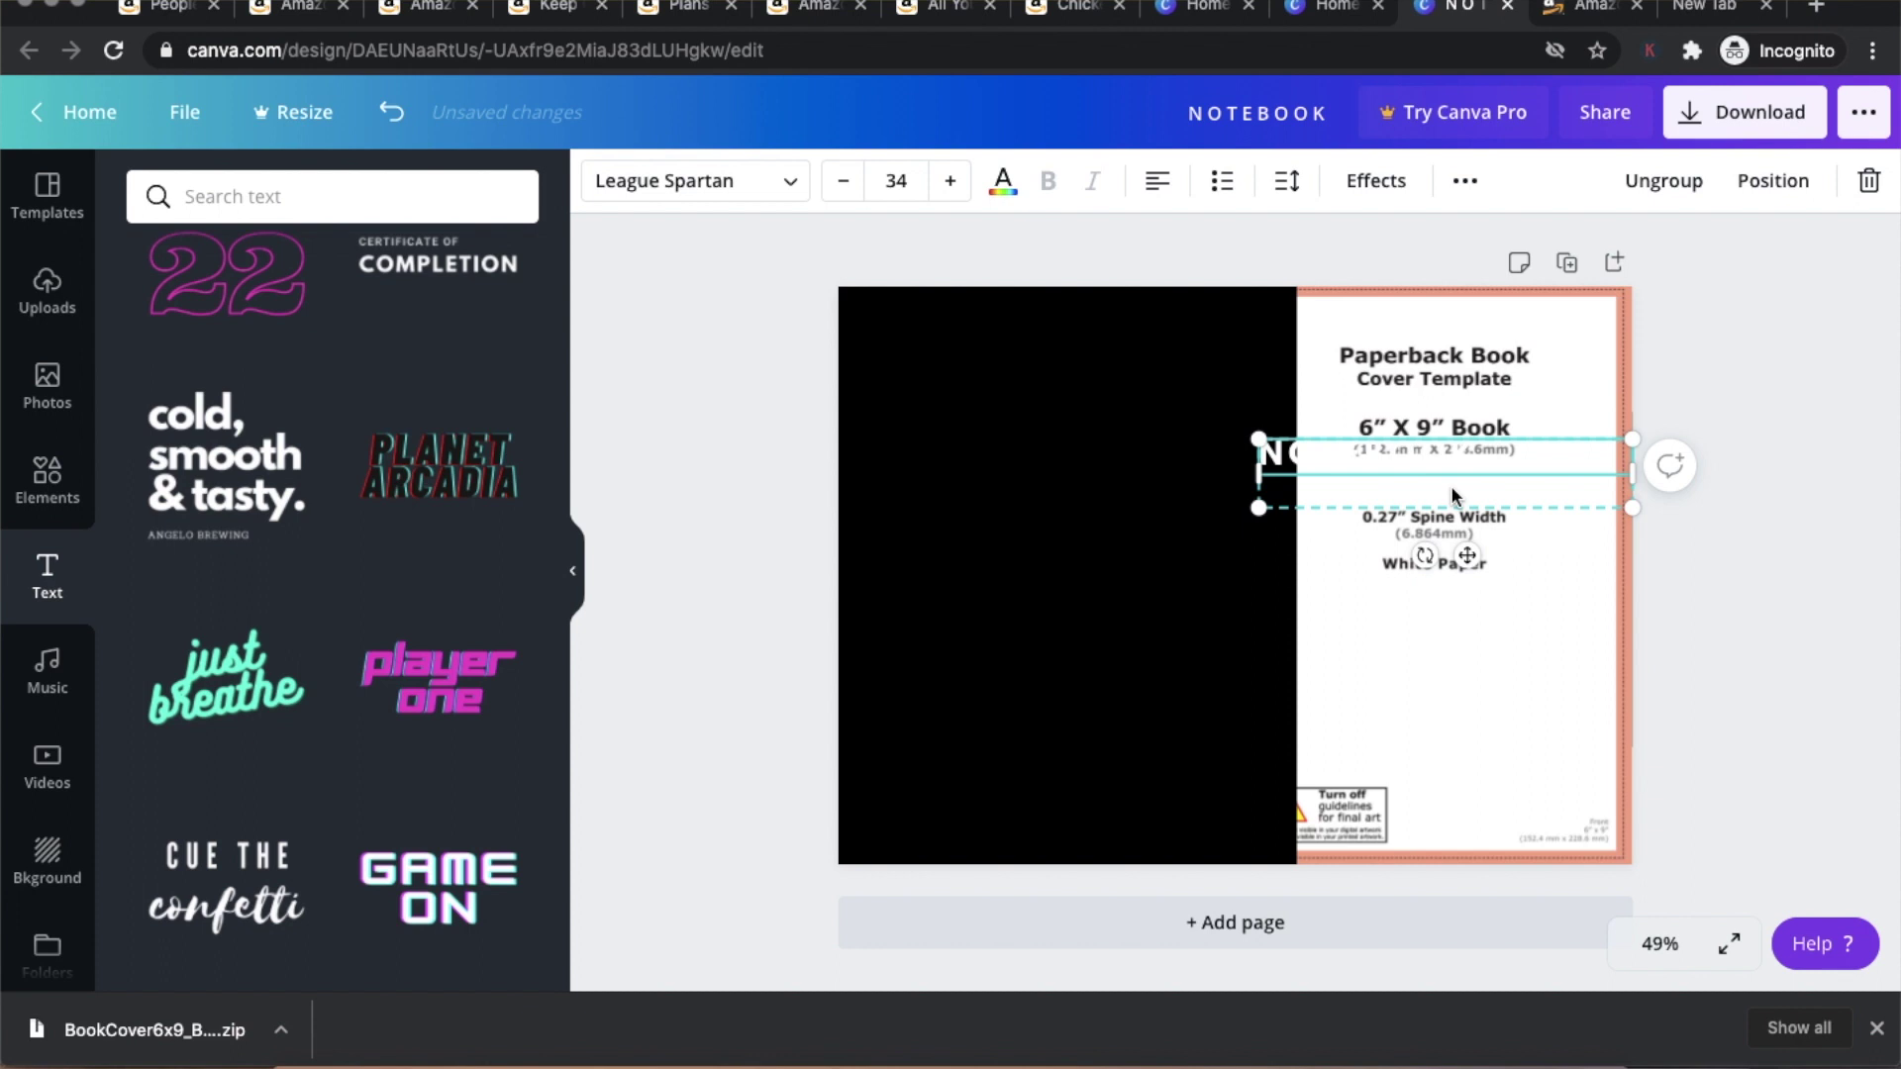
- Expose the front cover template, fit the NOTEBOOK text box to the width of its white live area and move it up near the "Cover Template" line
drag(1099, 412, 1056, 406)
click(1263, 485)
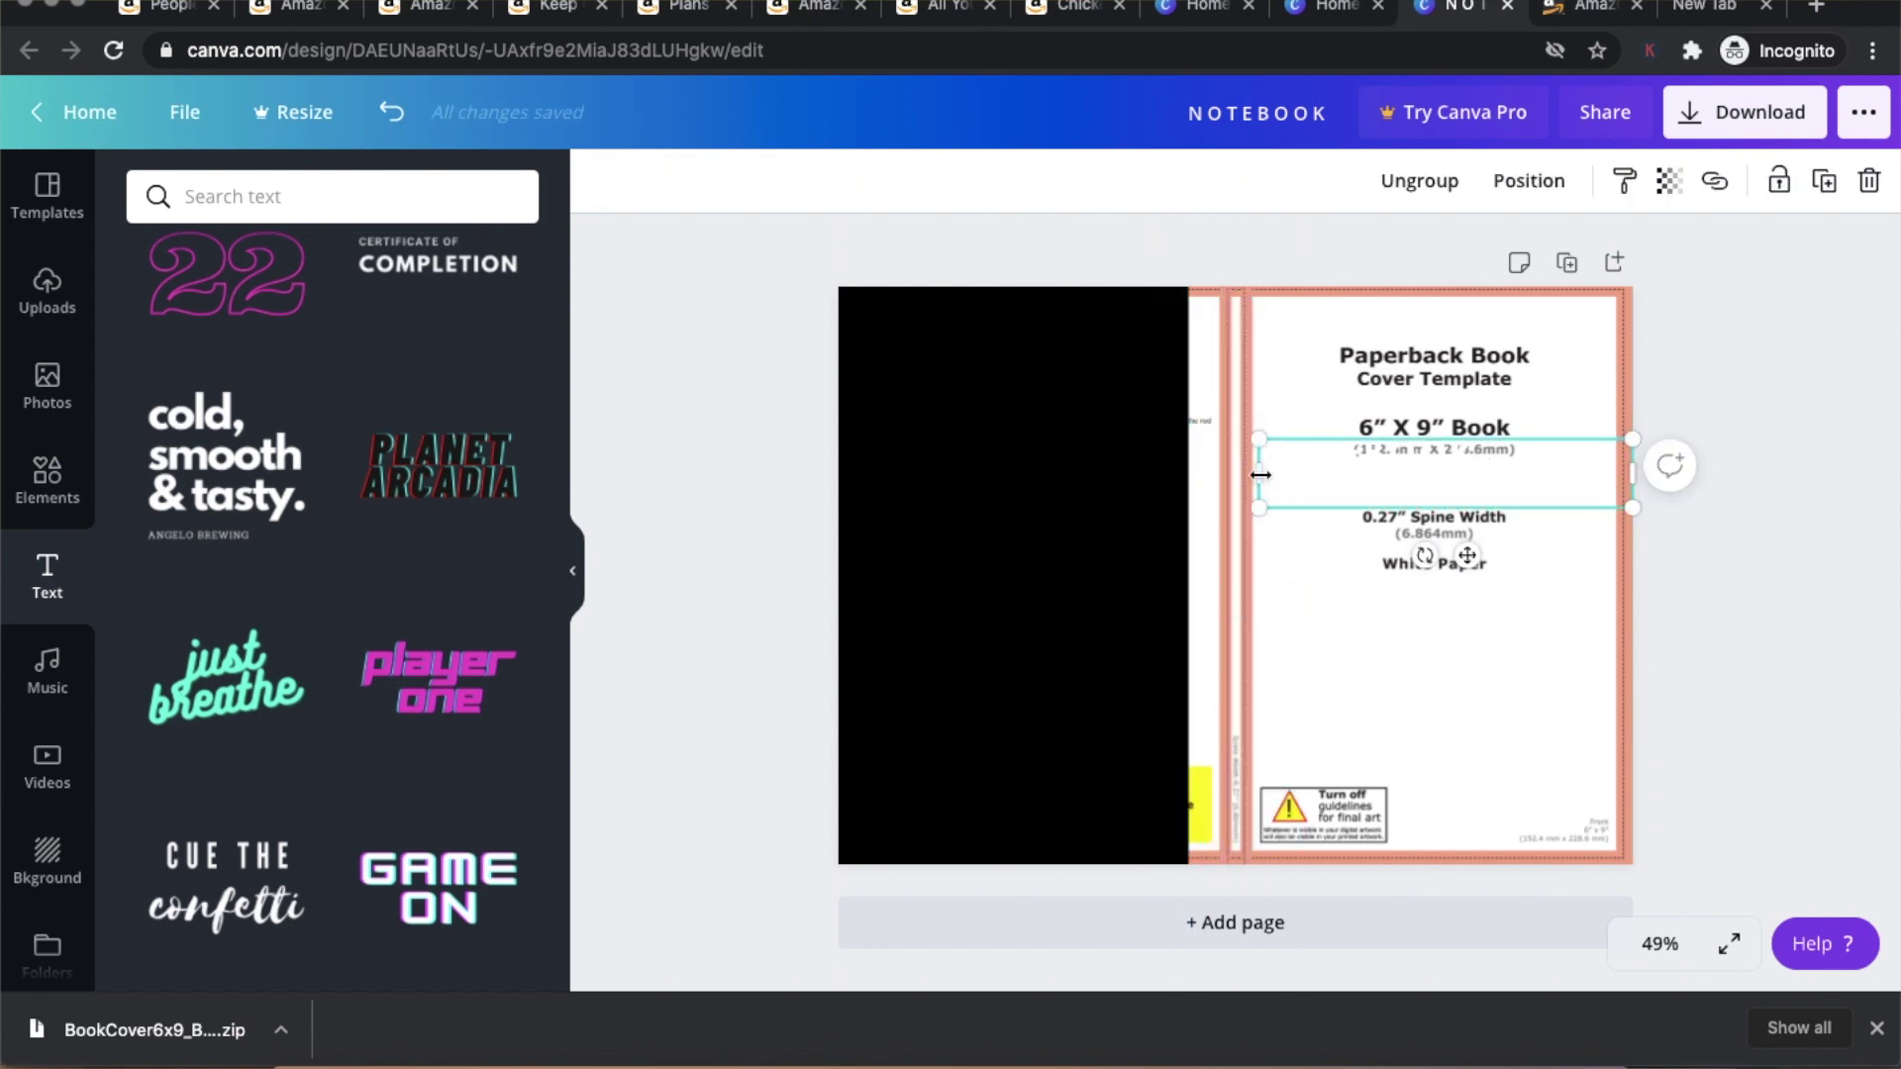
drag(1252, 469, 1253, 469)
drag(1625, 466, 1613, 463)
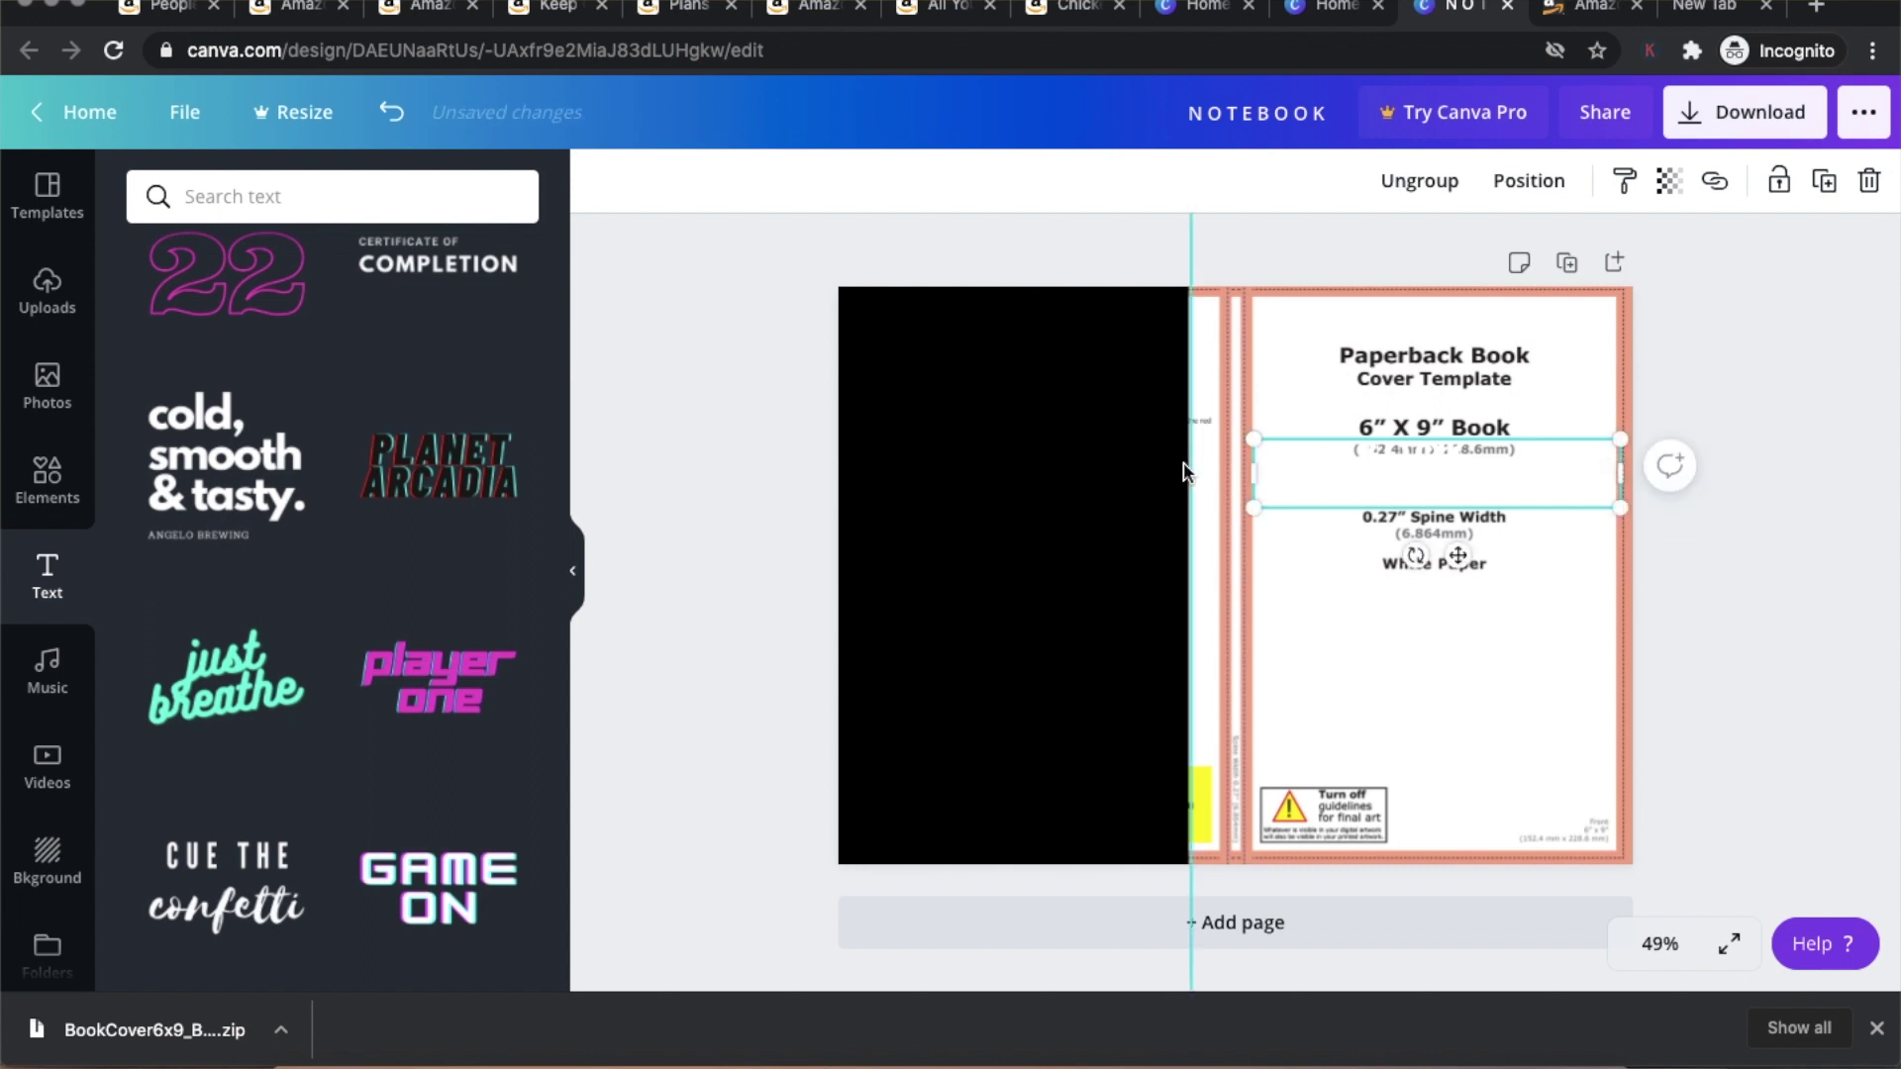
drag(1471, 484, 1474, 414)
- Move the black rectangle down to reveal the upper part of the template, and centre-align the NOTEBOOK heading in its text box
click(1103, 496)
drag(1103, 496, 1438, 743)
click(1405, 388)
click(1161, 186)
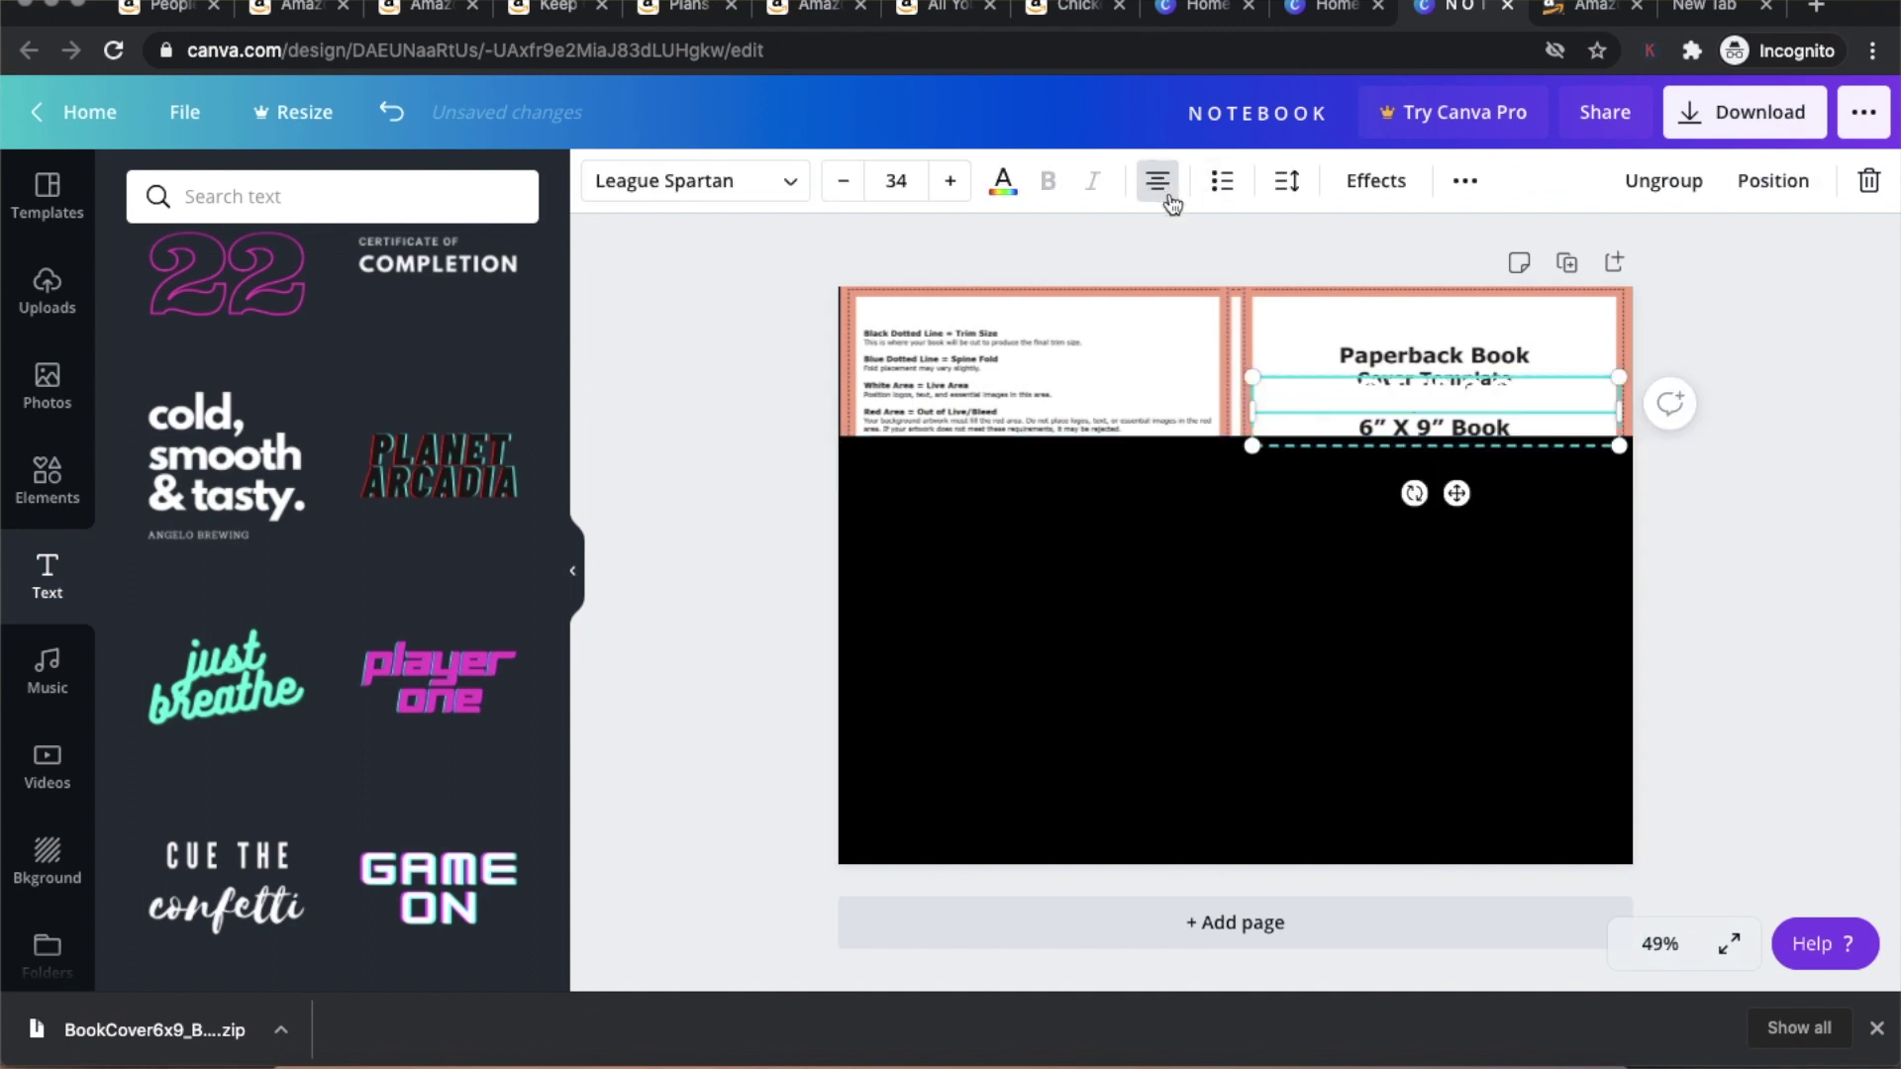
- Move the black rectangle back up so it covers the whole template behind the NOTEBOOK heading
click(1461, 637)
drag(1461, 679, 1449, 529)
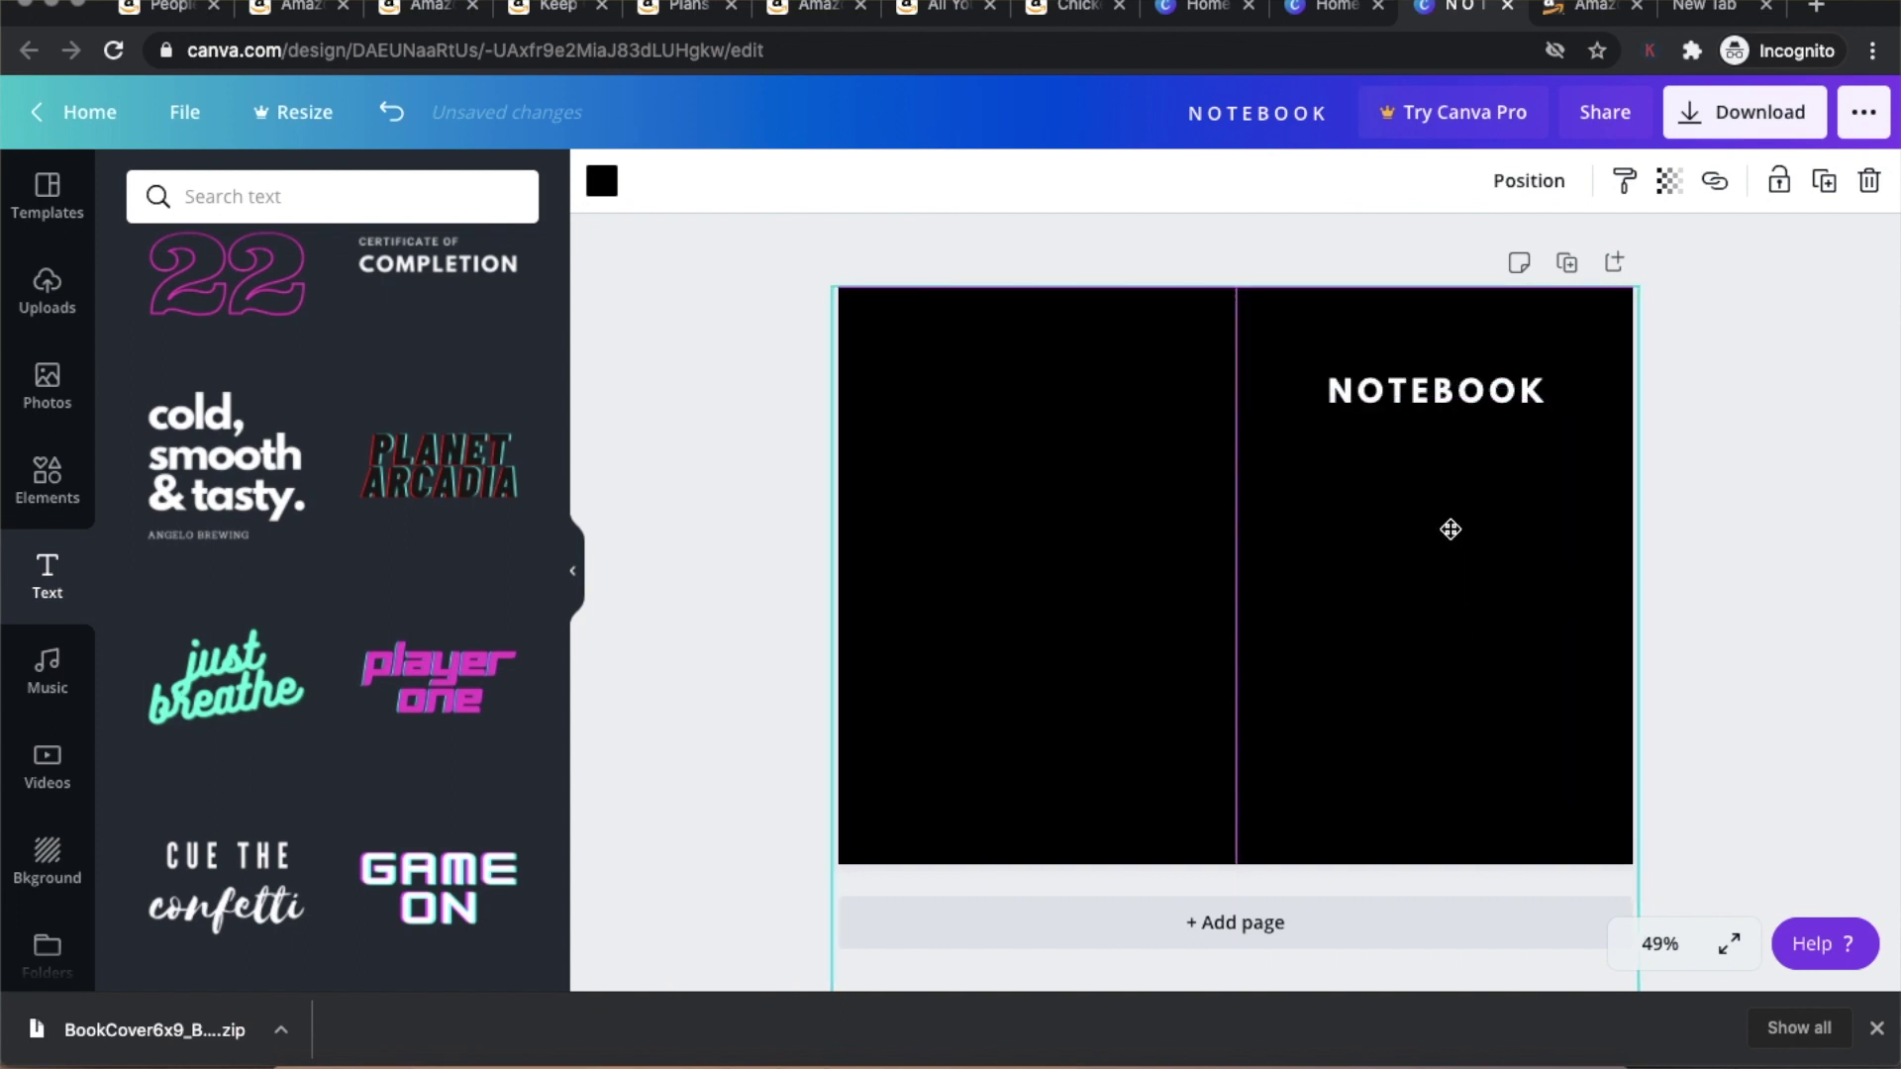
click(1828, 616)
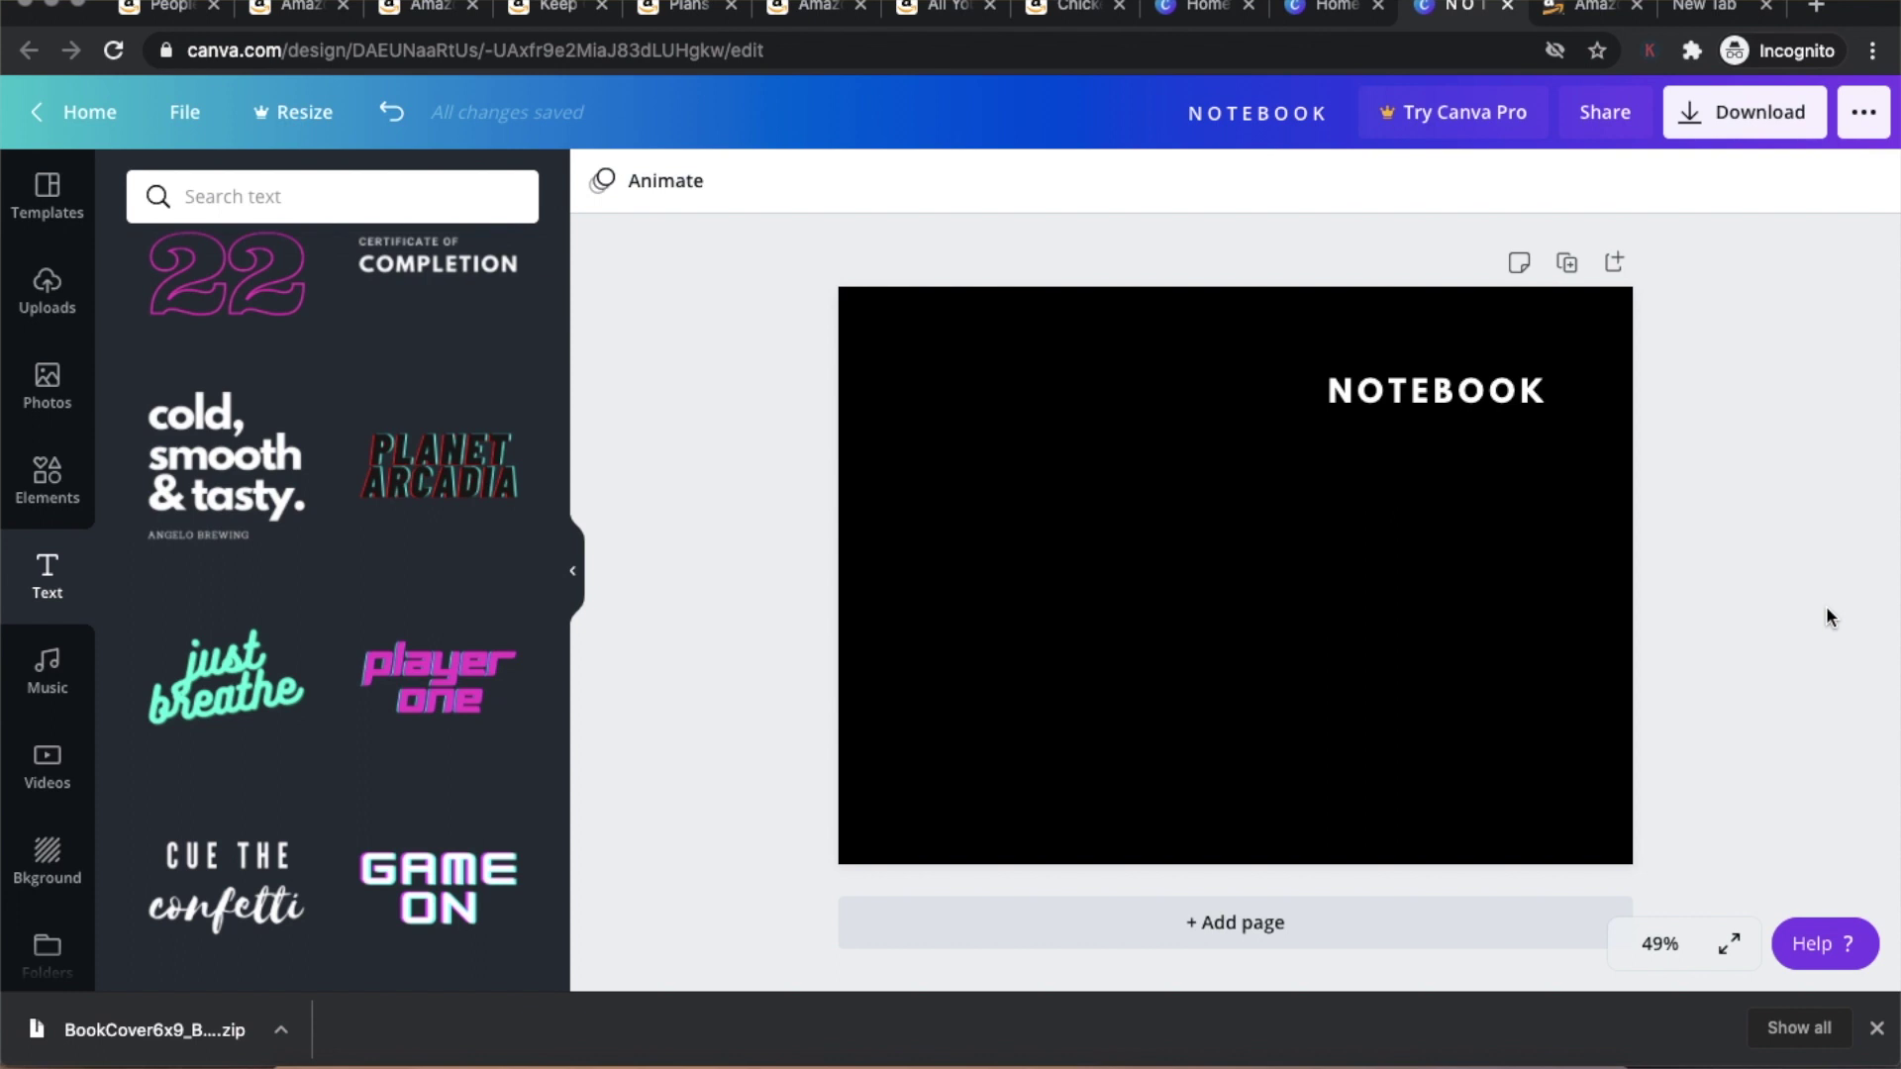
- Set the download file type to PDF print and close the download settings without exporting
click(1718, 115)
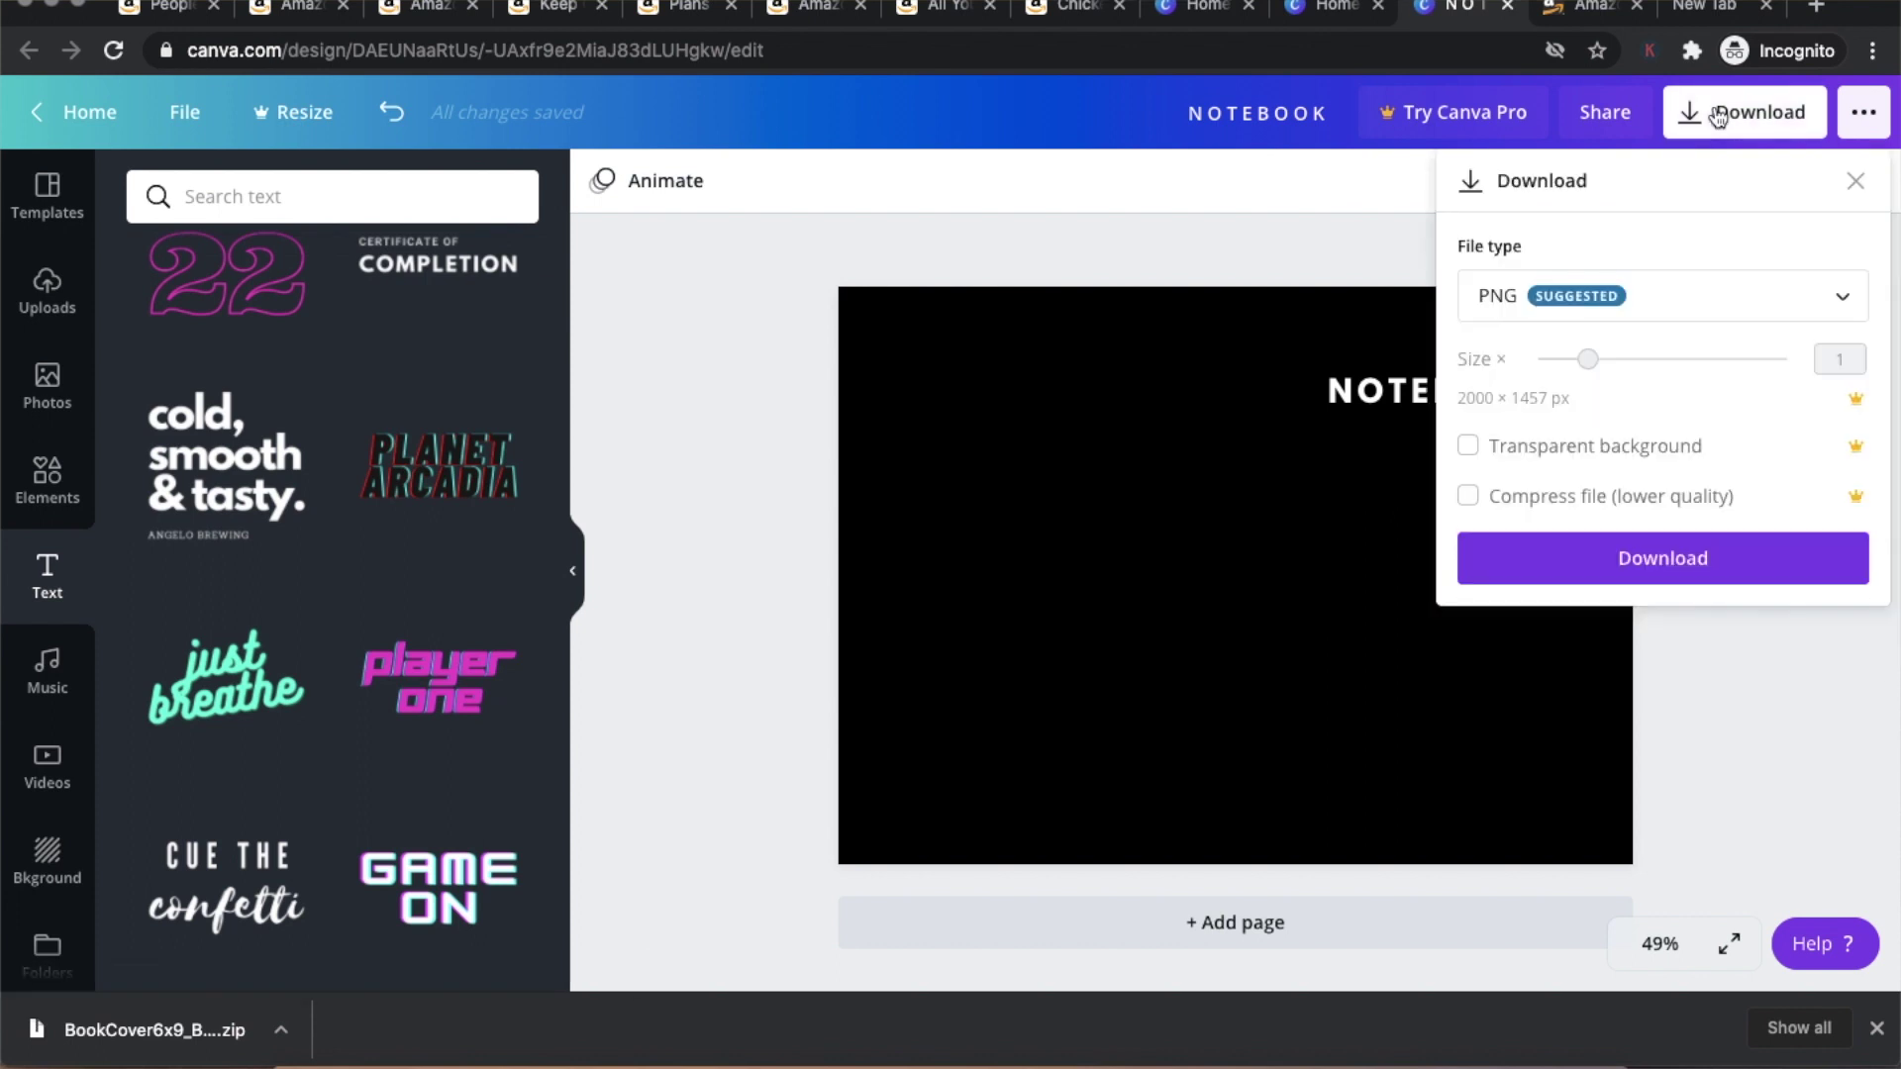
click(1840, 299)
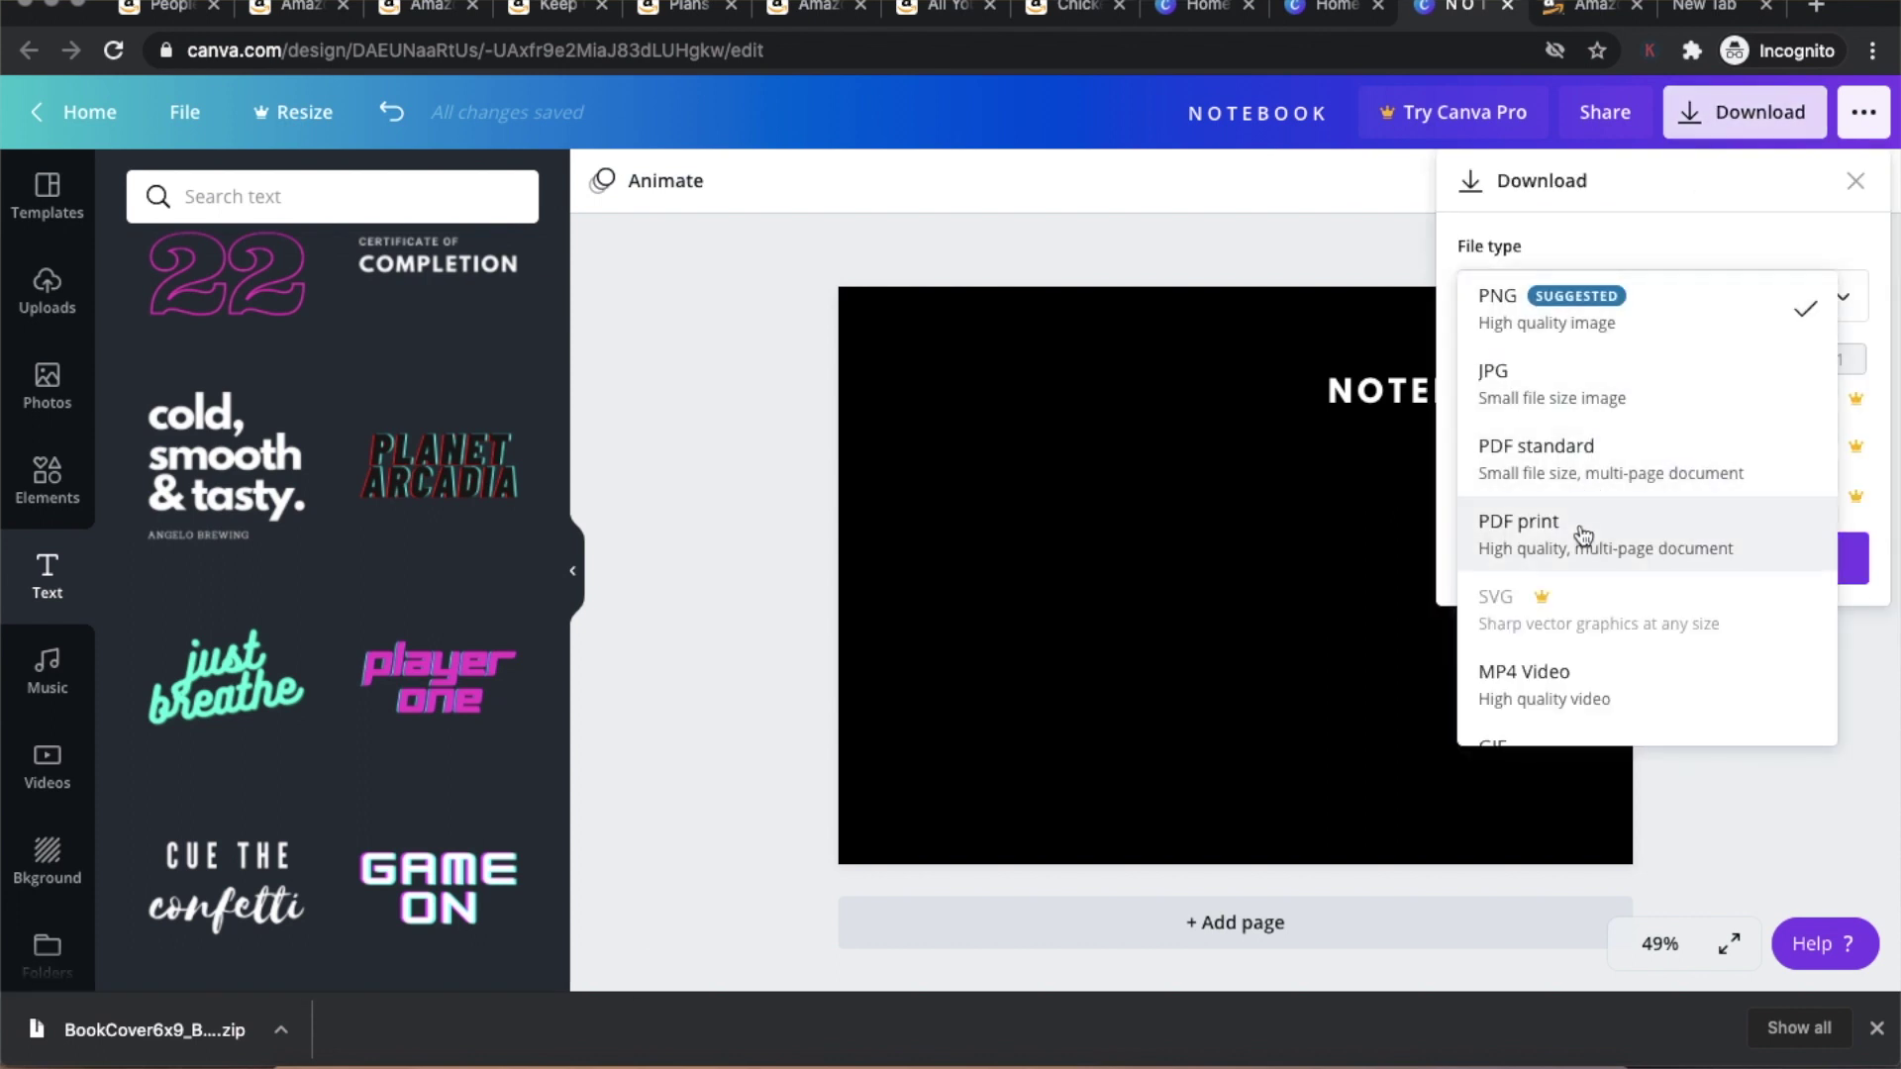
click(1535, 542)
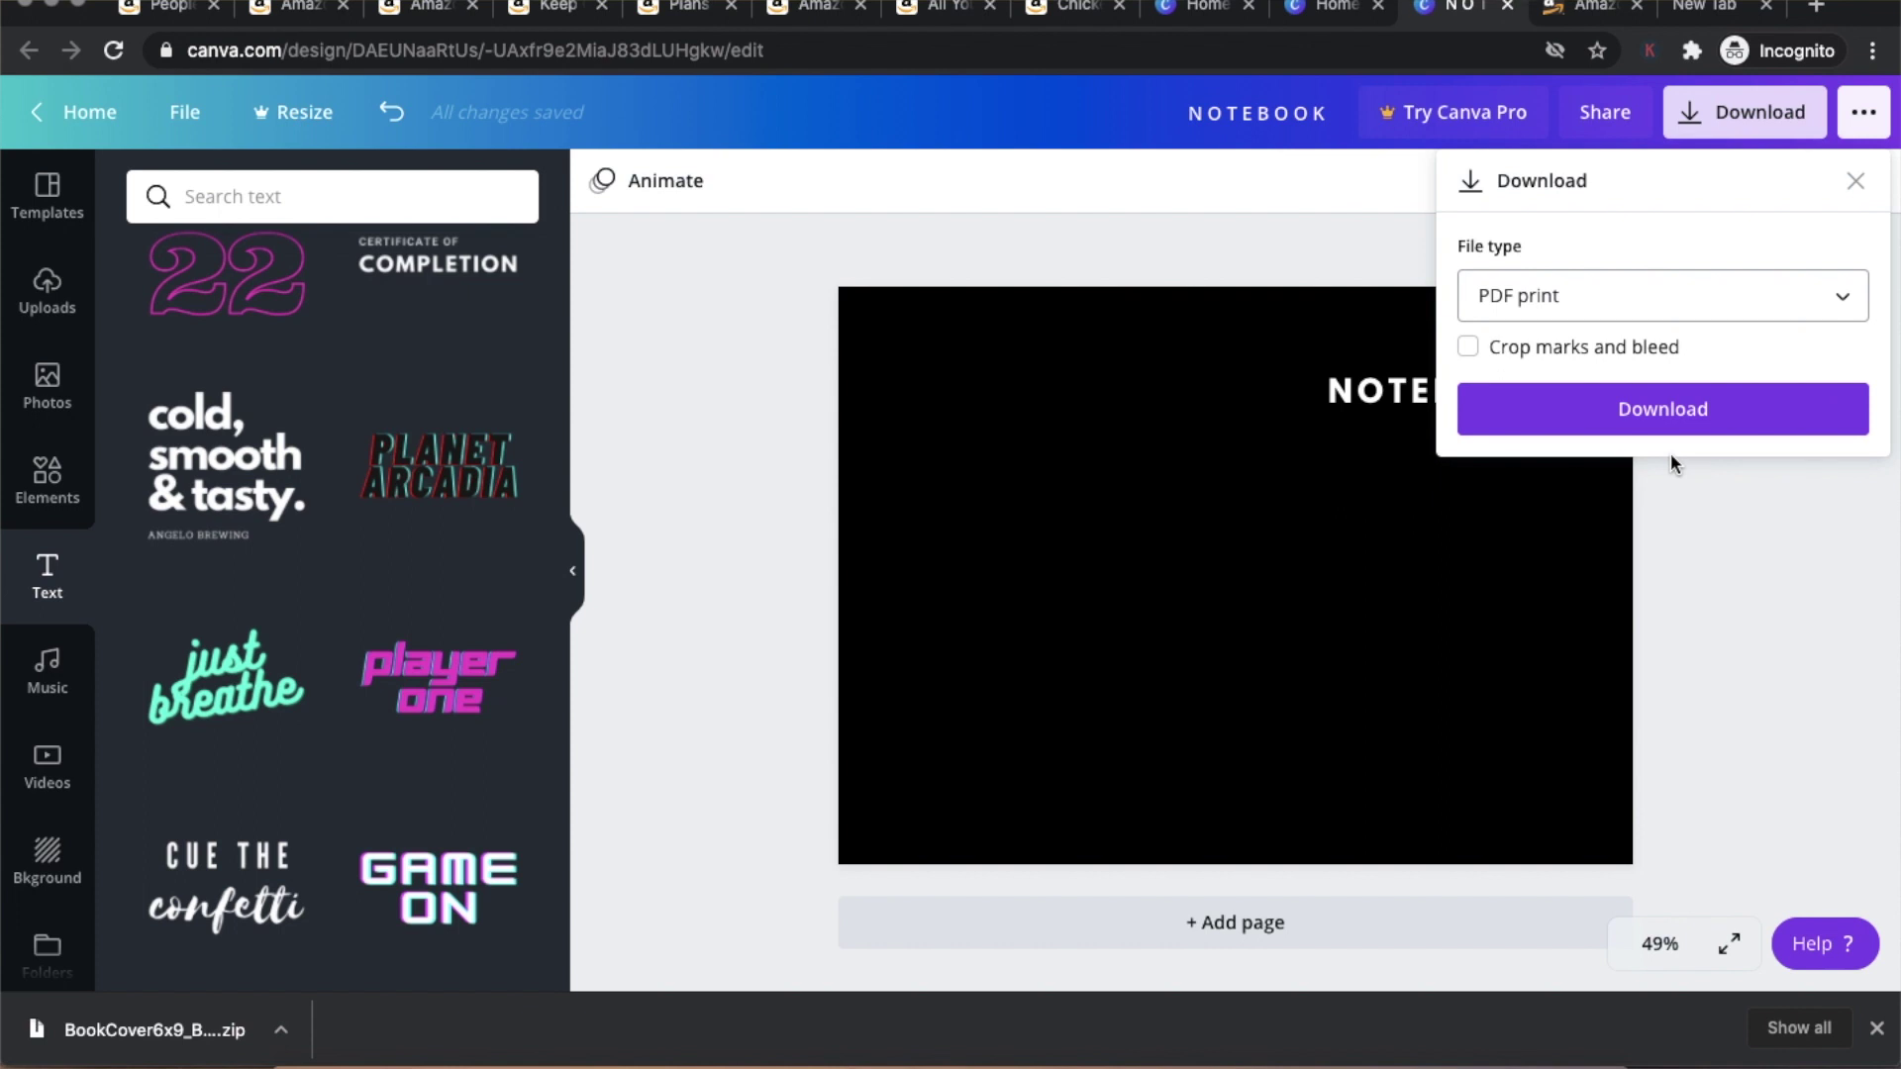
click(1697, 592)
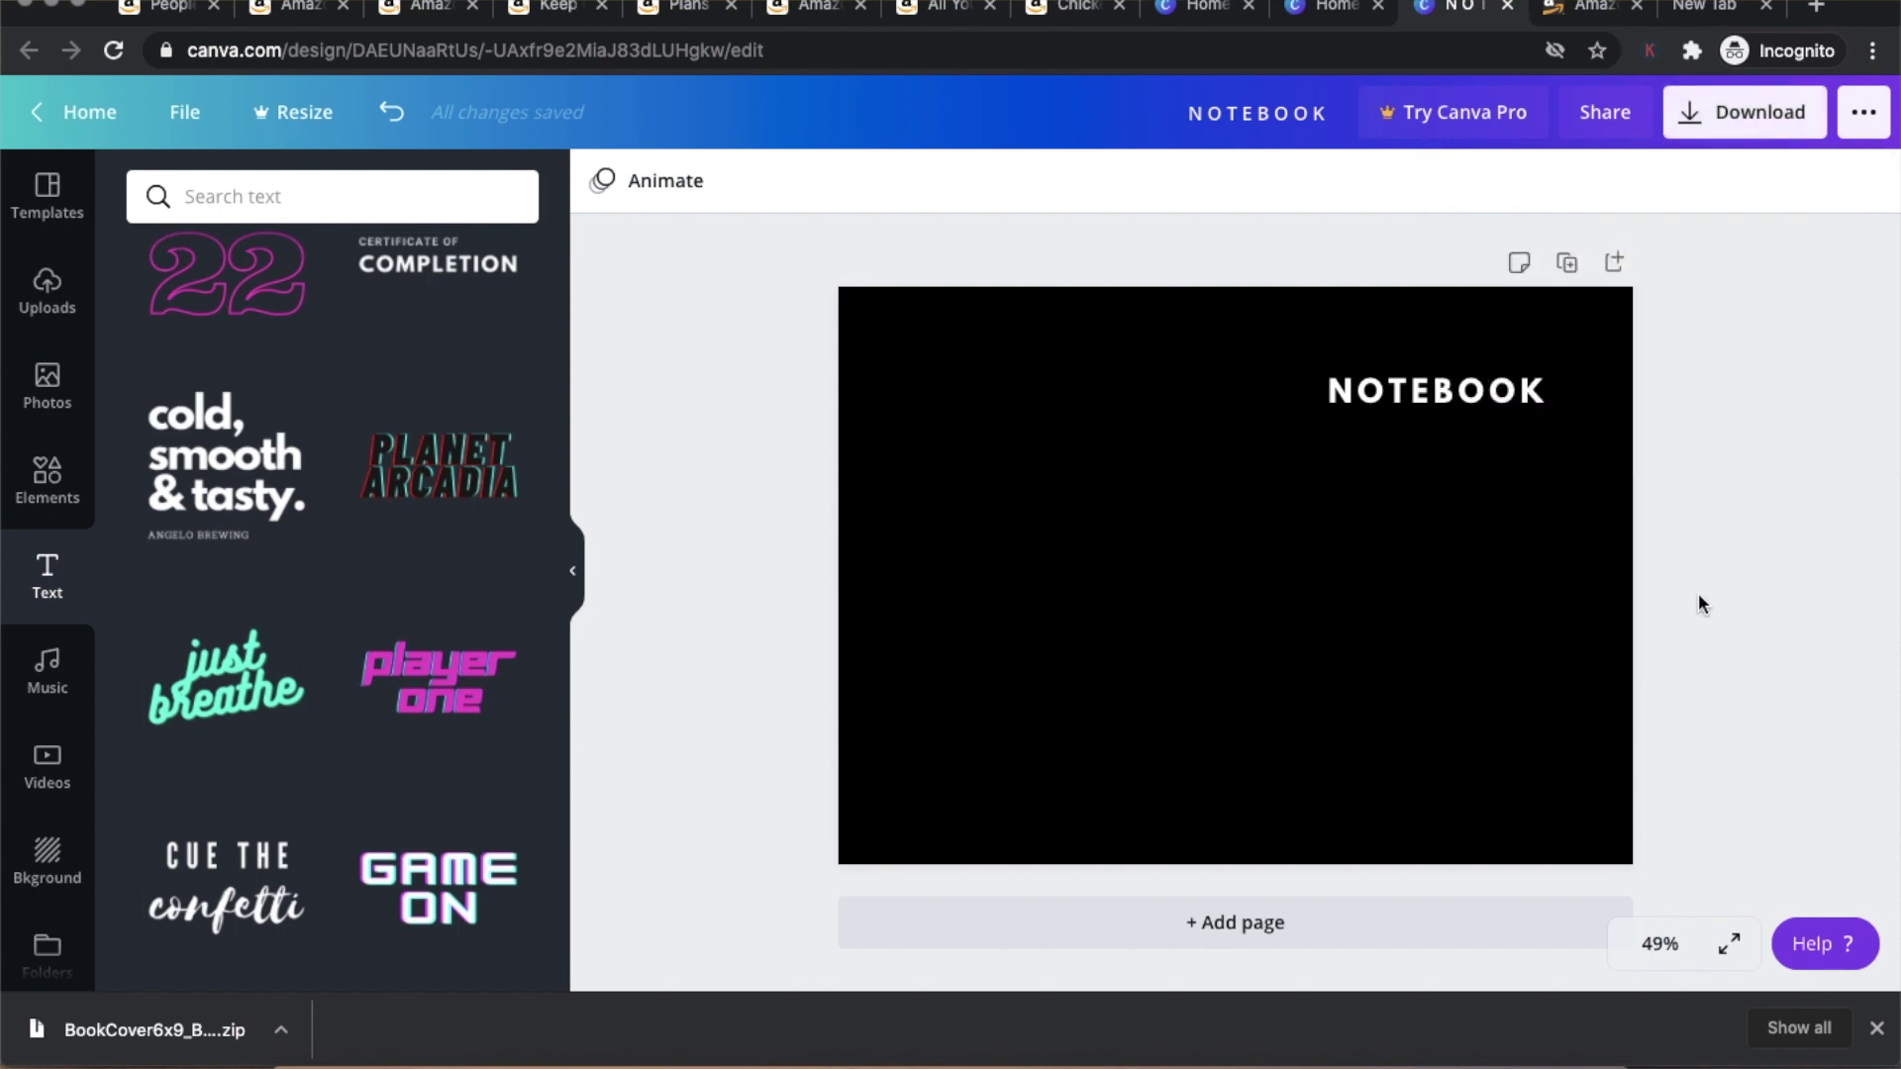
- Move the black rectangle down to view the template underneath, and move it back up over the cover
drag(1389, 530, 1387, 653)
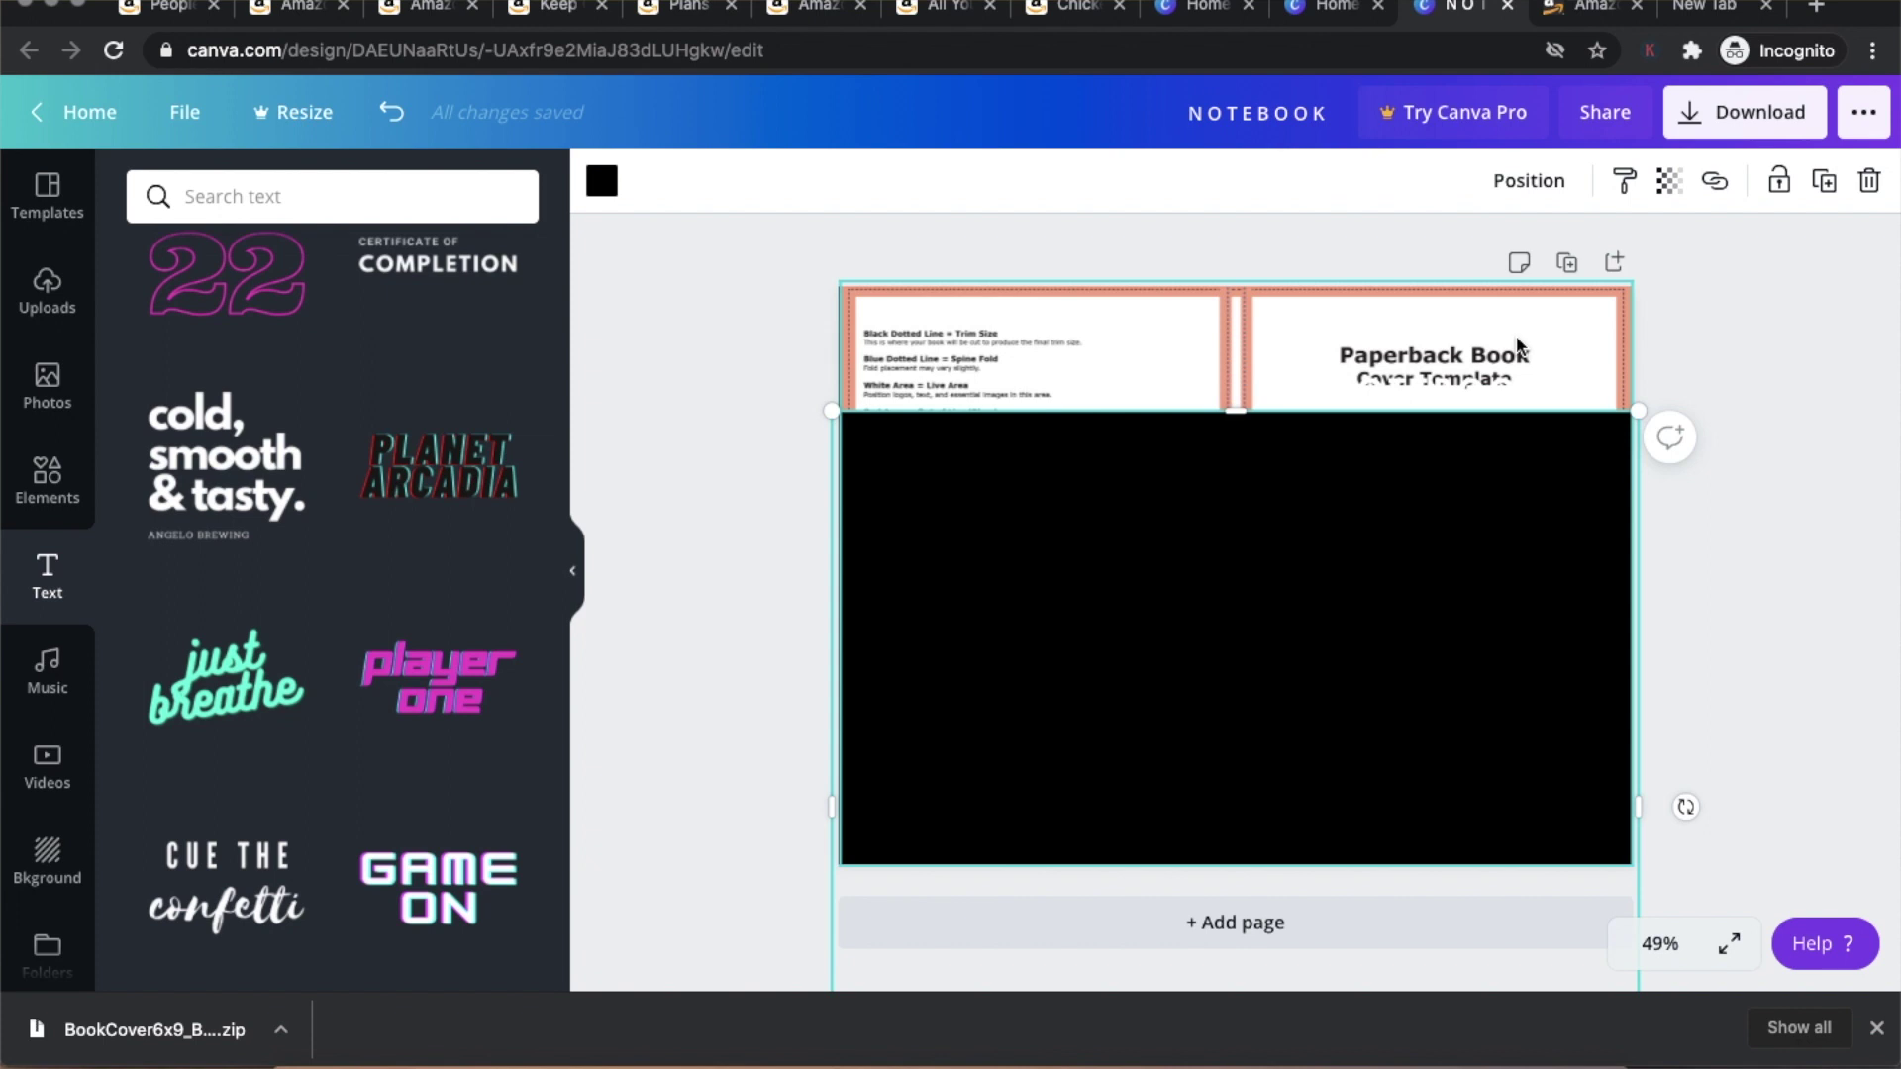
drag(1441, 549, 1434, 430)
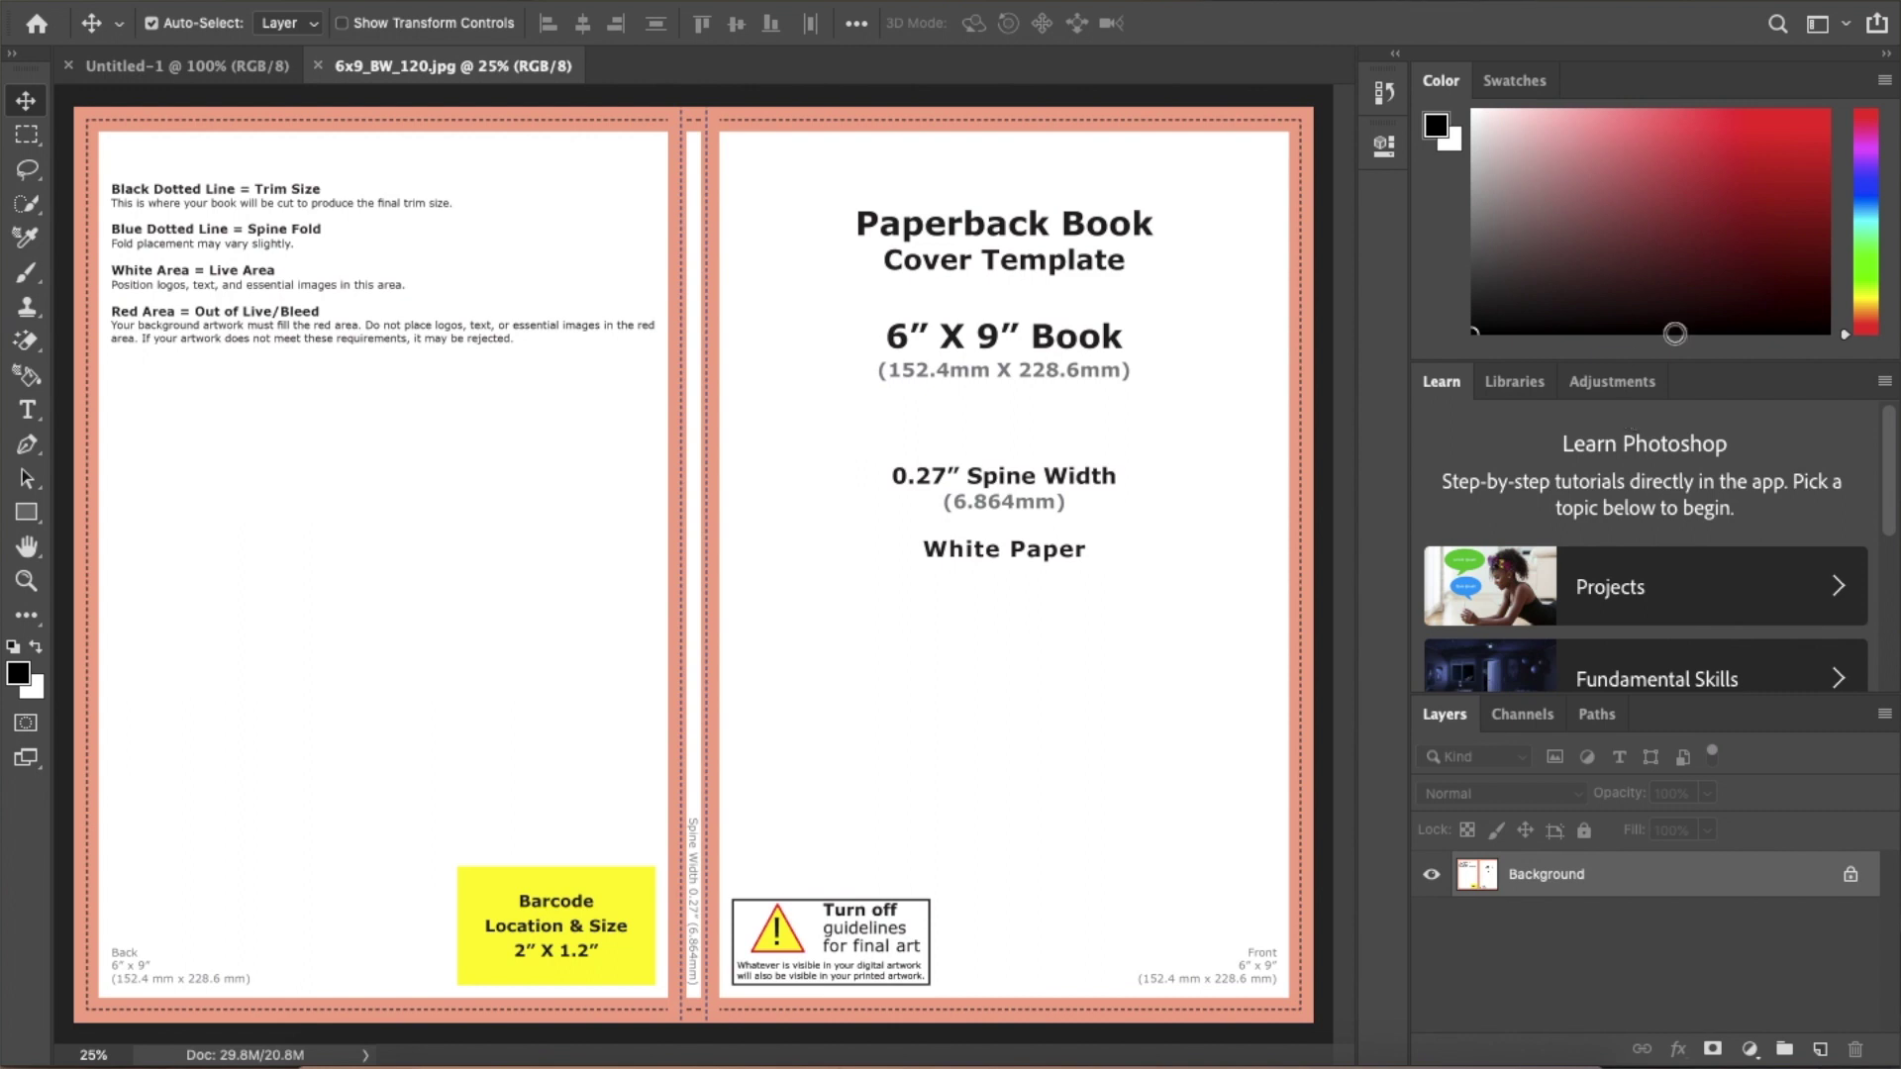
- Switch to Photoshop and draw a black rectangle covering the whole 6x9_BW_120.jpg cover template
key(u)
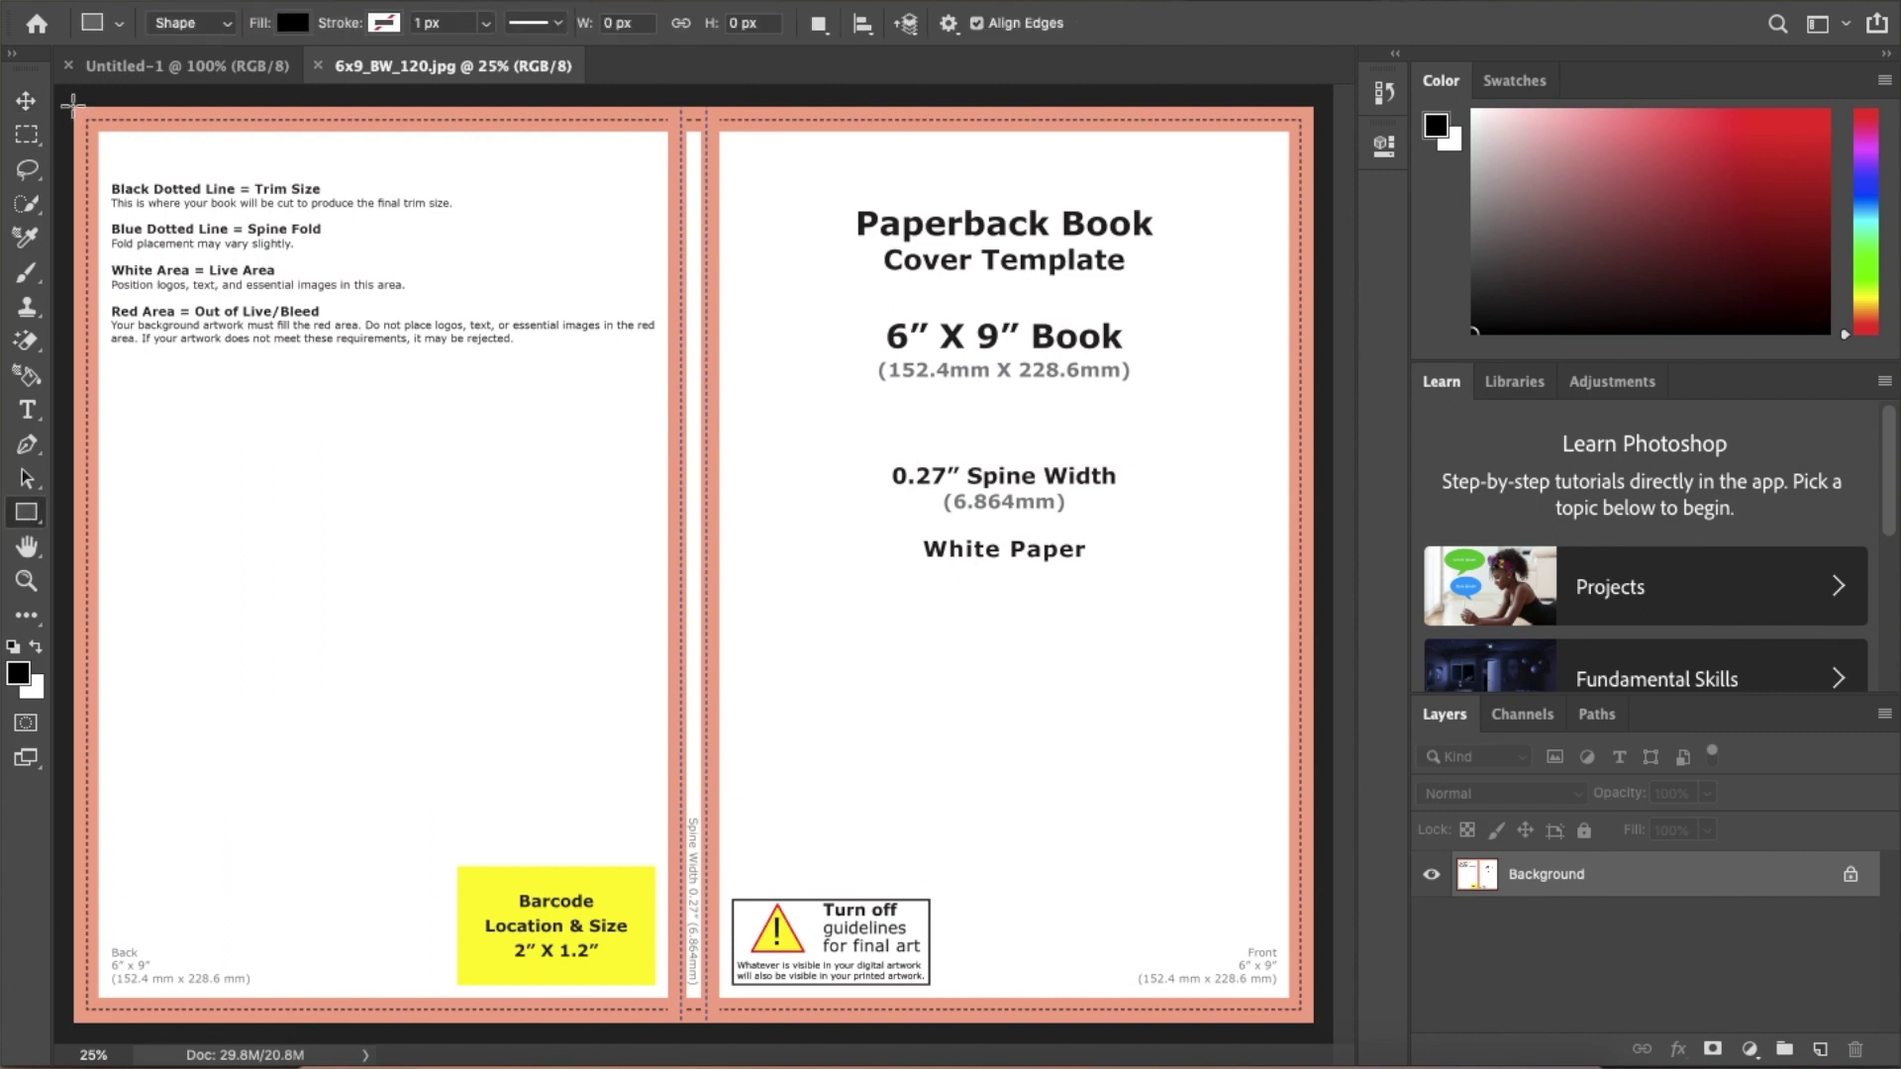
drag(71, 107, 1316, 1031)
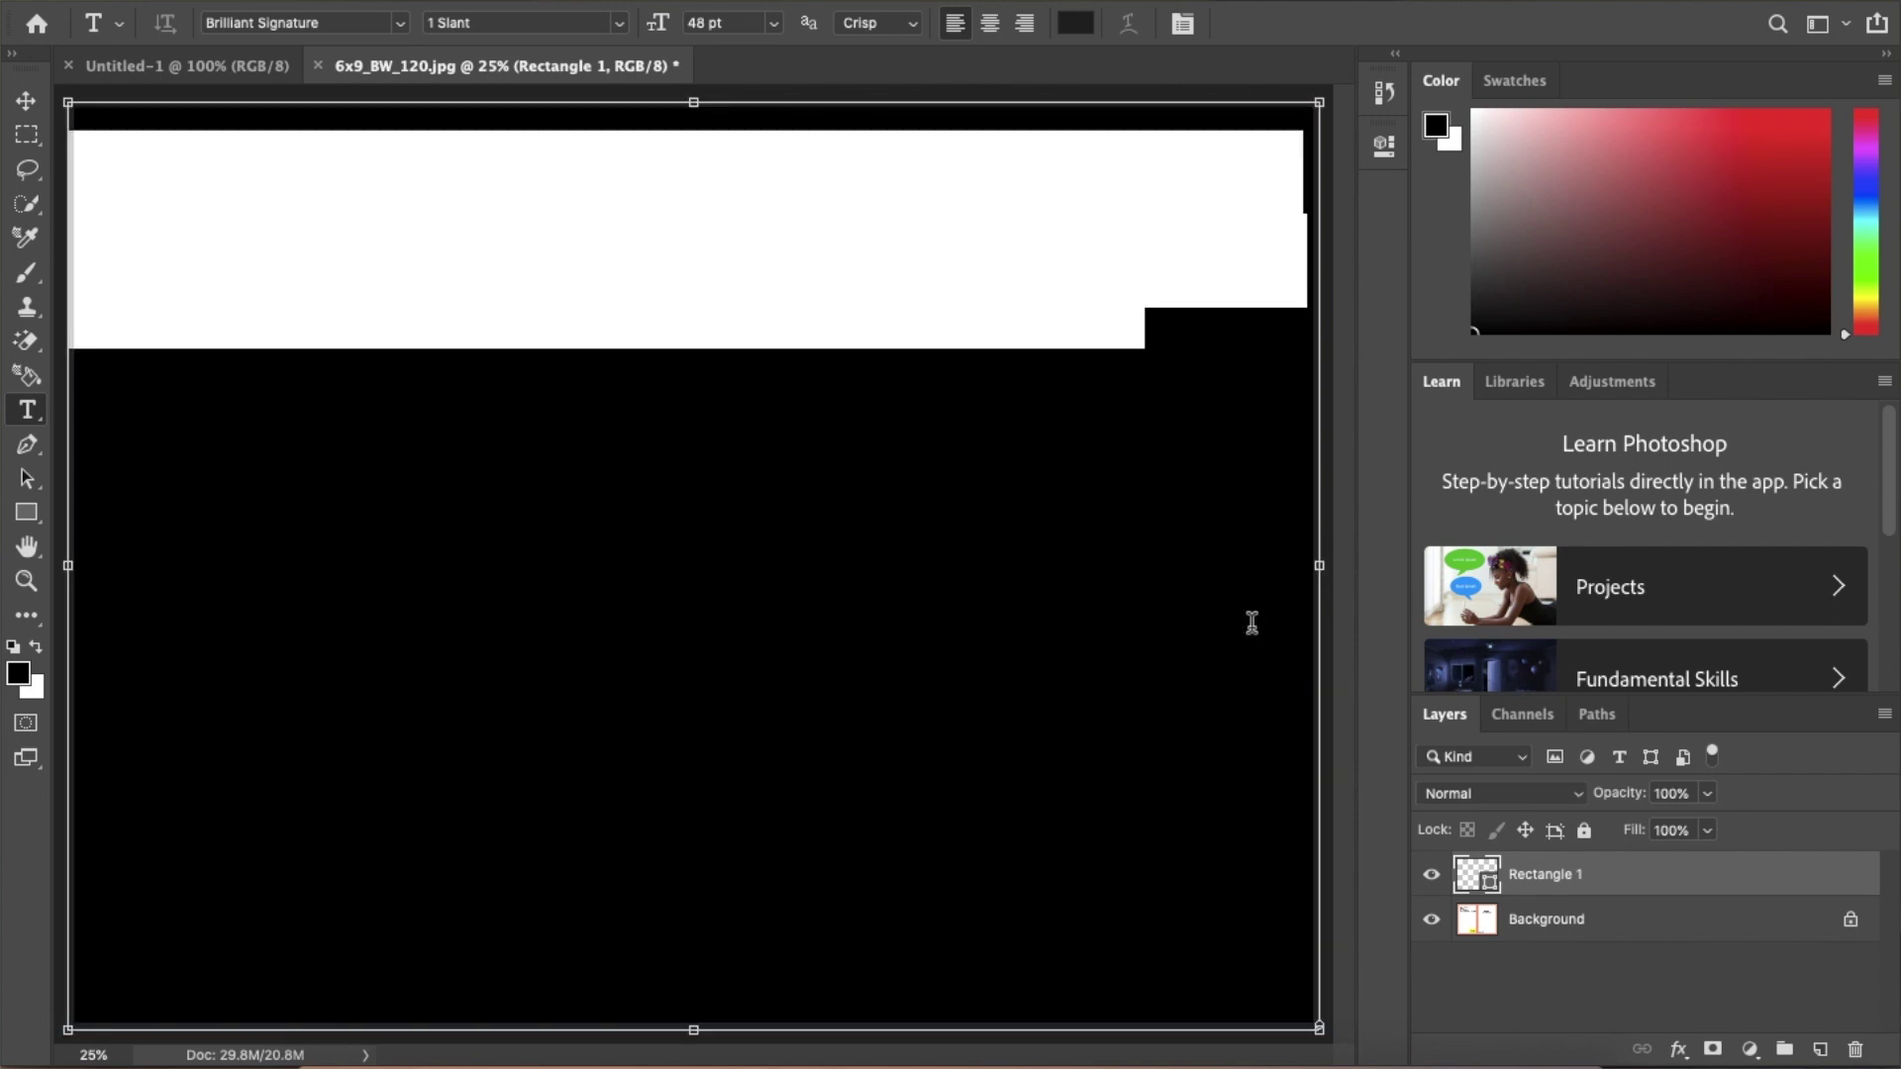
click(755, 199)
key(Escape)
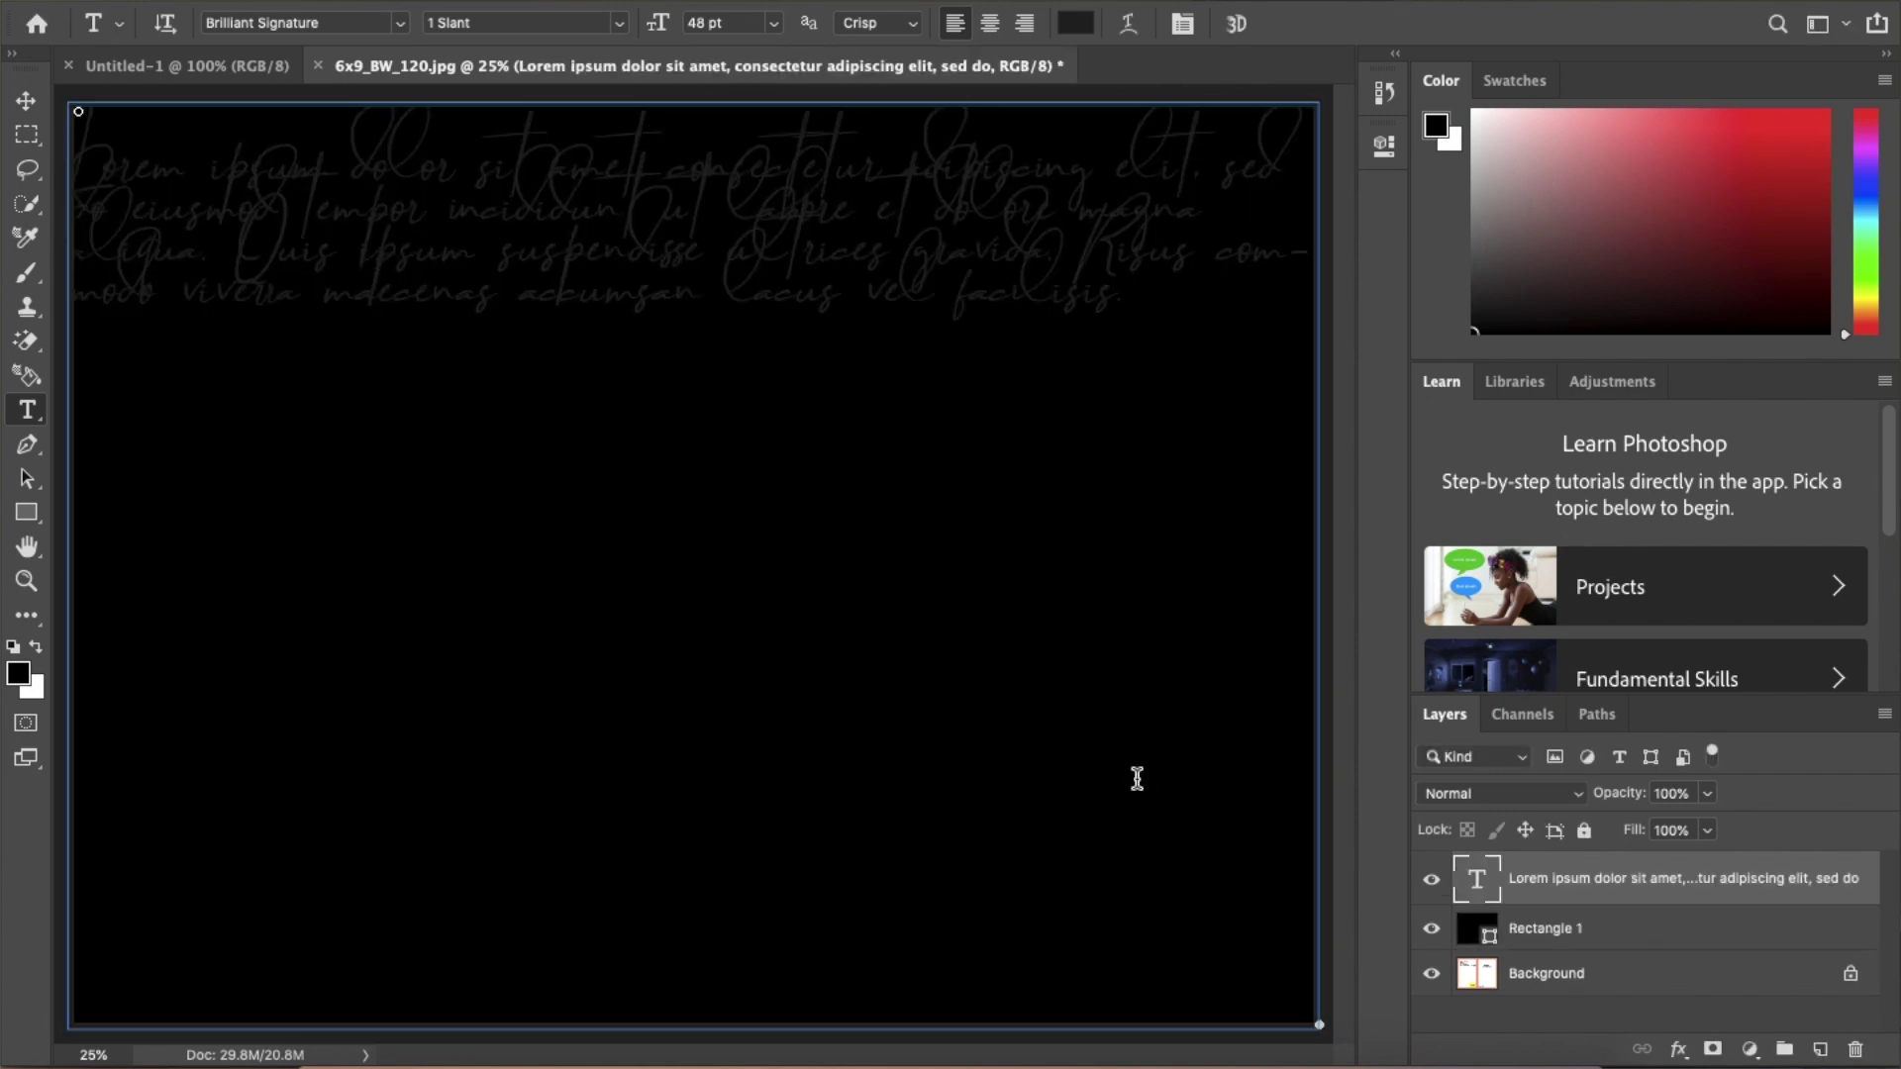
click(1382, 97)
click(1201, 176)
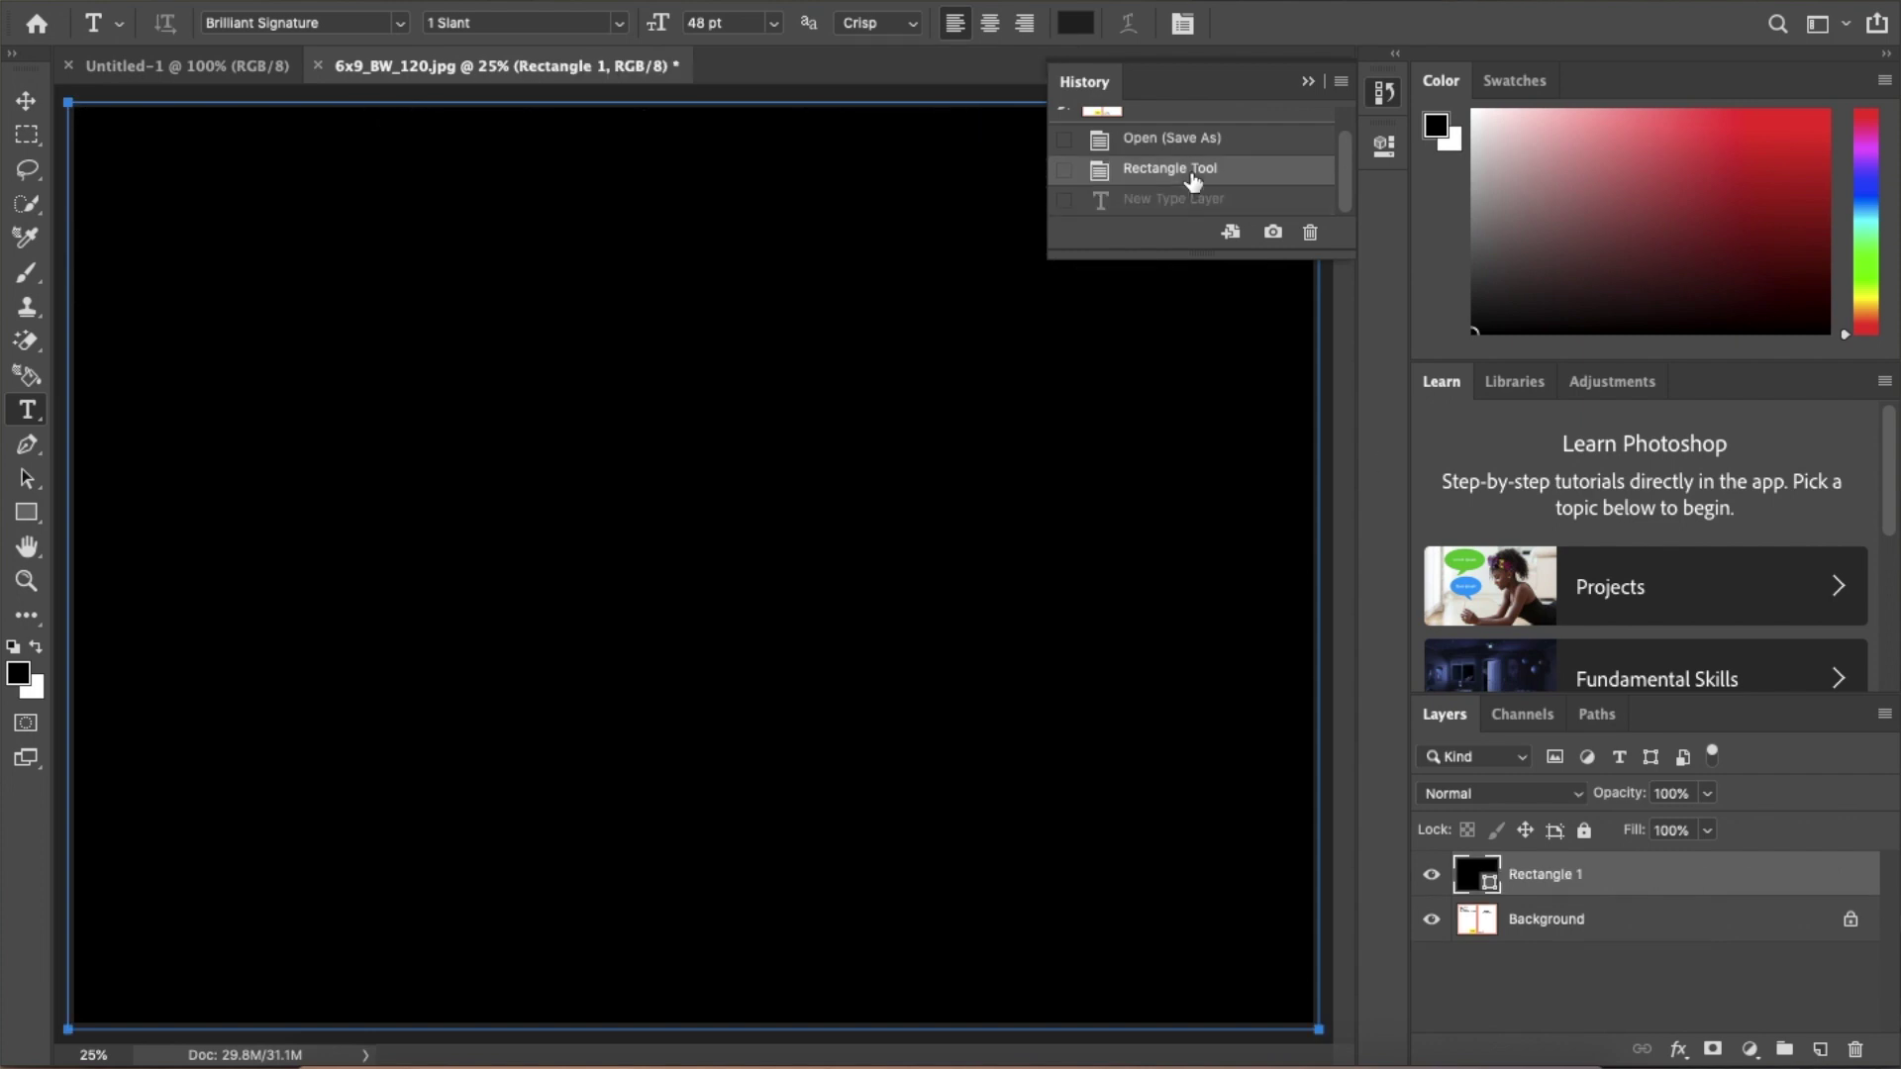
- Hide the black rectangle layer and add a full-width text box reading "N O T E B O O K" below "White Paper" on the front cover
click(1431, 874)
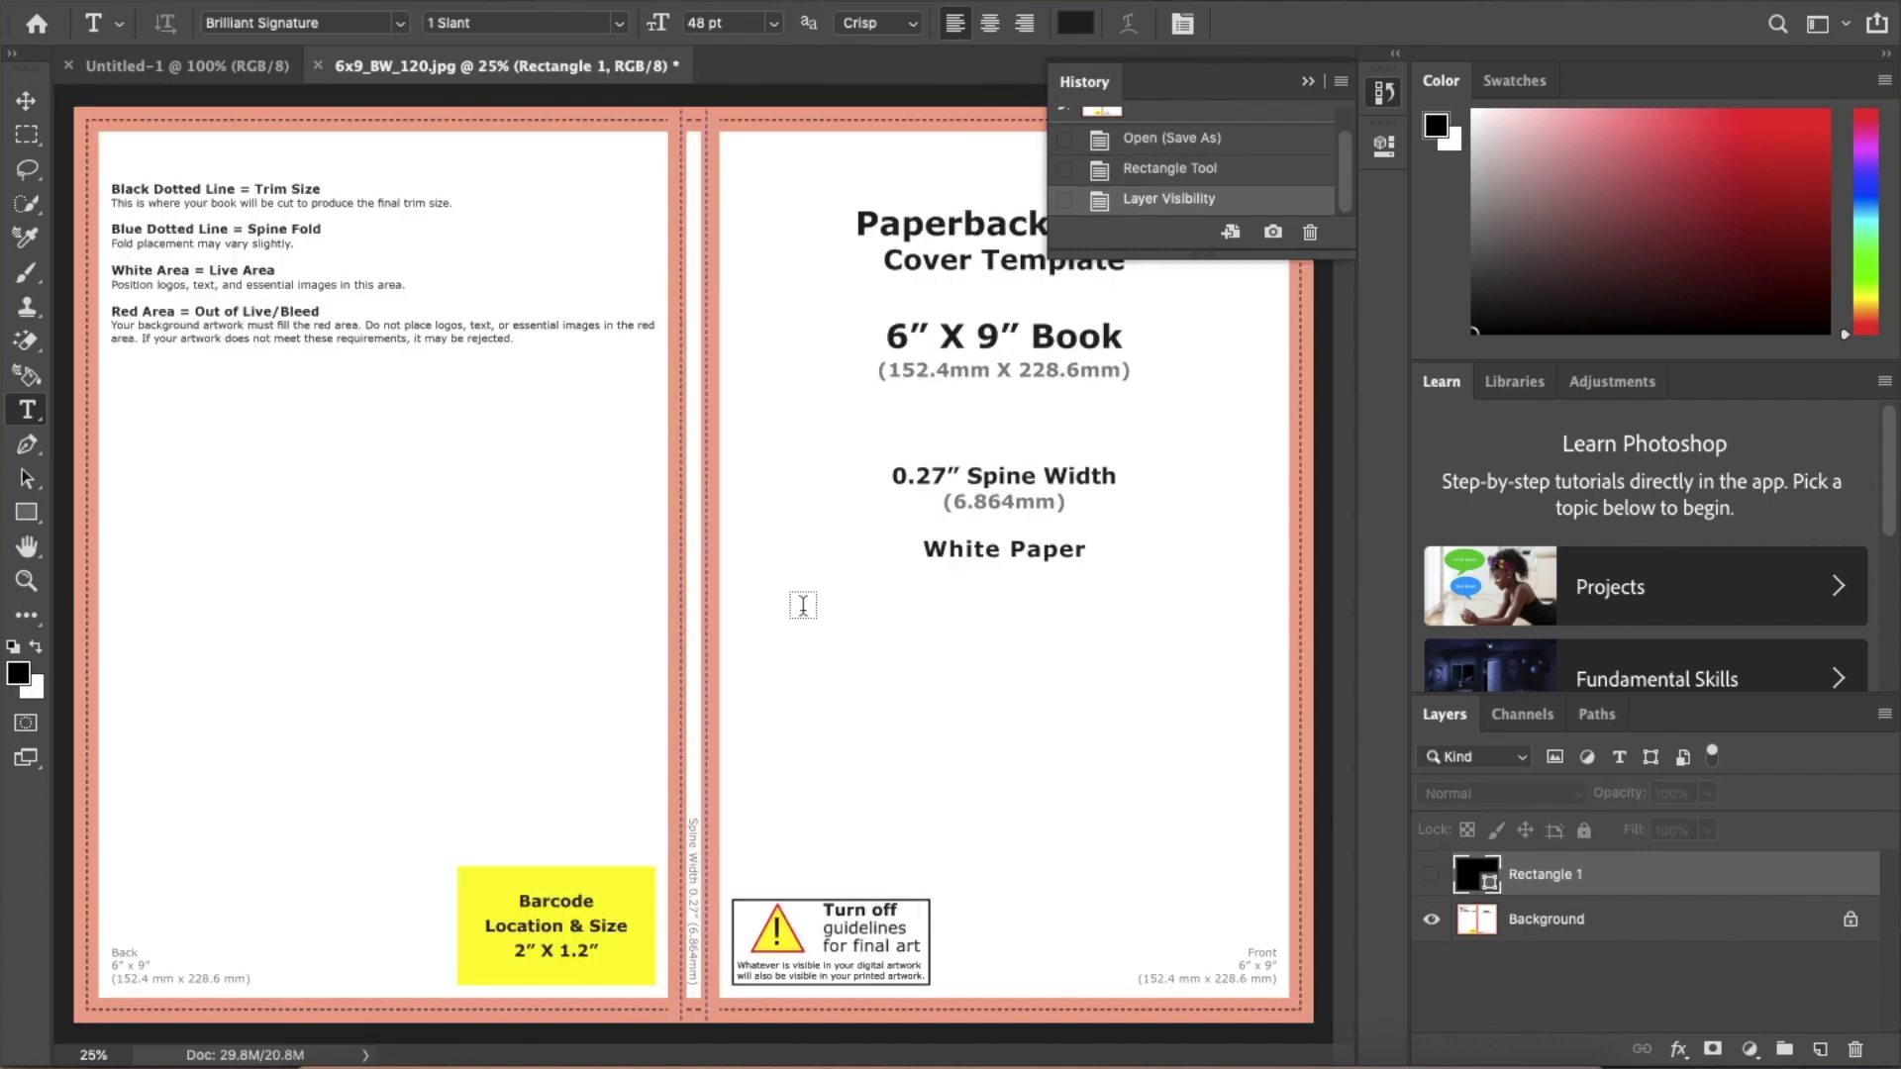
drag(760, 637, 1288, 763)
drag(765, 710, 726, 718)
text(NOTEBOO)
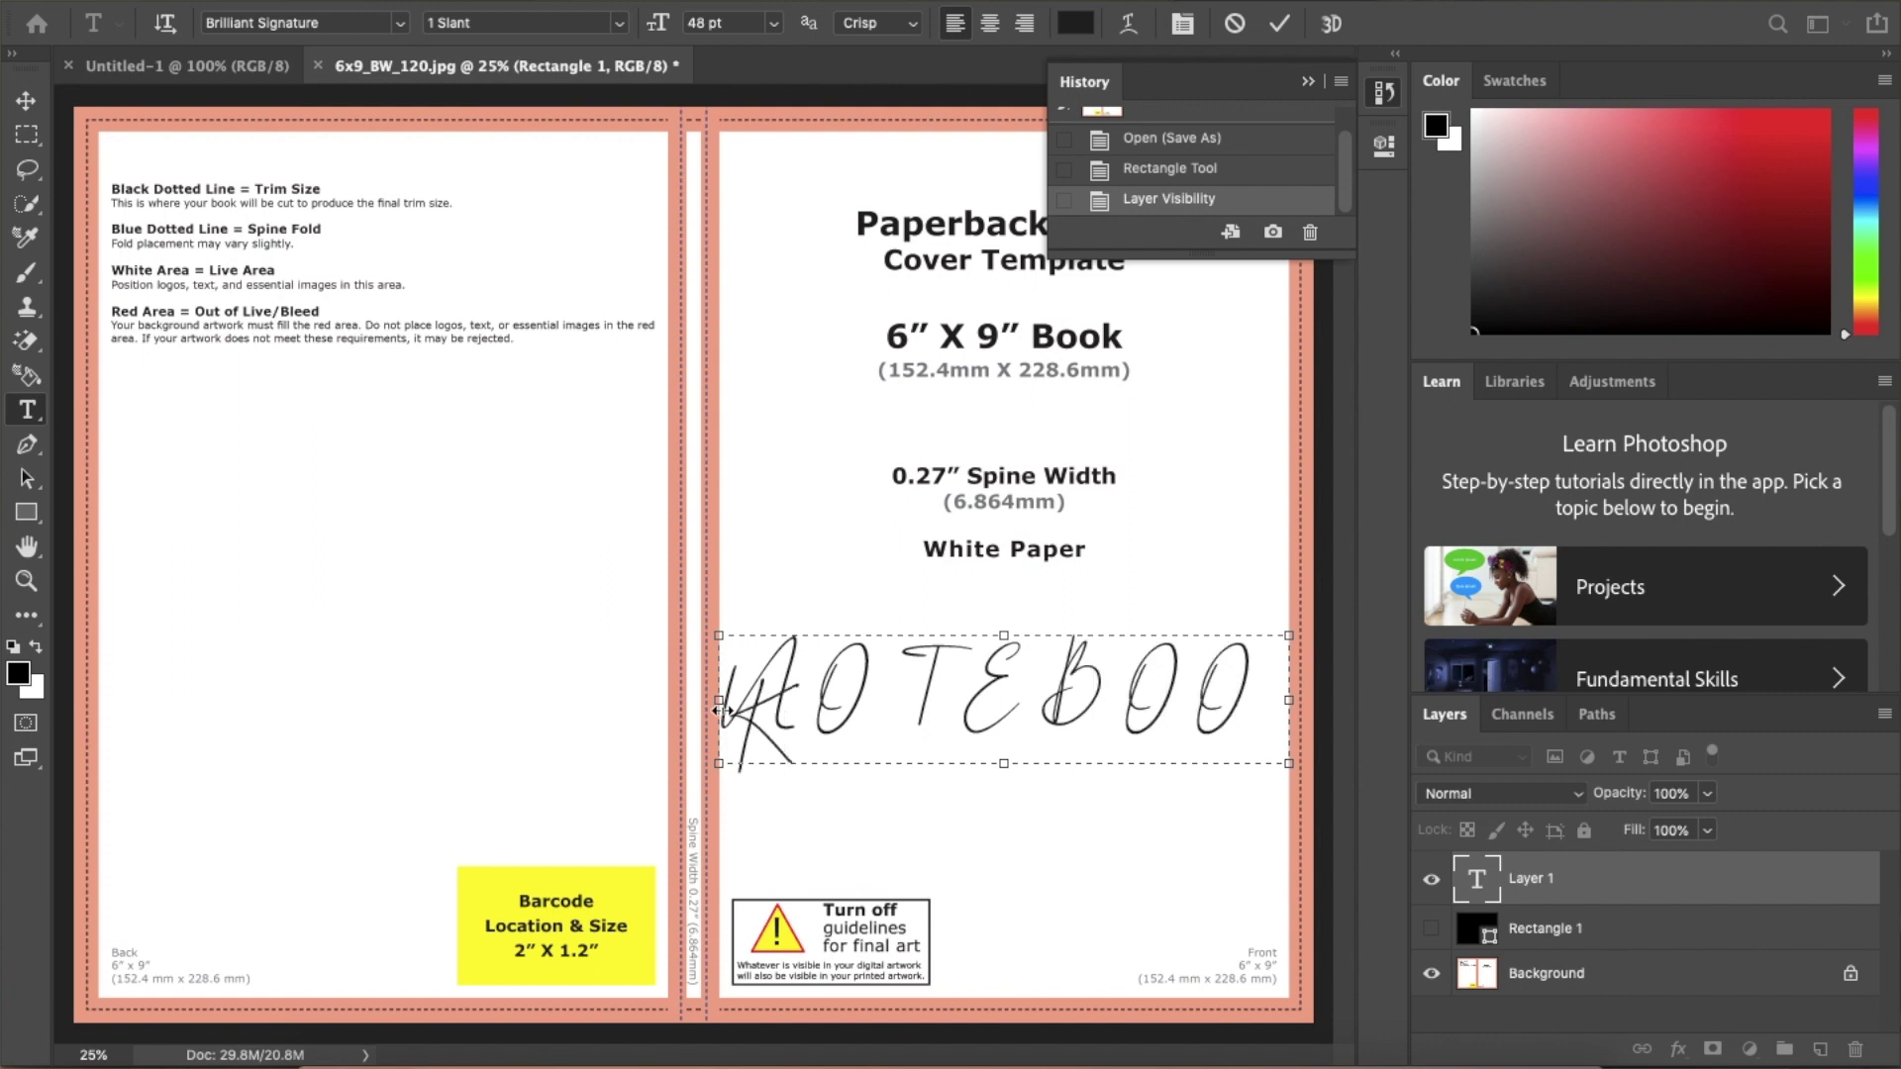
- Format the whole NOTEBOOK text in Geometos at 30 pt with centred alignment
key(ctrl+a)
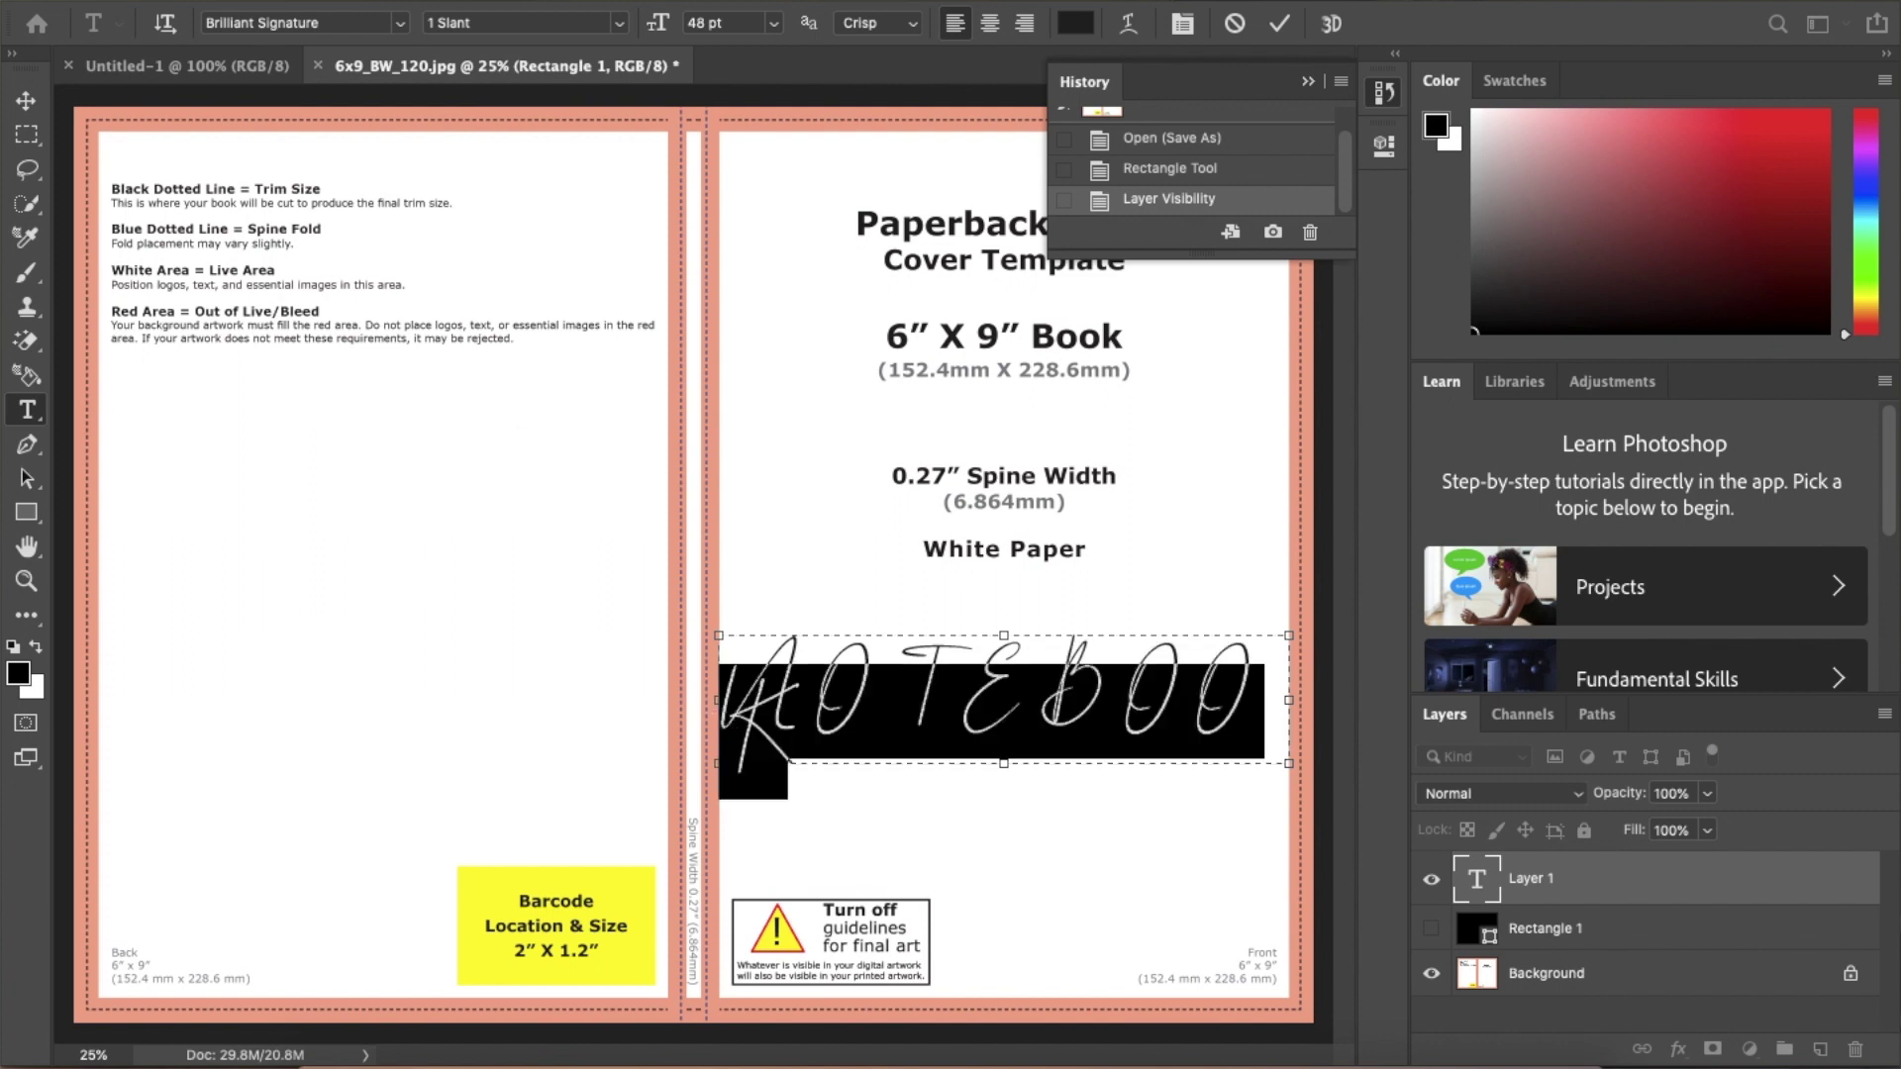
click(402, 23)
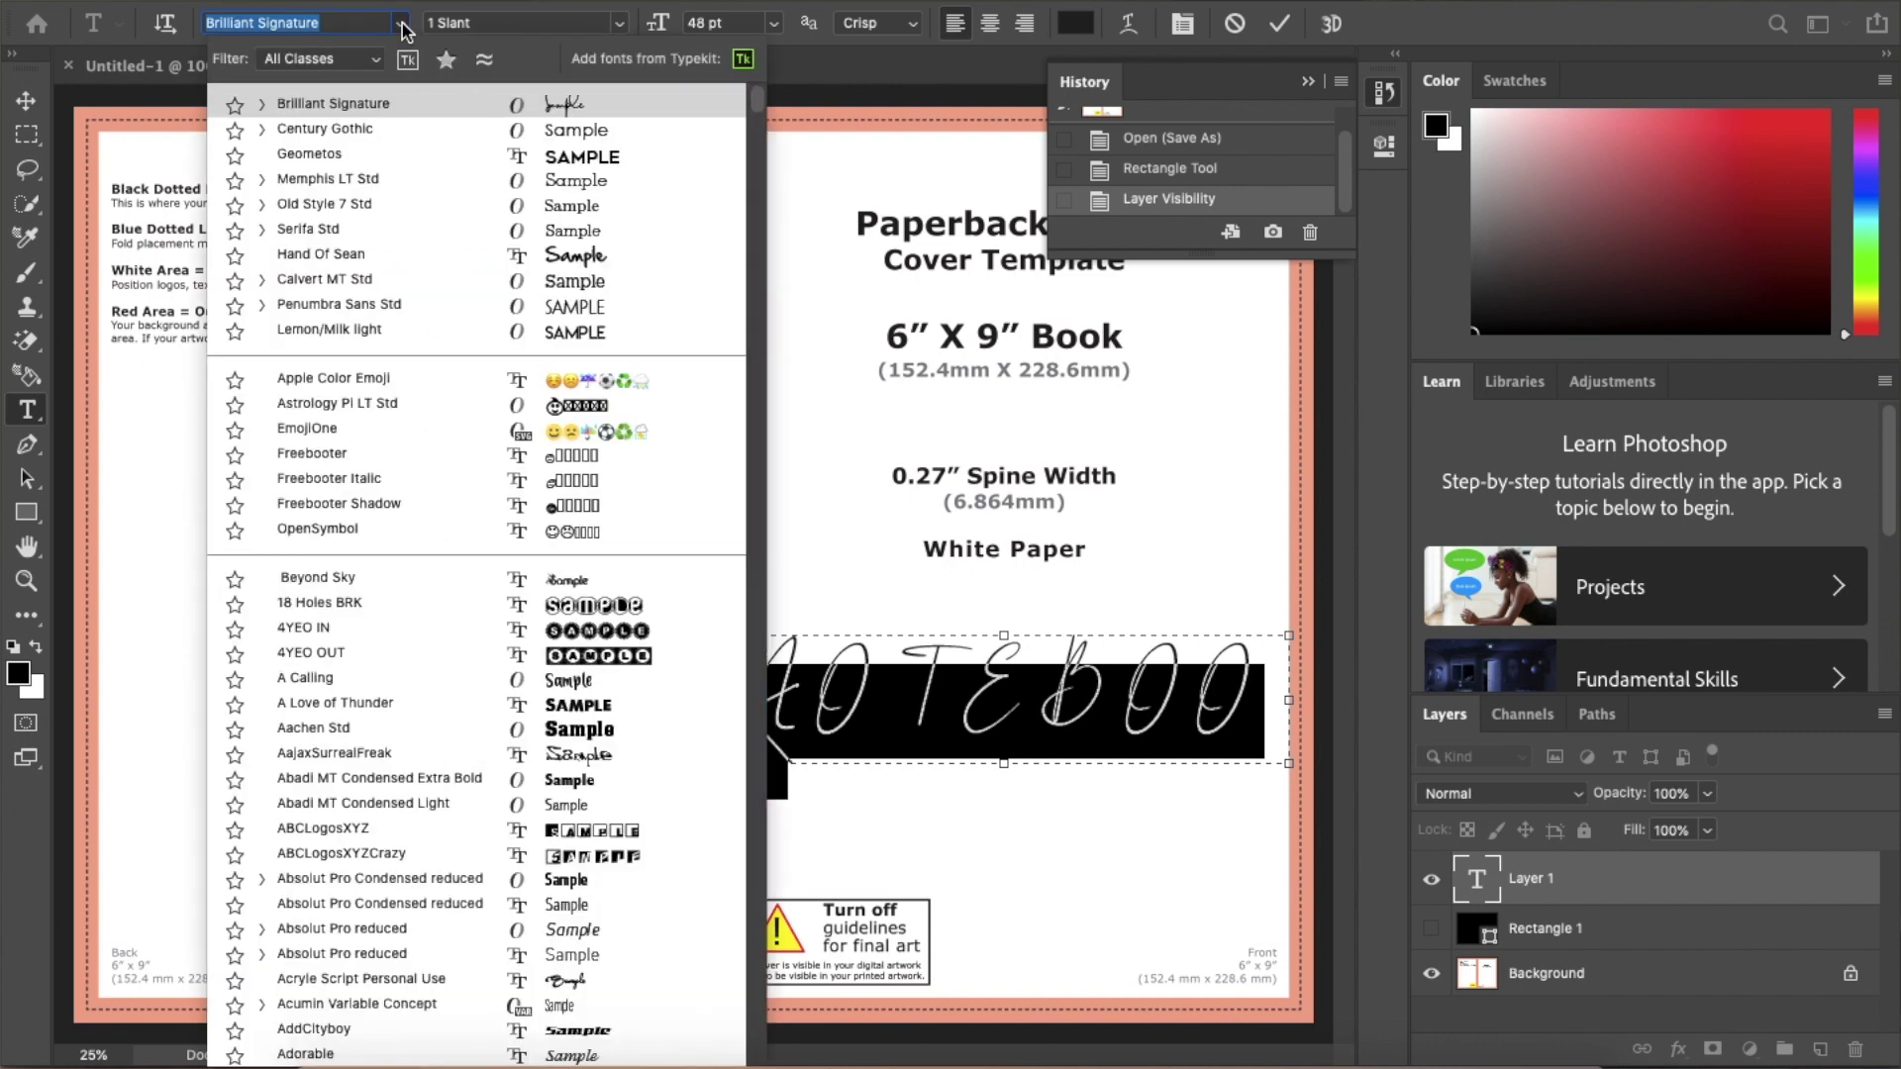
click(305, 152)
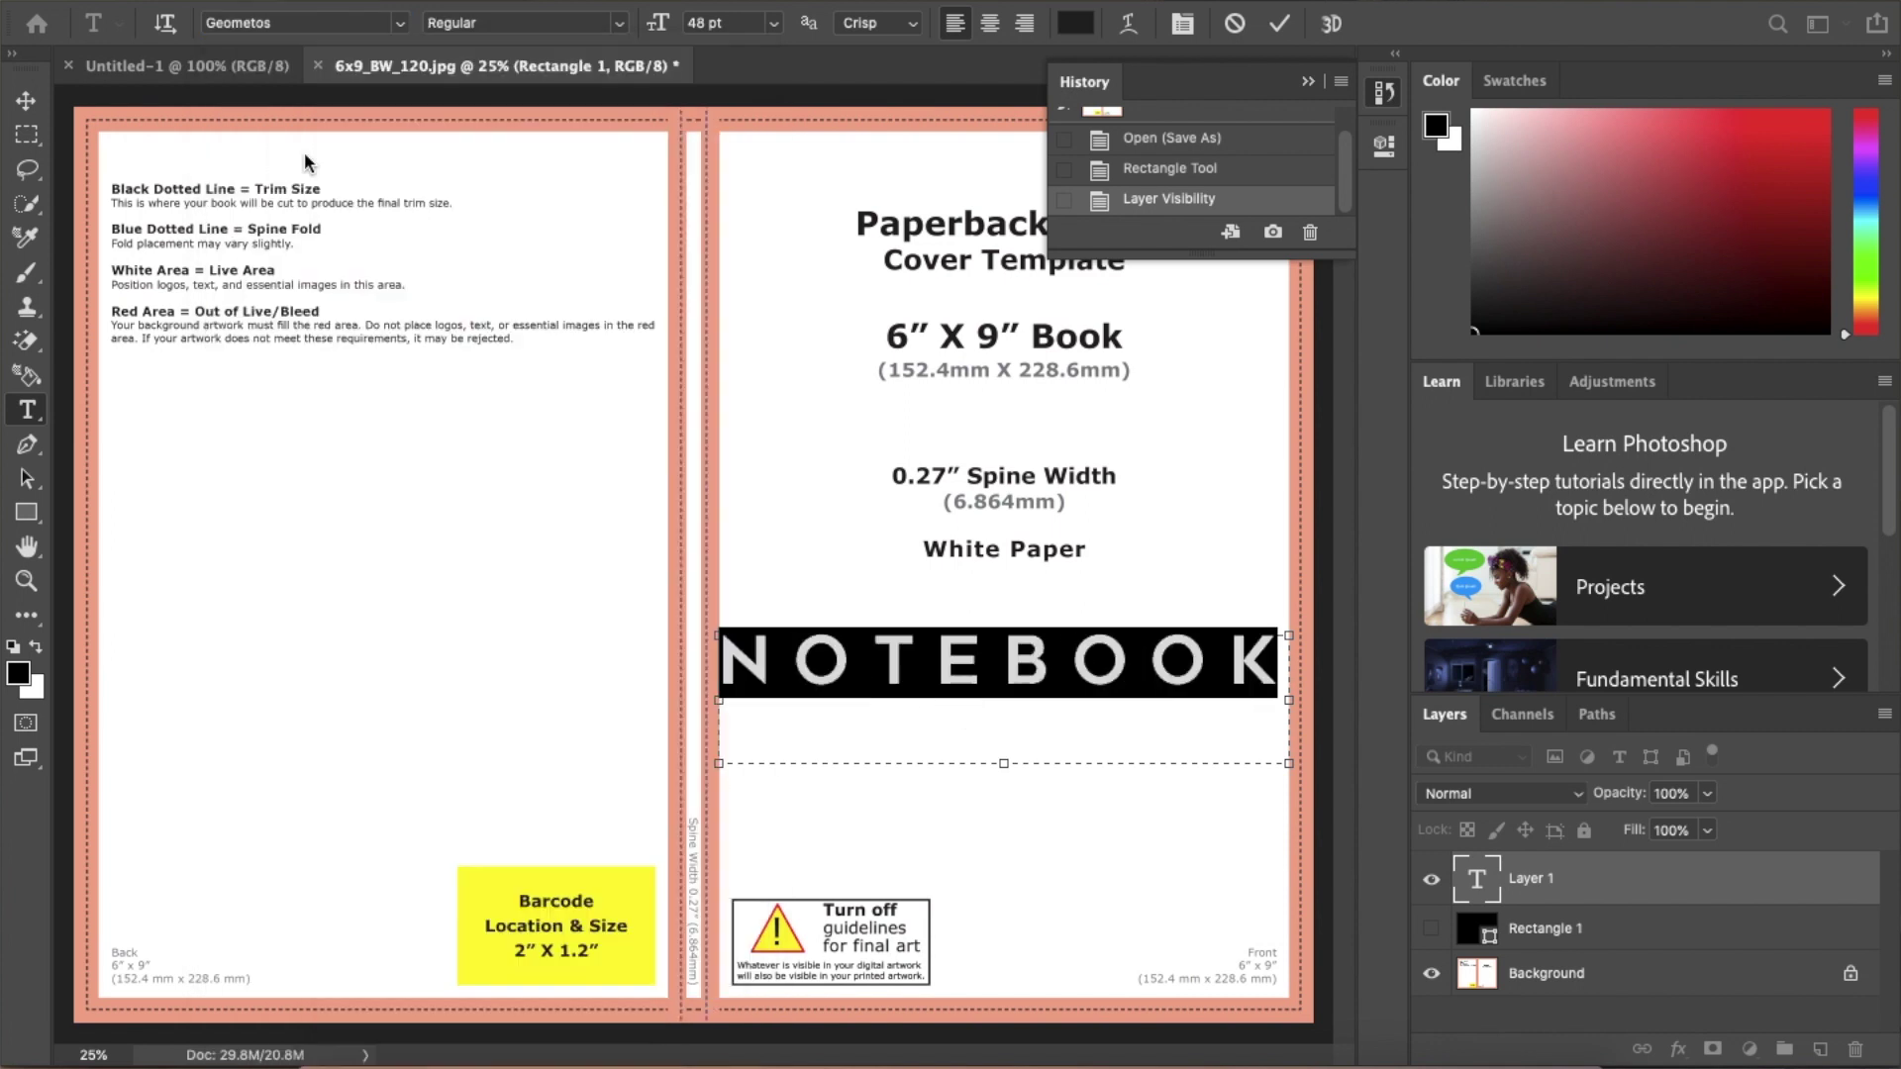
click(774, 23)
click(734, 279)
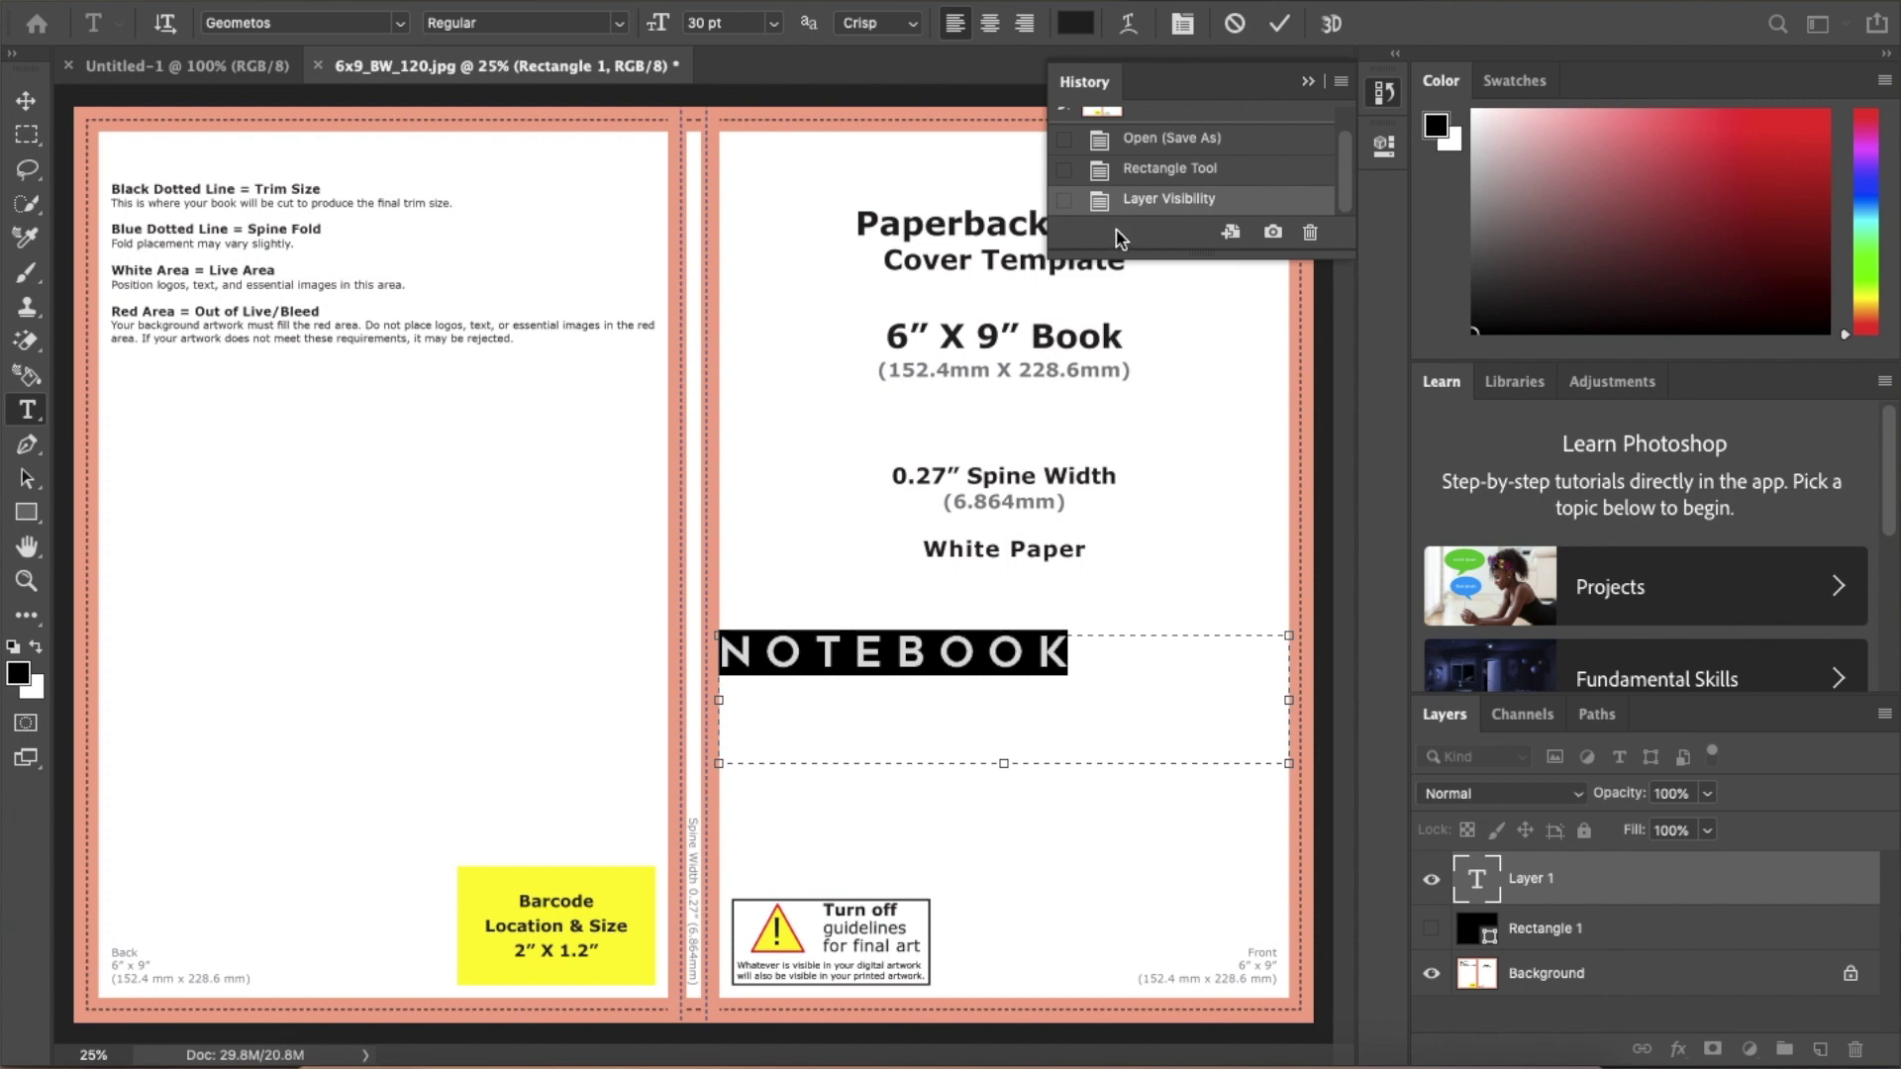
click(989, 22)
click(1307, 83)
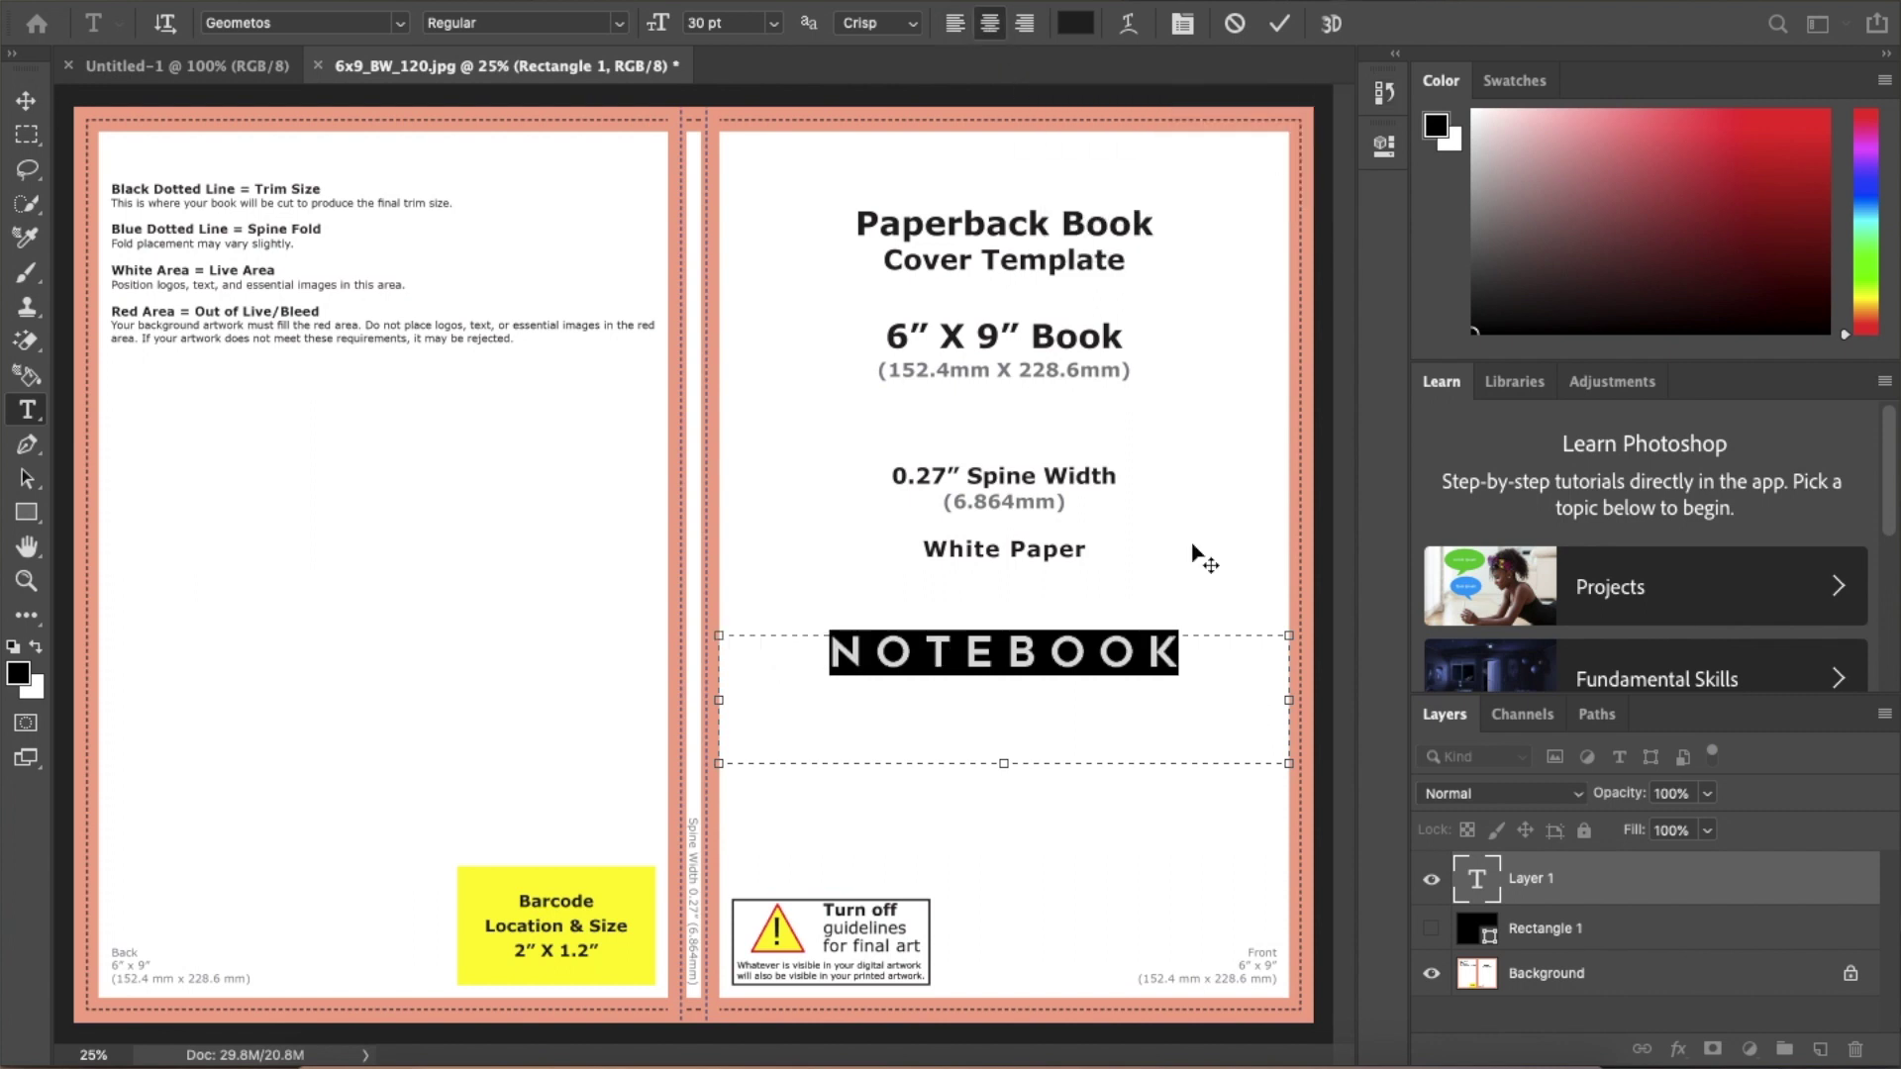
- Move the NOTEBOOK text up over the template's "Paperback Book" title and show the black rectangle layer again
drag(1044, 812, 1046, 415)
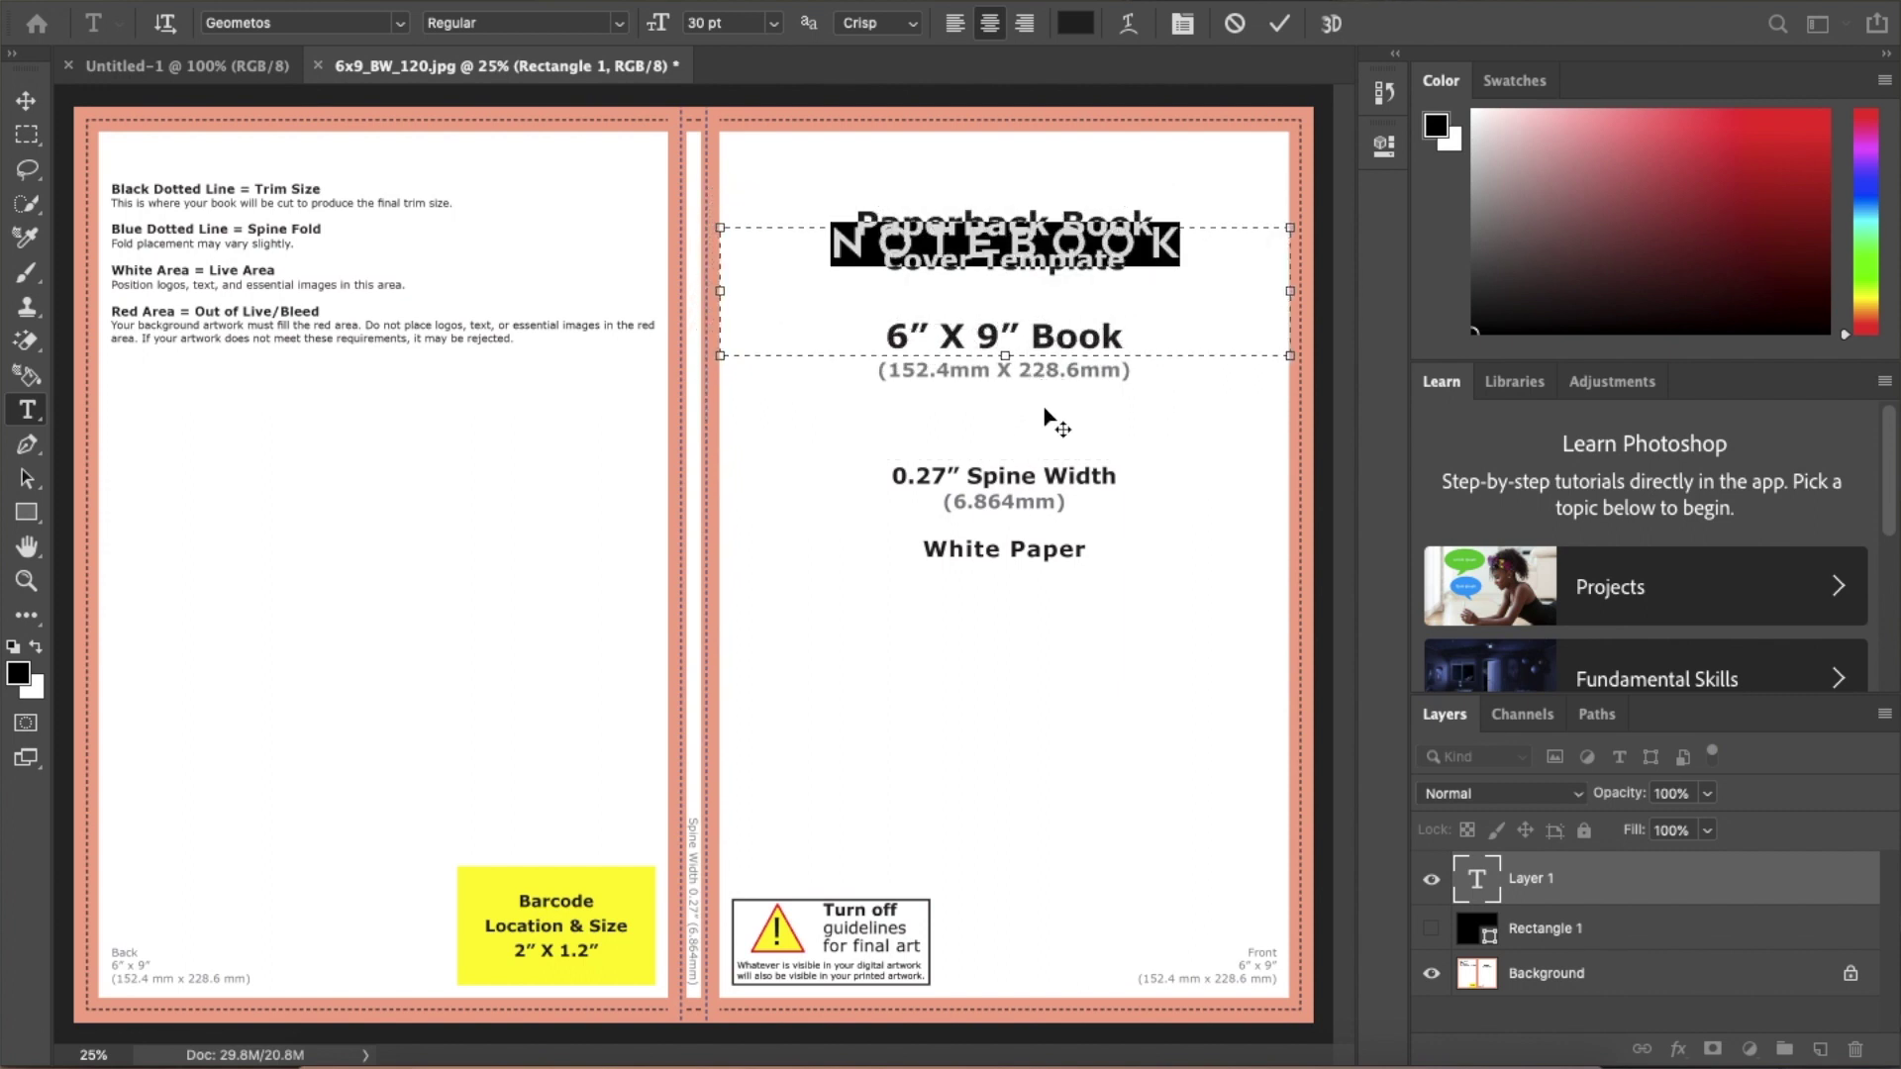
click(27, 100)
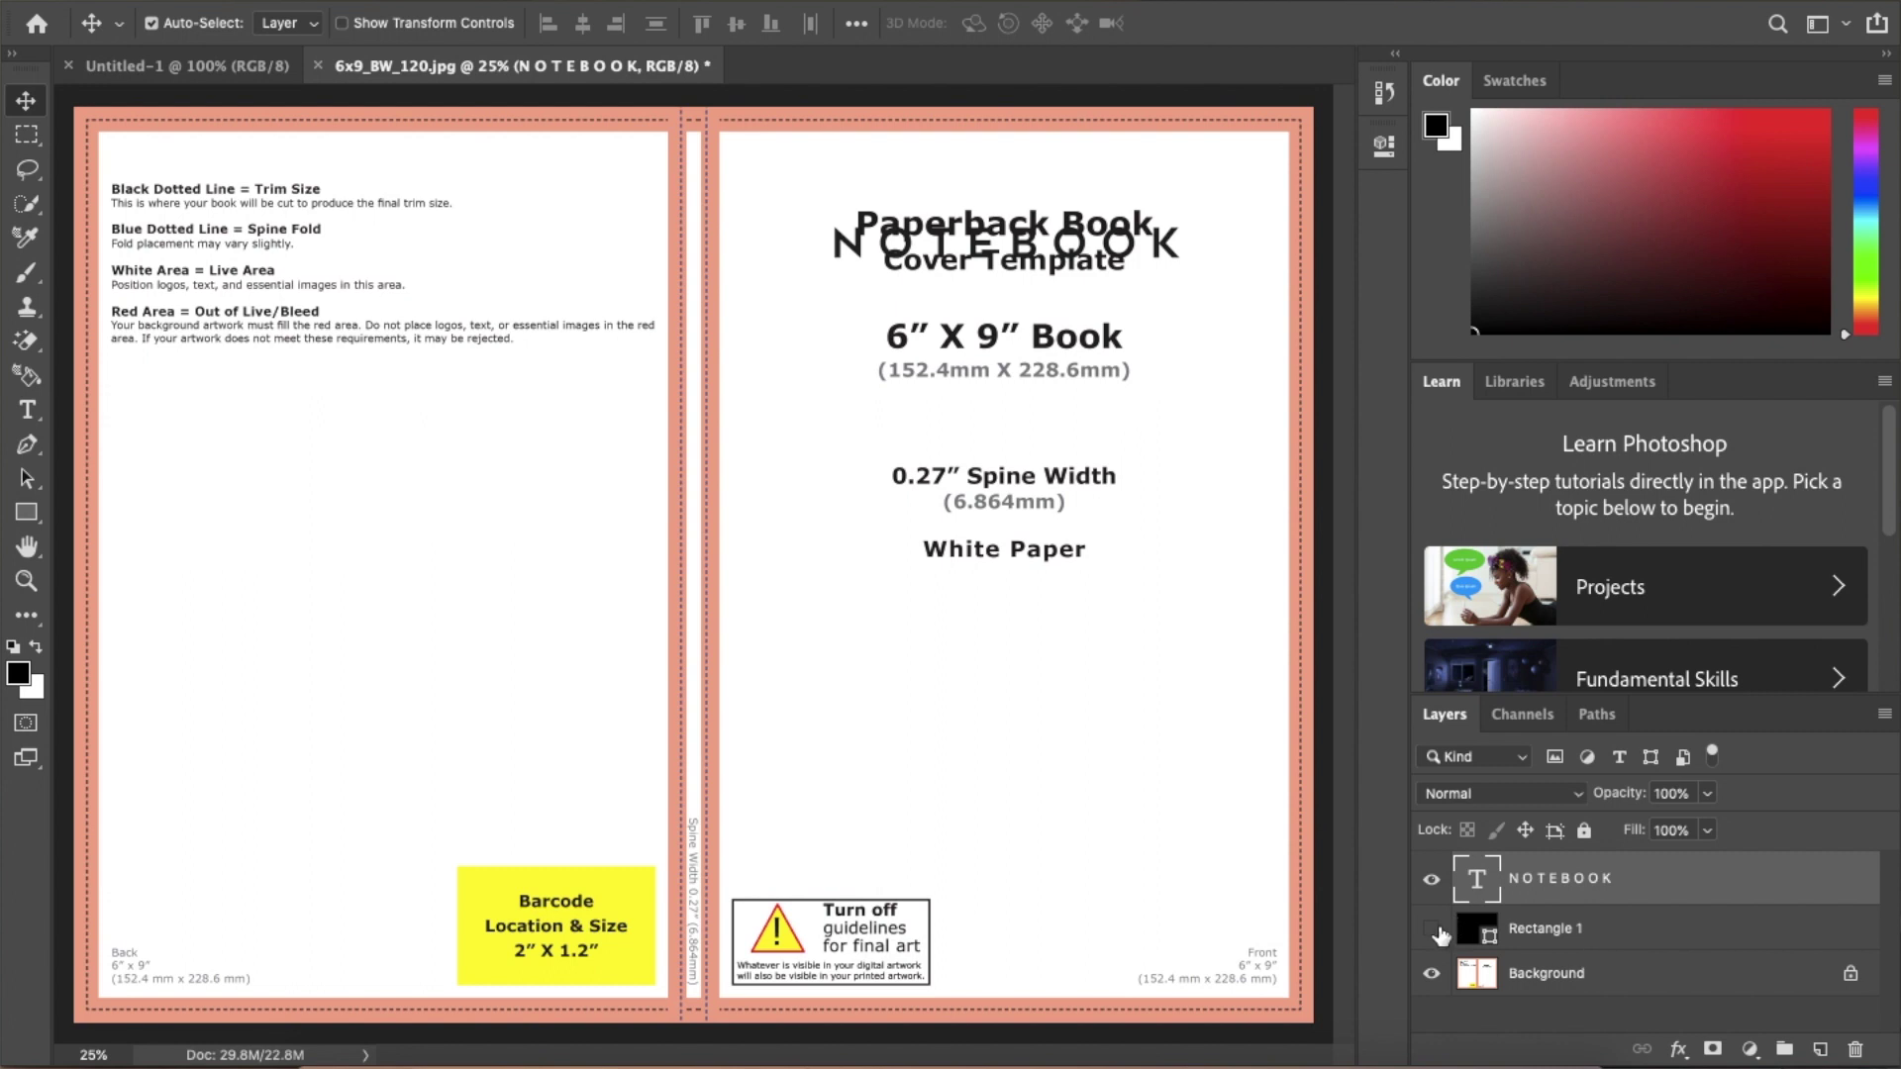
click(1432, 929)
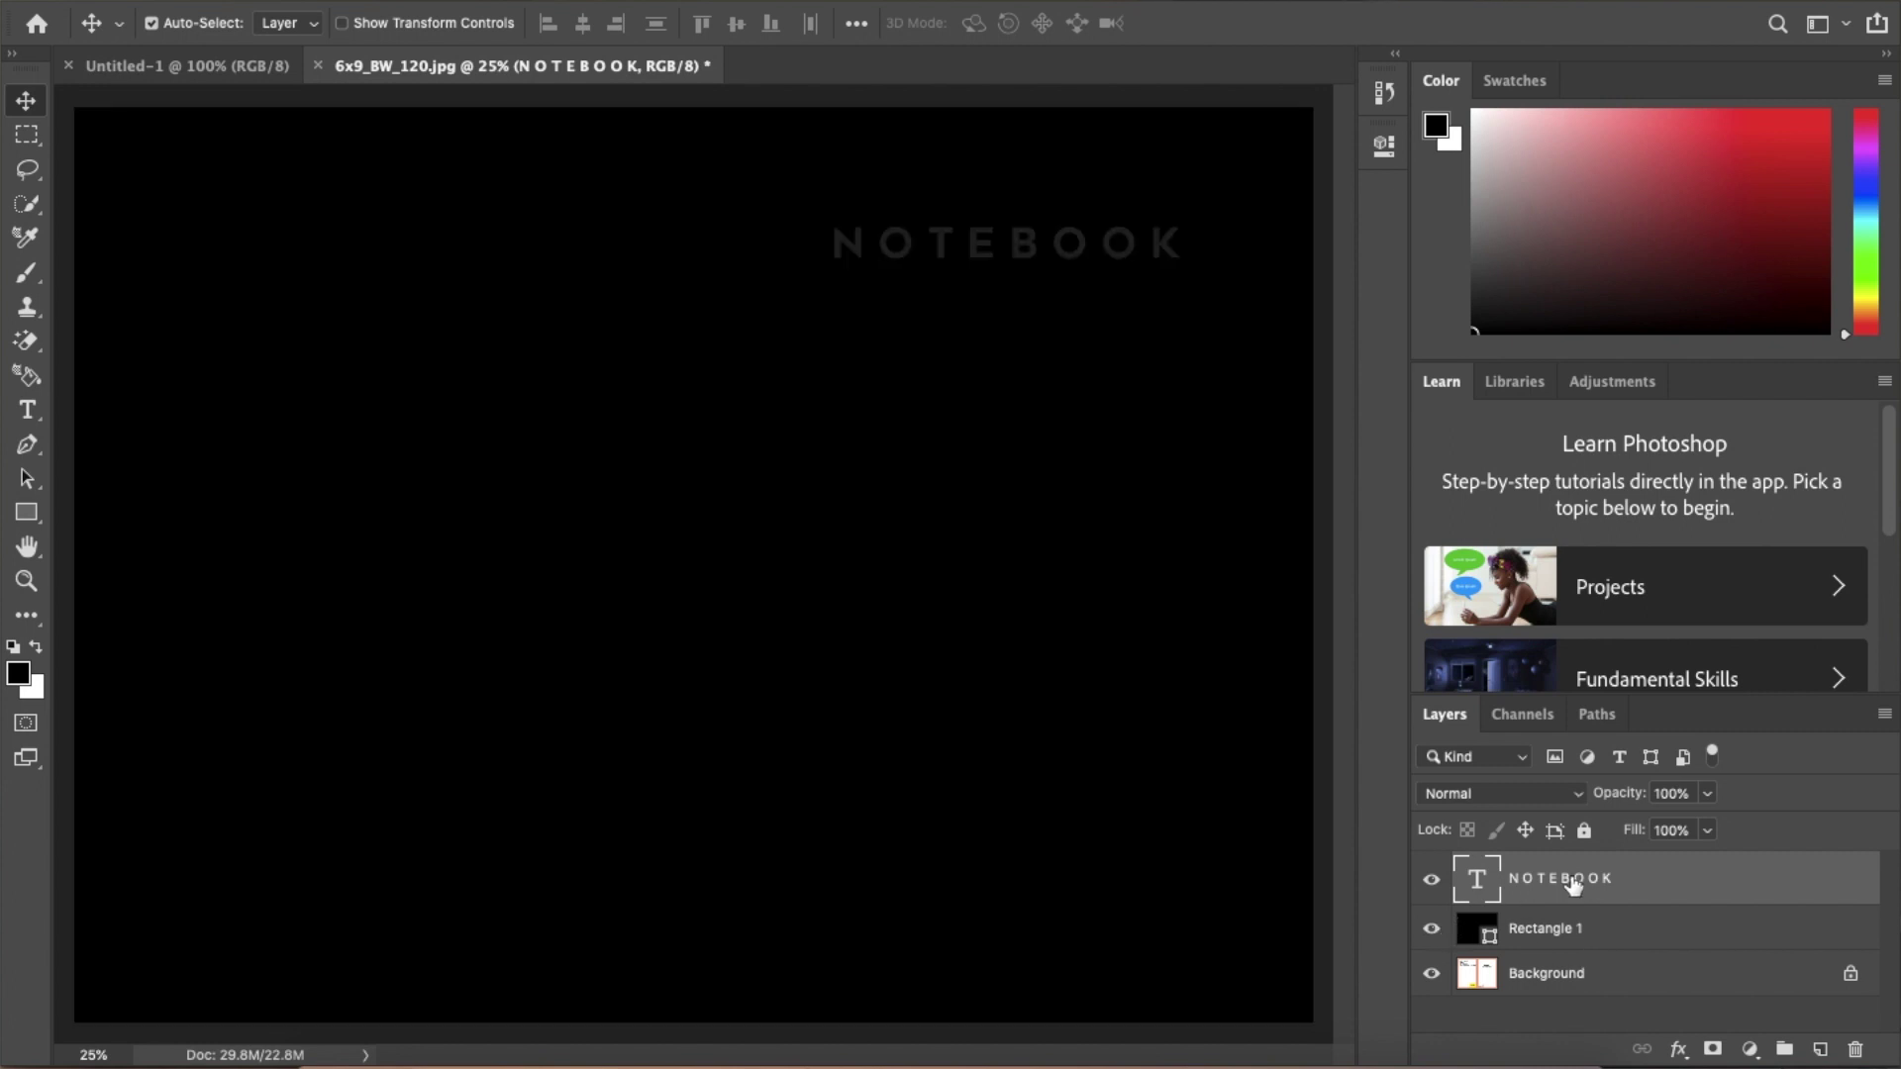
- Change the colour of the whole NOTEBOOK text to white (FFFFFF)
click(27, 408)
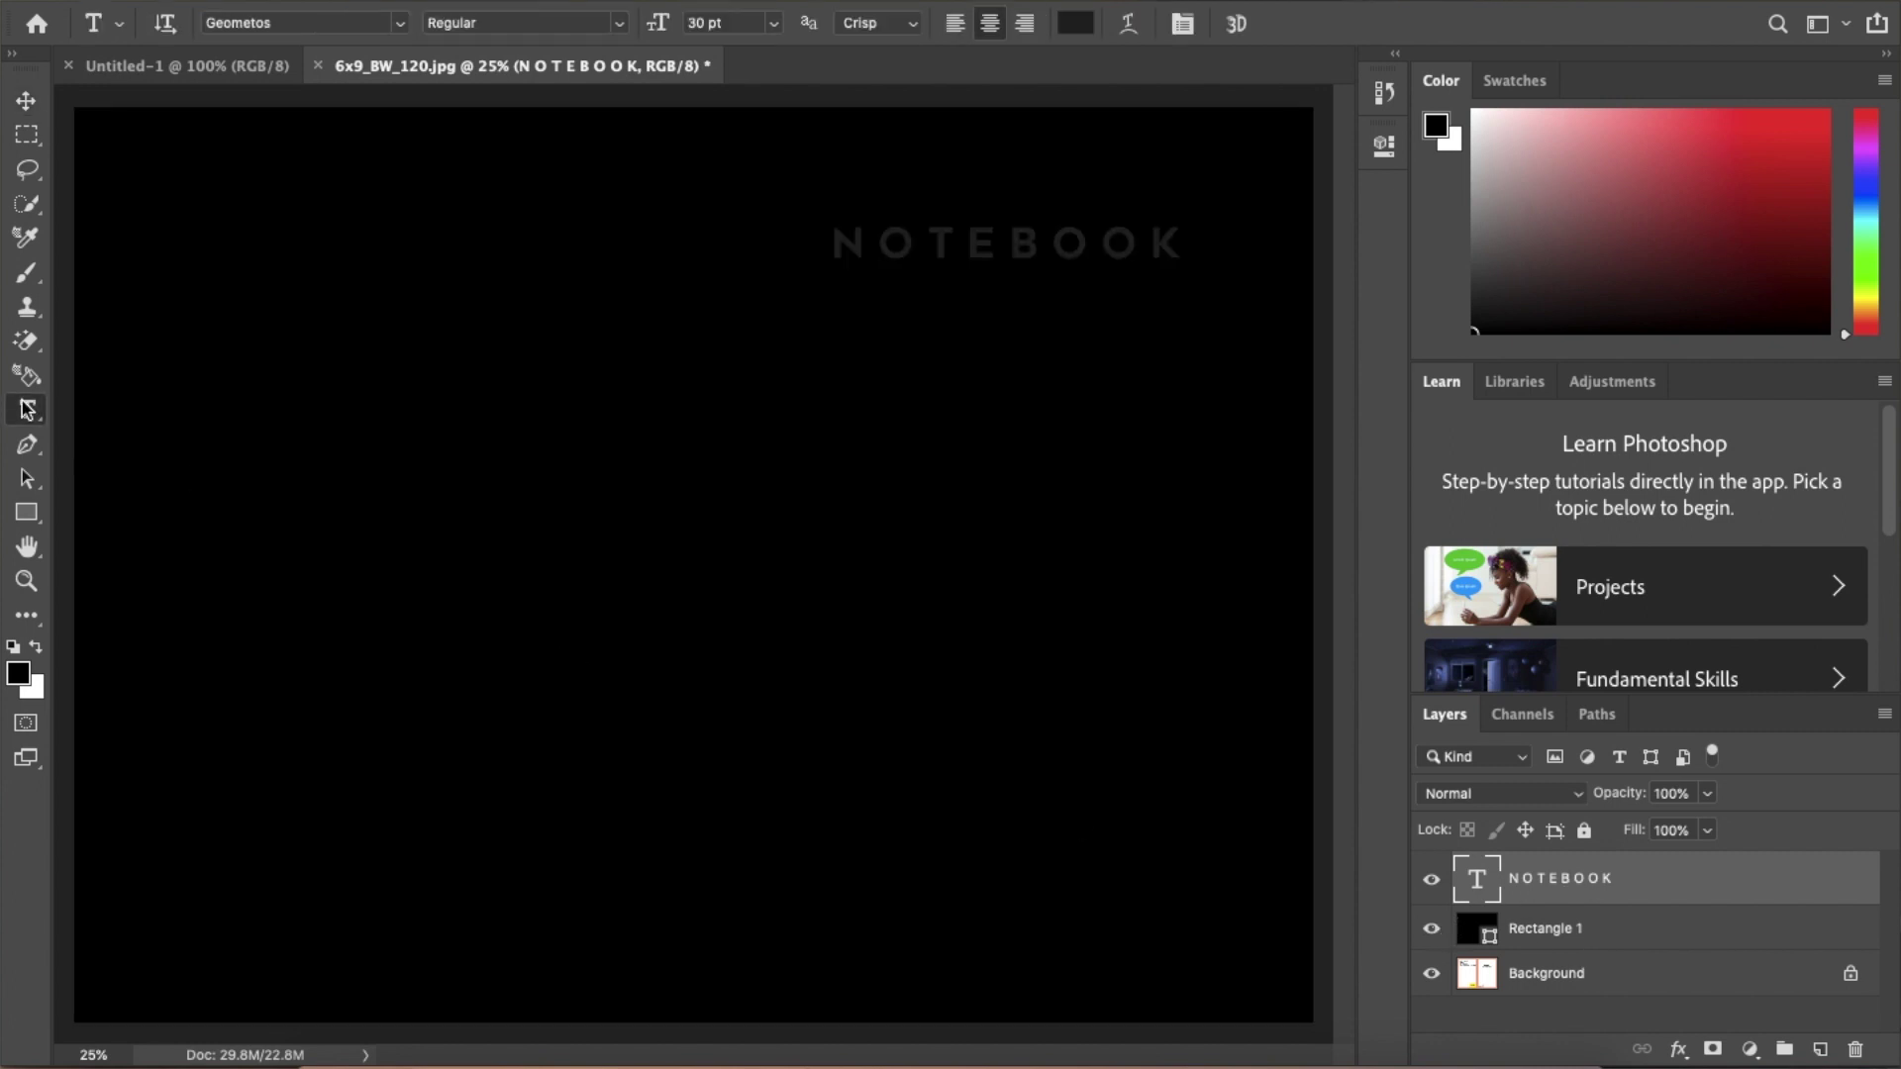
click(1025, 261)
key(super+a)
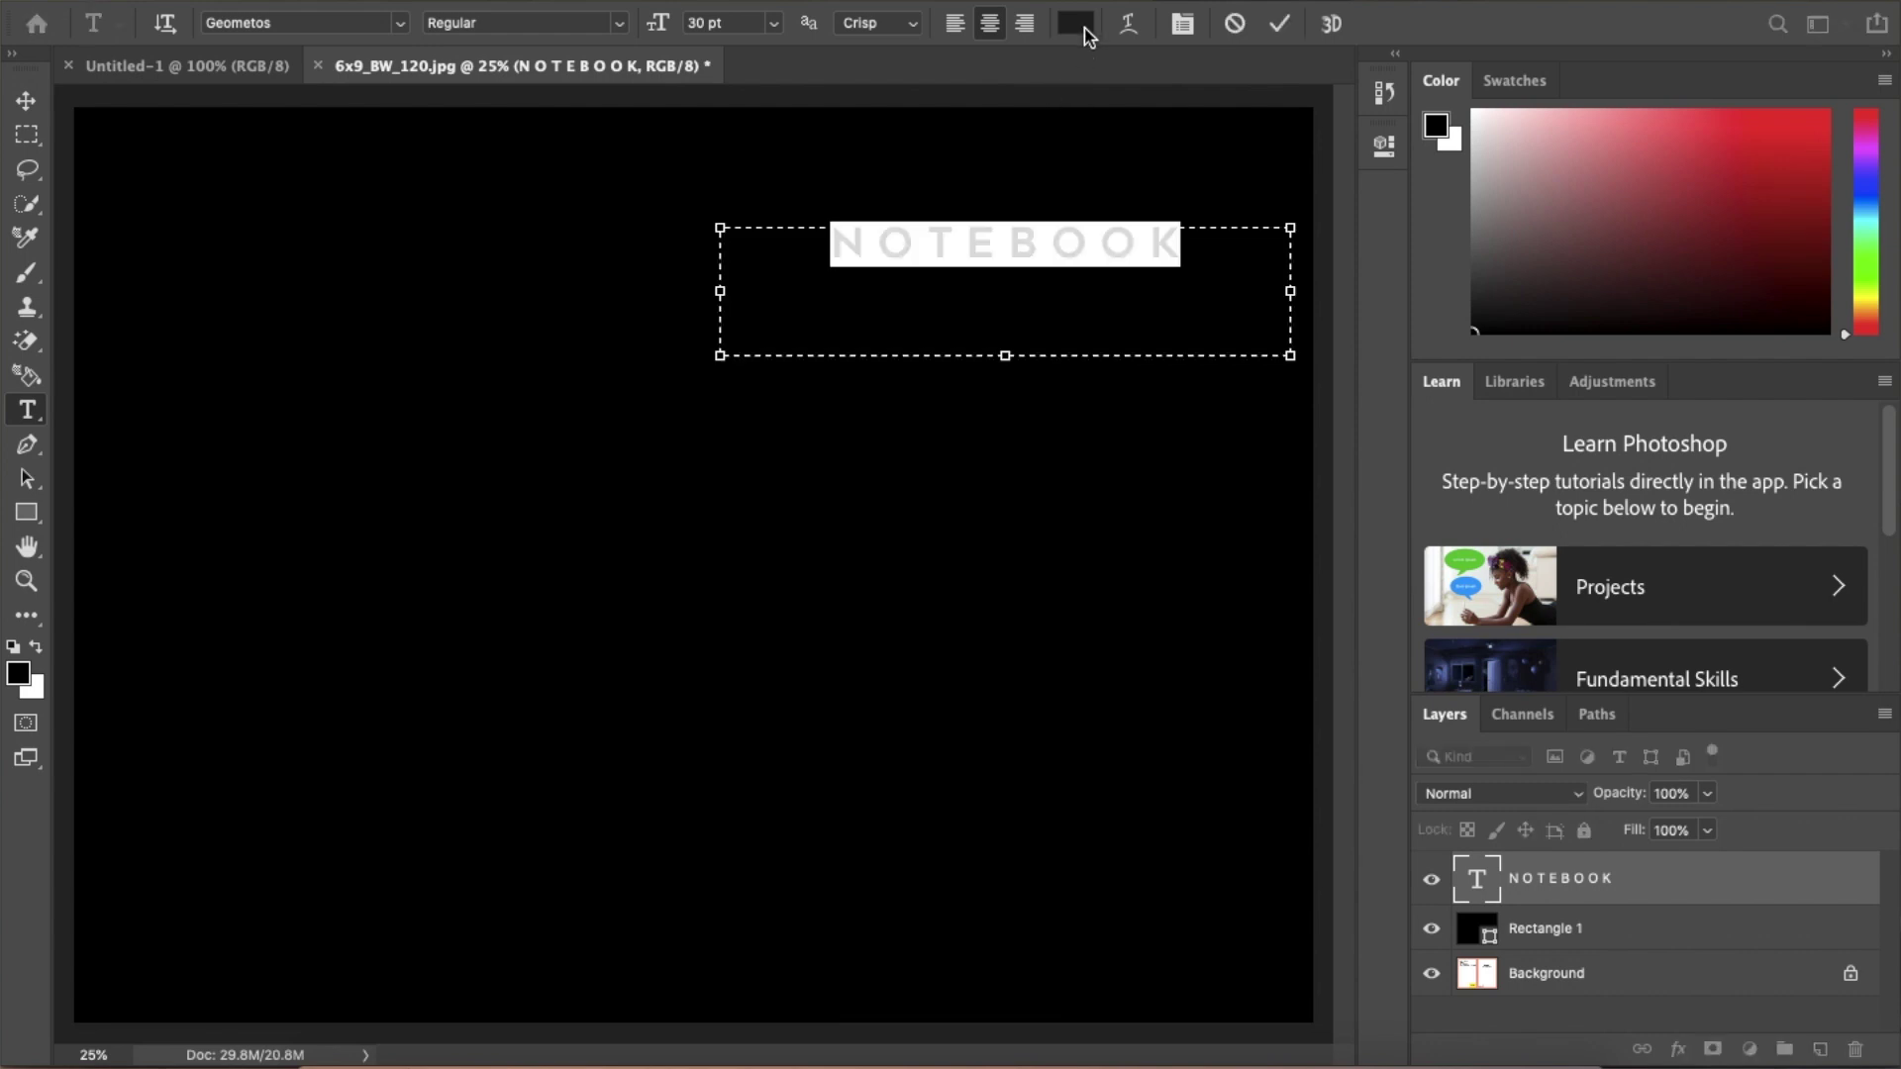
click(1079, 23)
text(FFFFFF)
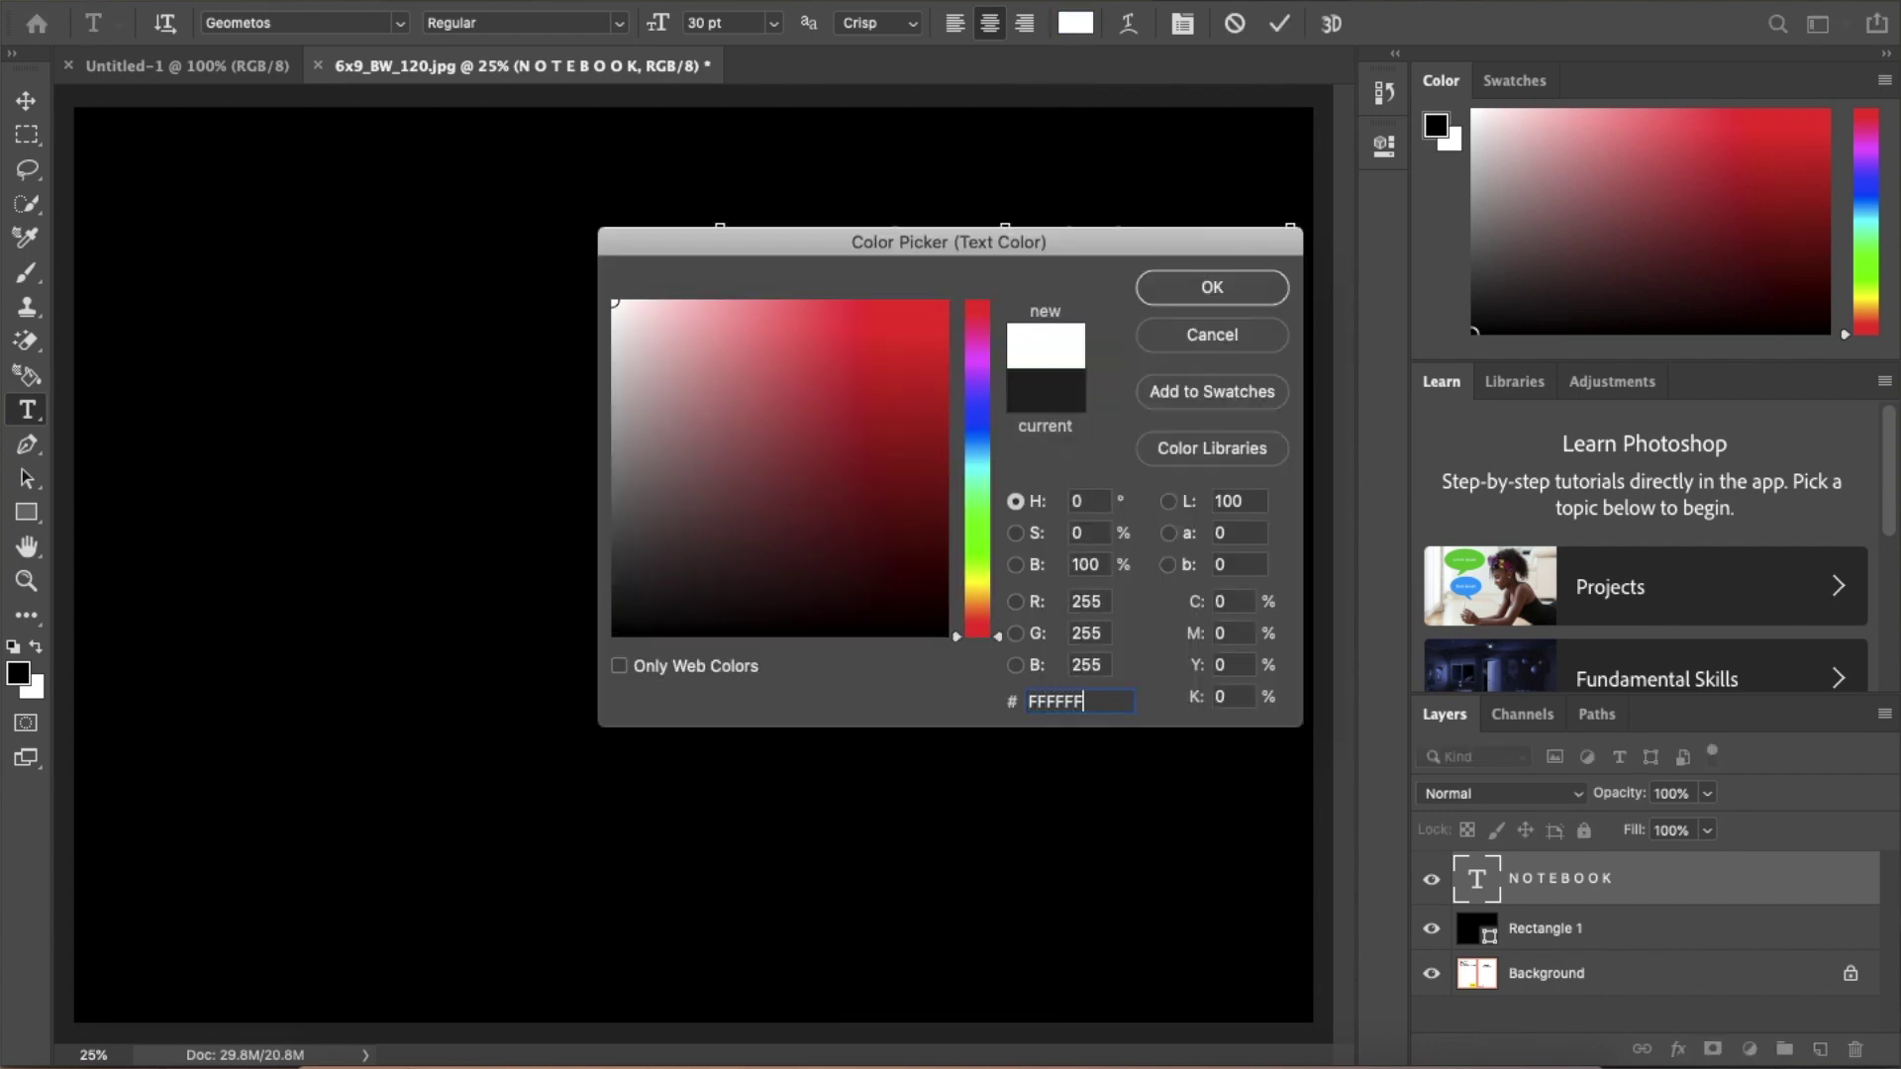
click(1185, 298)
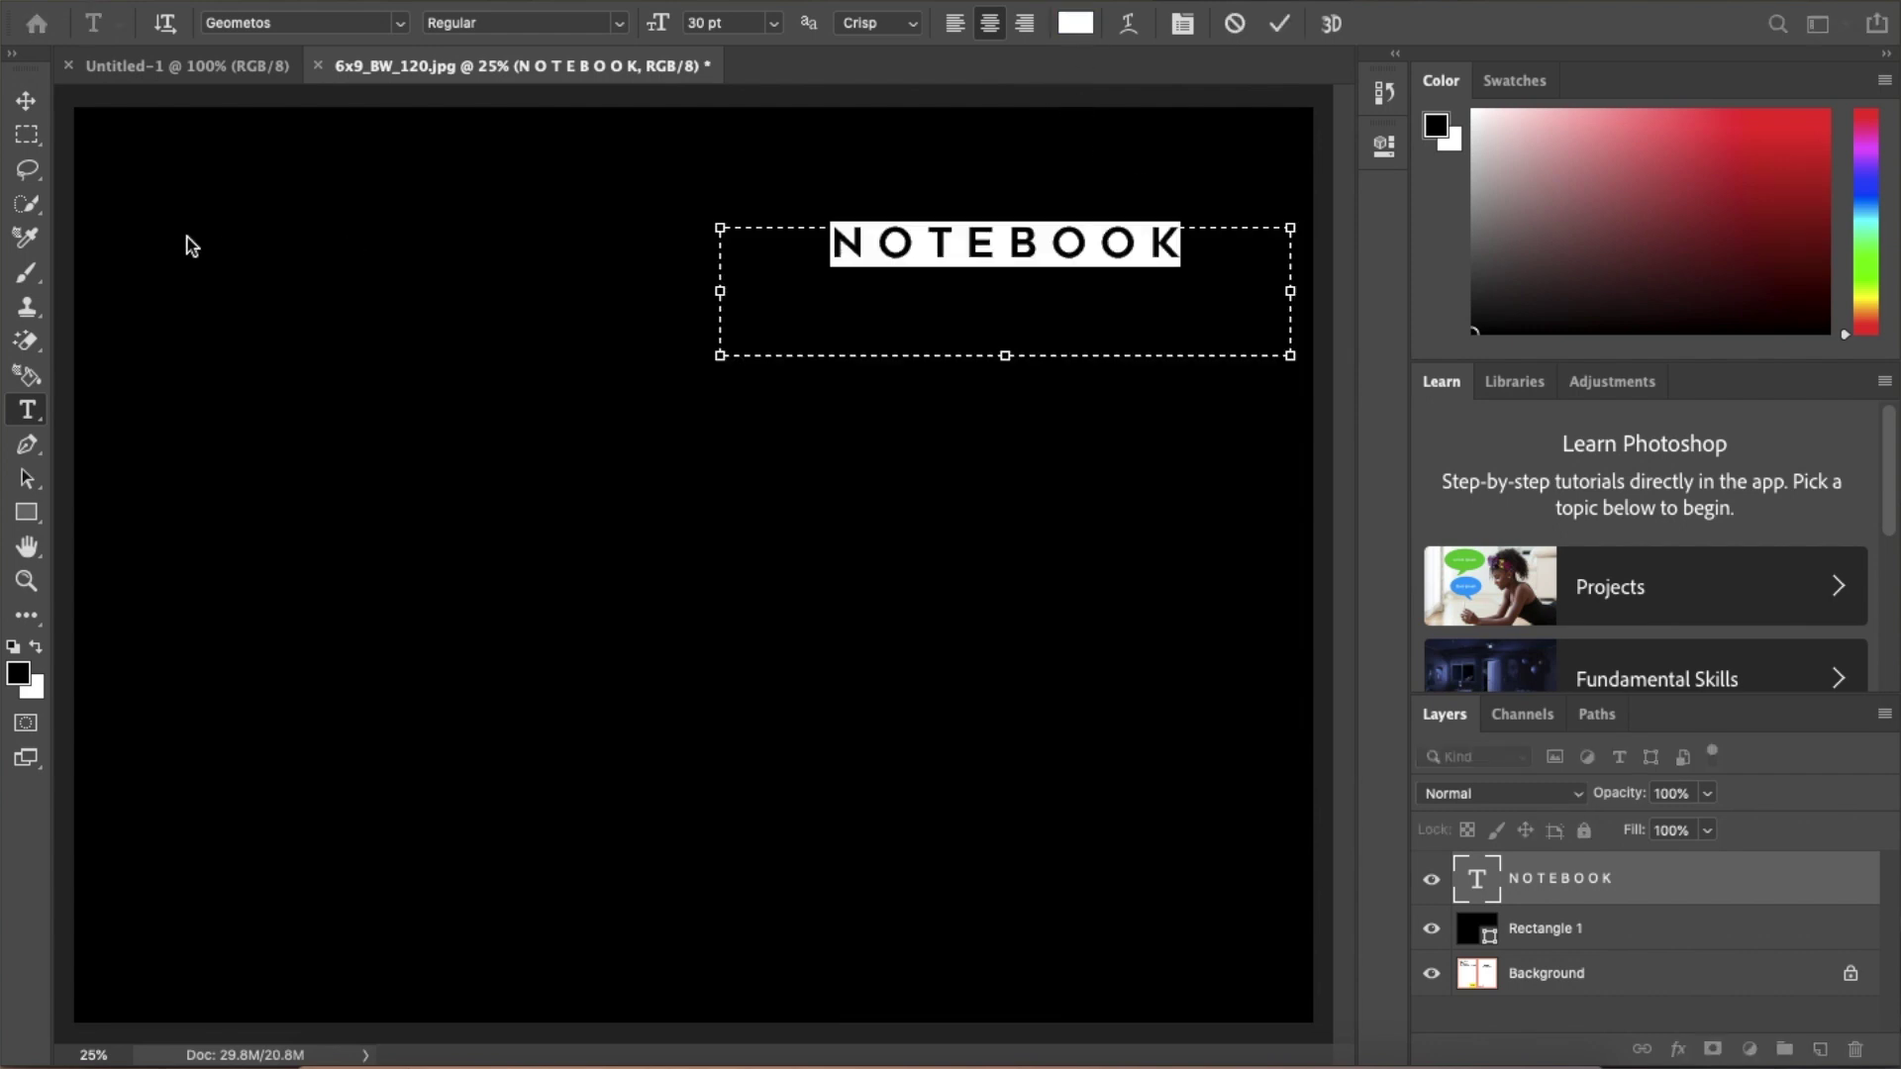
- Finish editing the NOTEBOOK text, switch to the browser and open the Photopea editor from the search results, closing its introduction banner
click(27, 100)
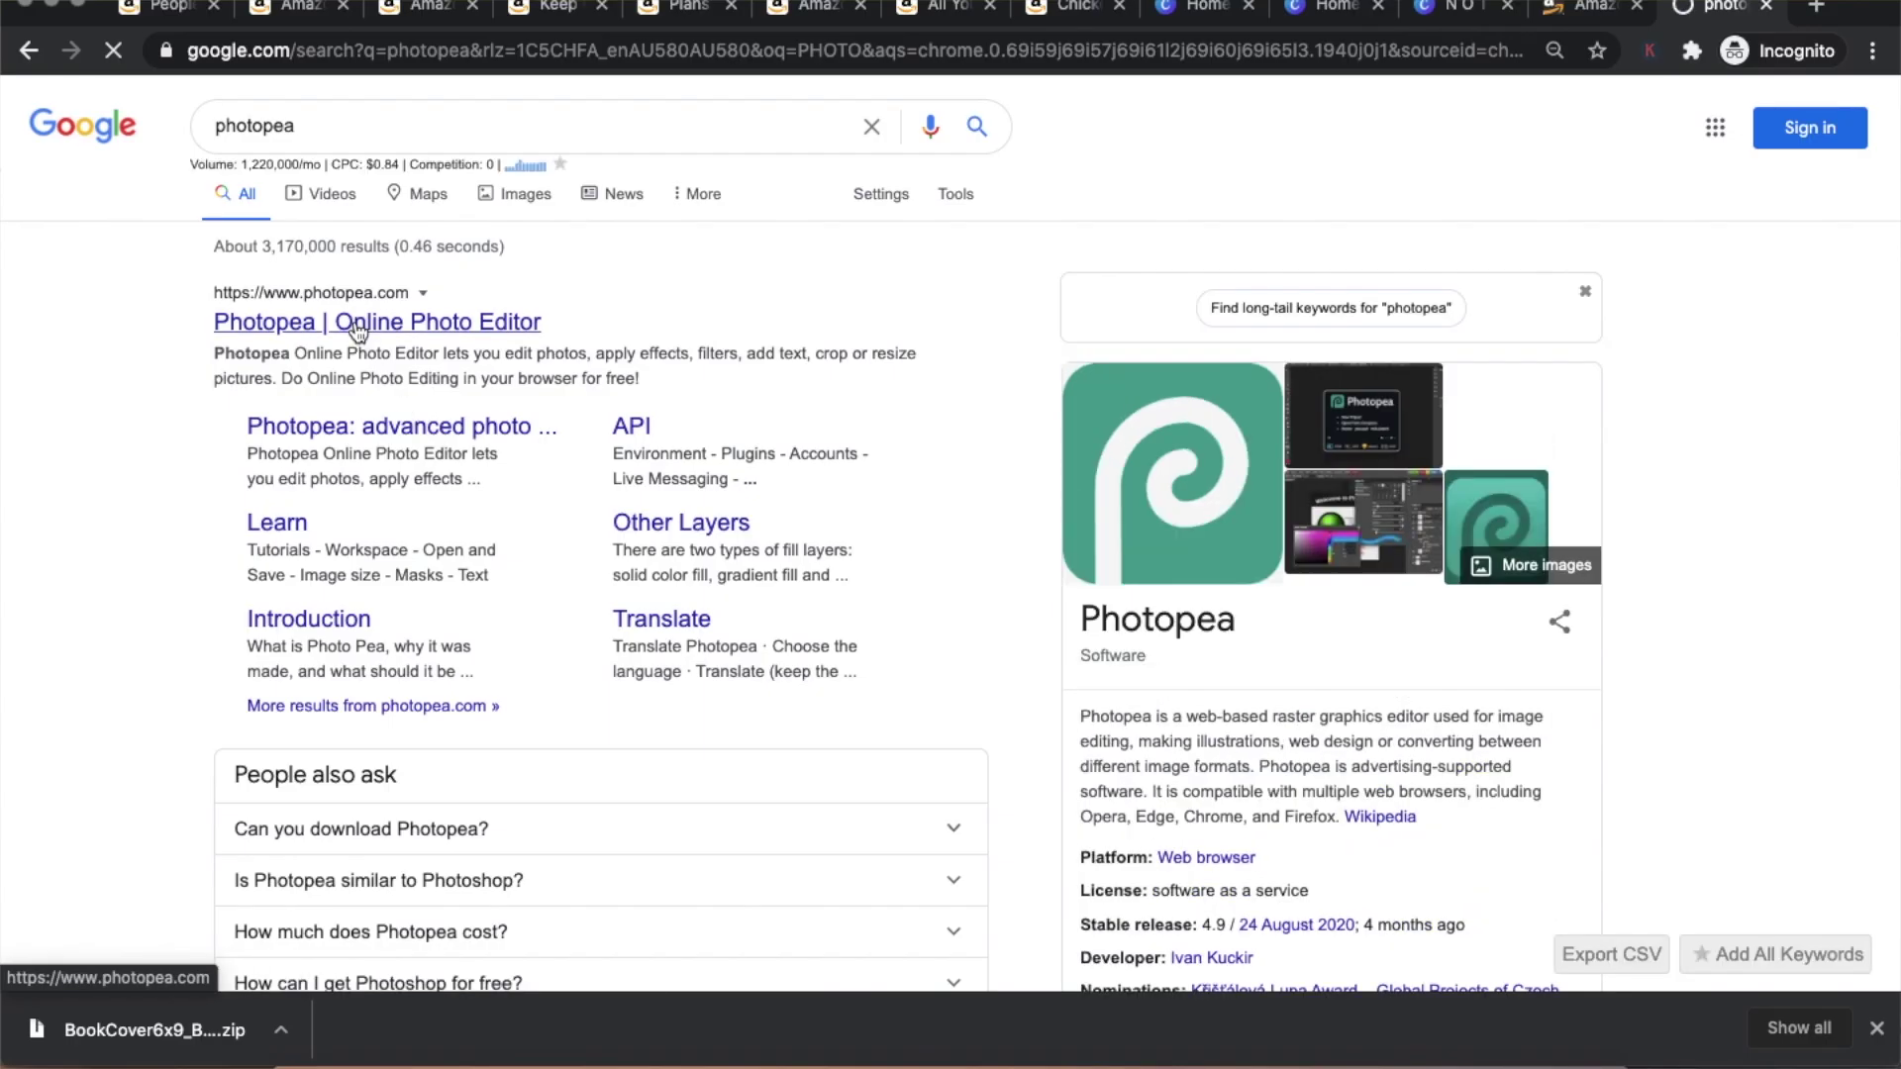
click(358, 324)
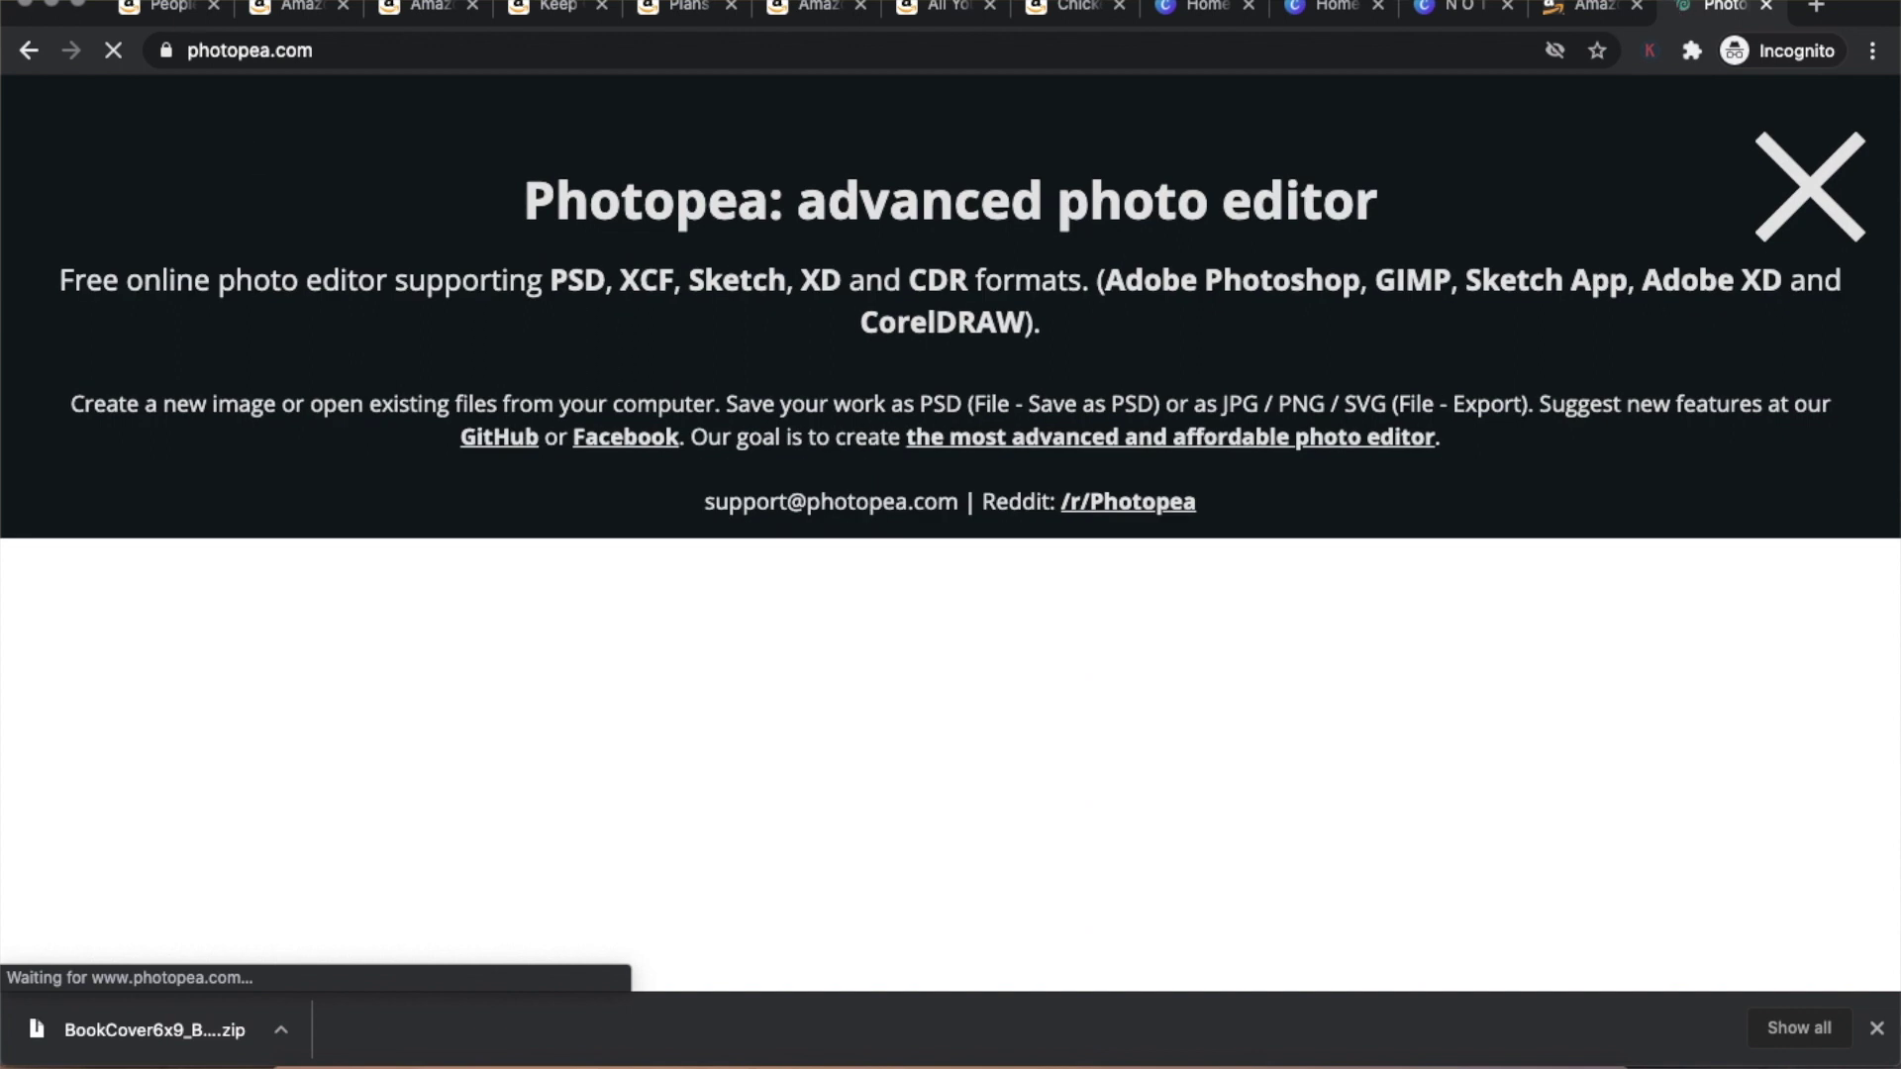
click(78, 4)
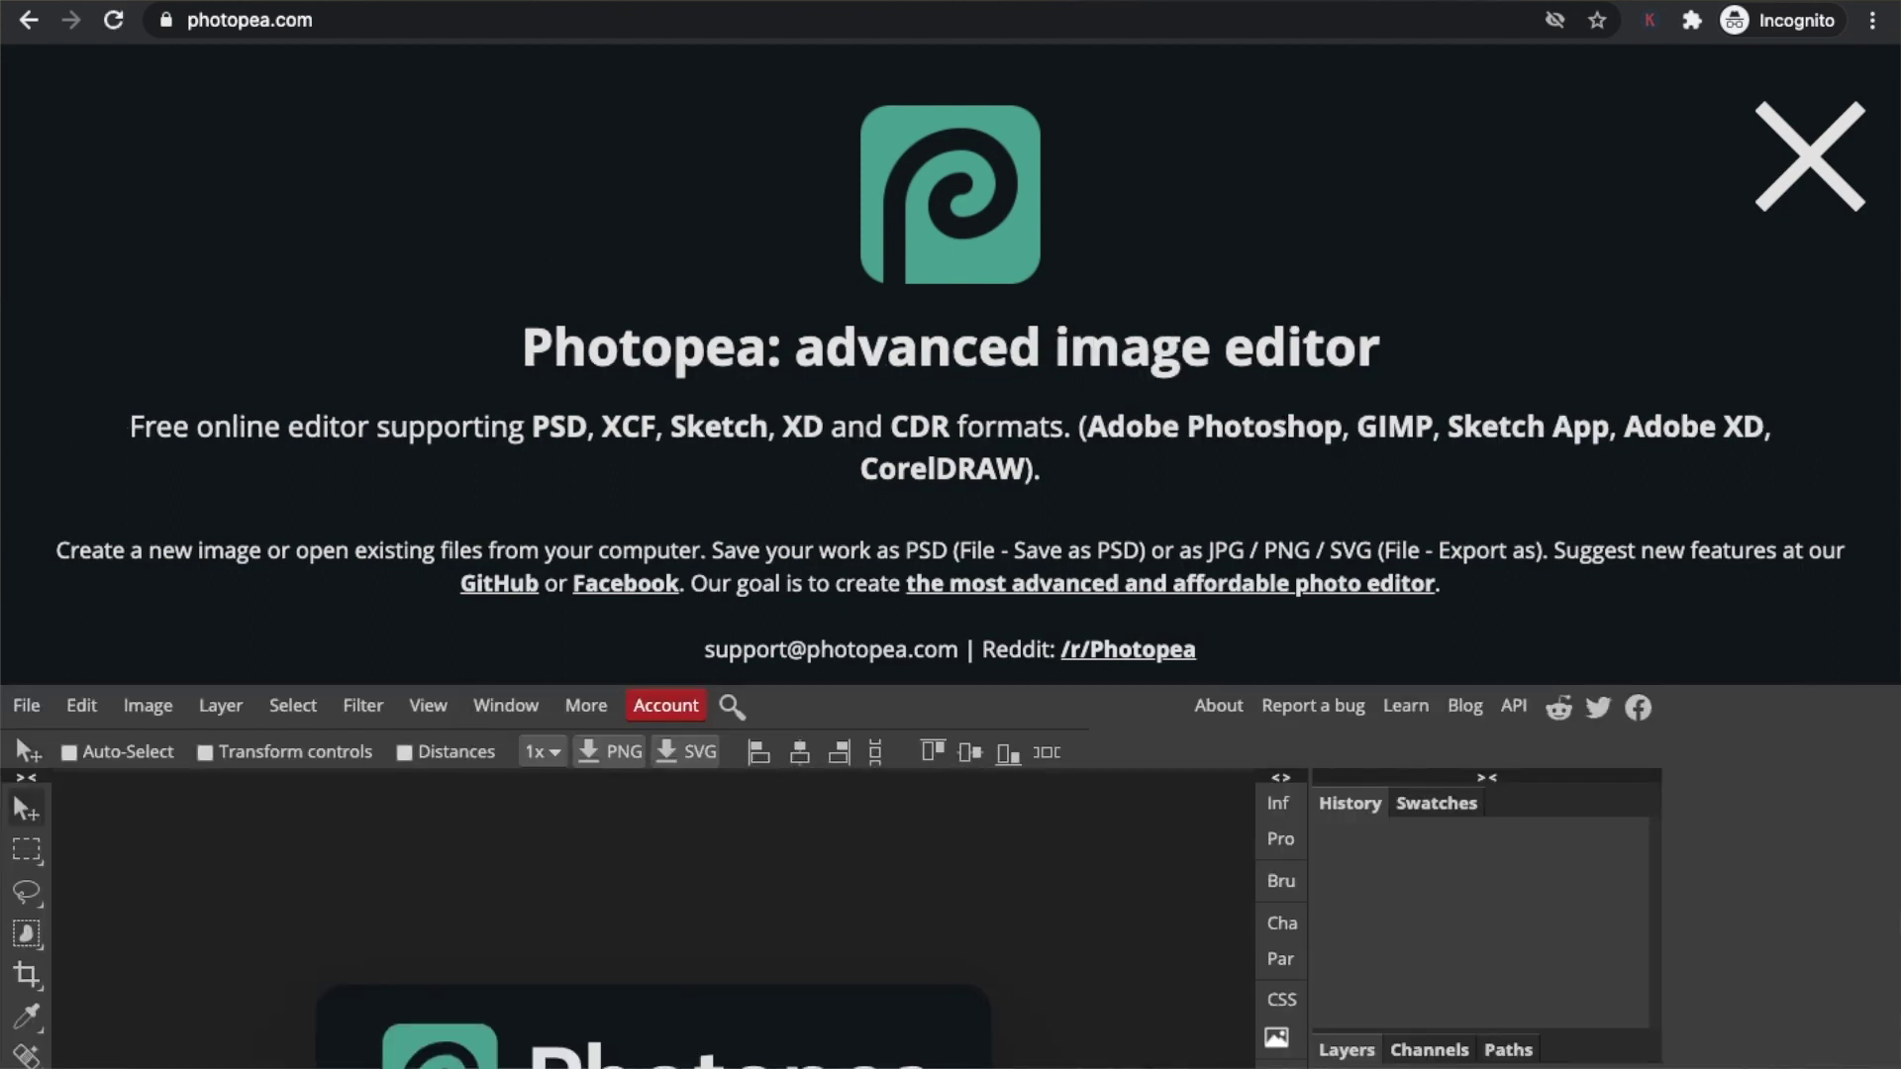
click(1808, 144)
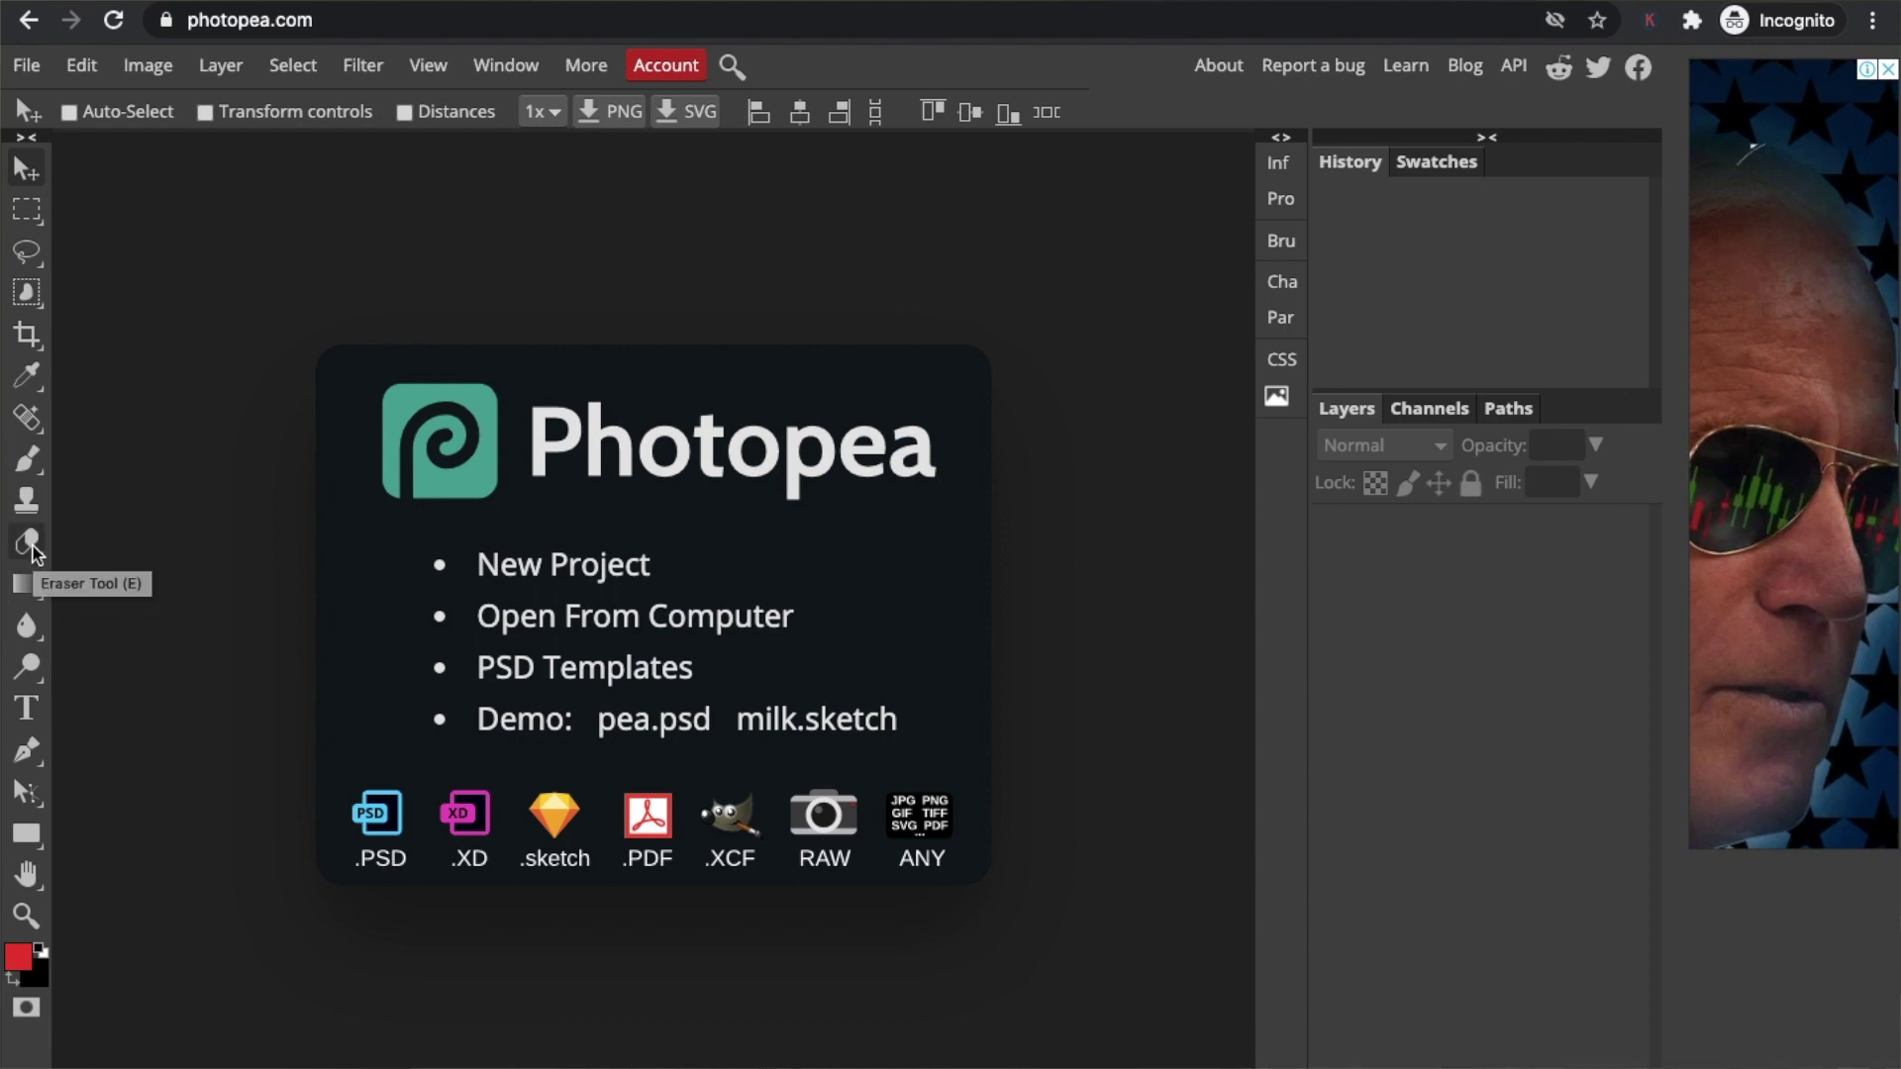
- Examine the eraser and brush tool variants, the brush blend modes and the brush size, hardness and tip presets
click(30, 471)
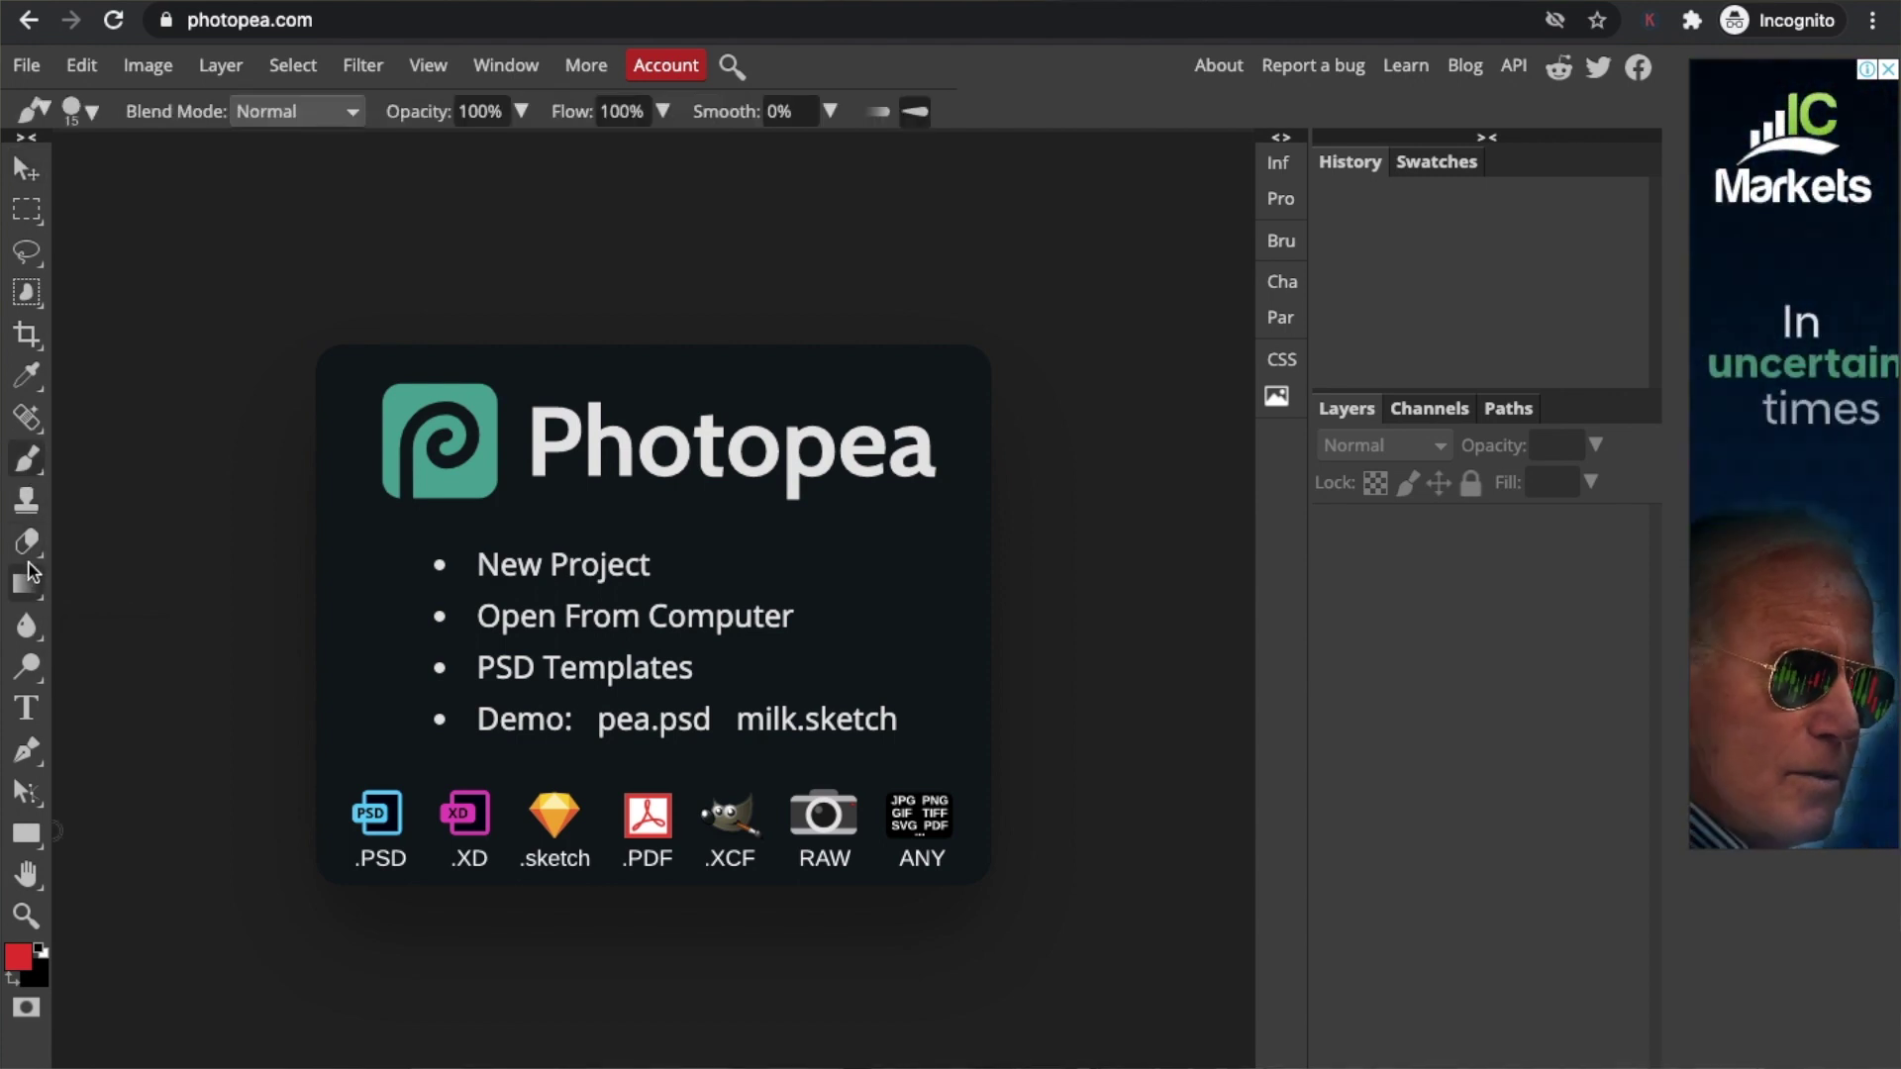
right_click(30, 560)
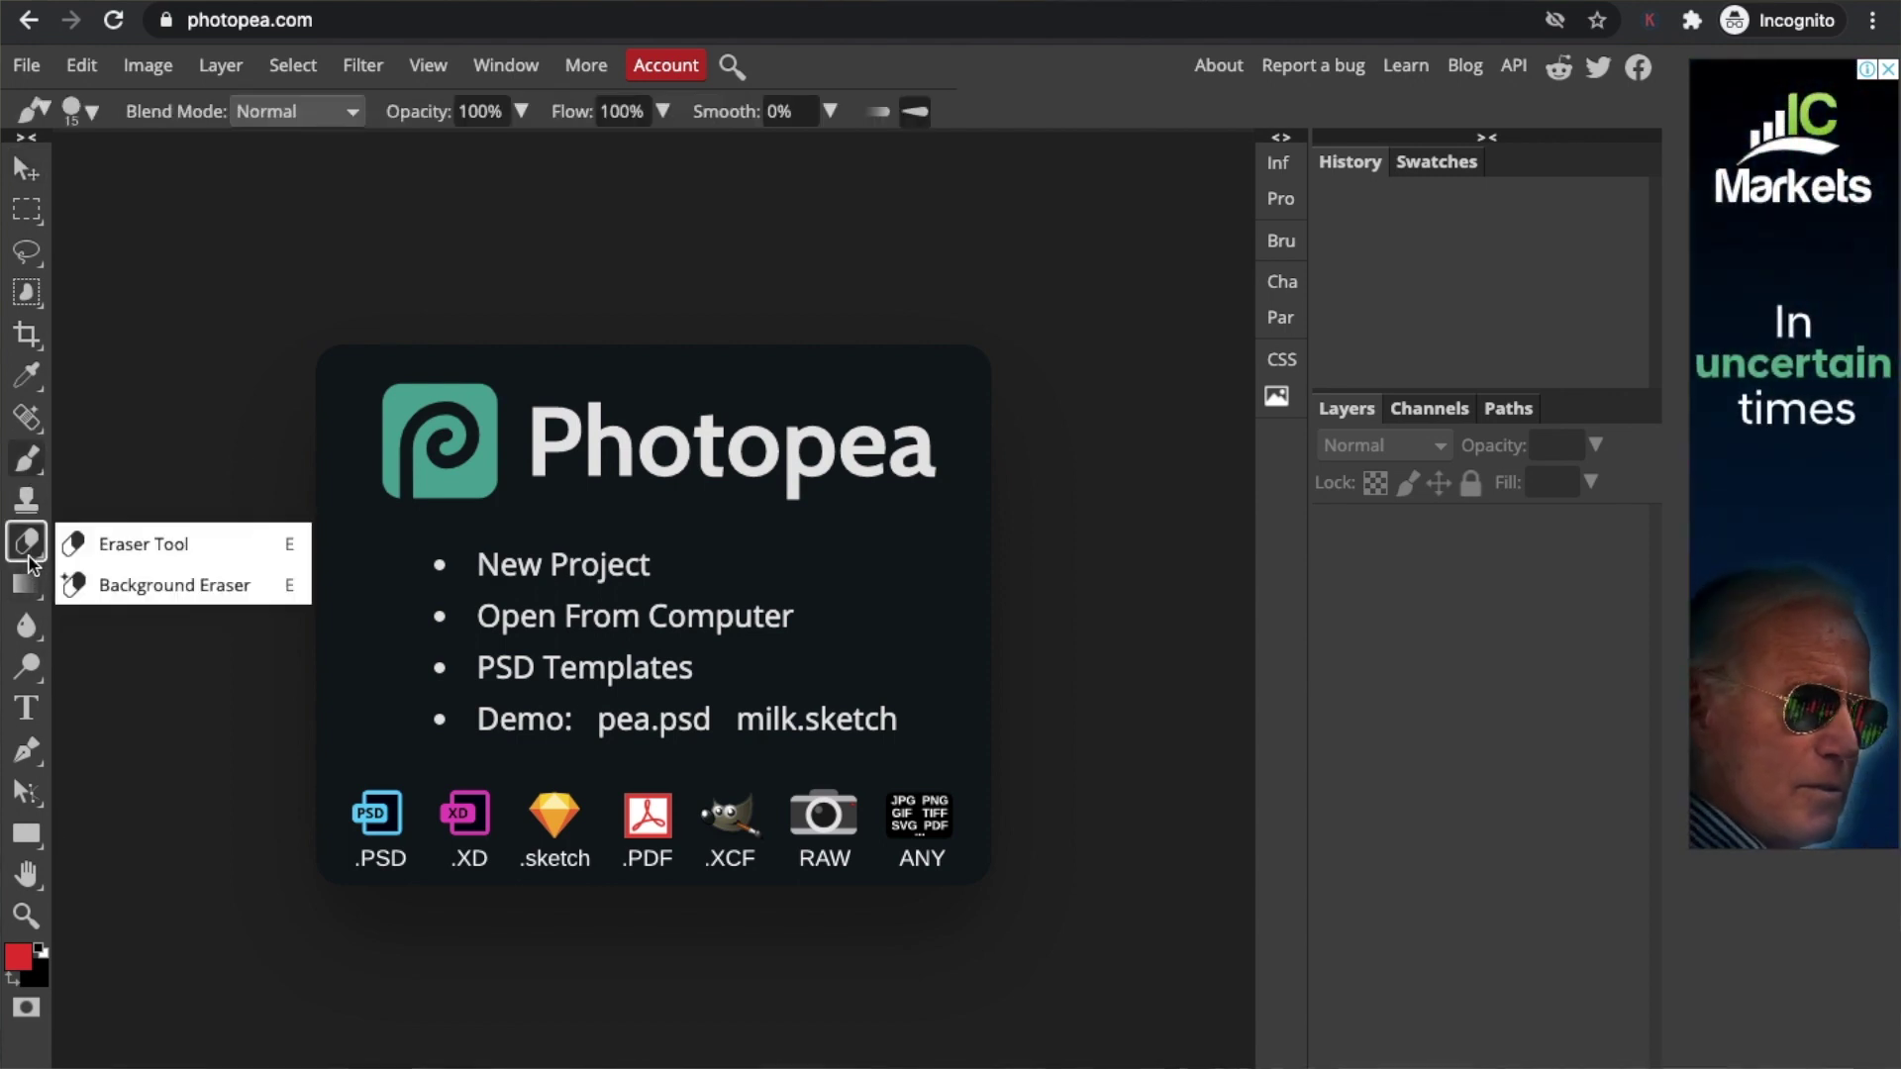
right_click(40, 468)
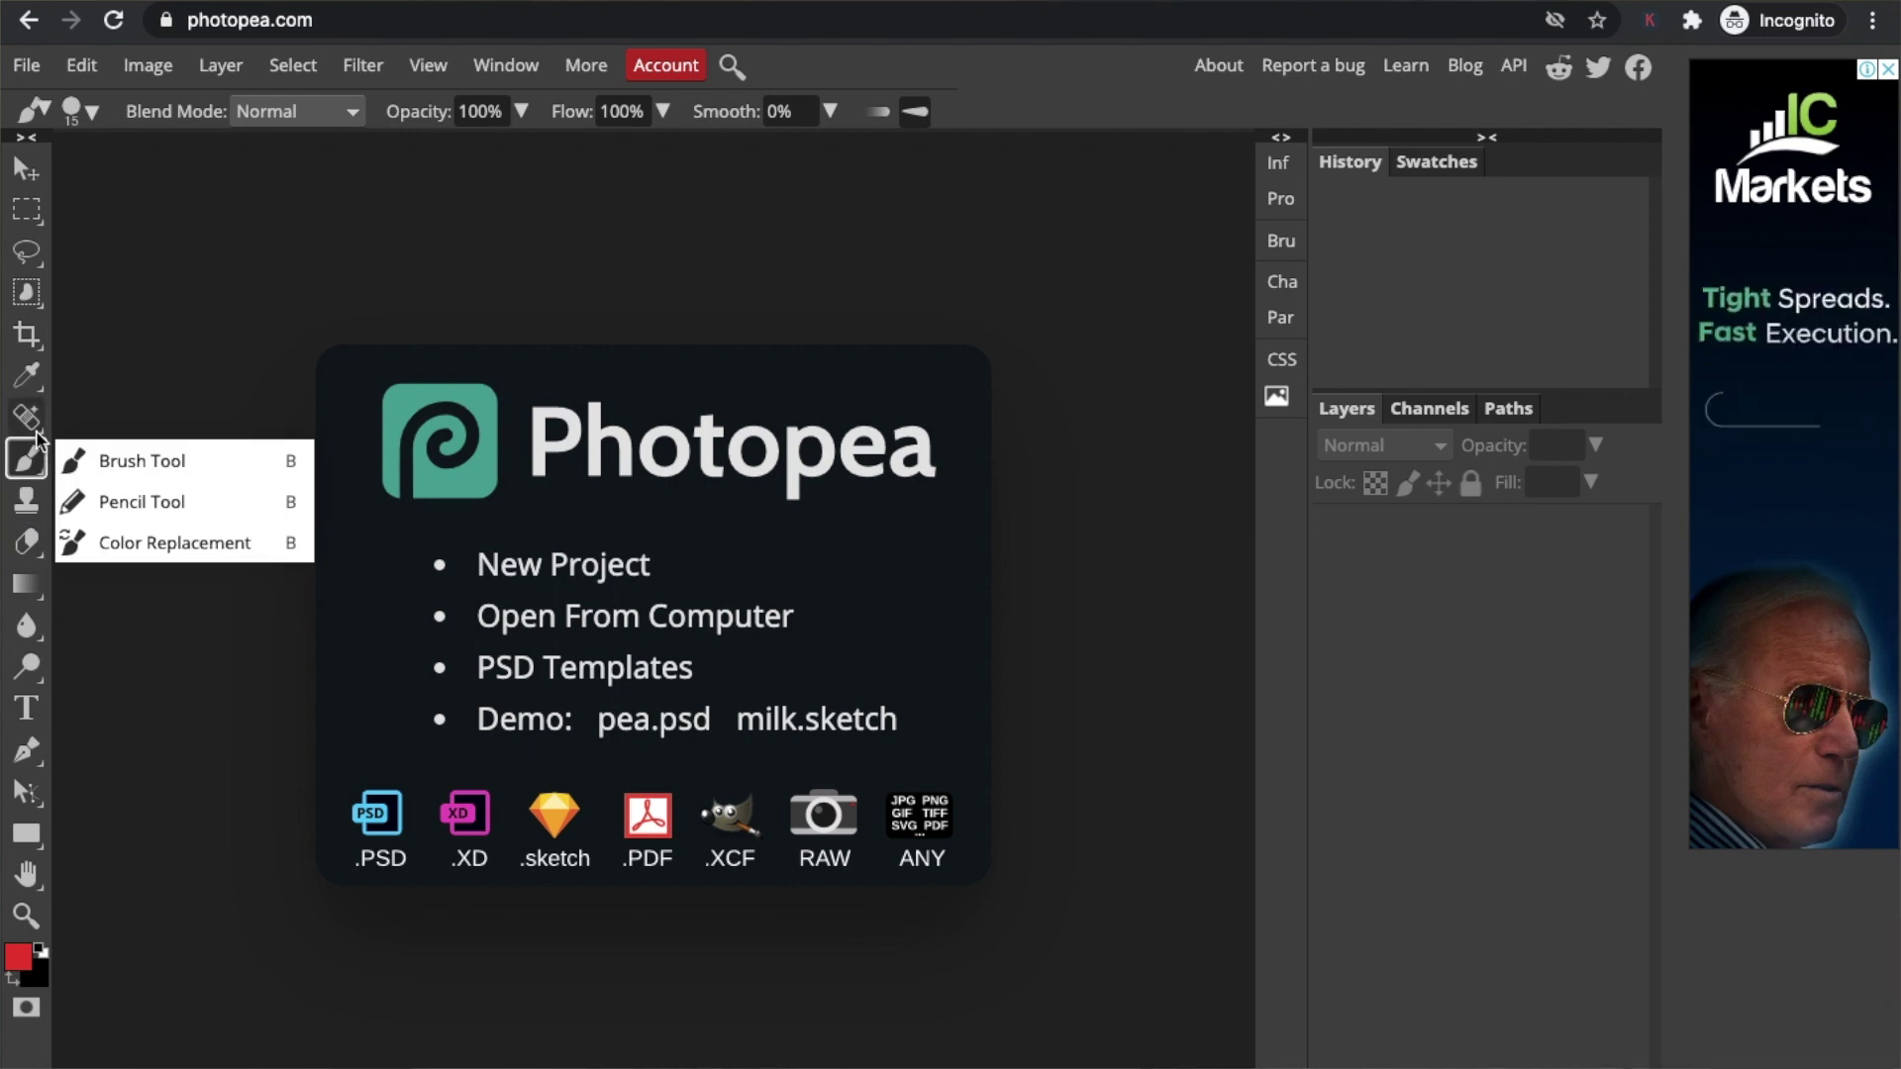
click(123, 460)
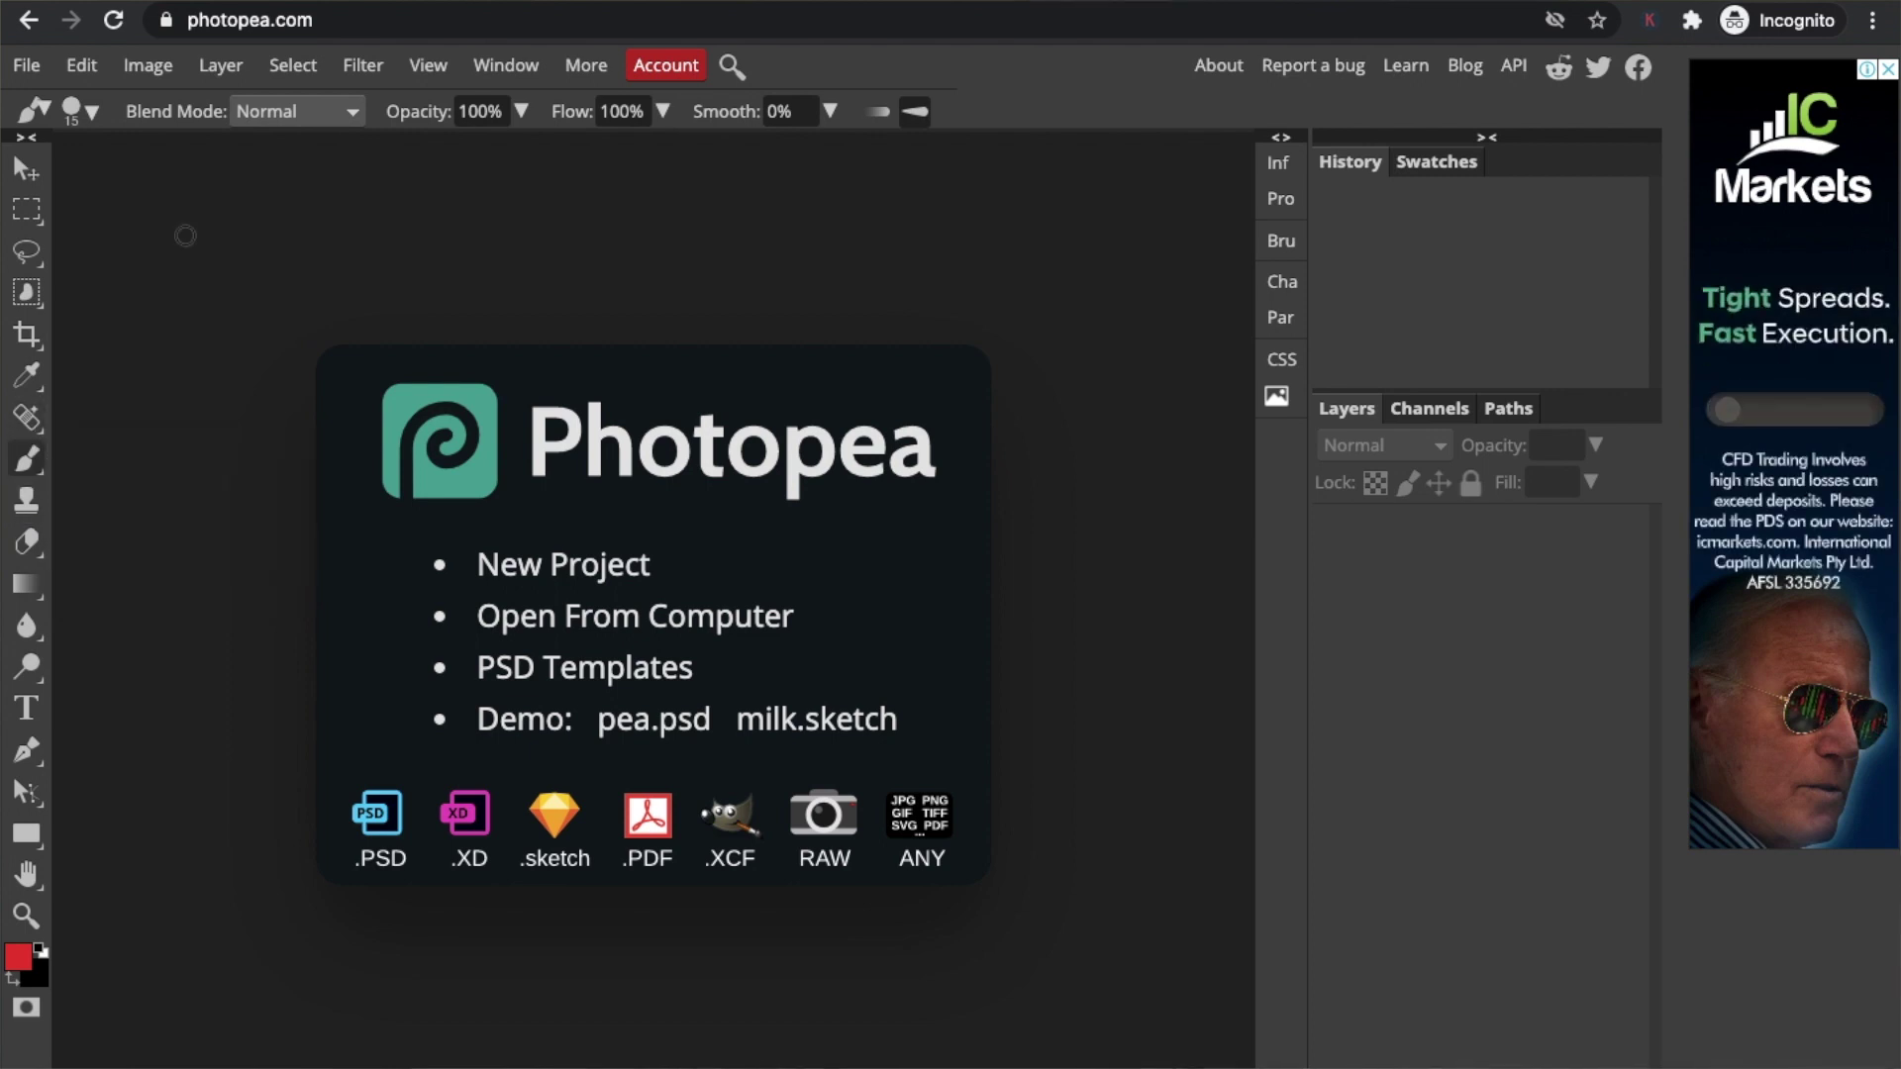
click(359, 113)
click(493, 233)
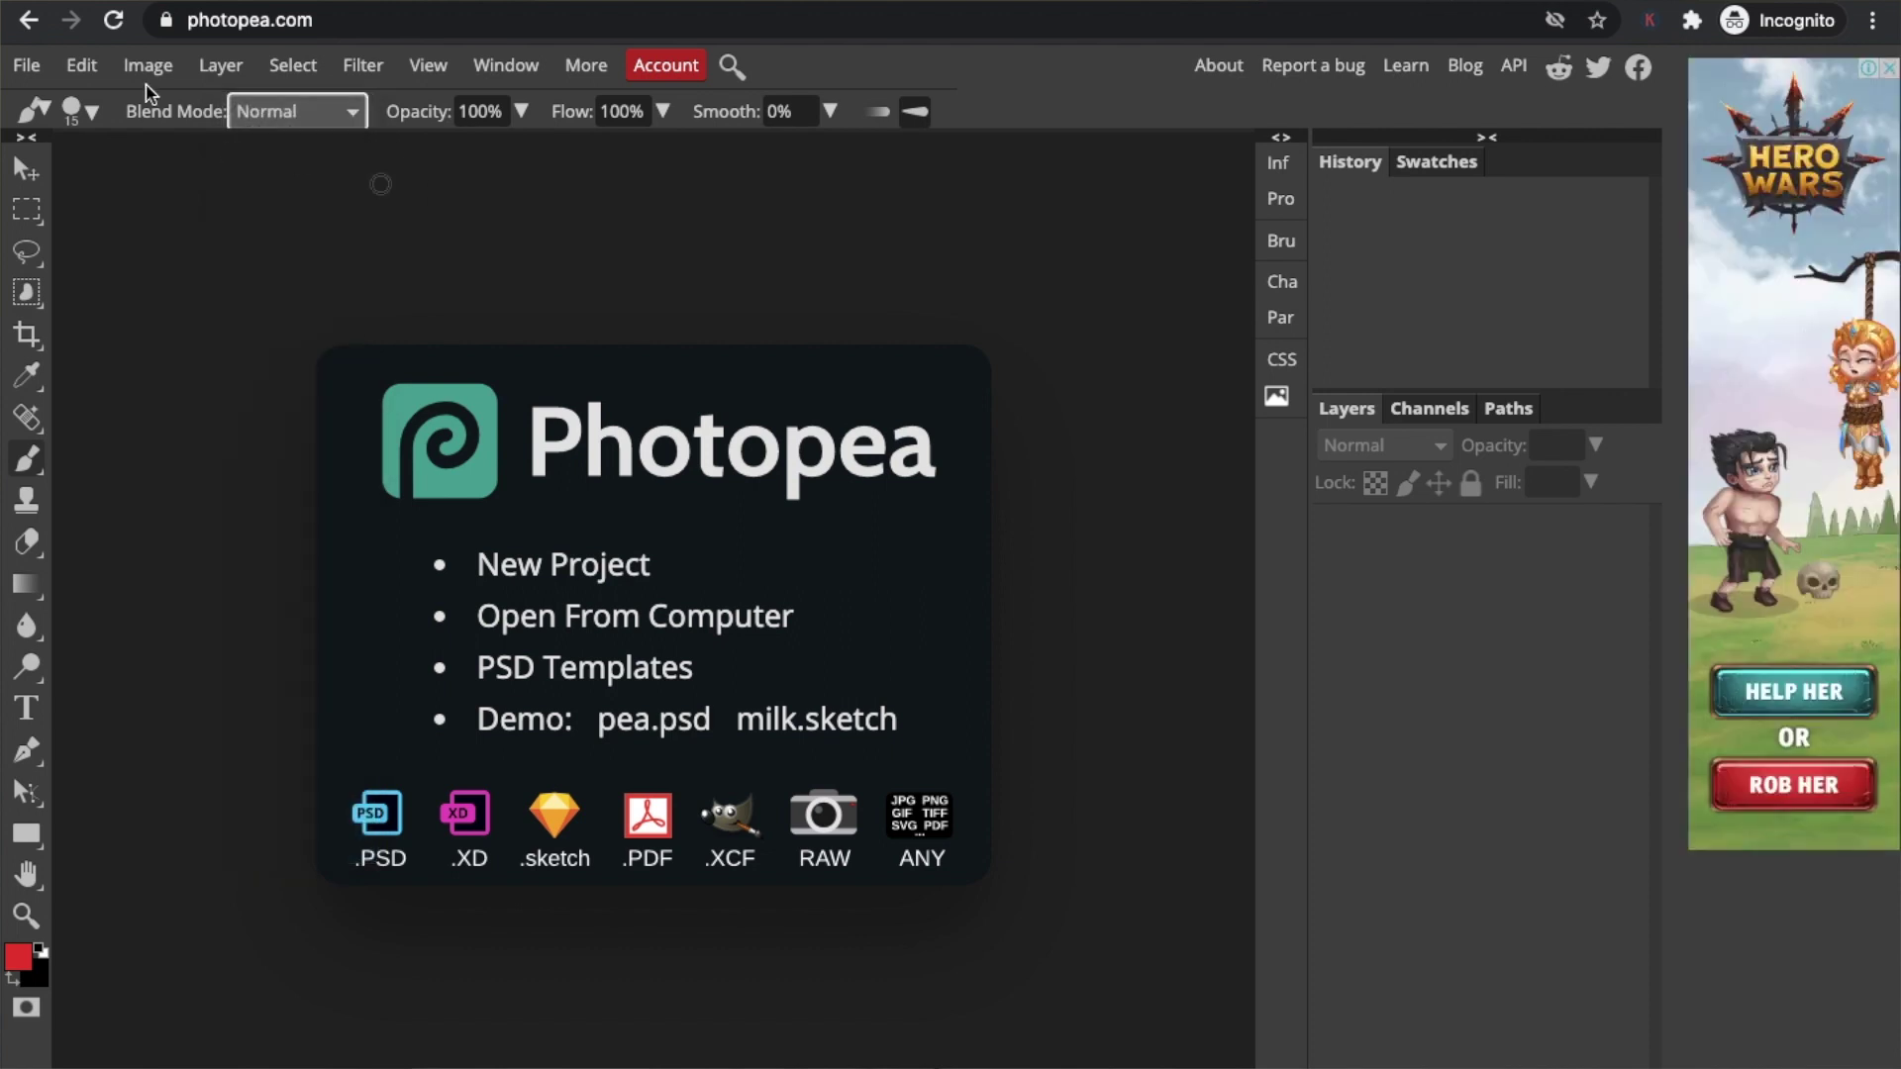
click(79, 116)
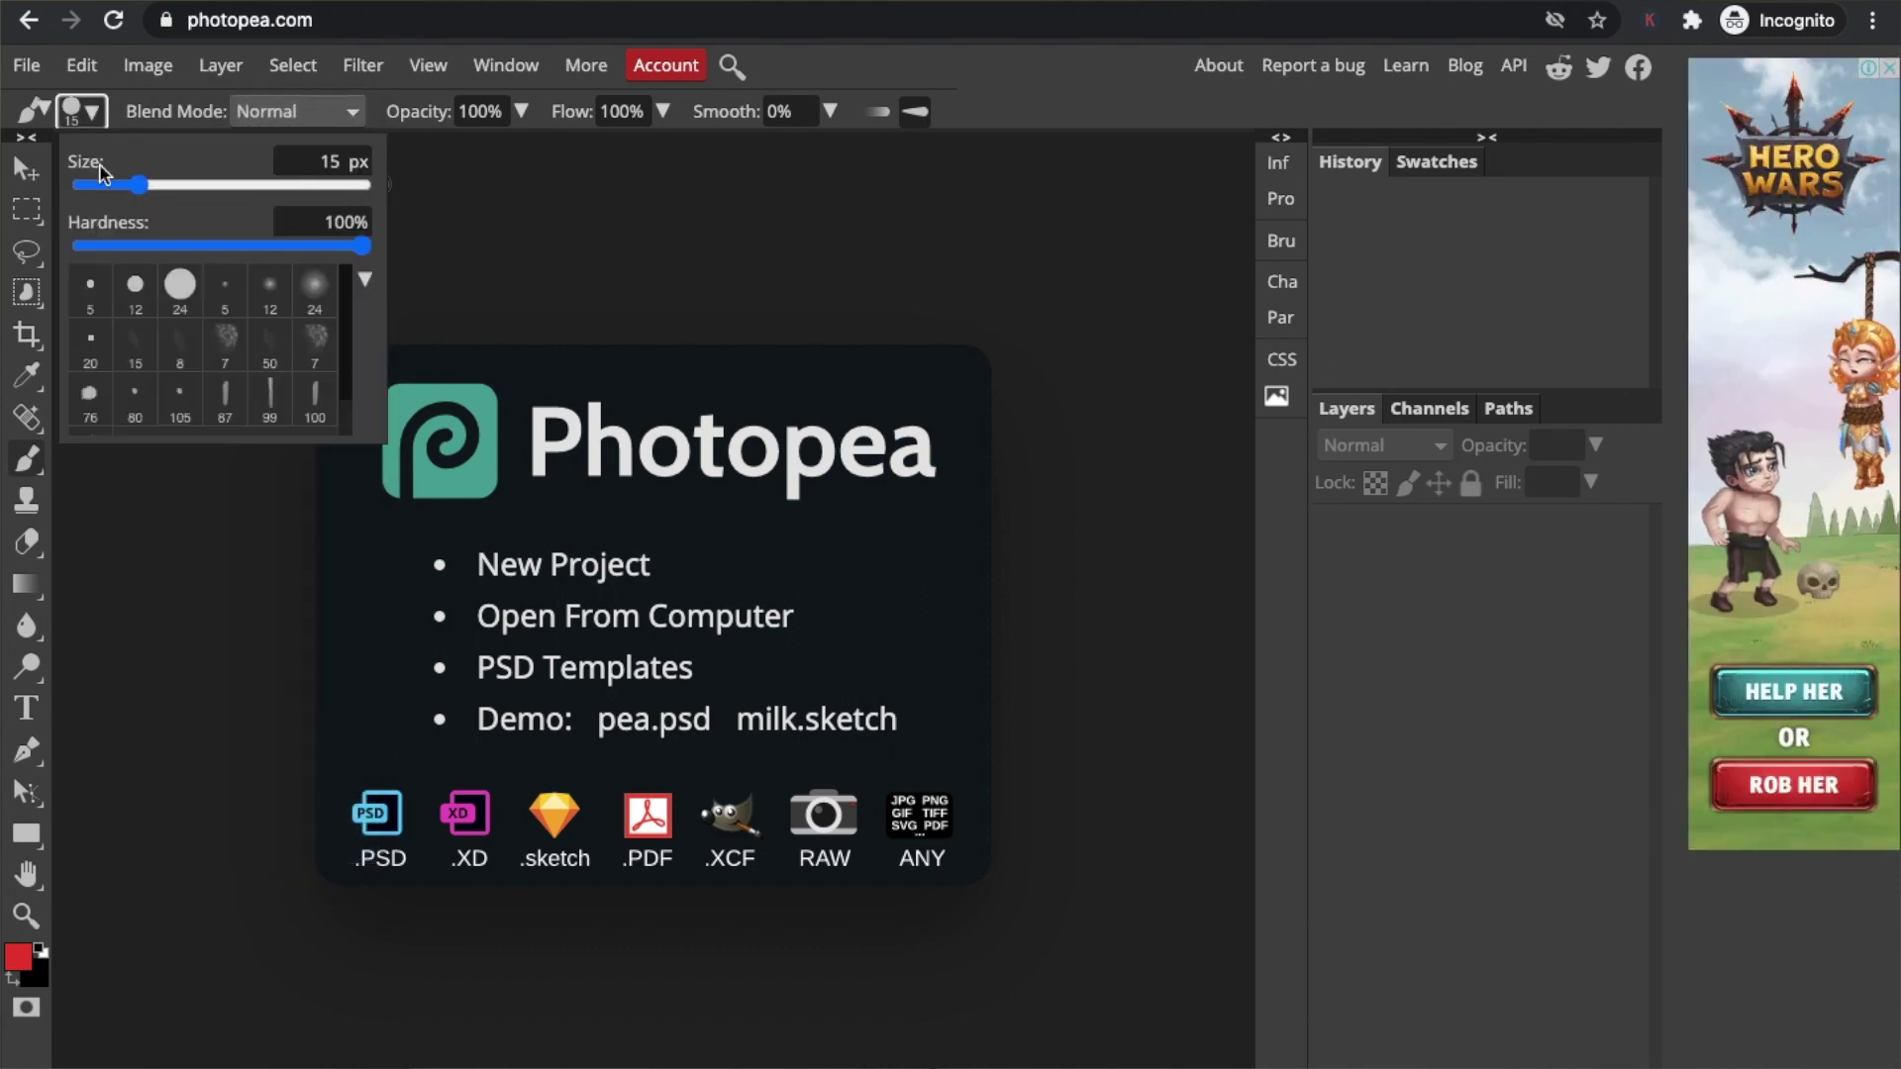
scroll(164, 414, down, 1)
scroll(160, 411, up, 1)
click(493, 253)
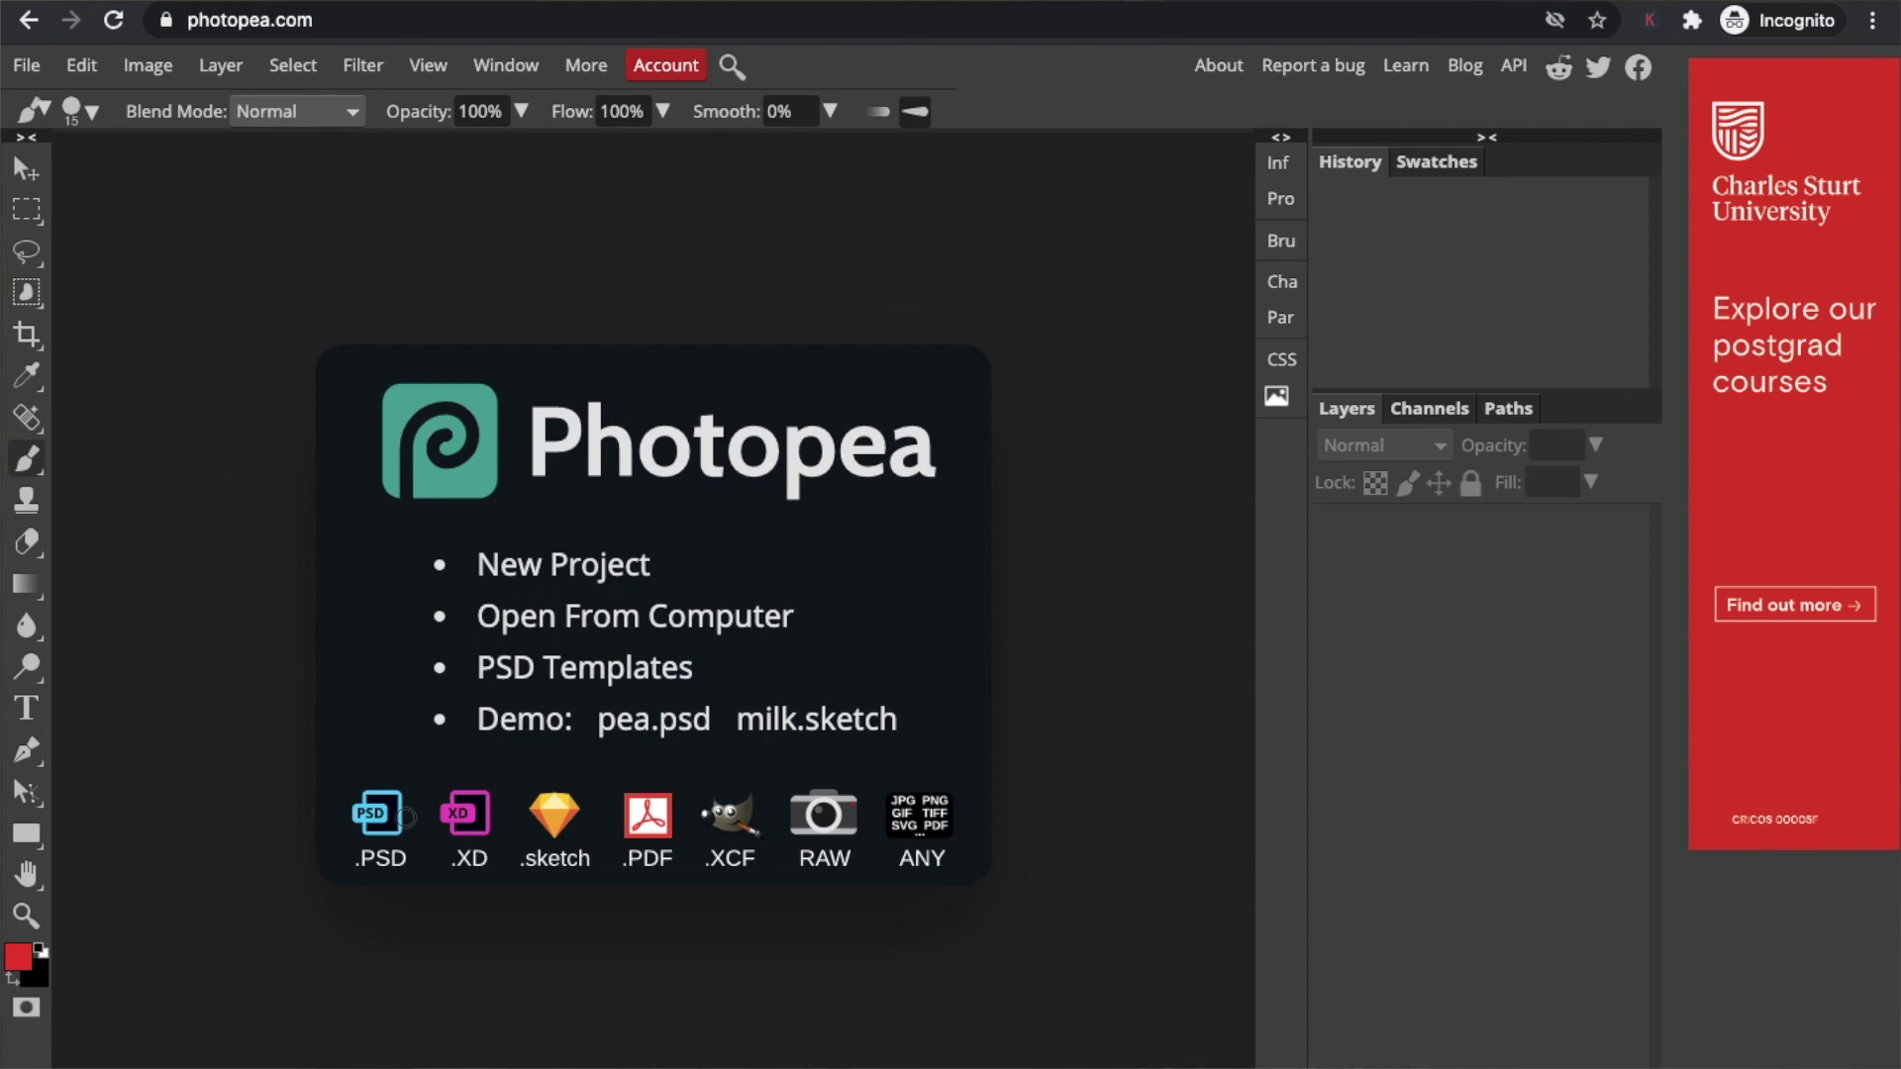
- Open the cover template file 6x9_BW_120.pdf from the 6x9_BW_120 folder in Photopea and show the browser full screen
click(406, 818)
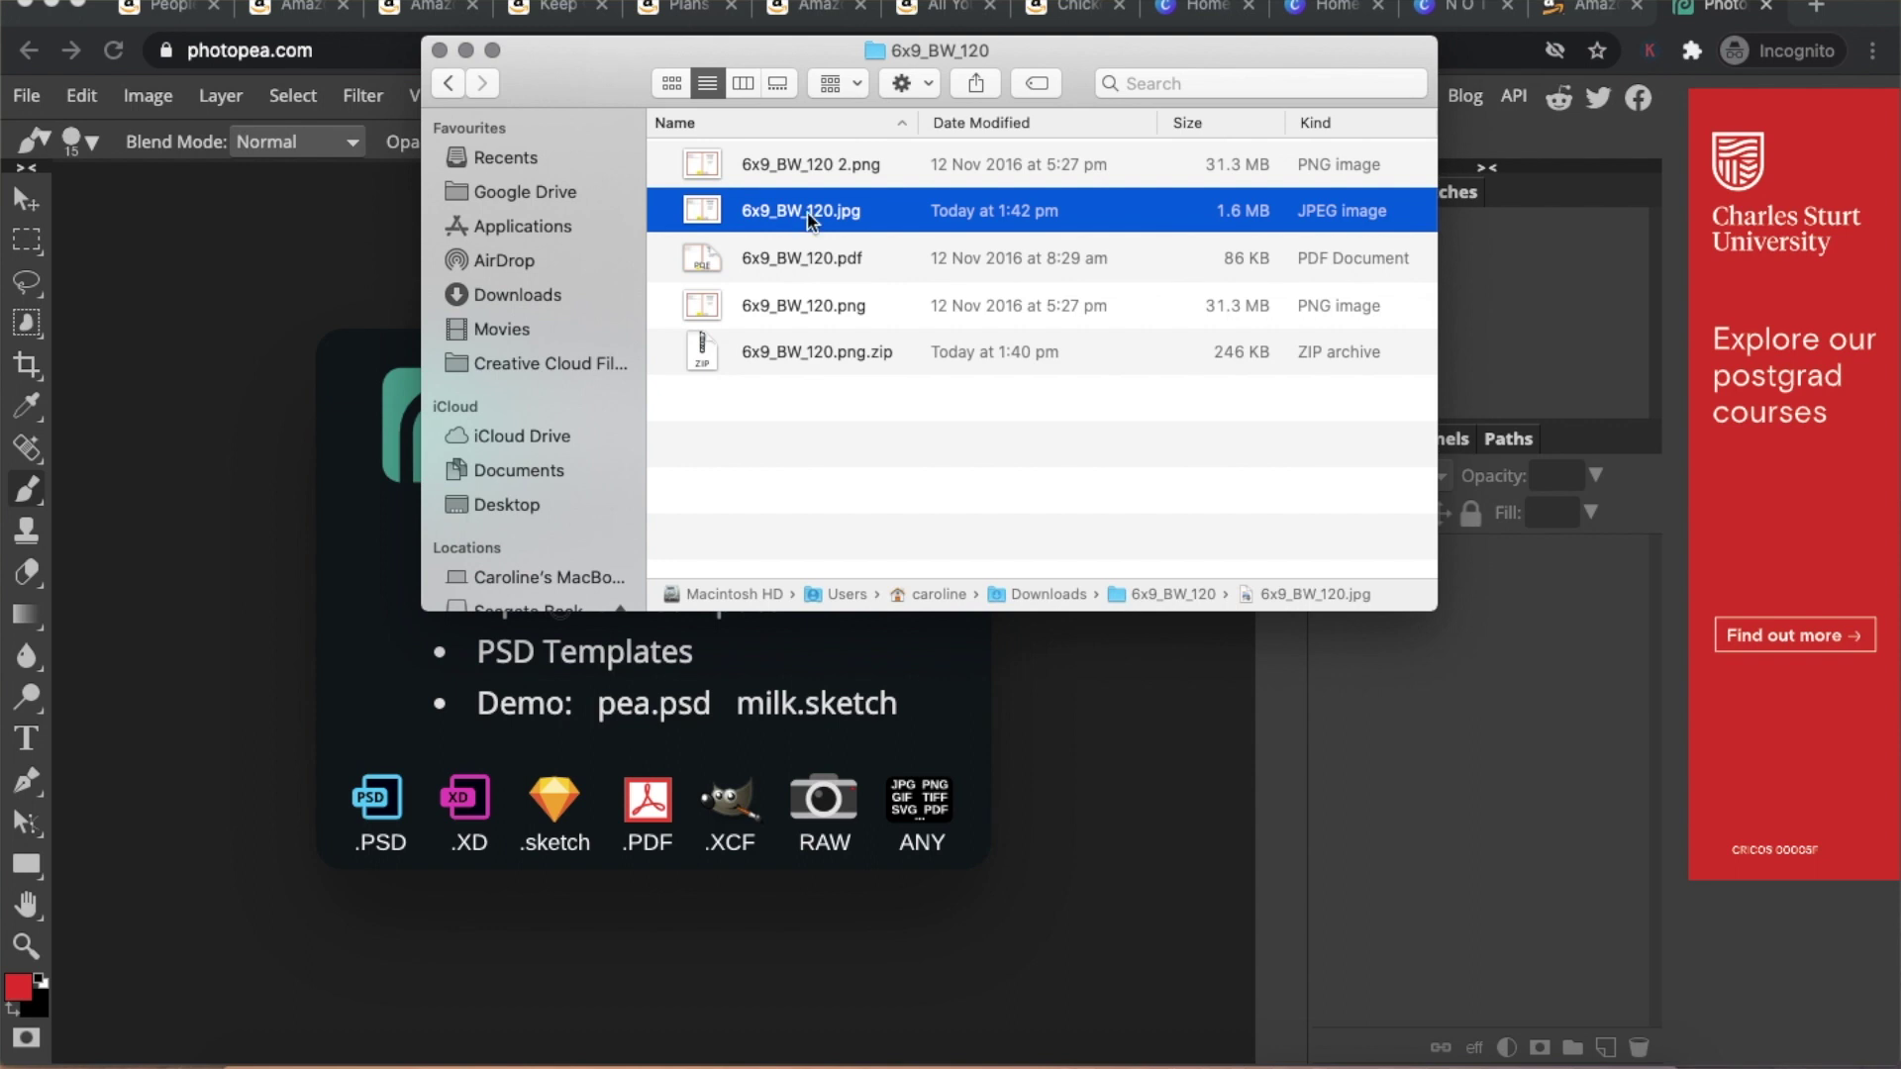
click(814, 309)
click(832, 275)
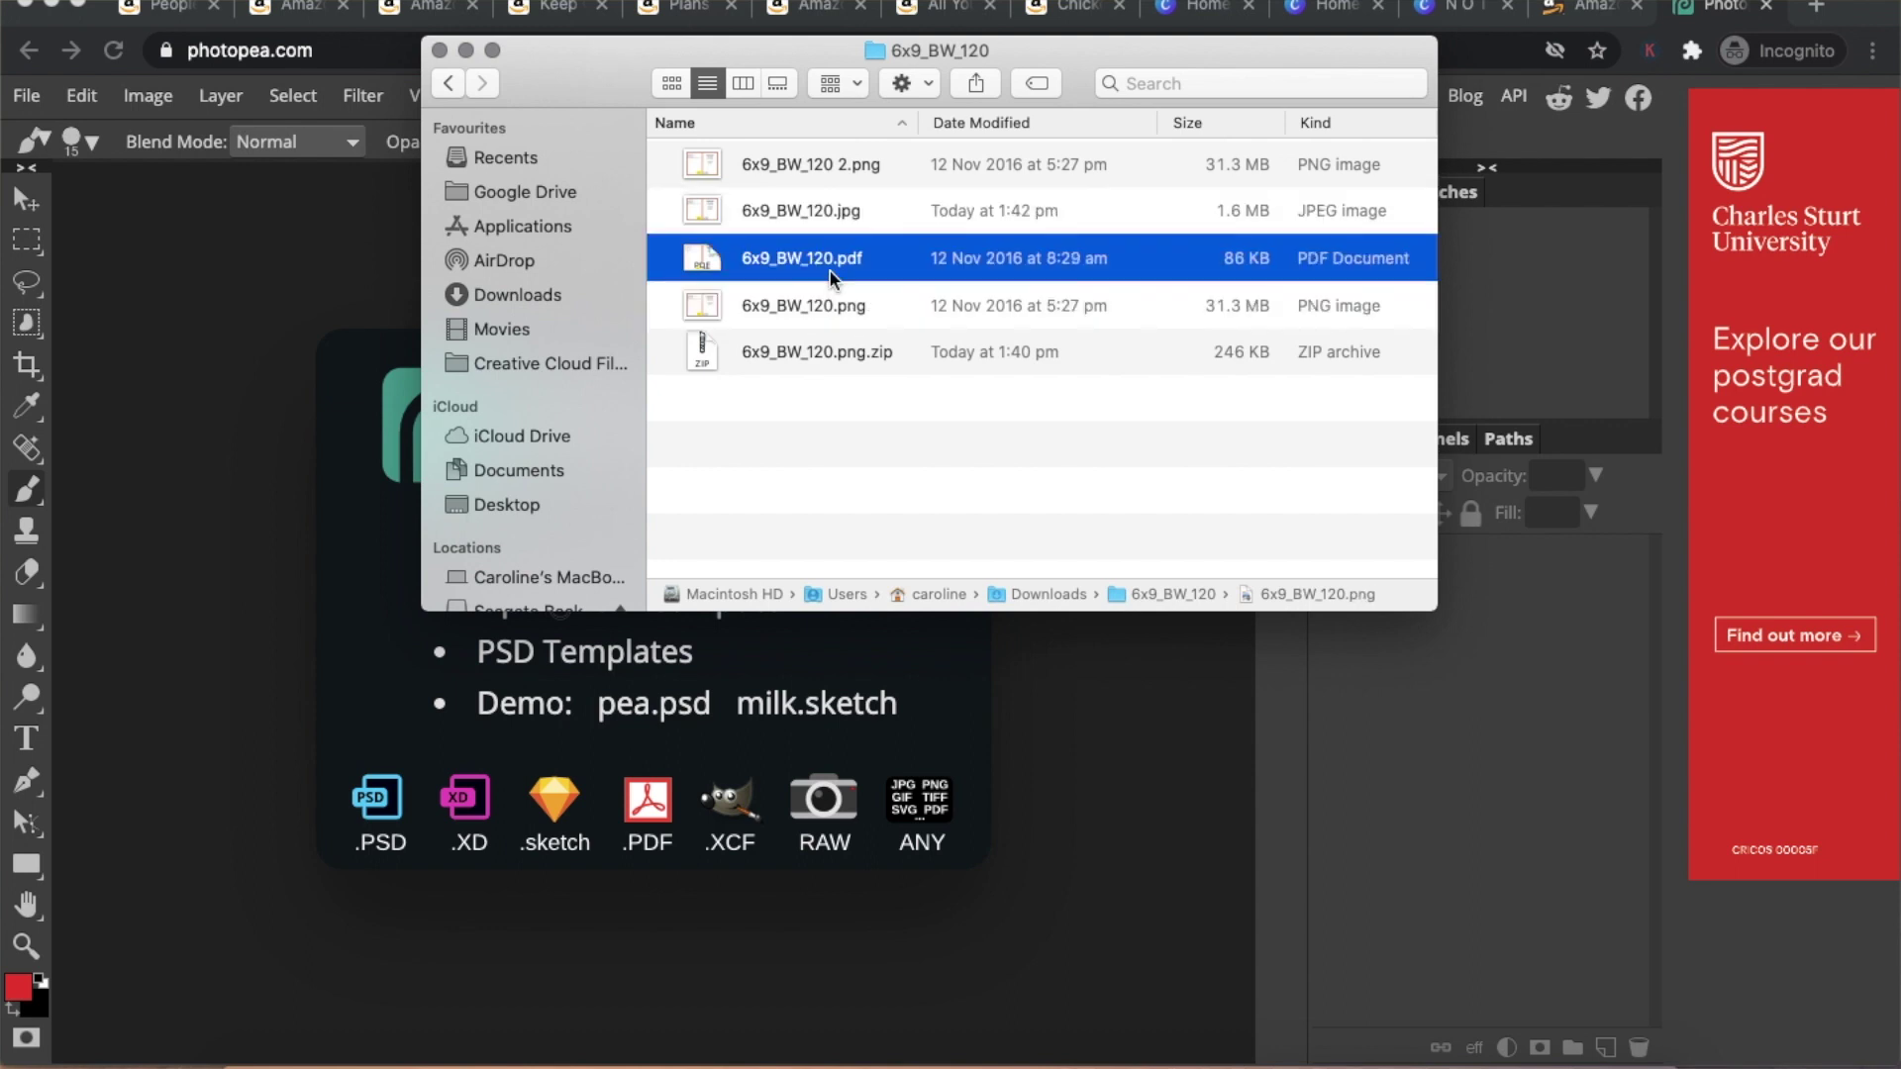
key(Return)
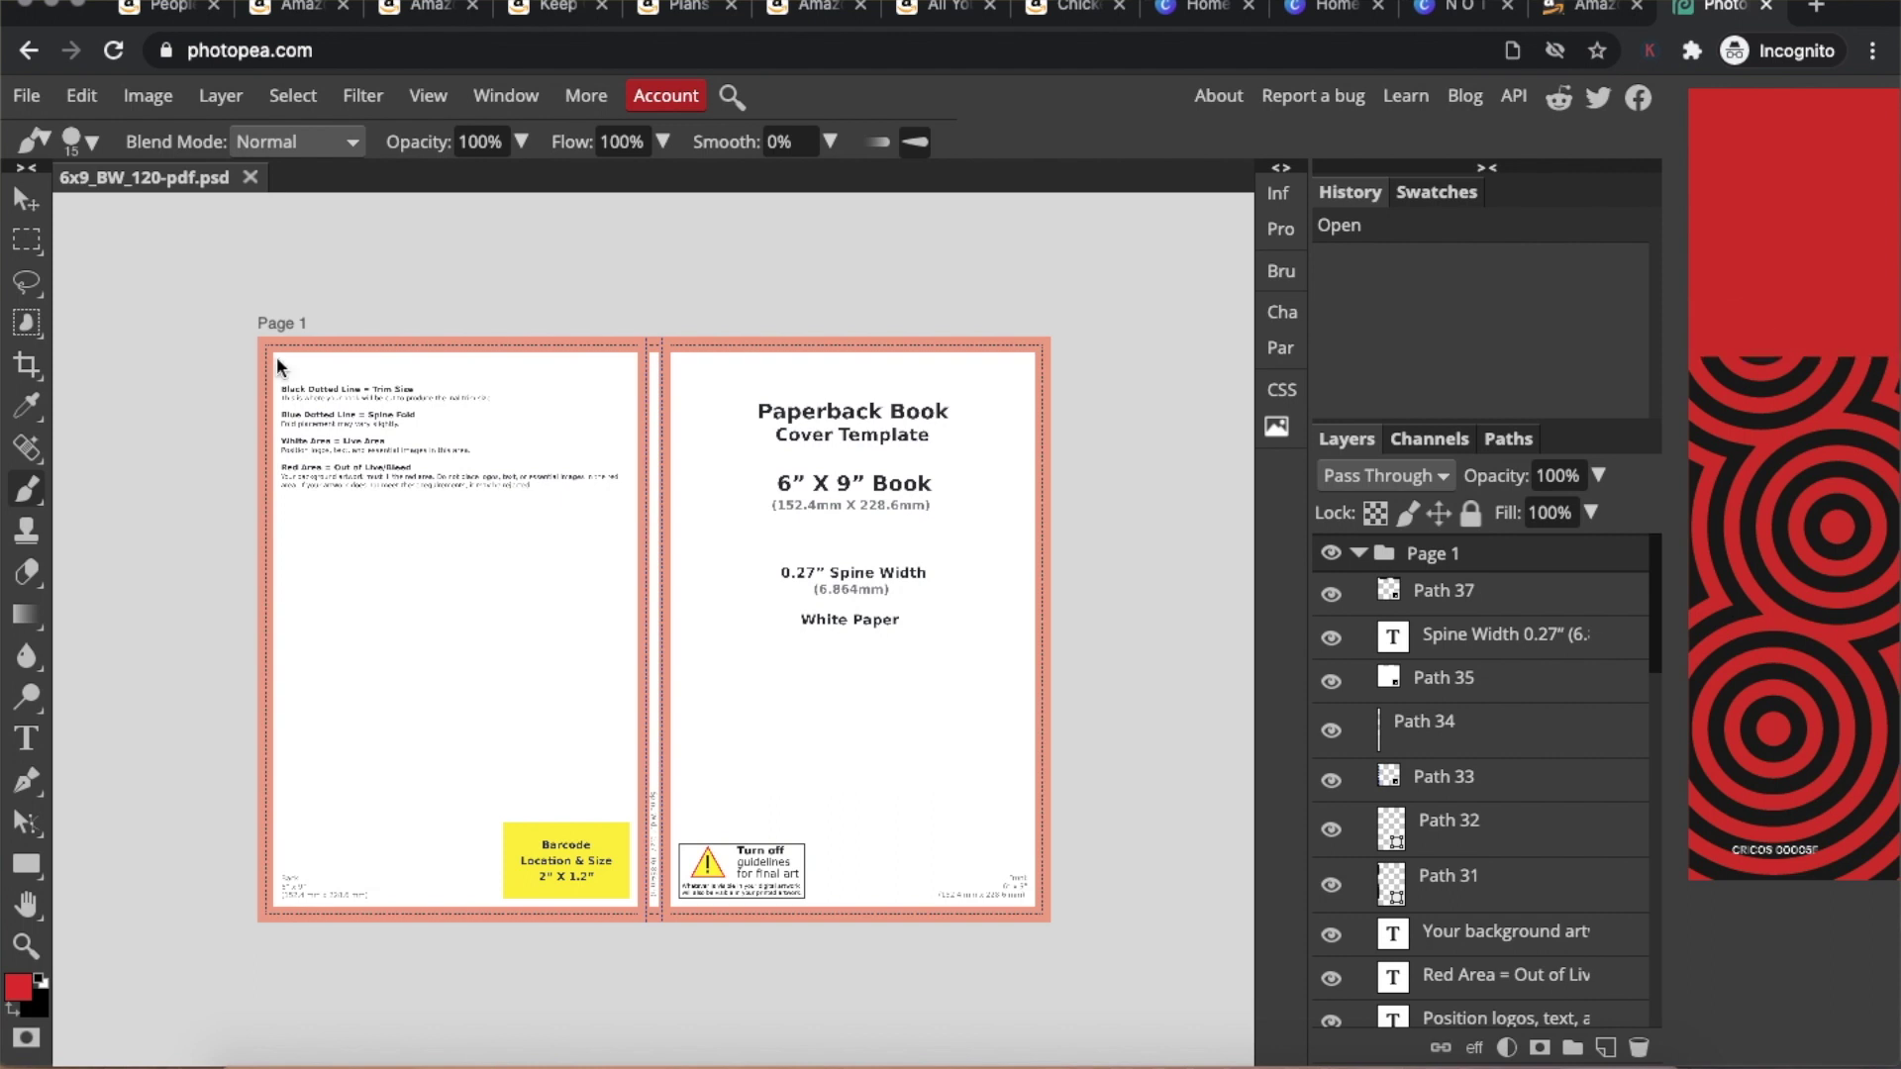
click(78, 4)
- Draw a rectangle shape covering the entire cover template and set its fill to black
click(25, 584)
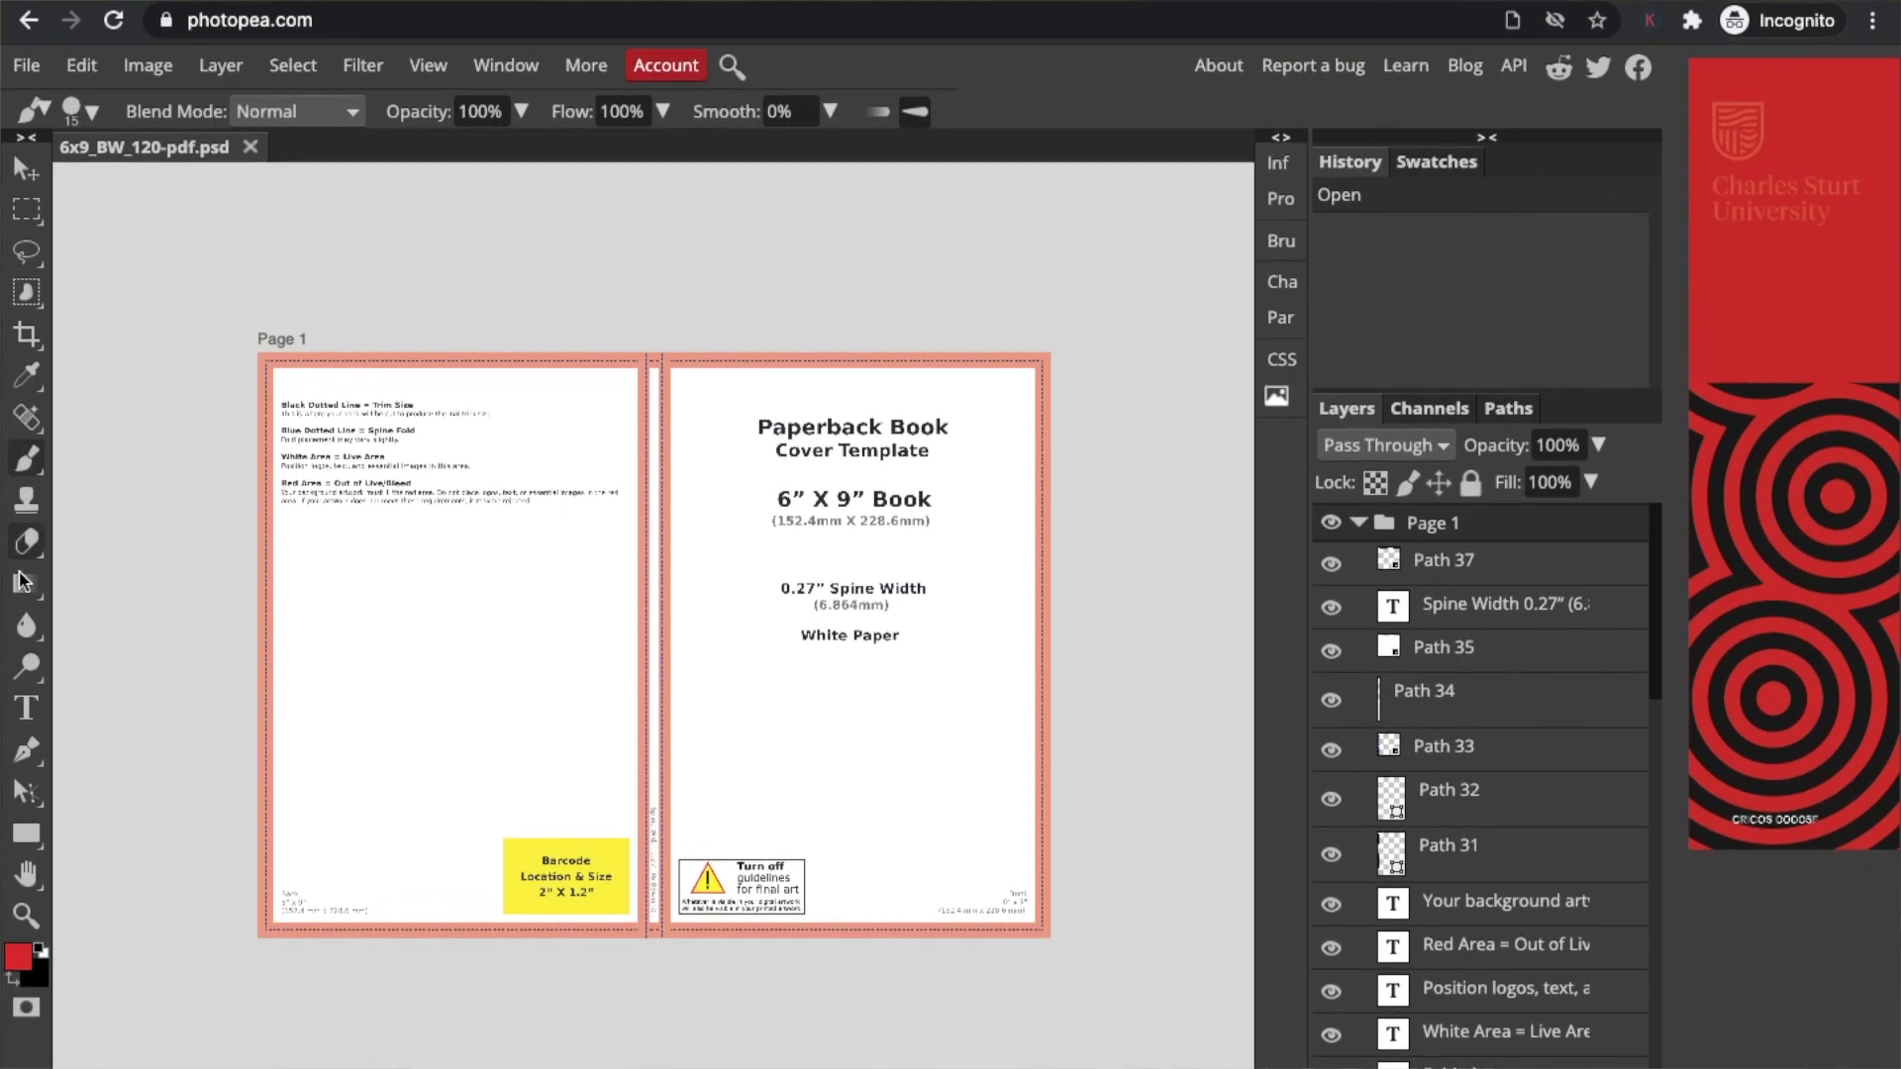
click(25, 833)
drag(252, 348, 1054, 941)
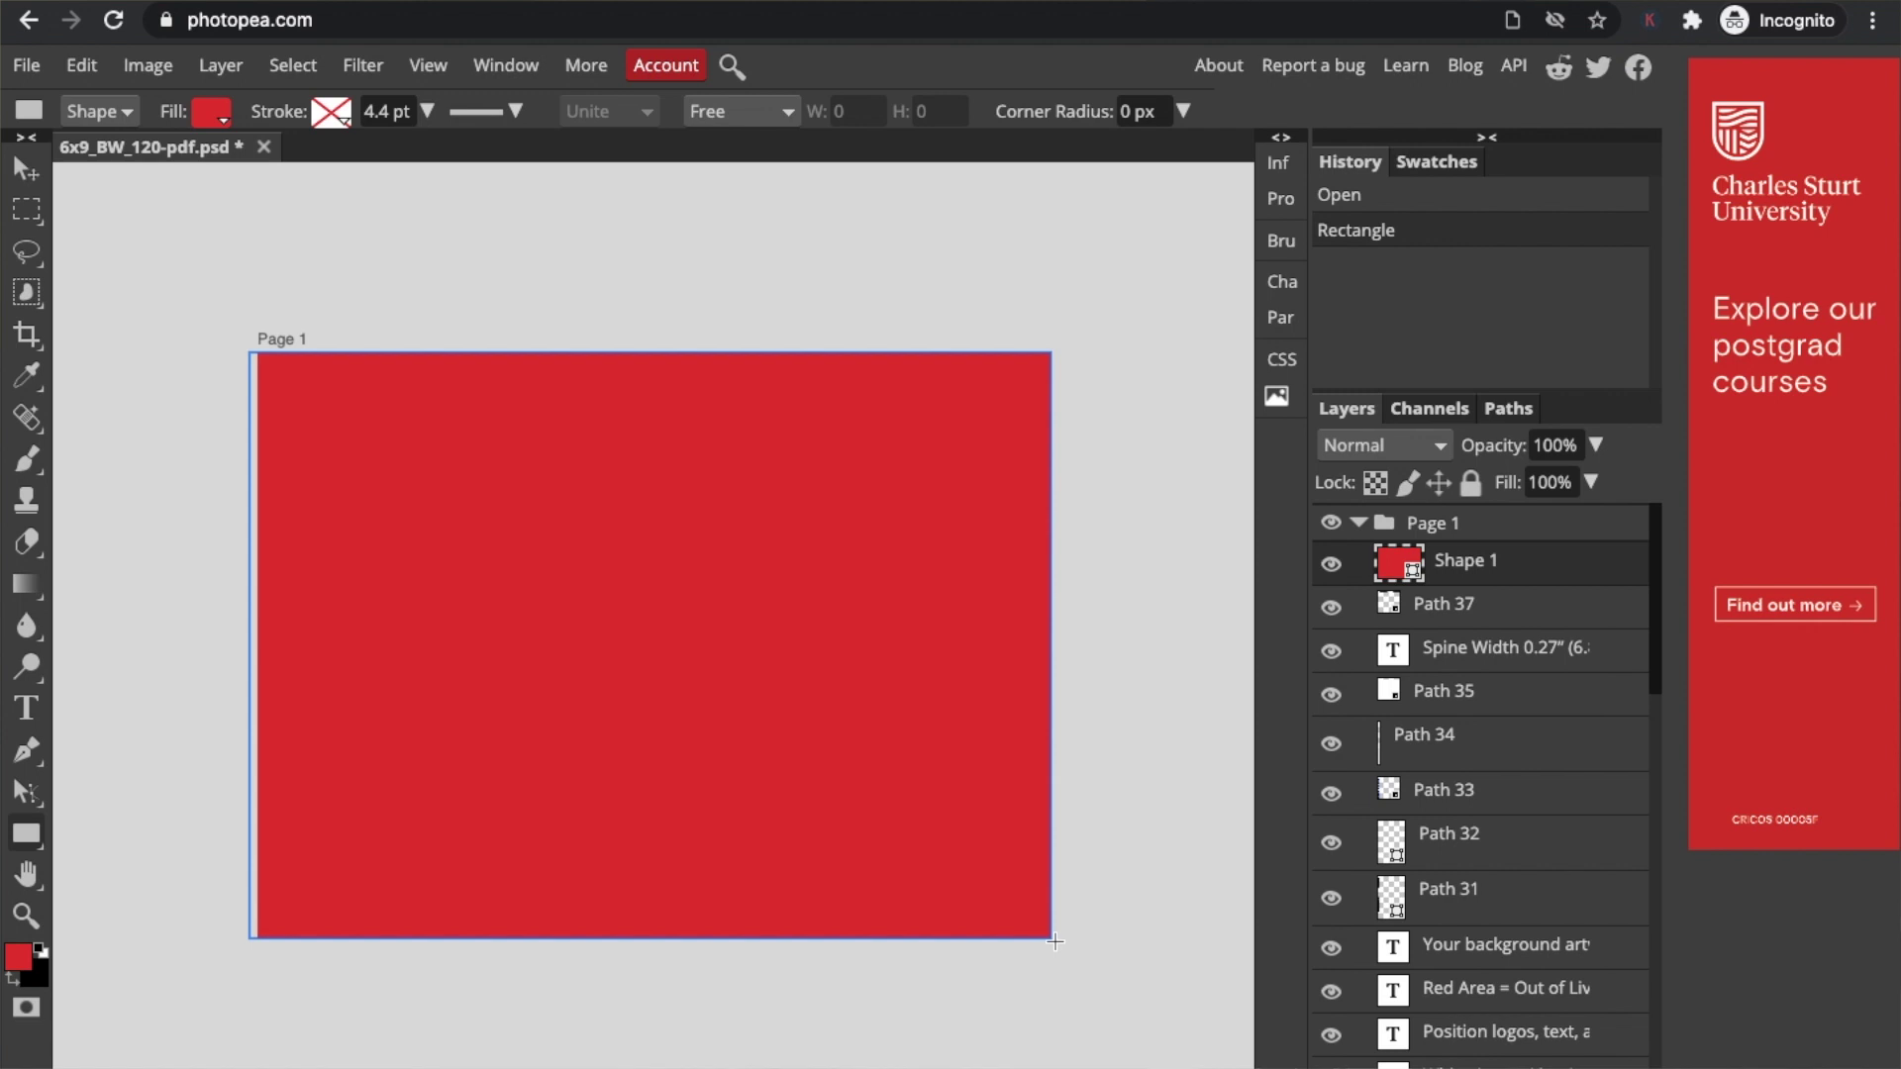
click(224, 121)
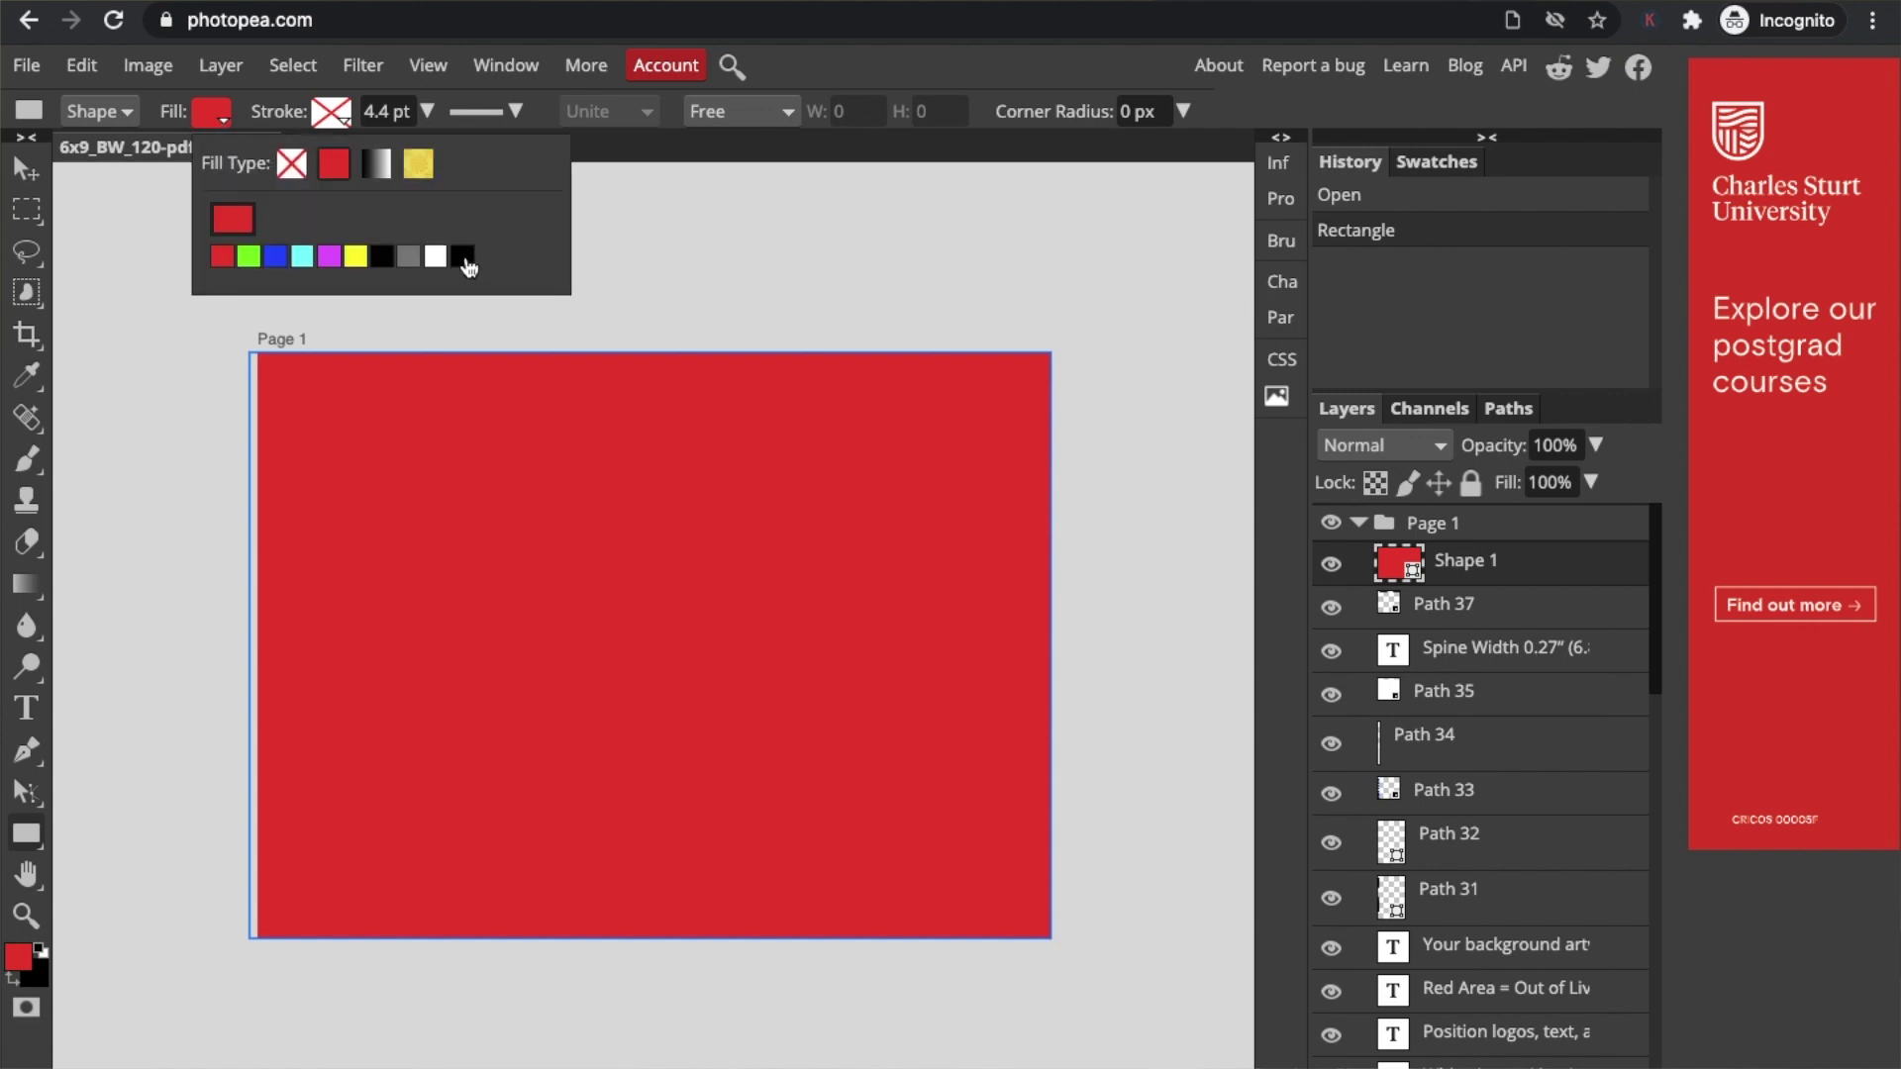
click(466, 259)
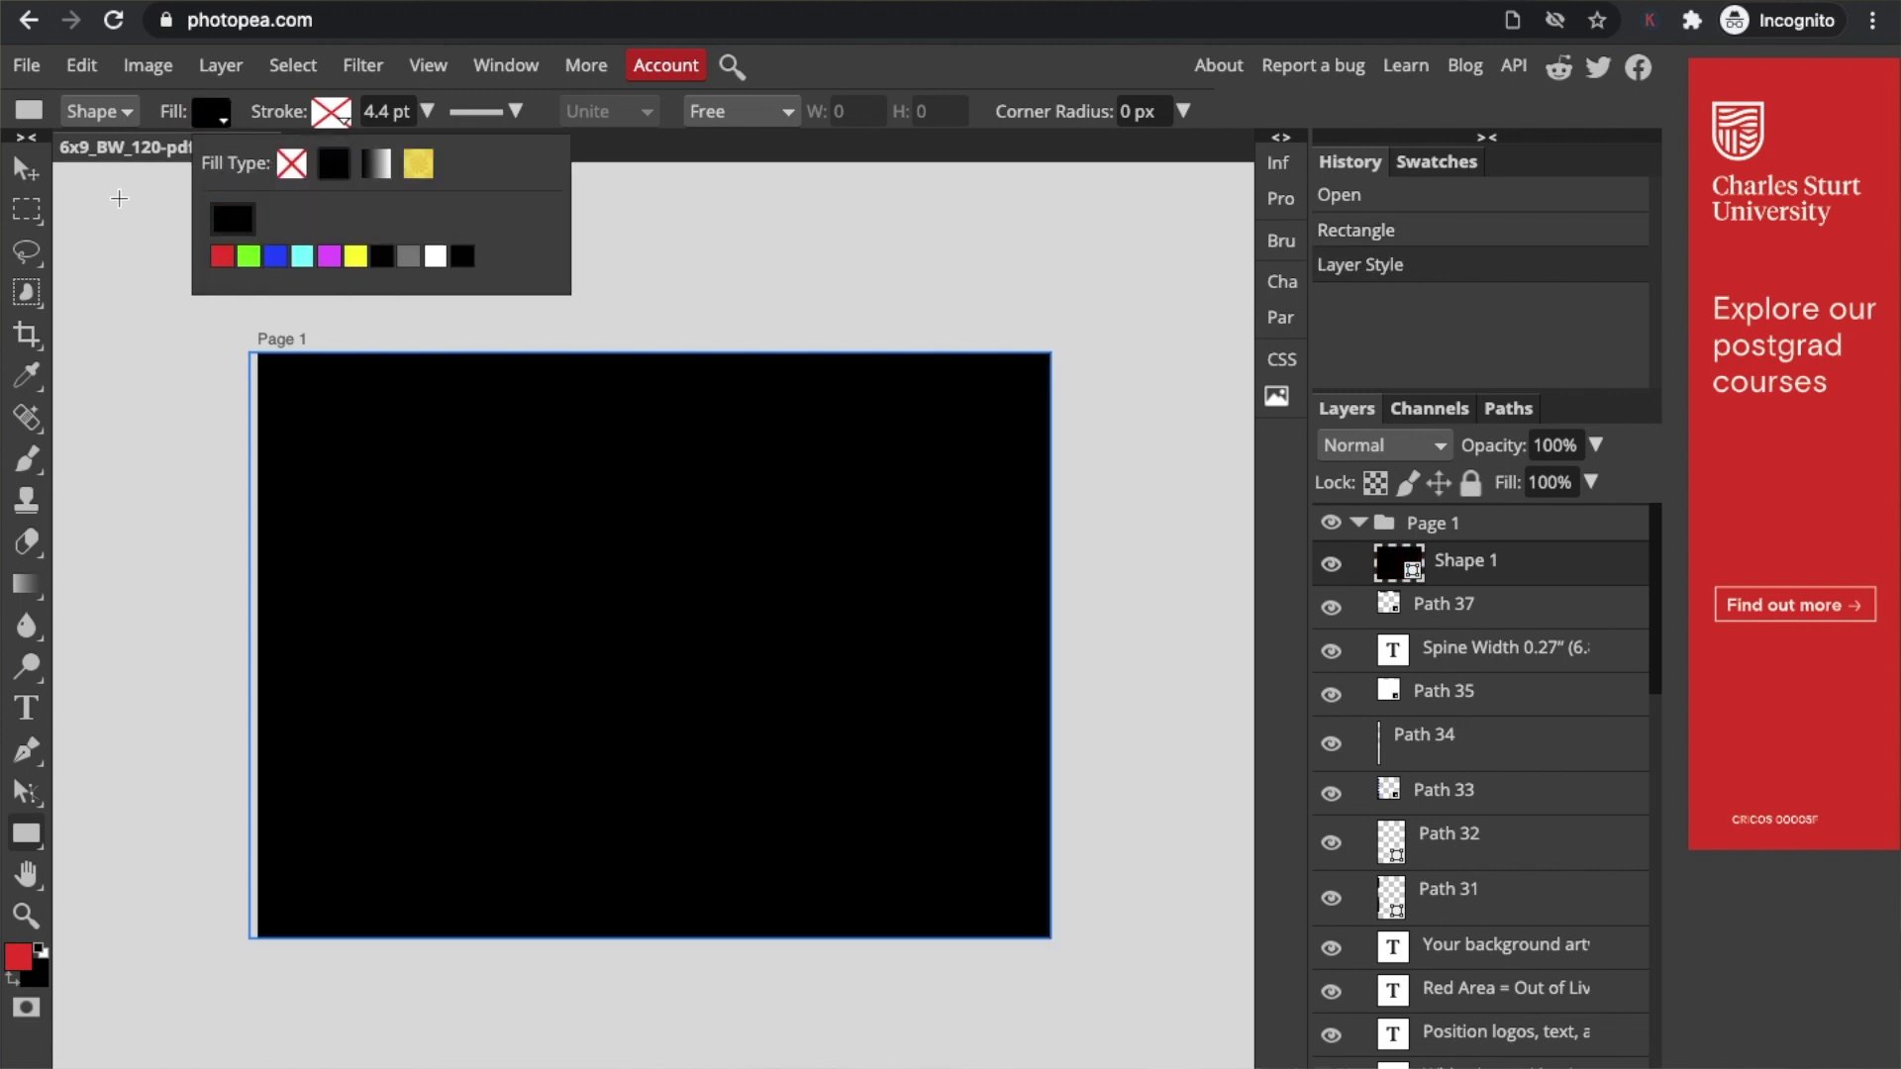
click(25, 169)
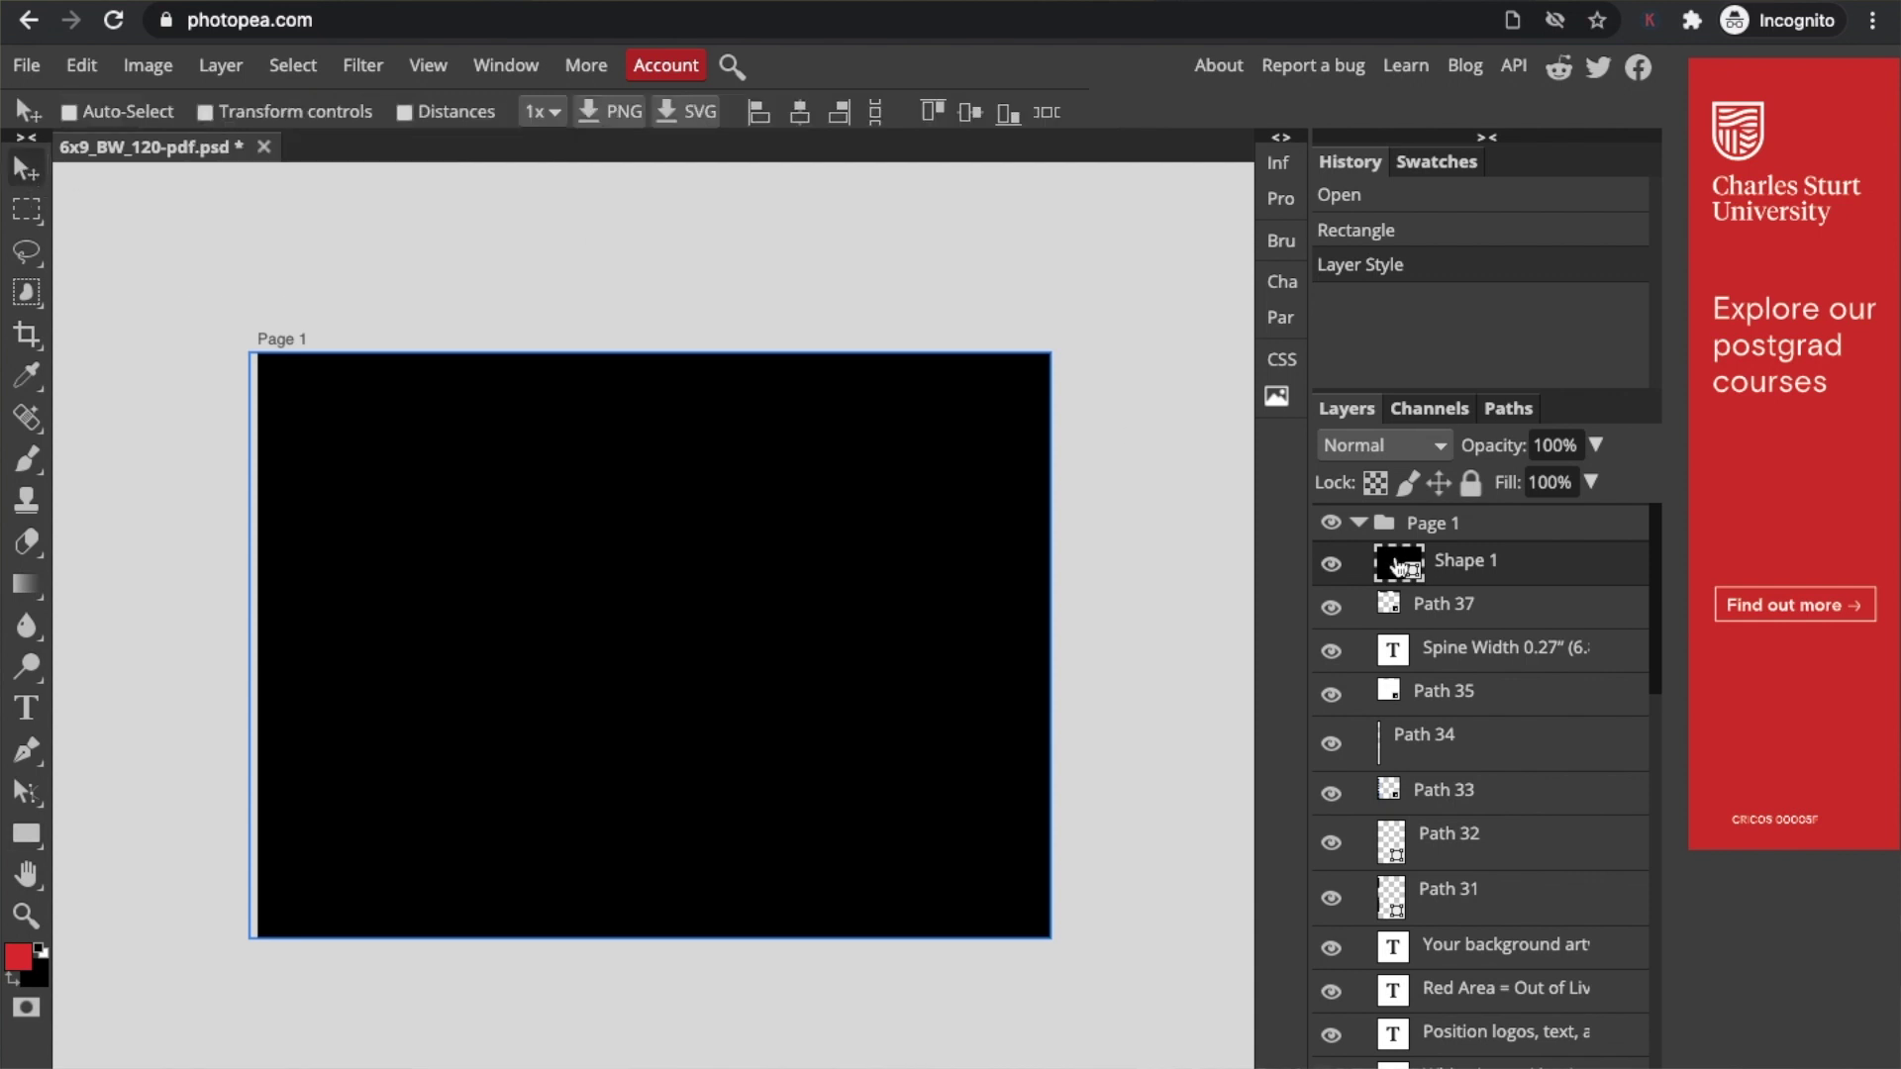
- Hide the black rectangle layer and add a text box across the front cover below "White Paper" reading "N O T E B O O K"
click(1332, 565)
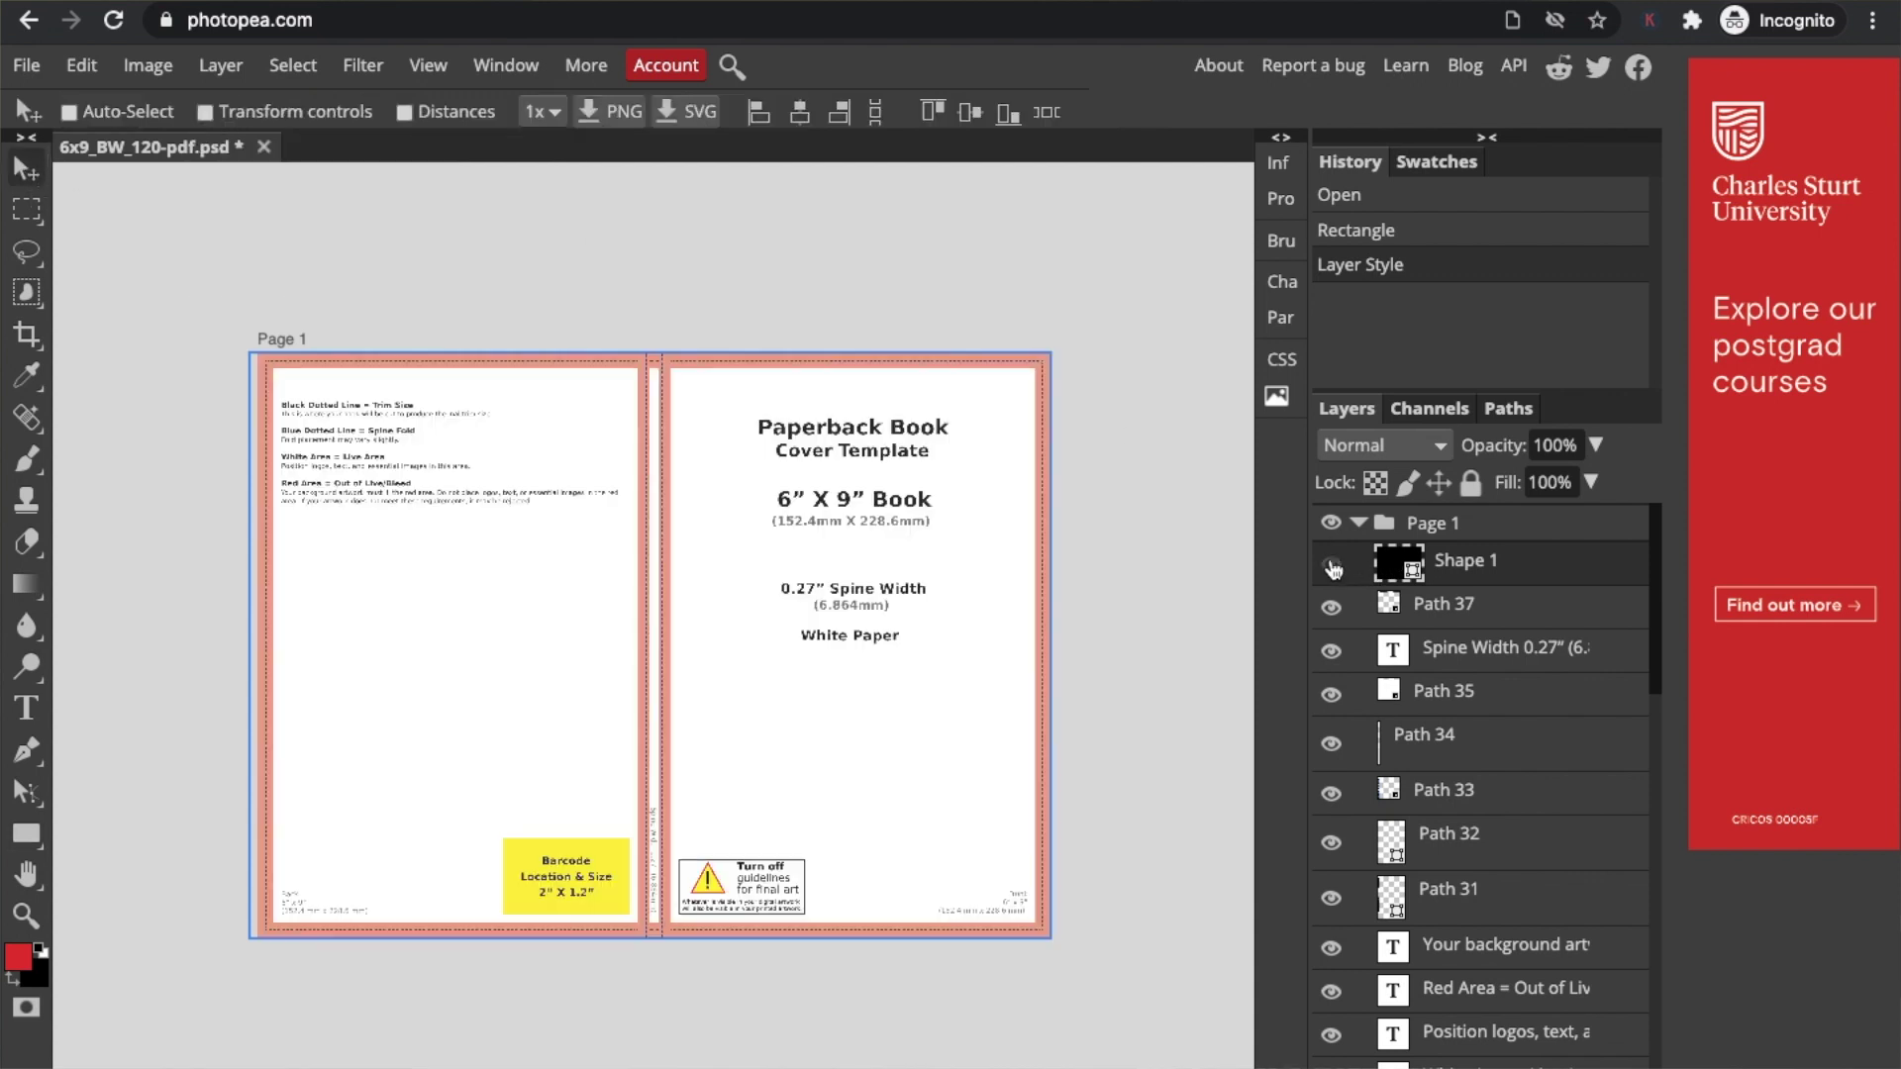
click(25, 707)
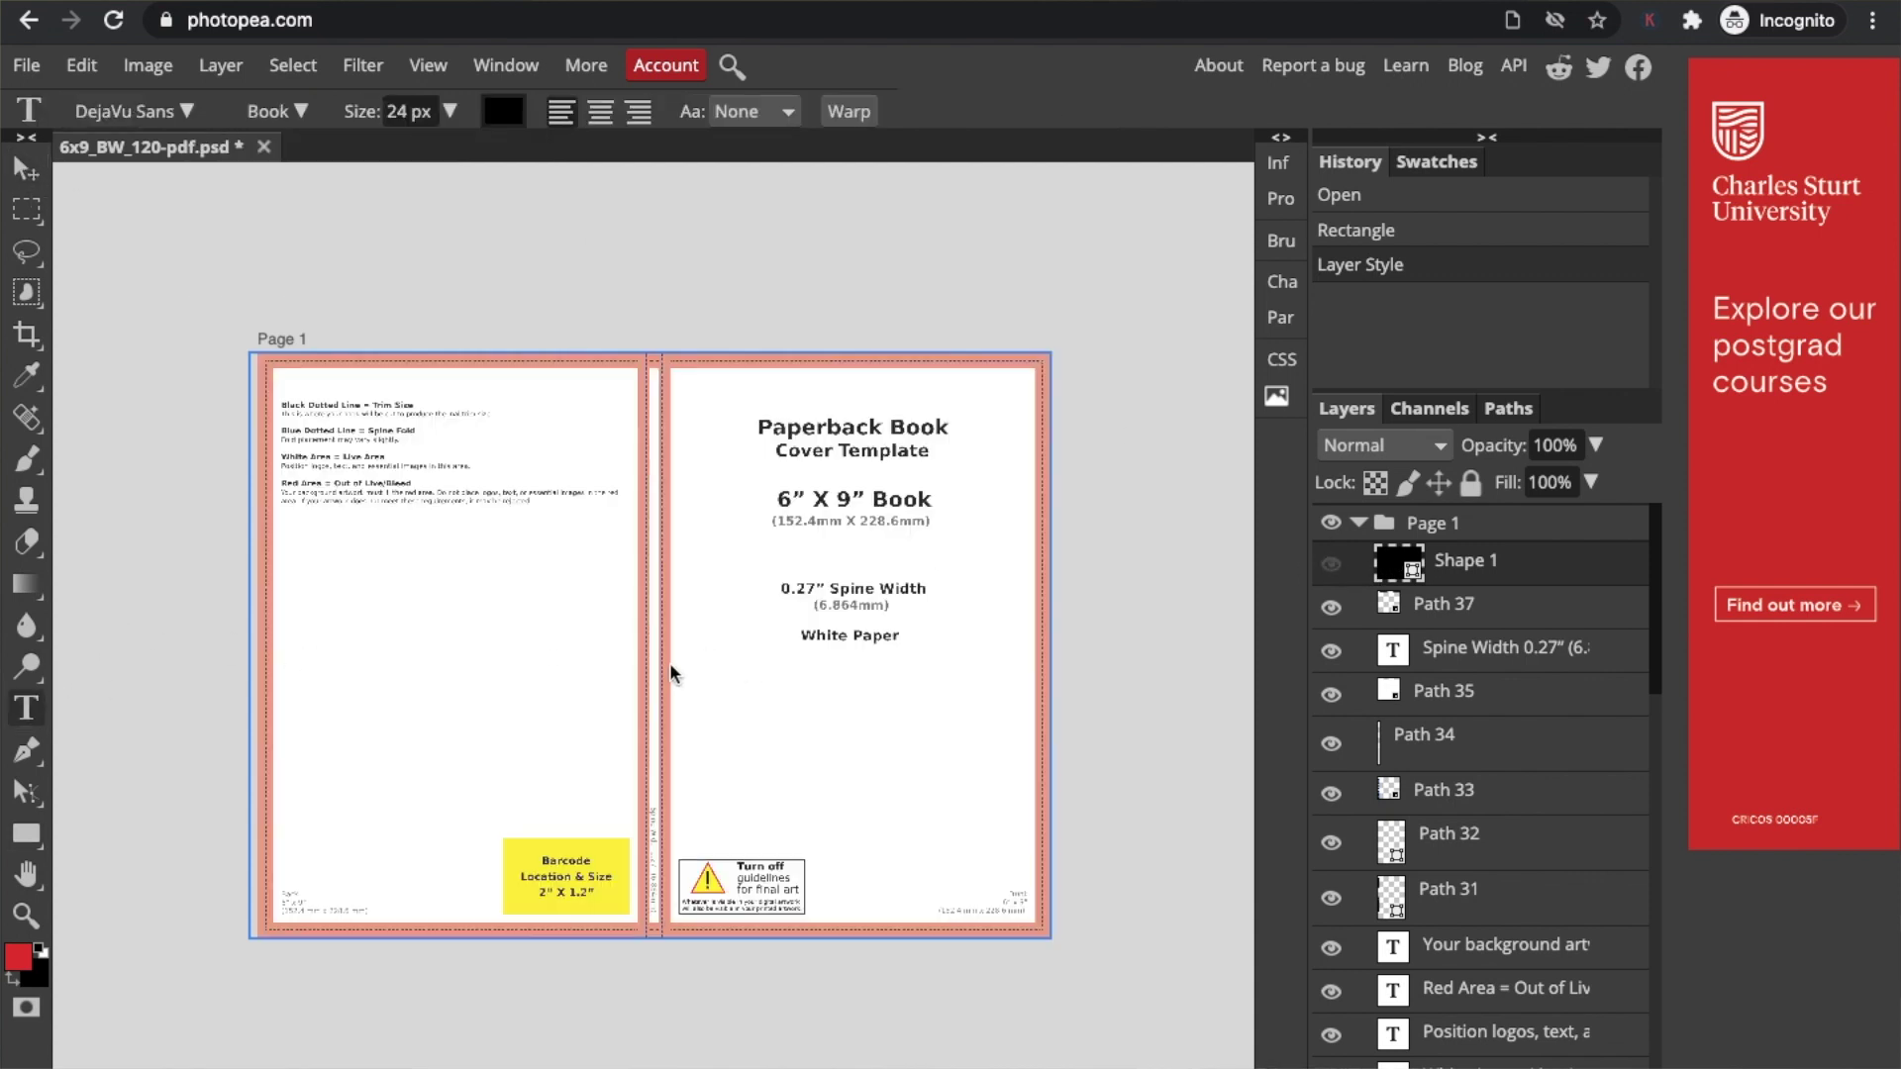
drag(670, 663, 1037, 738)
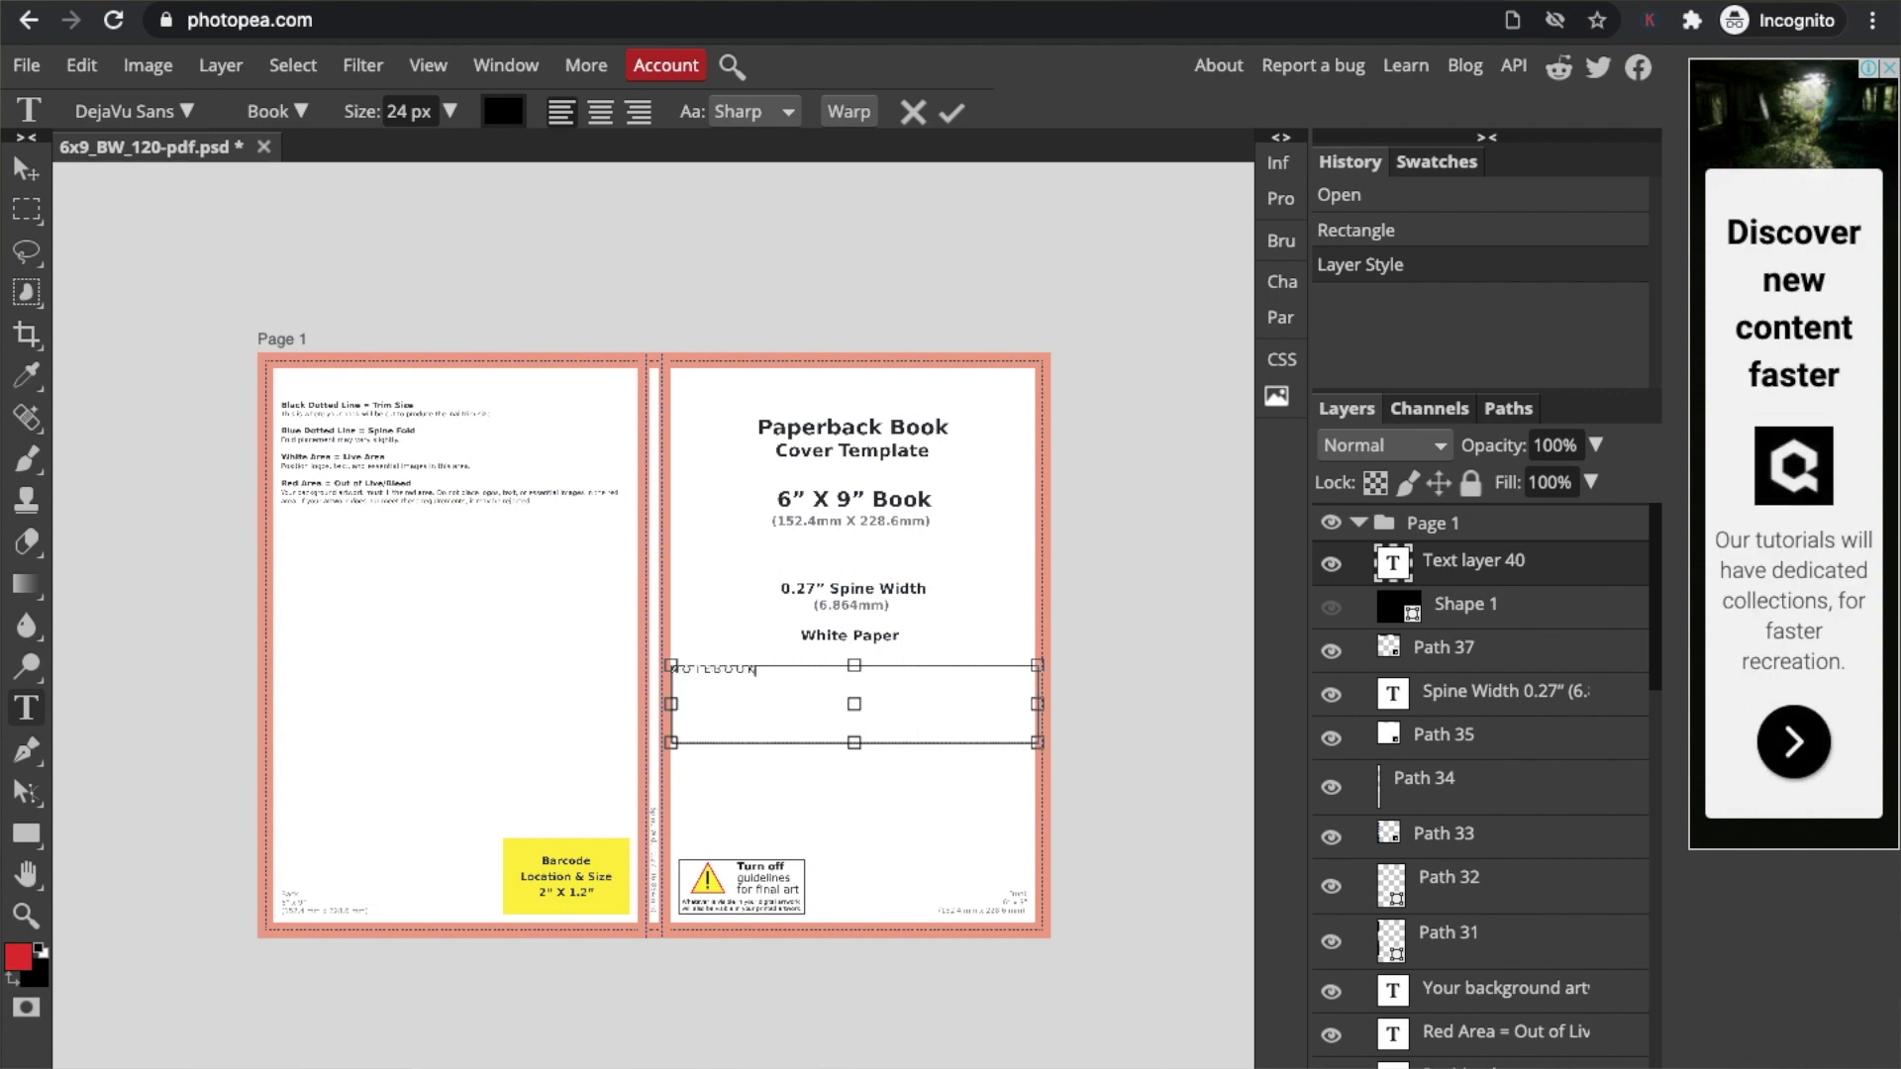
- Set the size of the whole NOTEBOOK text to 72 px
key(ctrl+a)
click(451, 111)
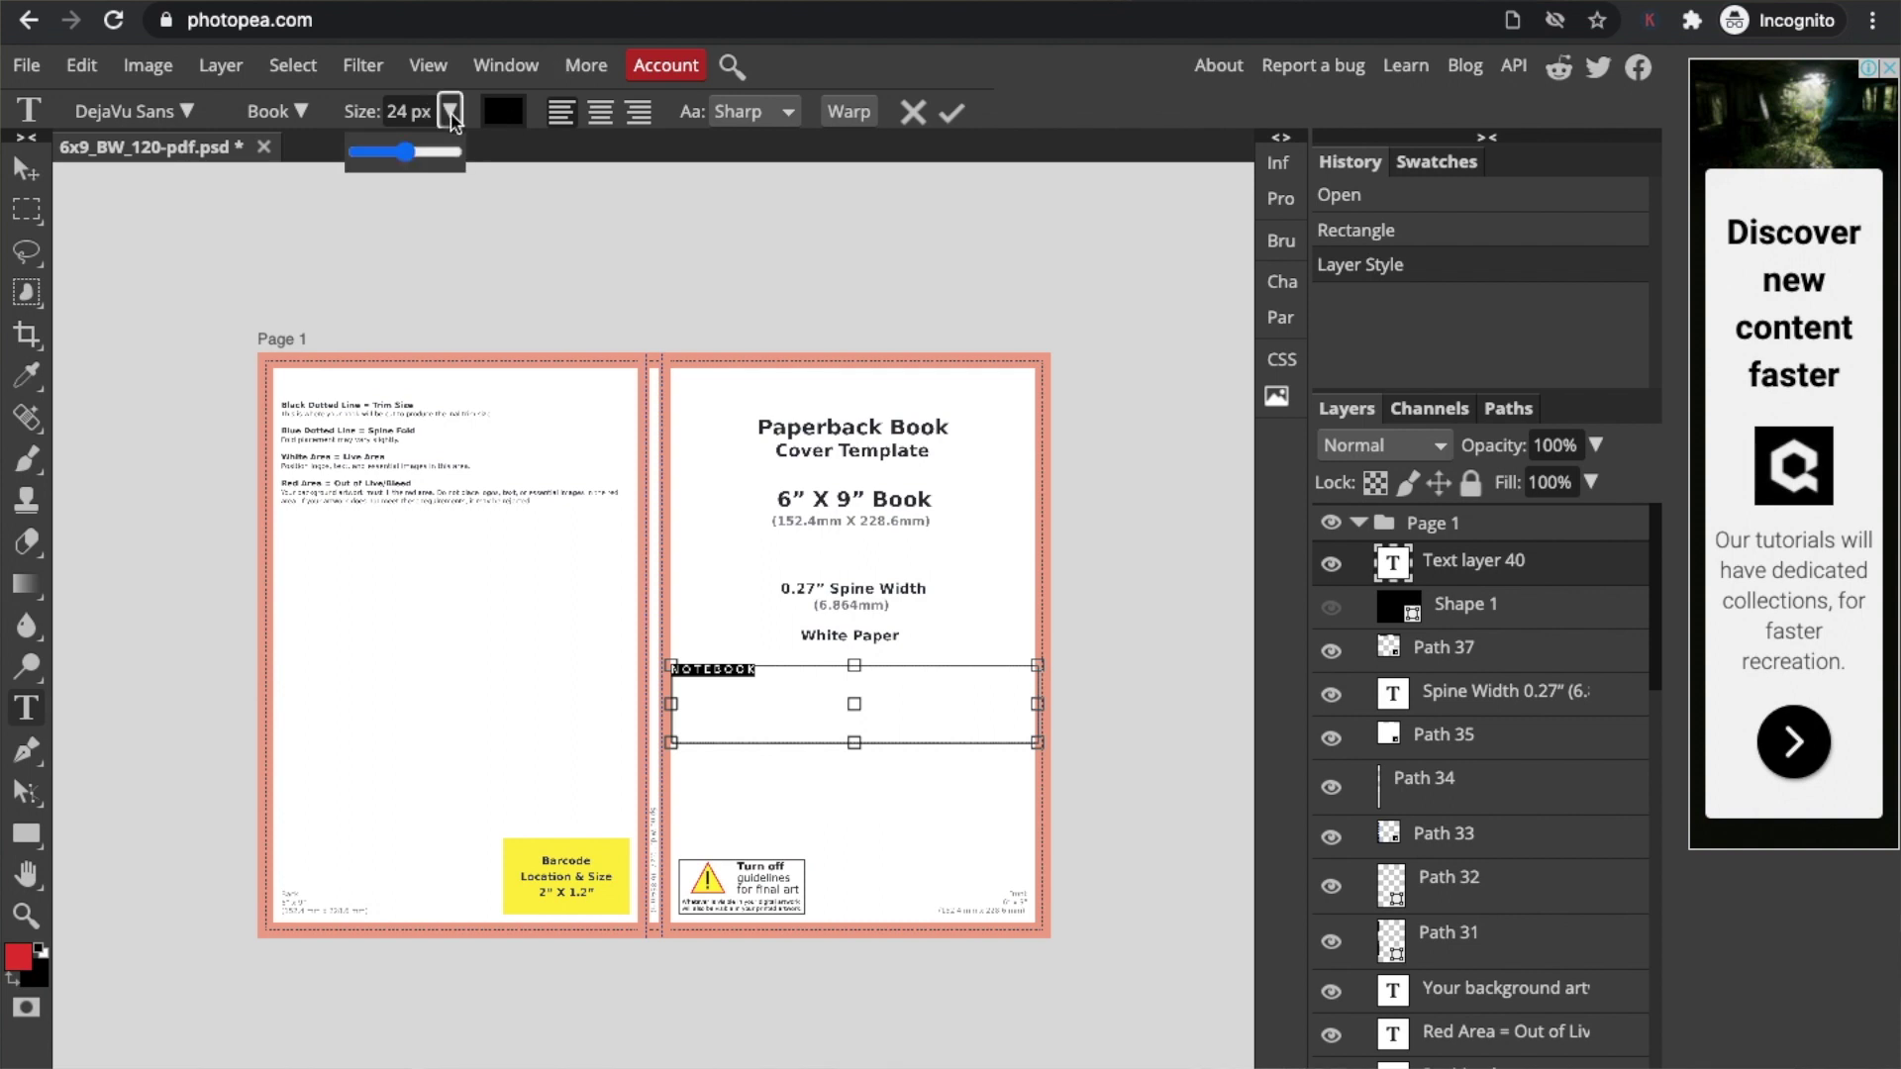
drag(404, 152, 434, 156)
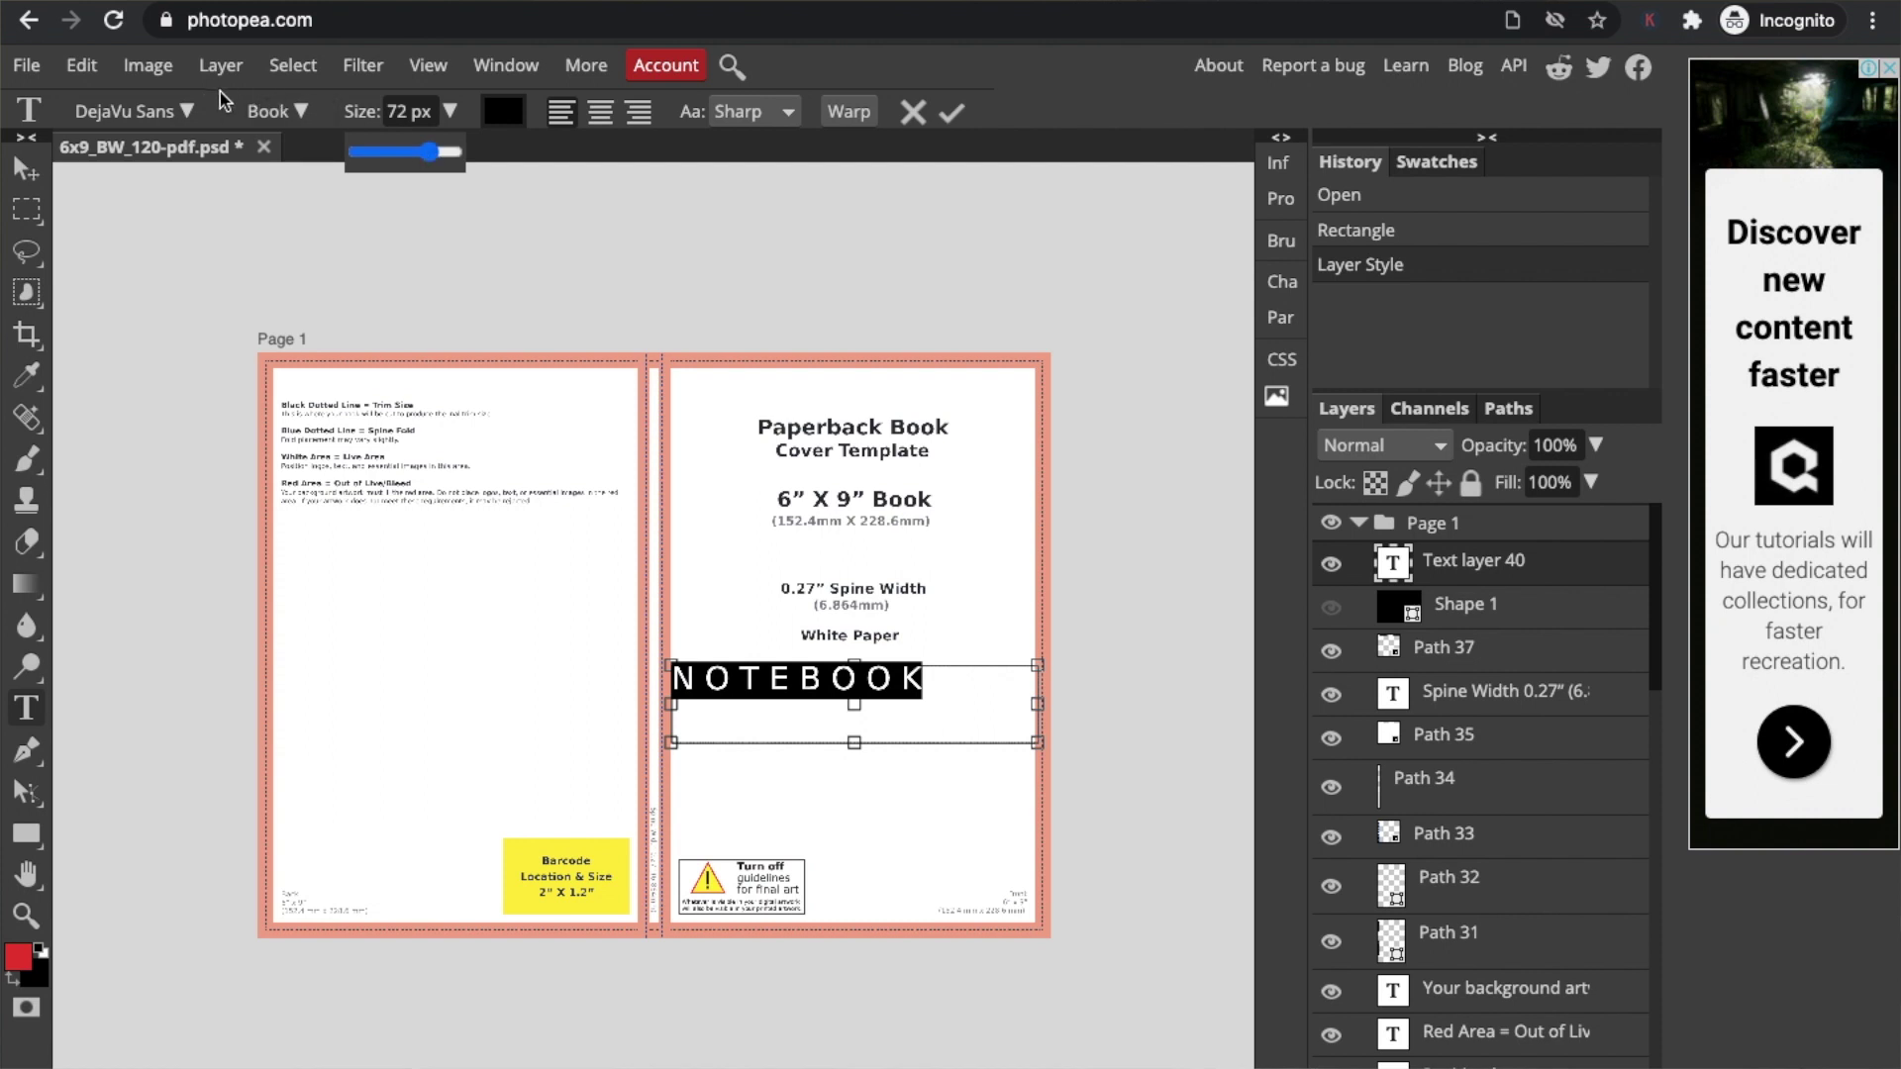
- Filter the font list for the NOTEBOOK text by excluding the Comic, Dingbat, Display and Grunge categories
click(192, 109)
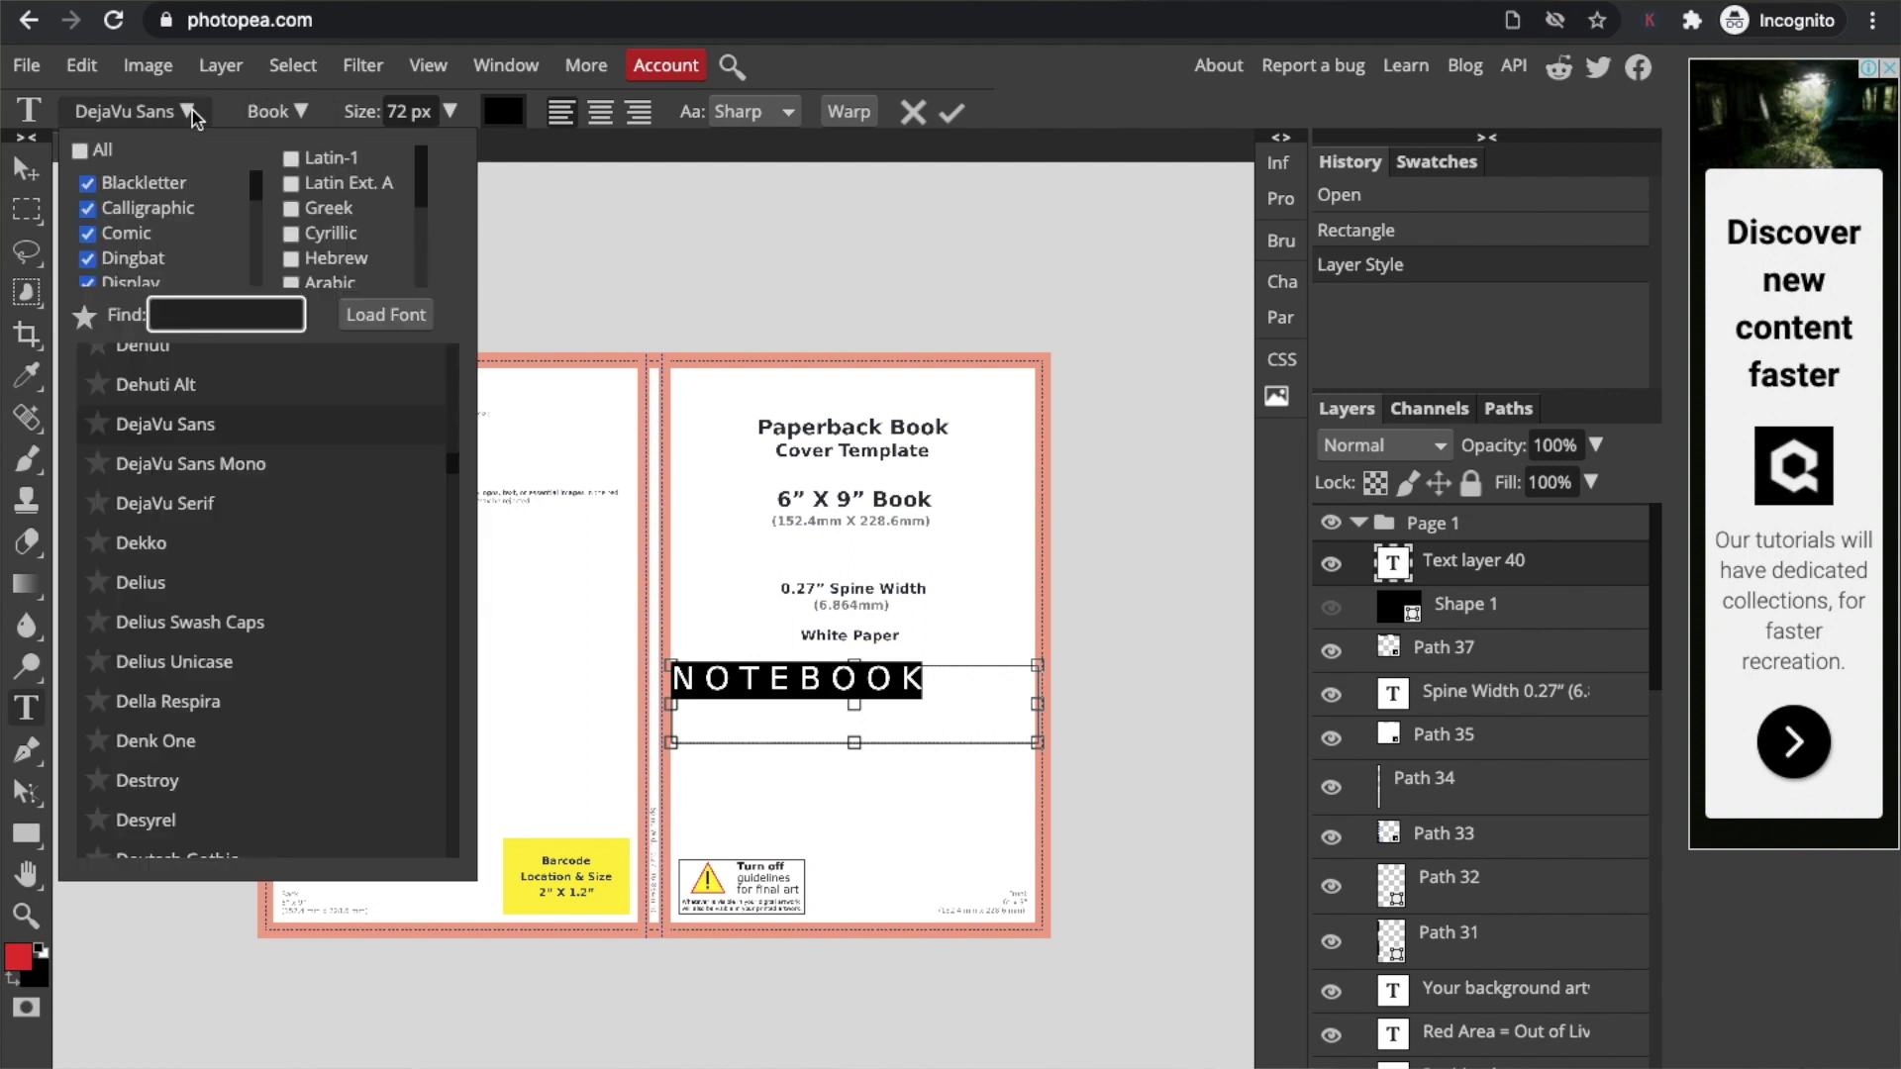
scroll(245, 465, up, 5)
scroll(246, 465, up, 3)
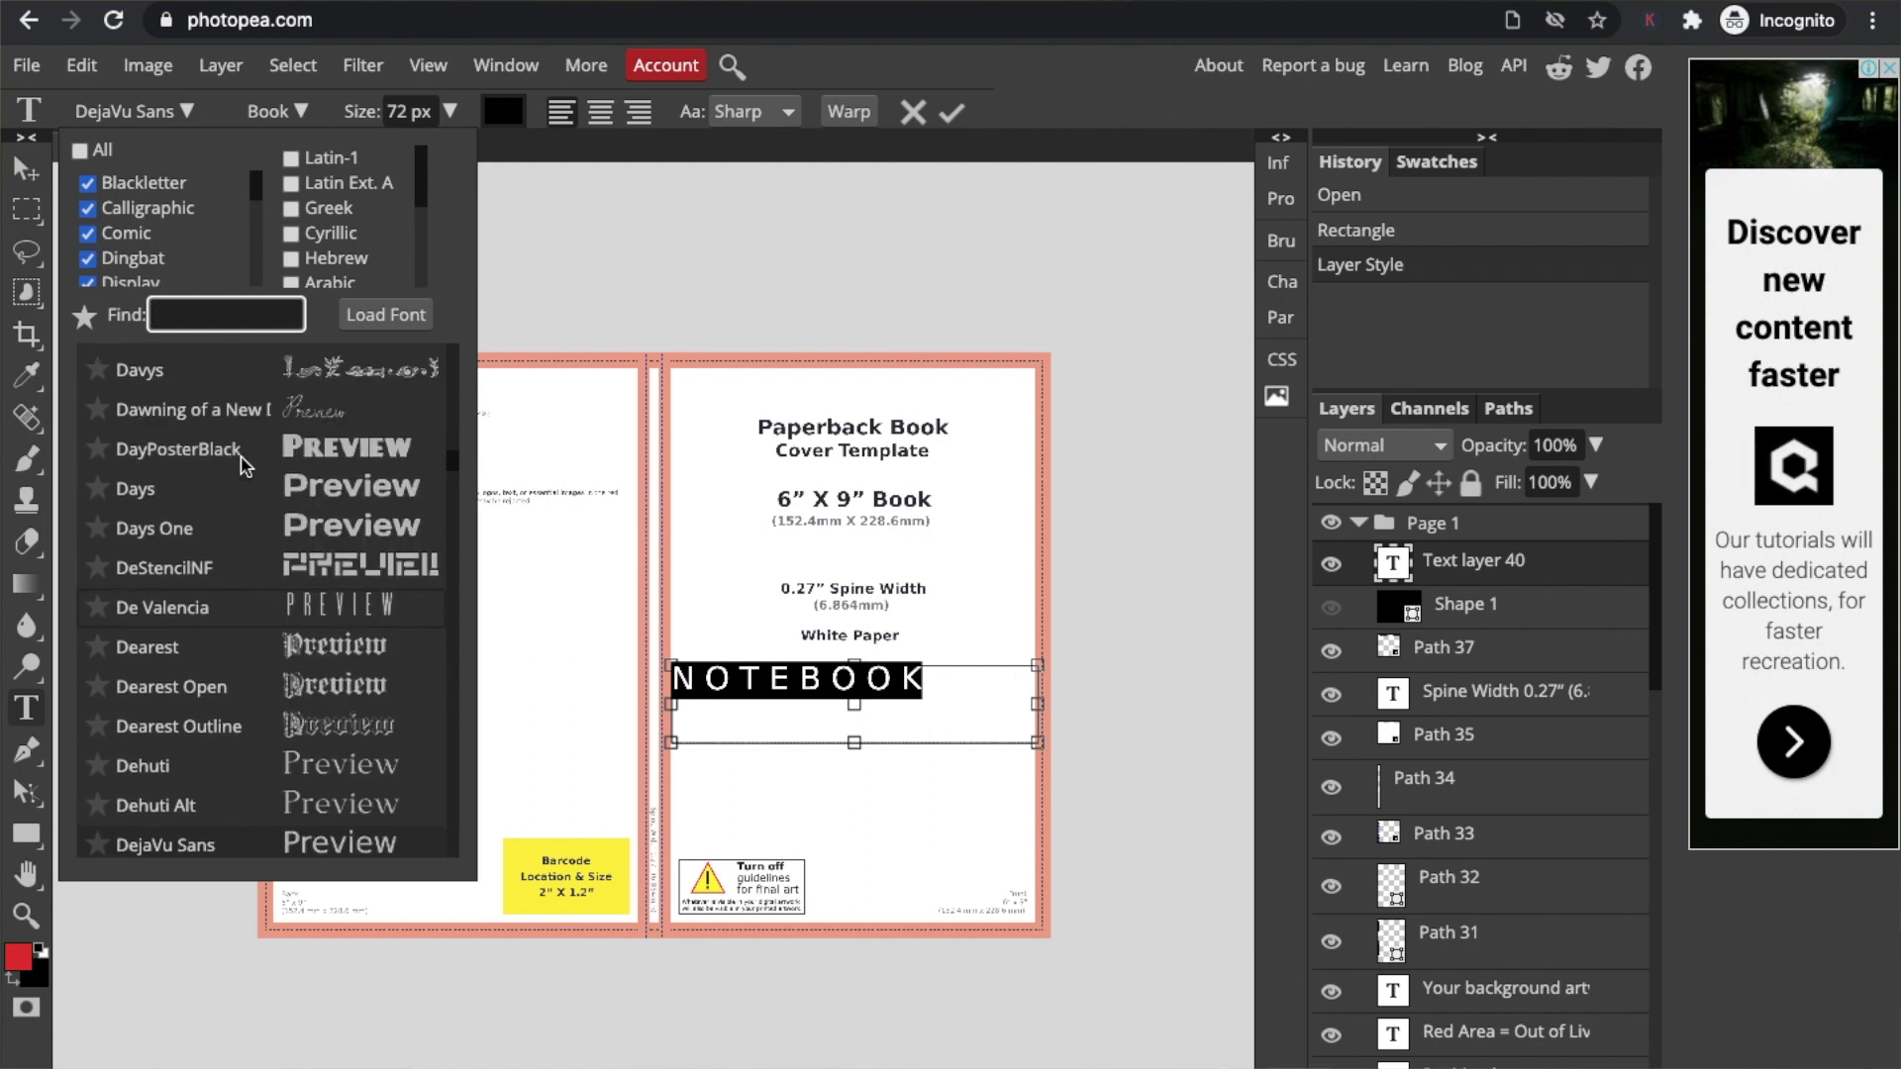
click(104, 243)
click(103, 241)
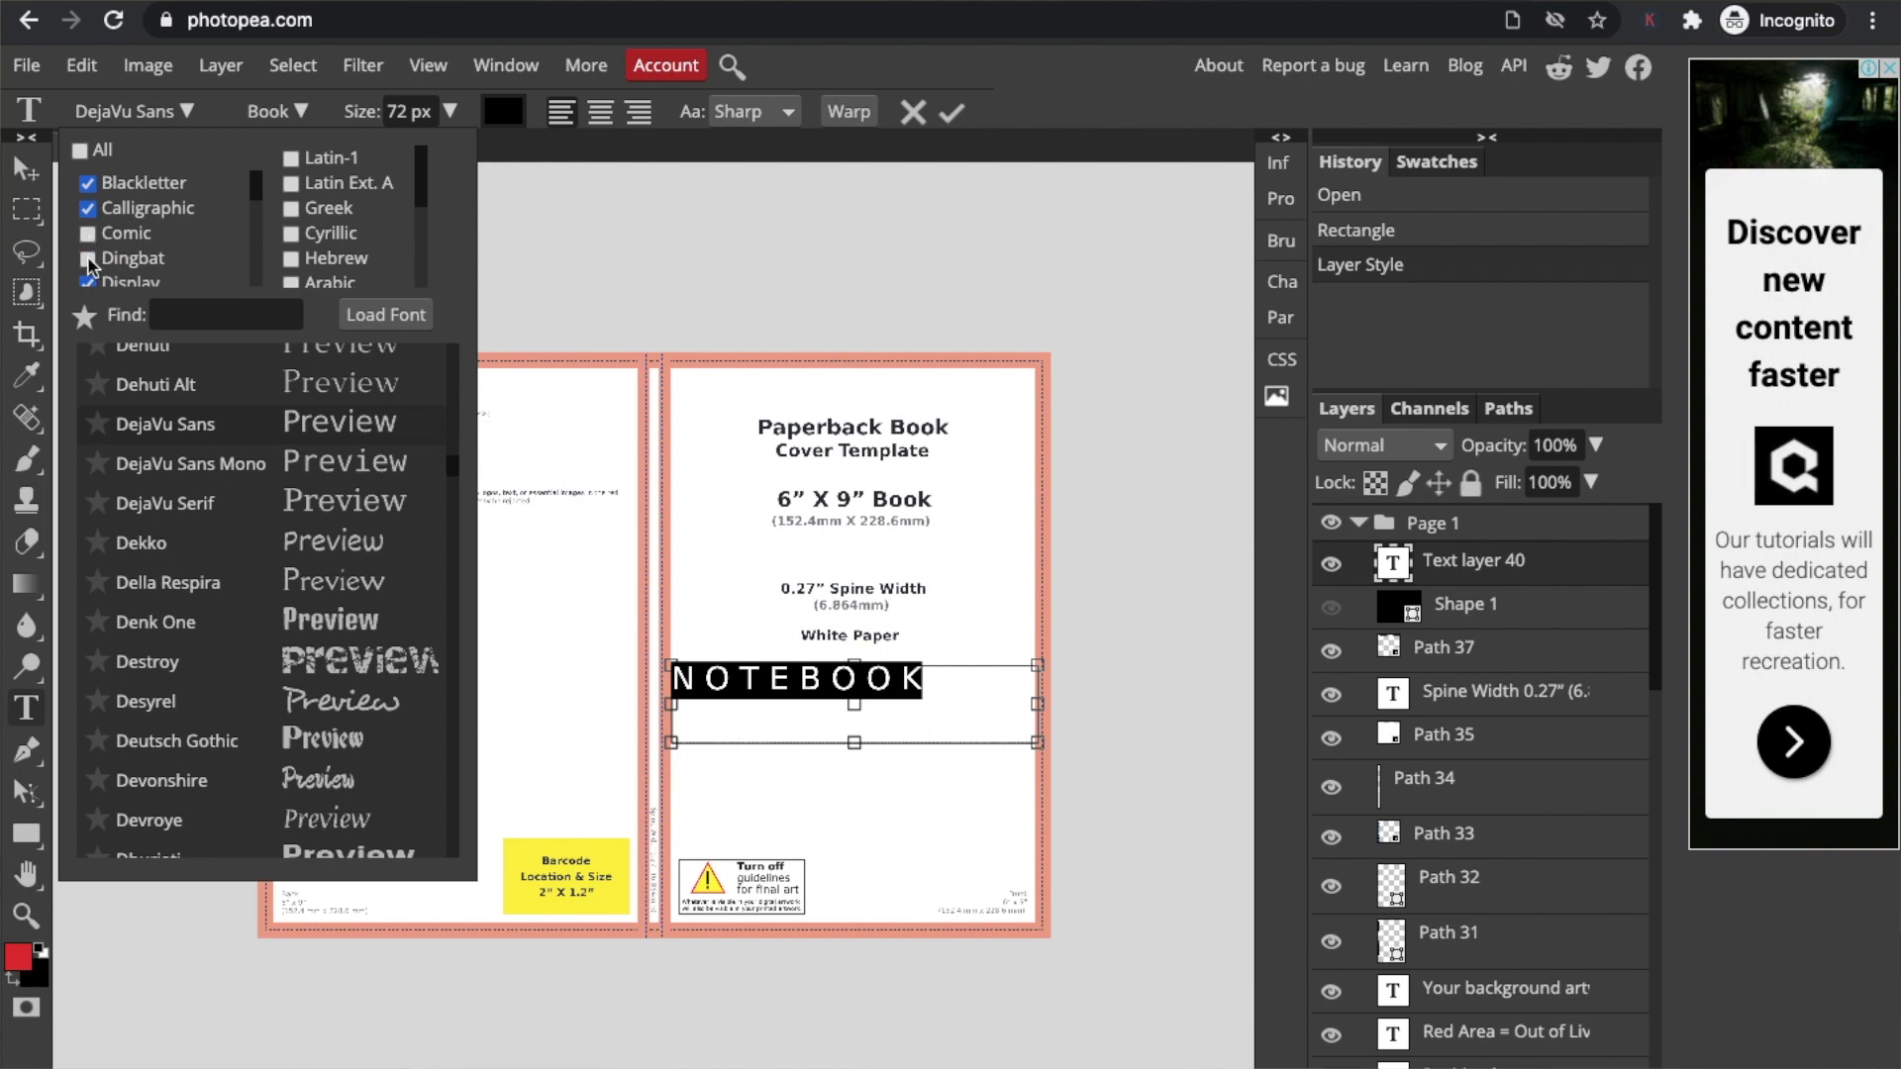
click(89, 253)
scroll(91, 249, down, 2)
scroll(94, 253, down, 1)
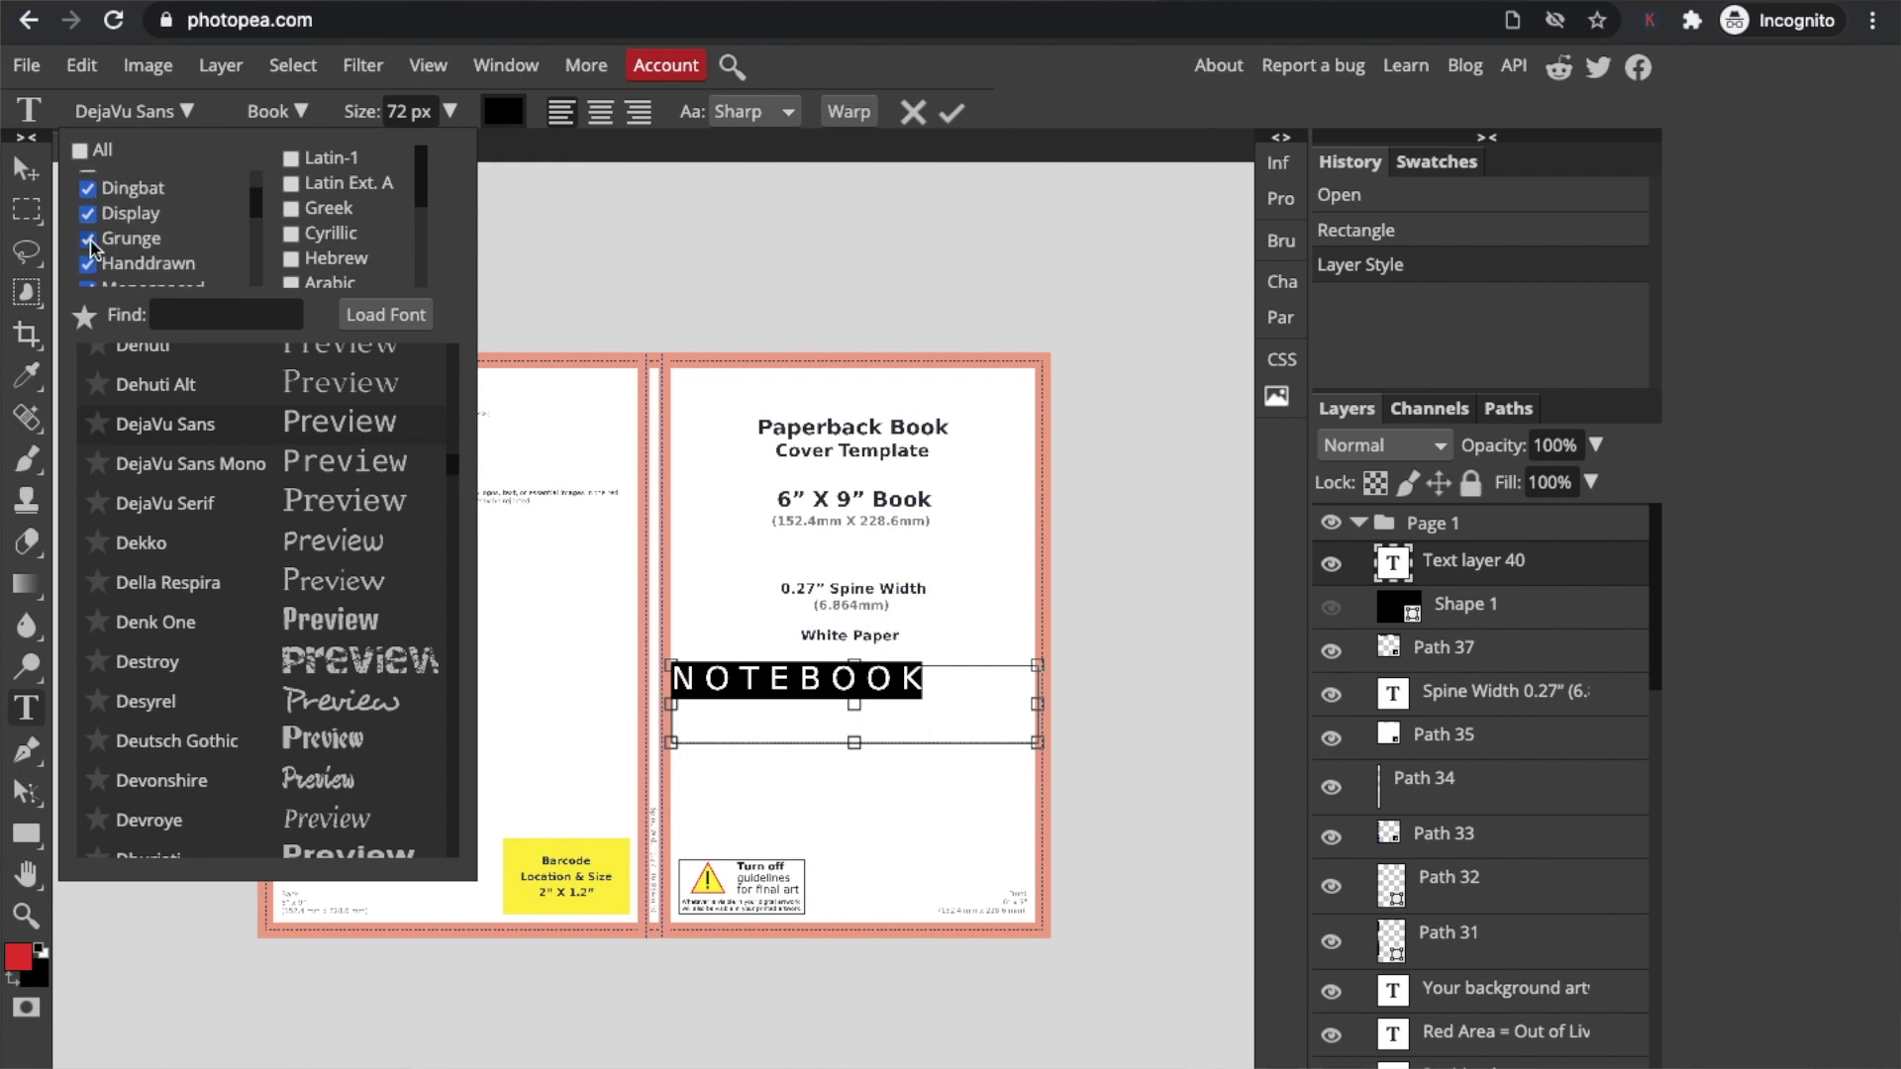
click(87, 238)
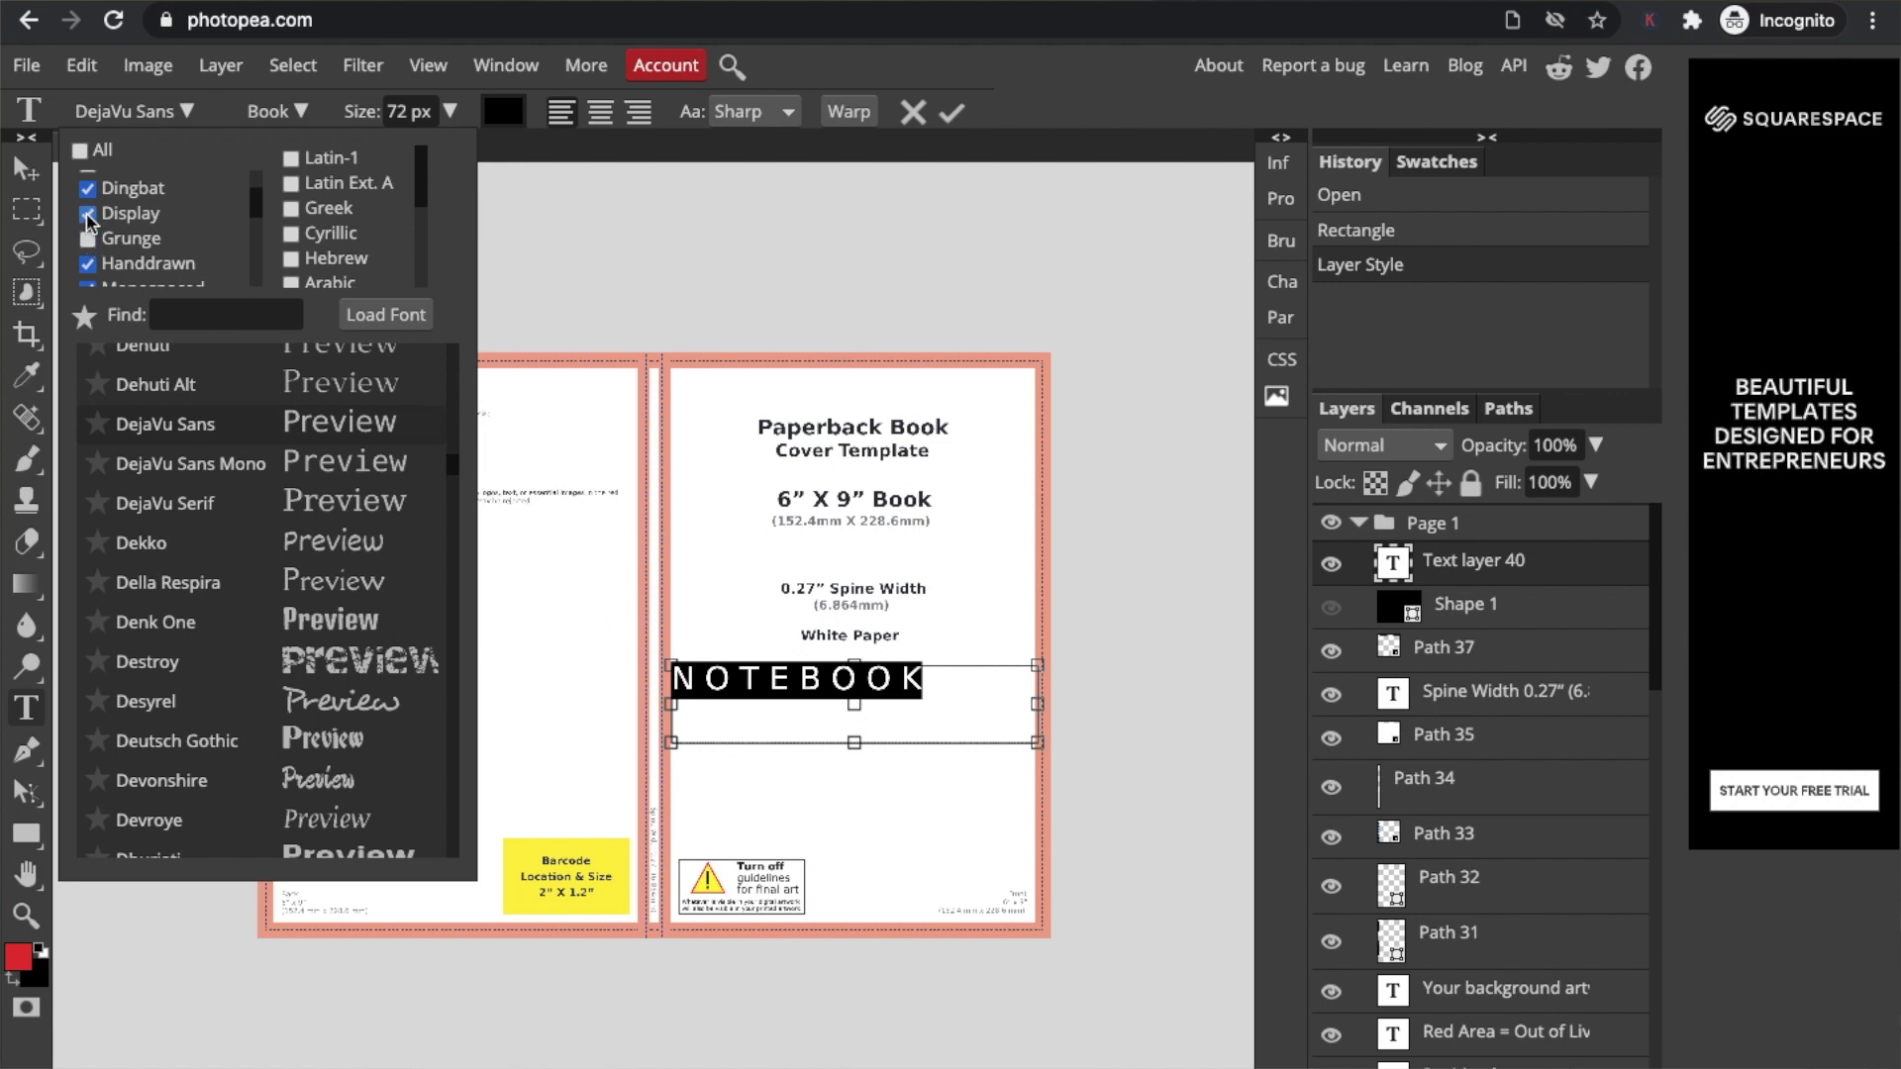
click(87, 188)
scroll(89, 198, up, 3)
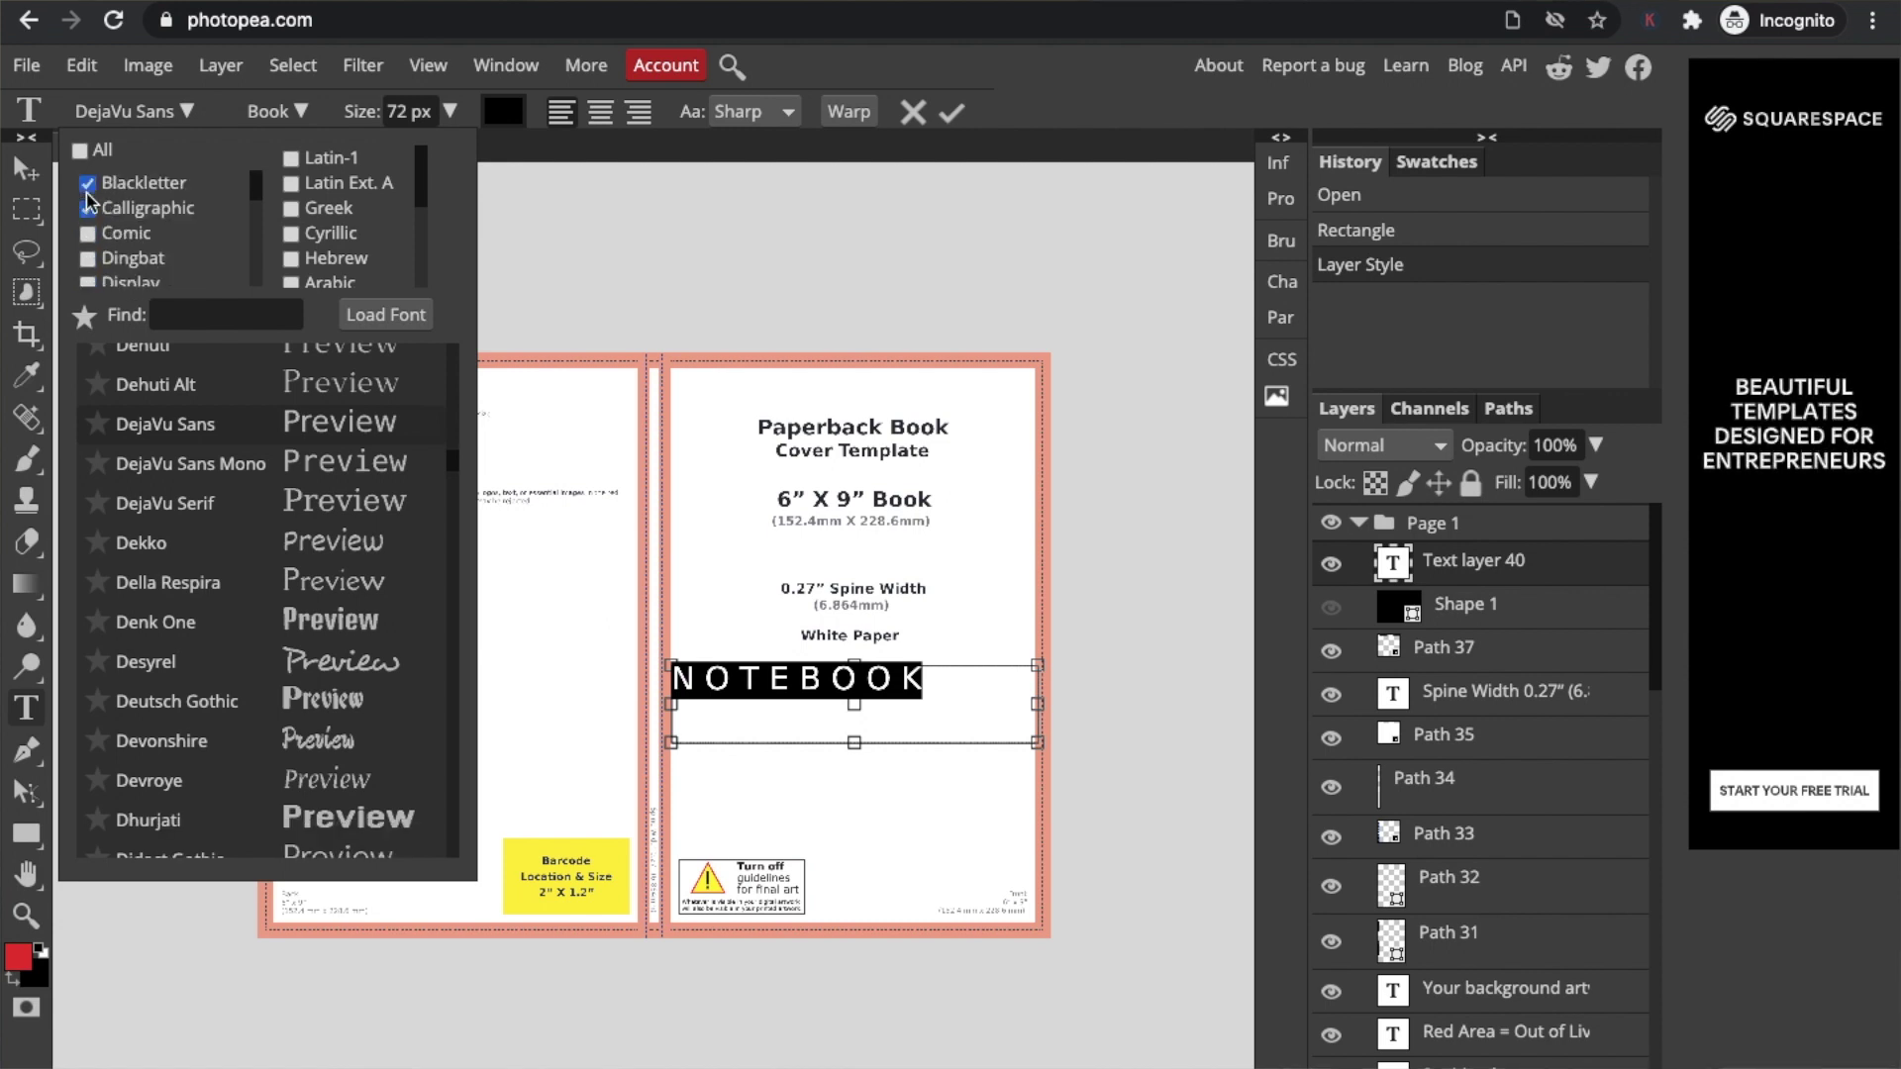
- Change the font of the NOTEBOOK text to HammersmithOne
scroll(301, 495, down, 3)
scroll(302, 497, down, 6)
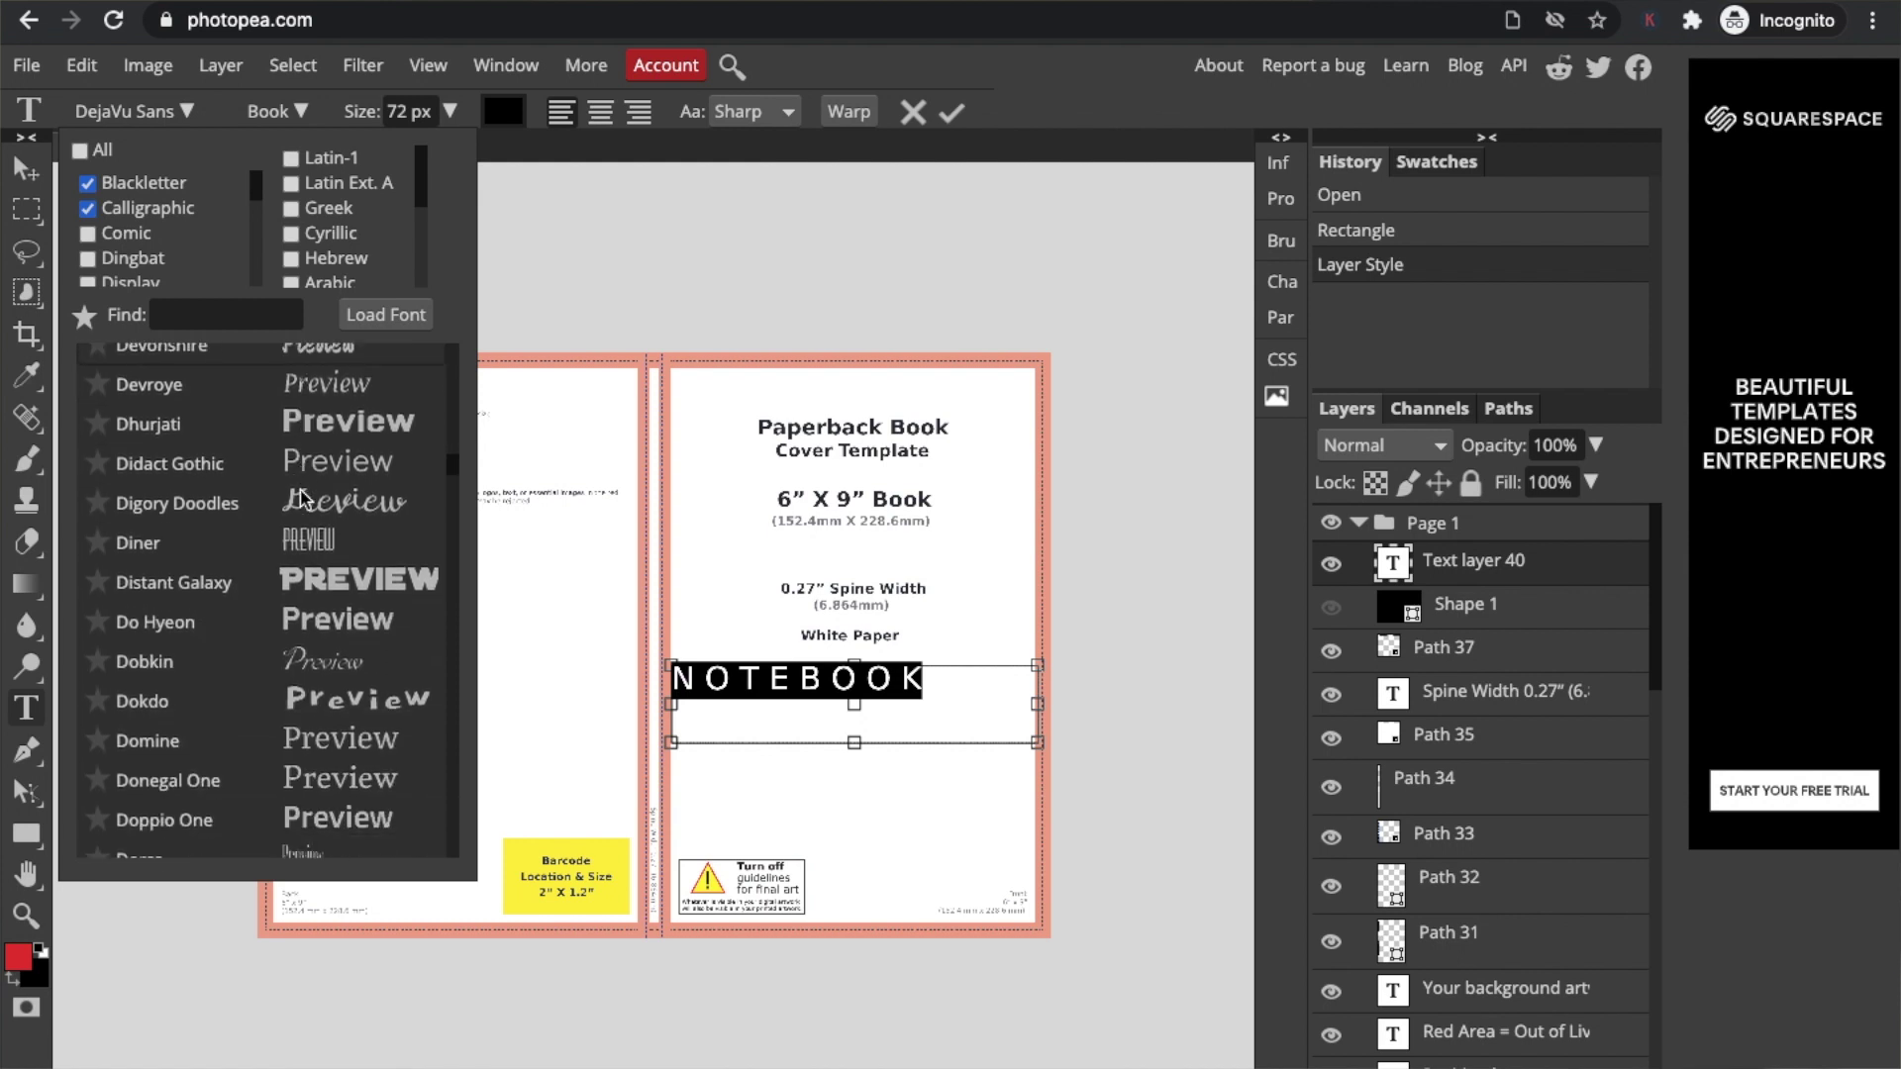
scroll(302, 498, down, 6)
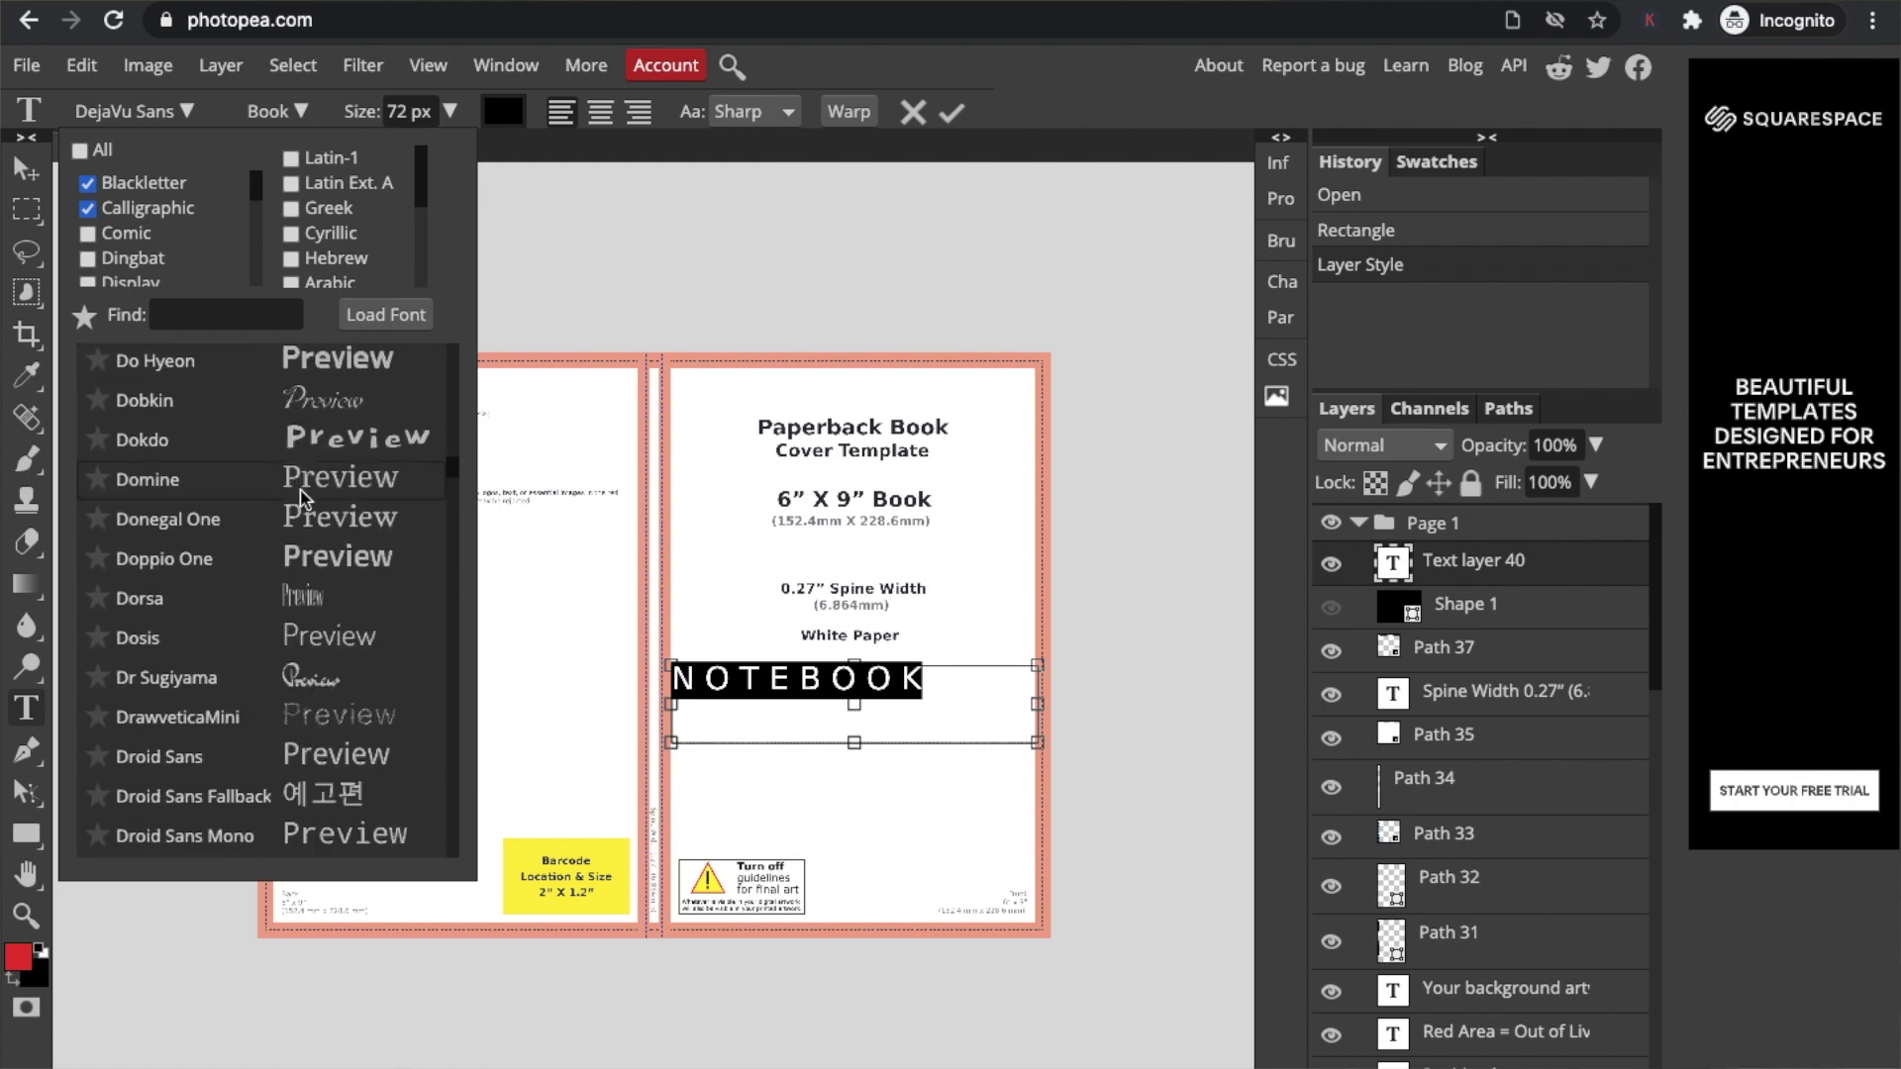
scroll(302, 495, down, 5)
scroll(302, 495, down, 6)
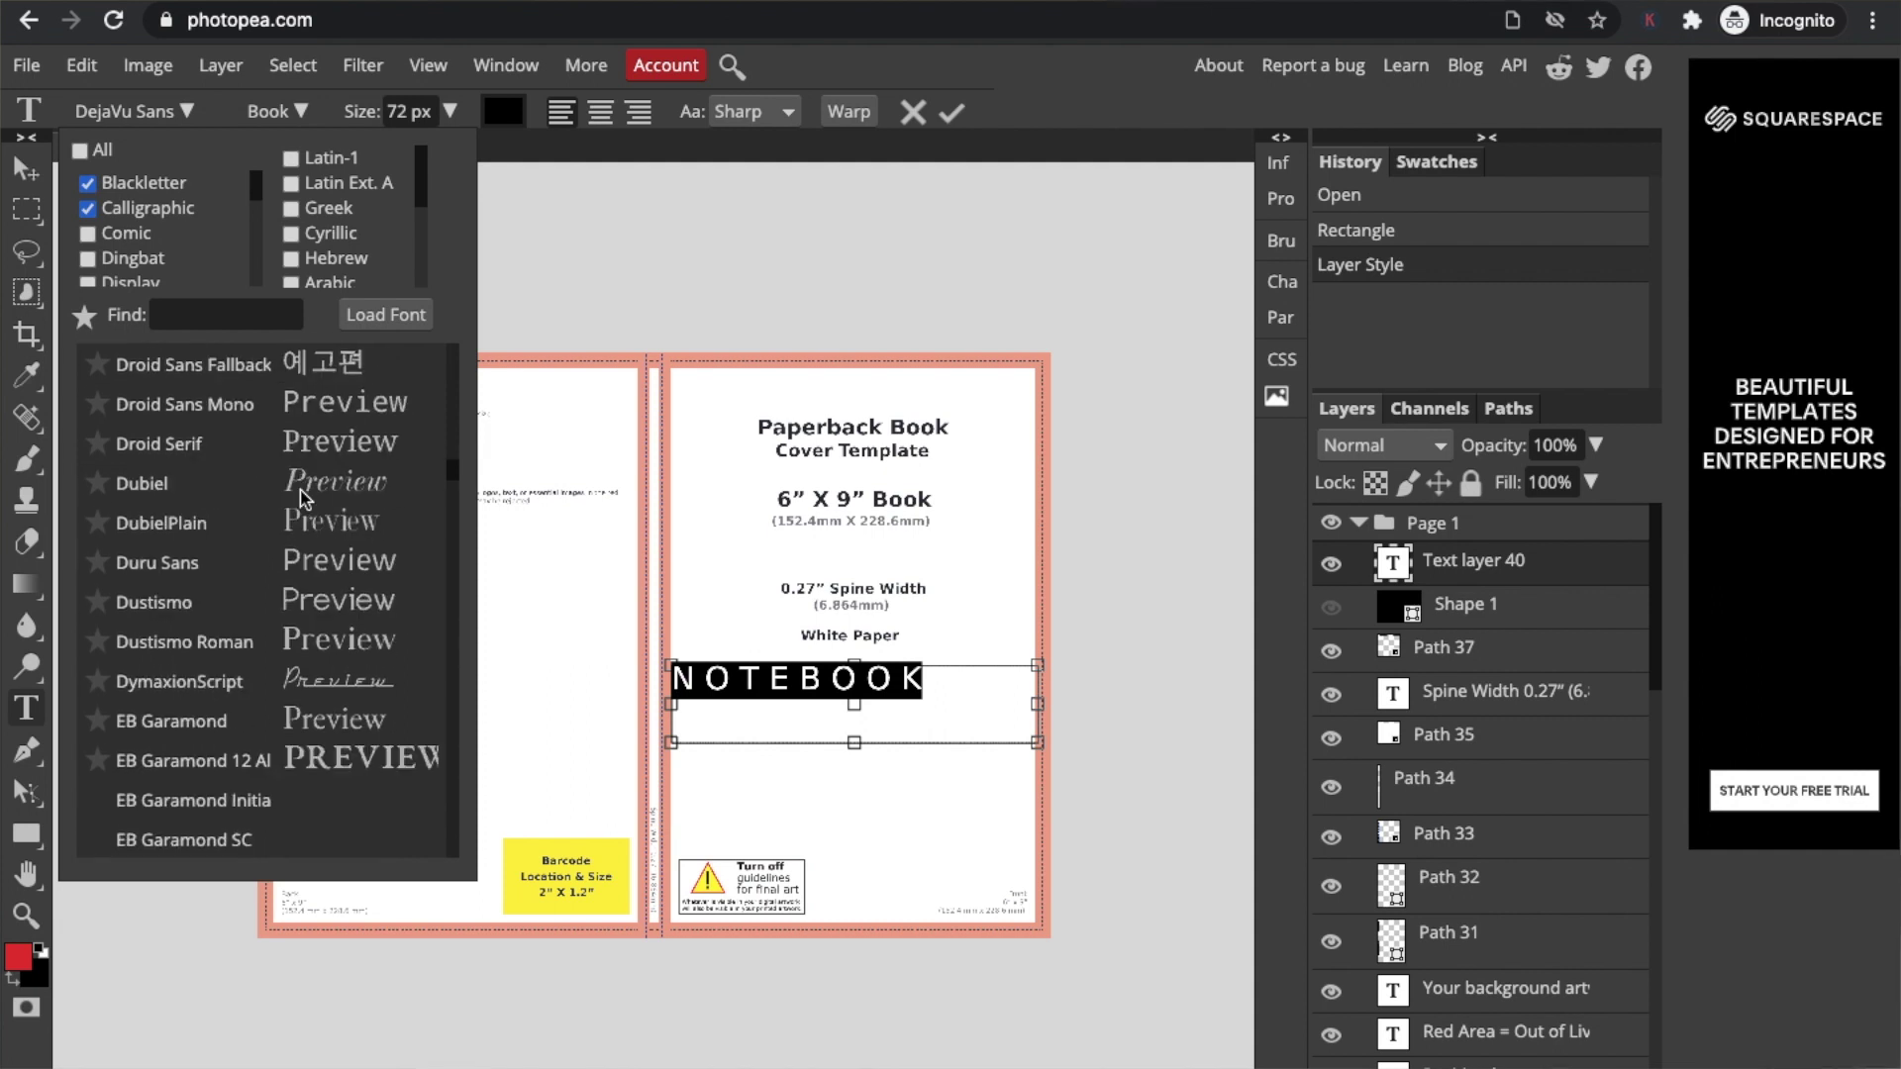
scroll(303, 497, down, 10)
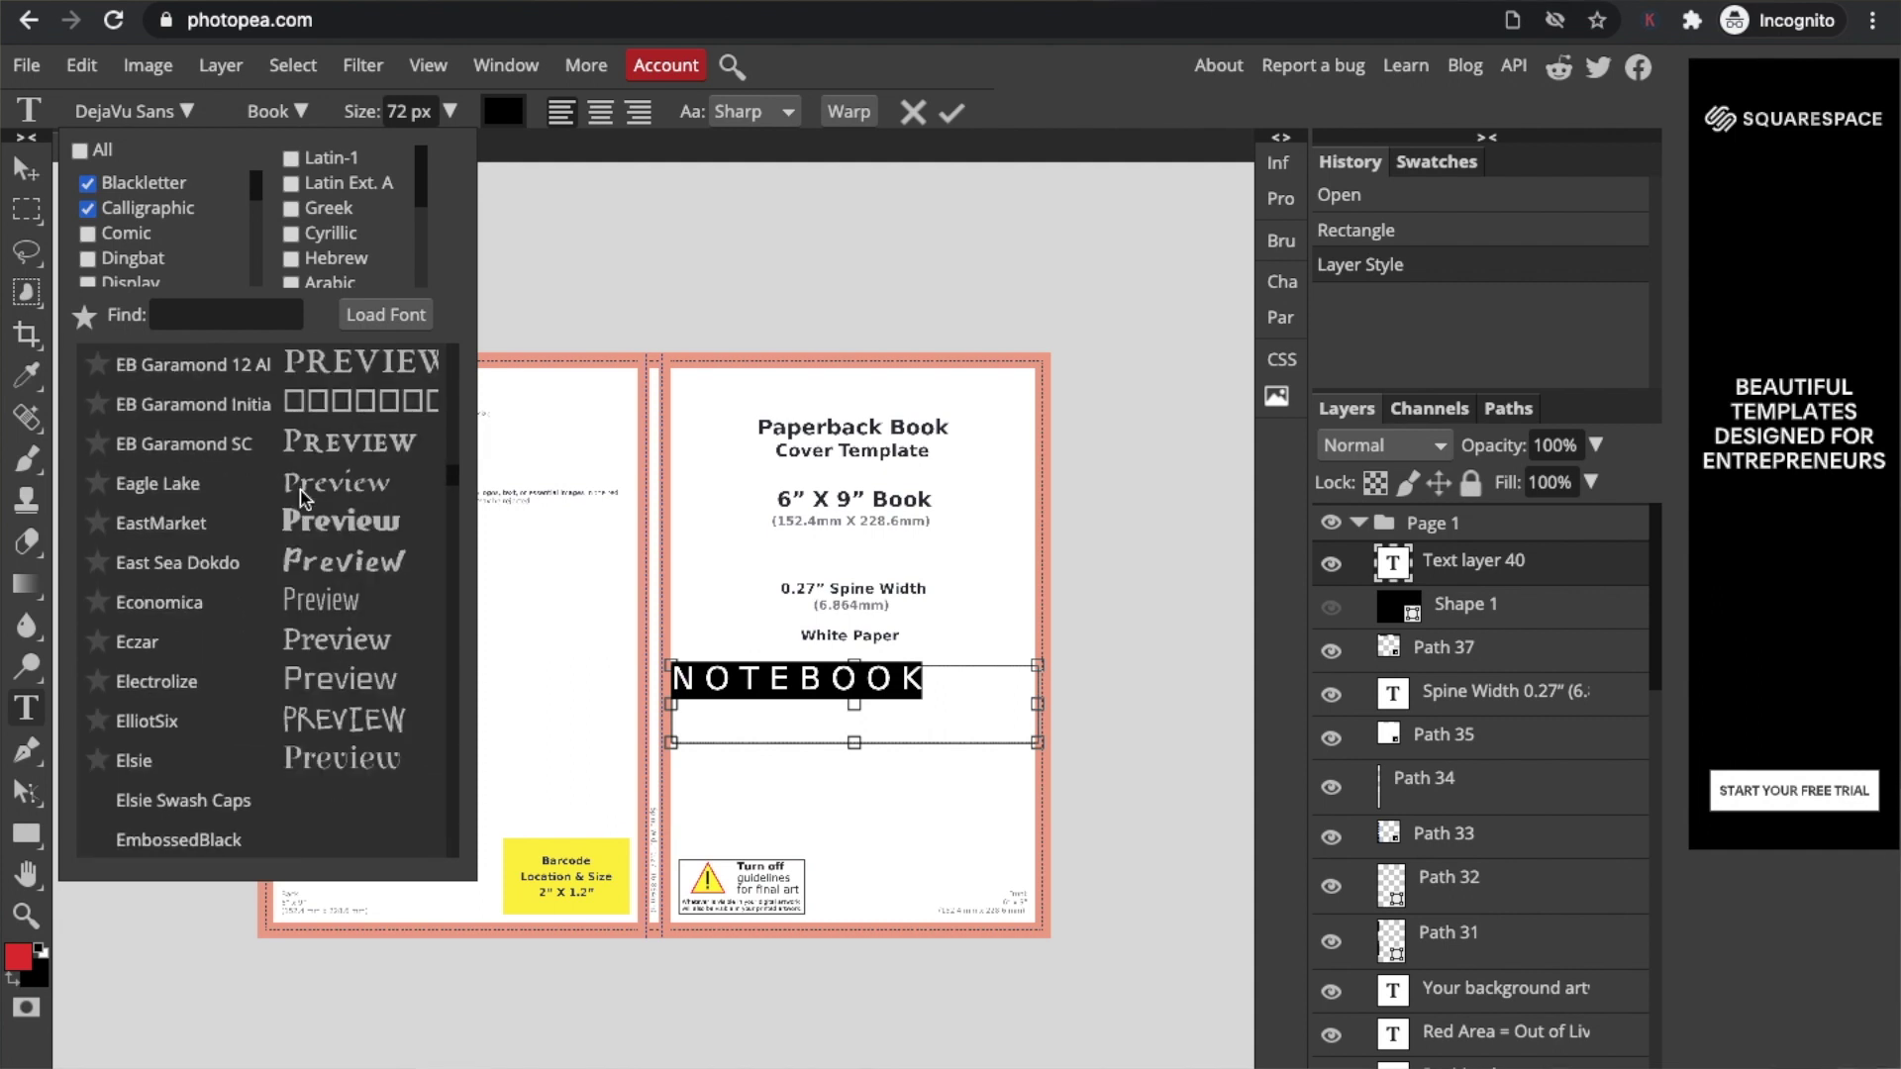
scroll(302, 498, down, 5)
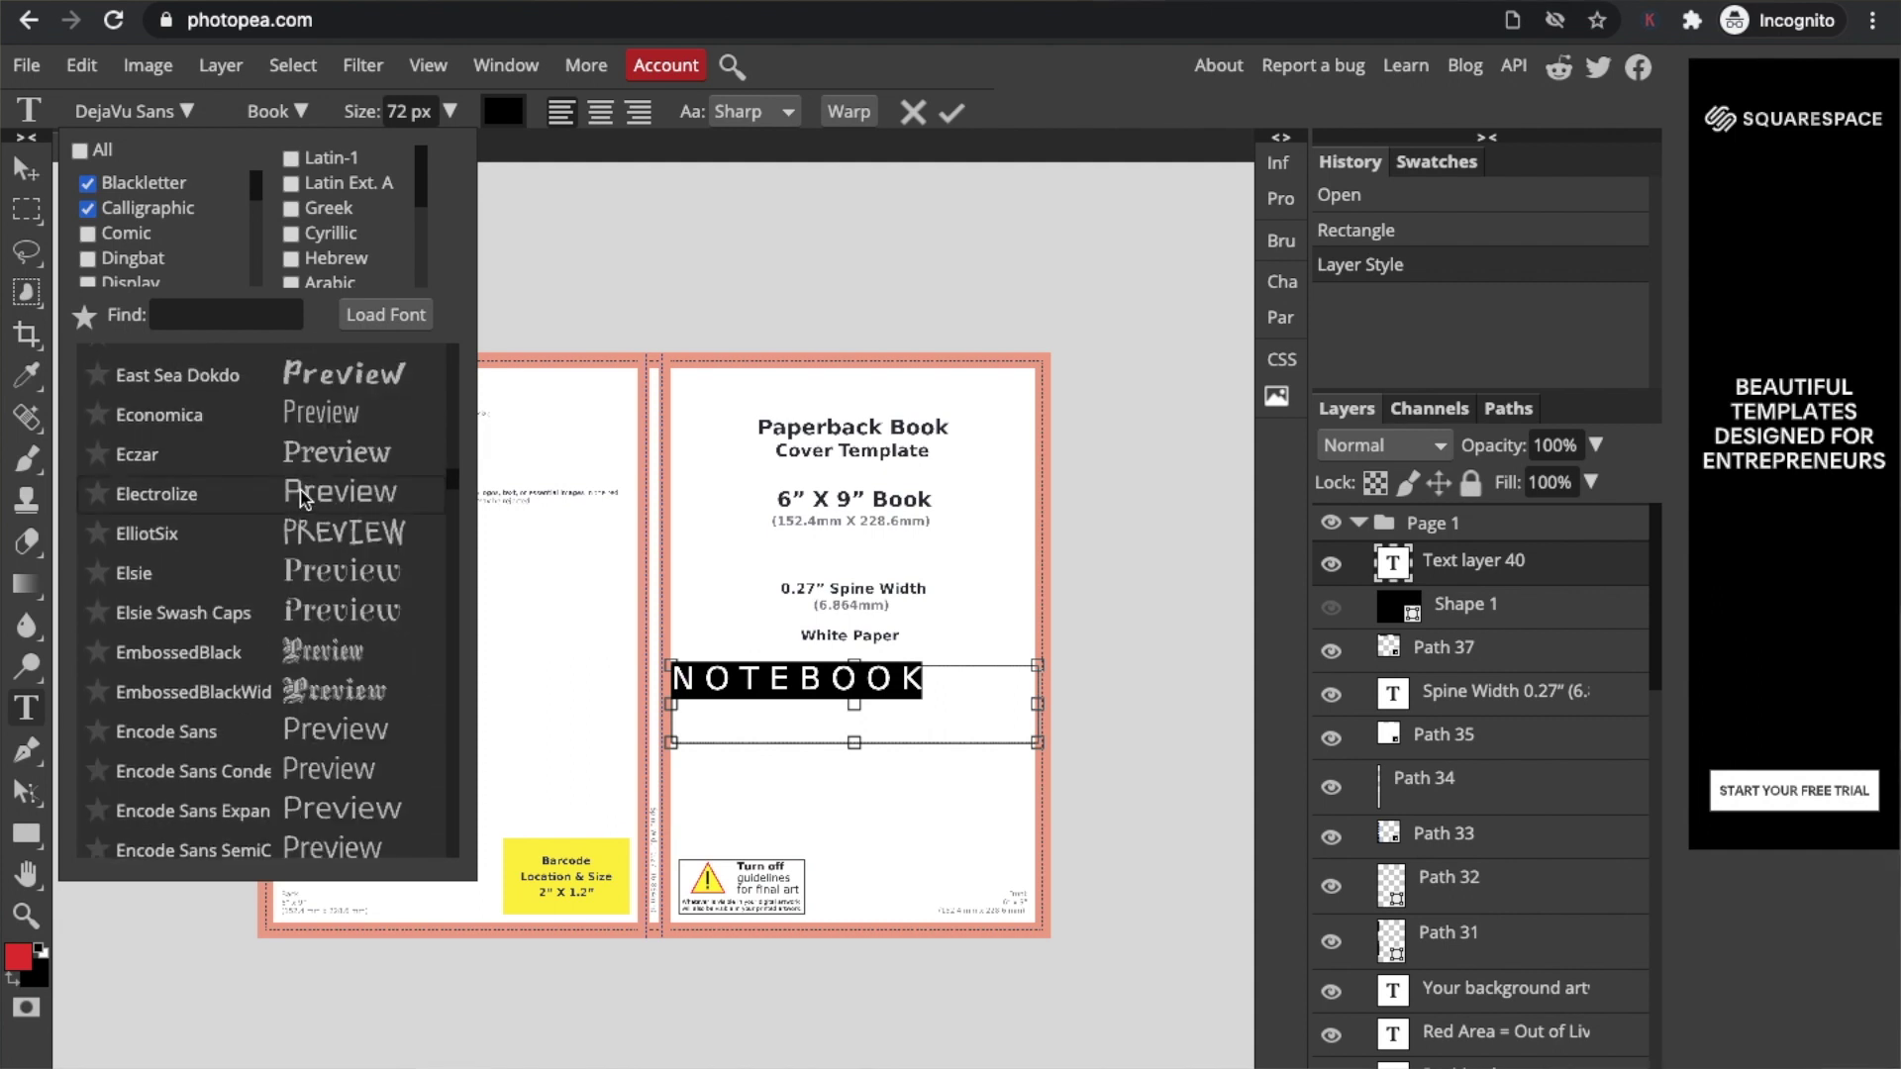
scroll(357, 561, down, 20)
click(357, 560)
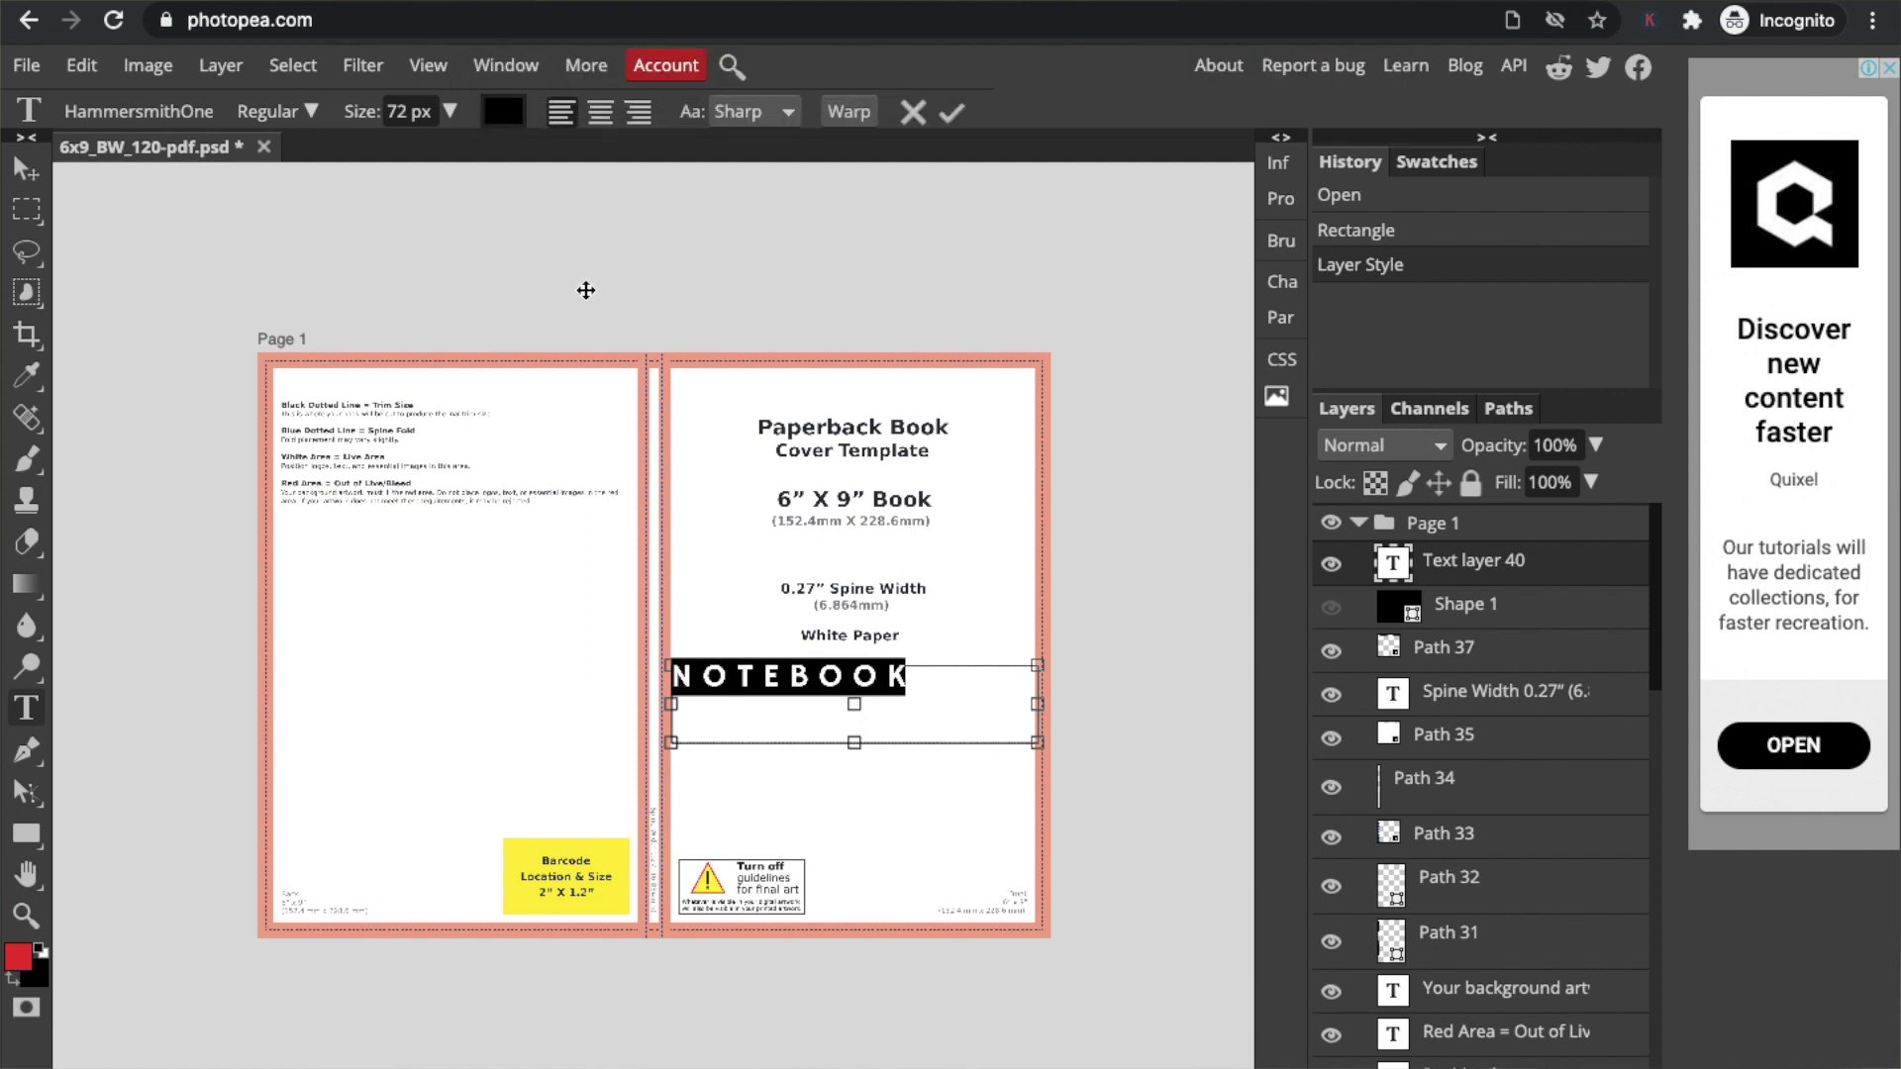
- Center-align the NOTEBOOK text and move its text box up the front cover, over the "Paperback Book Cover Template" heading
click(605, 117)
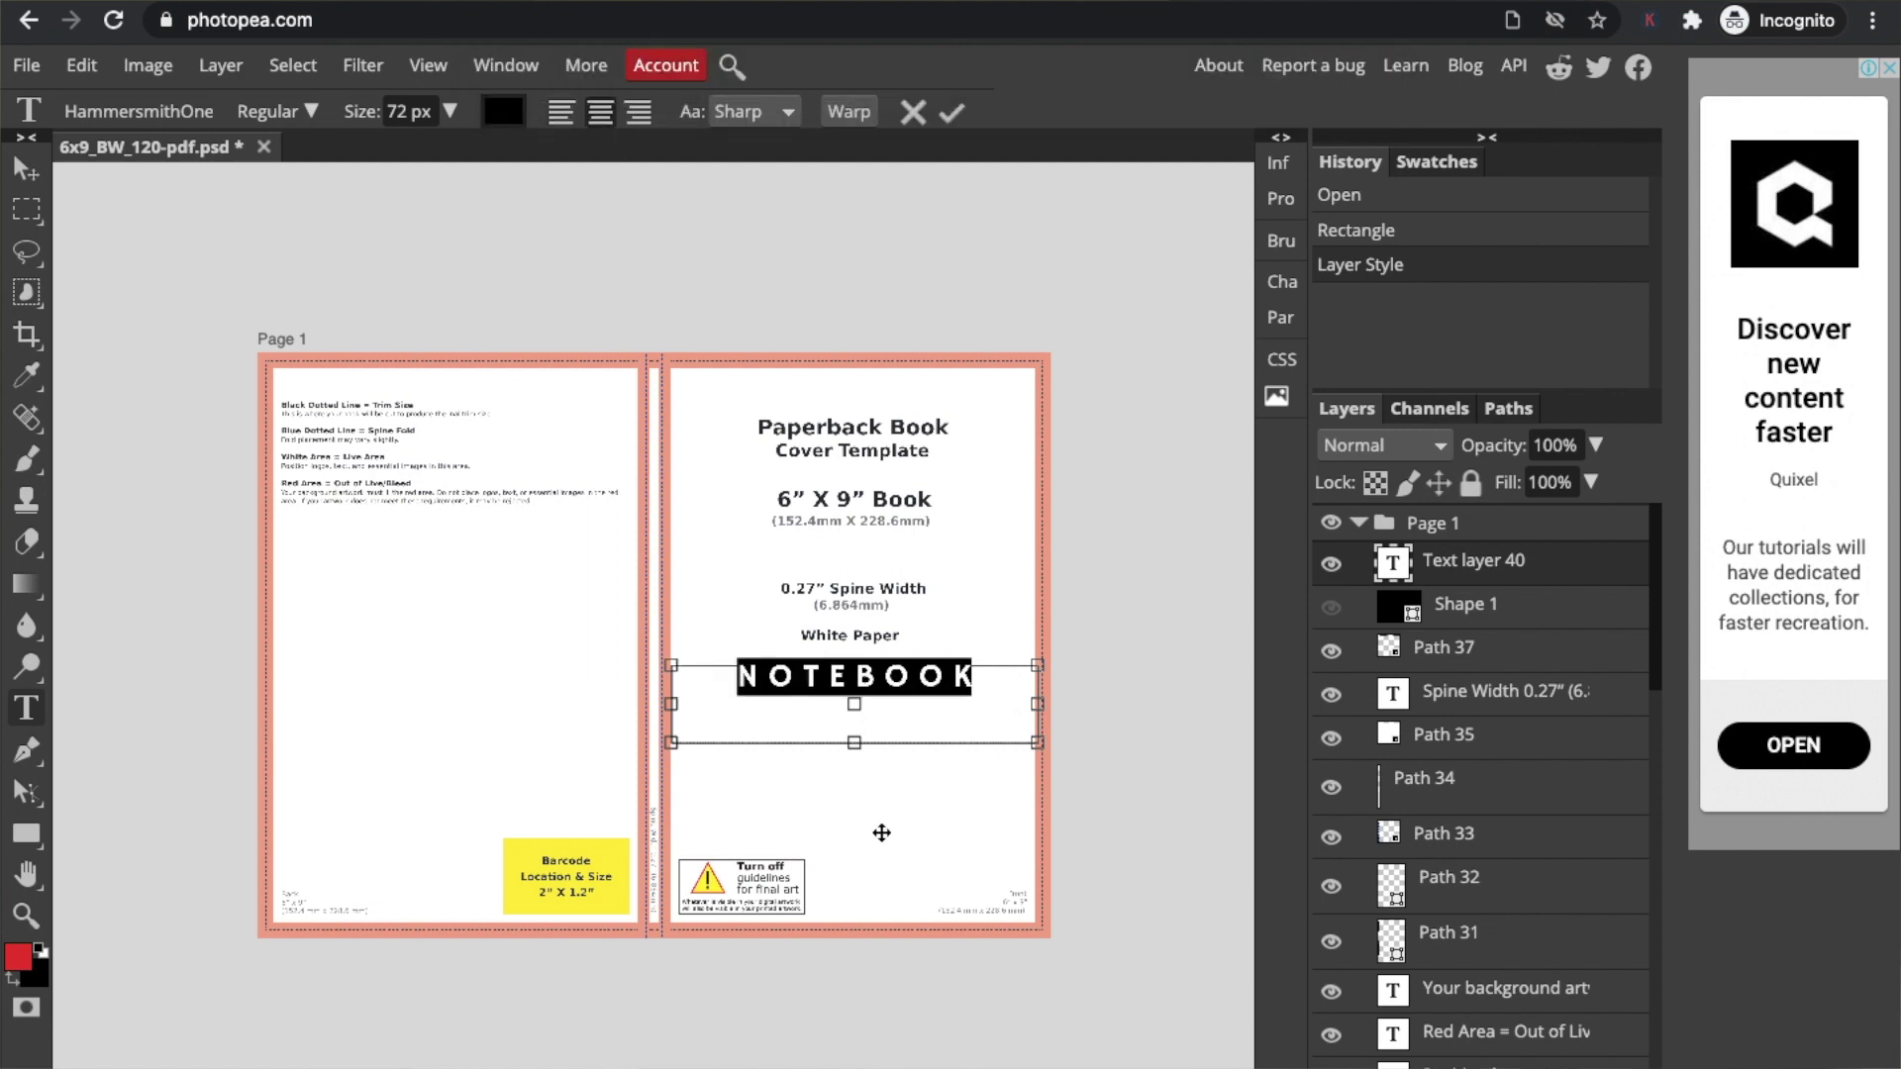
drag(881, 833, 881, 594)
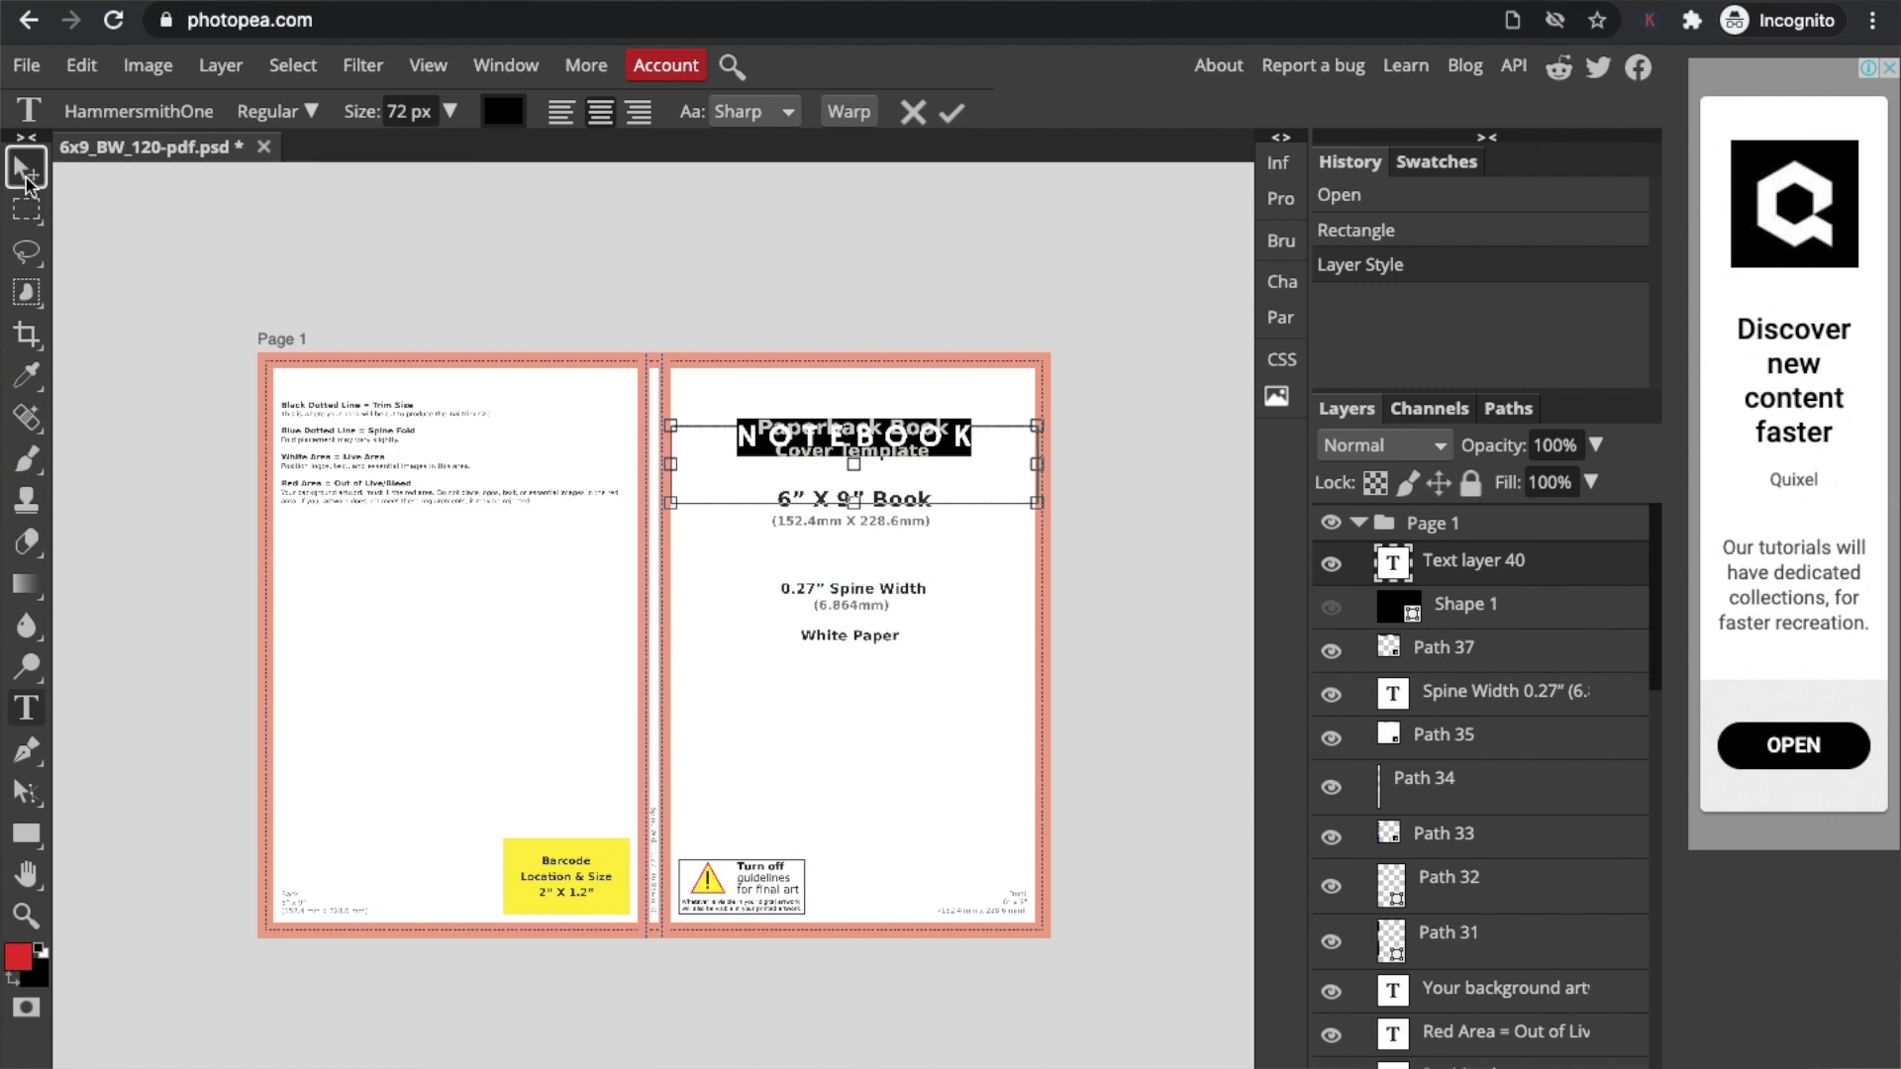
click(26, 170)
- Show the black rectangle, move the NOTEBOOK text layer beneath it, and hide the rectangle again
click(1332, 608)
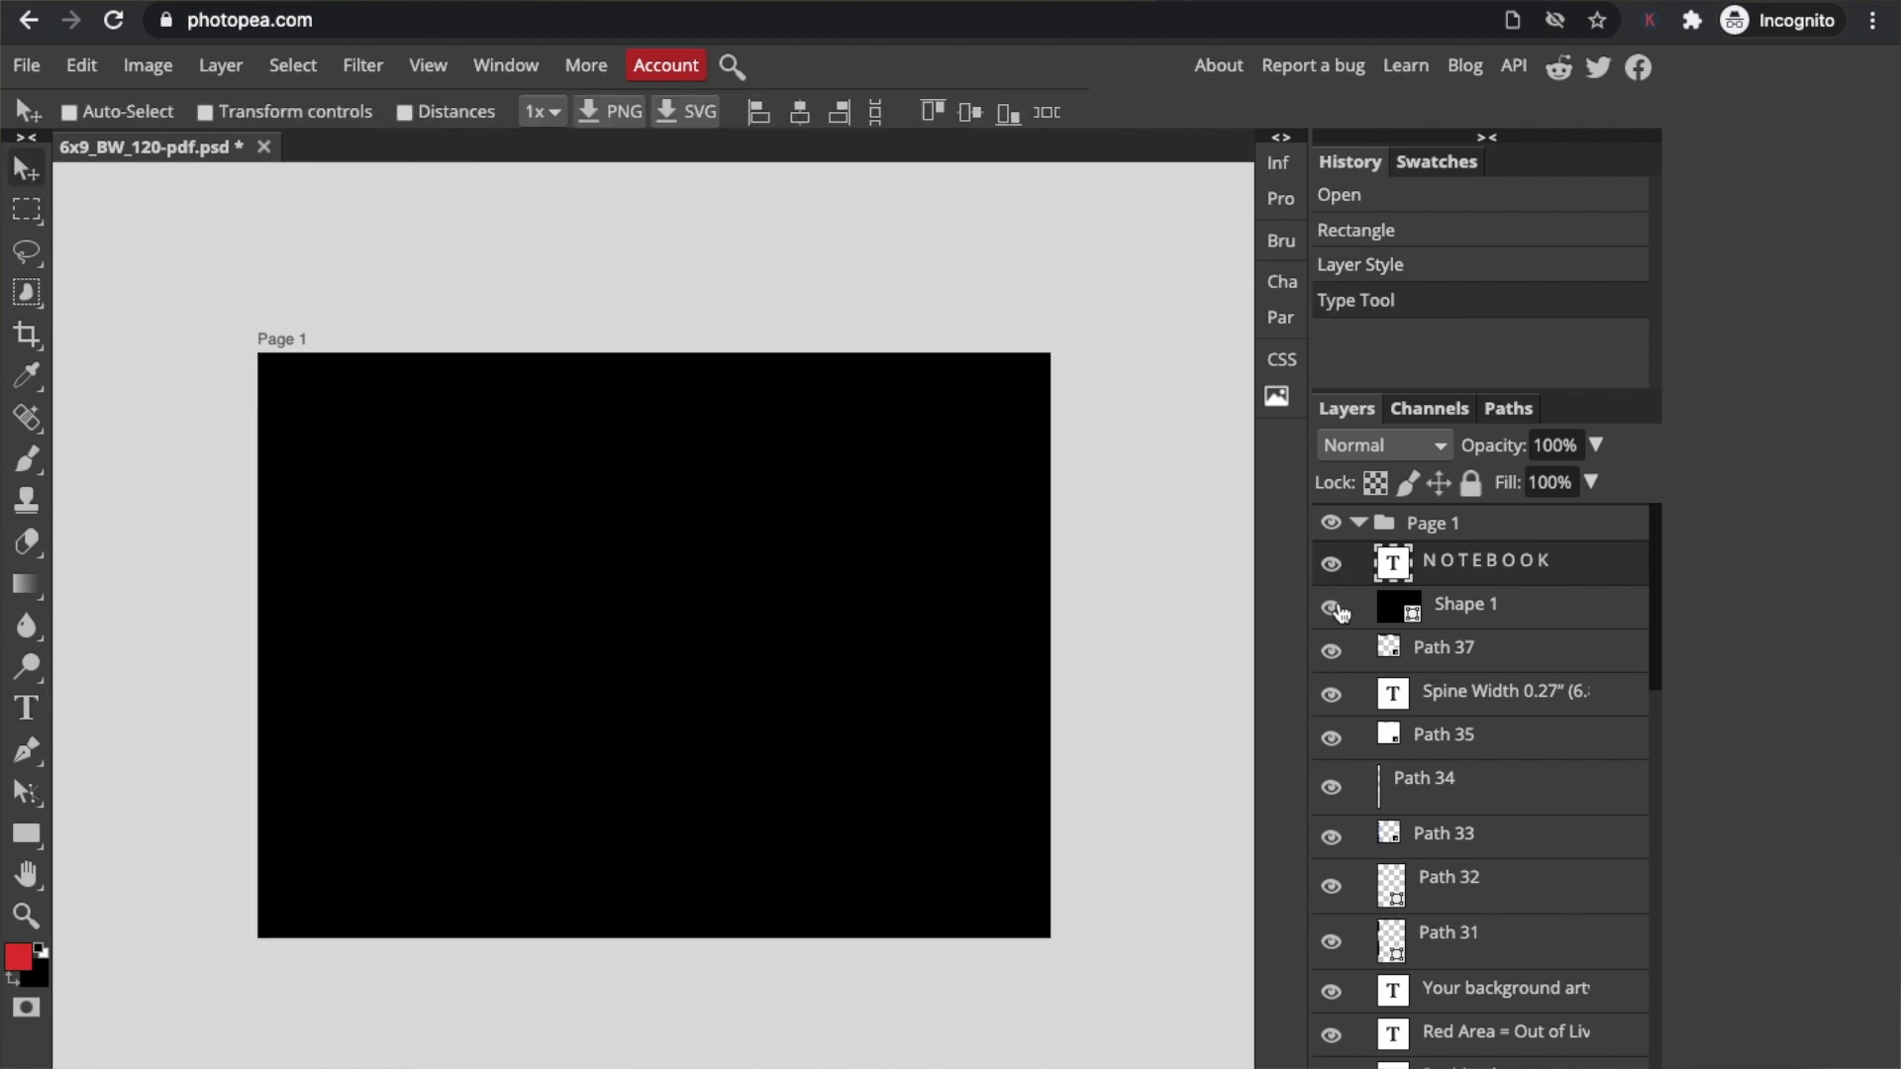
drag(1440, 563, 1439, 632)
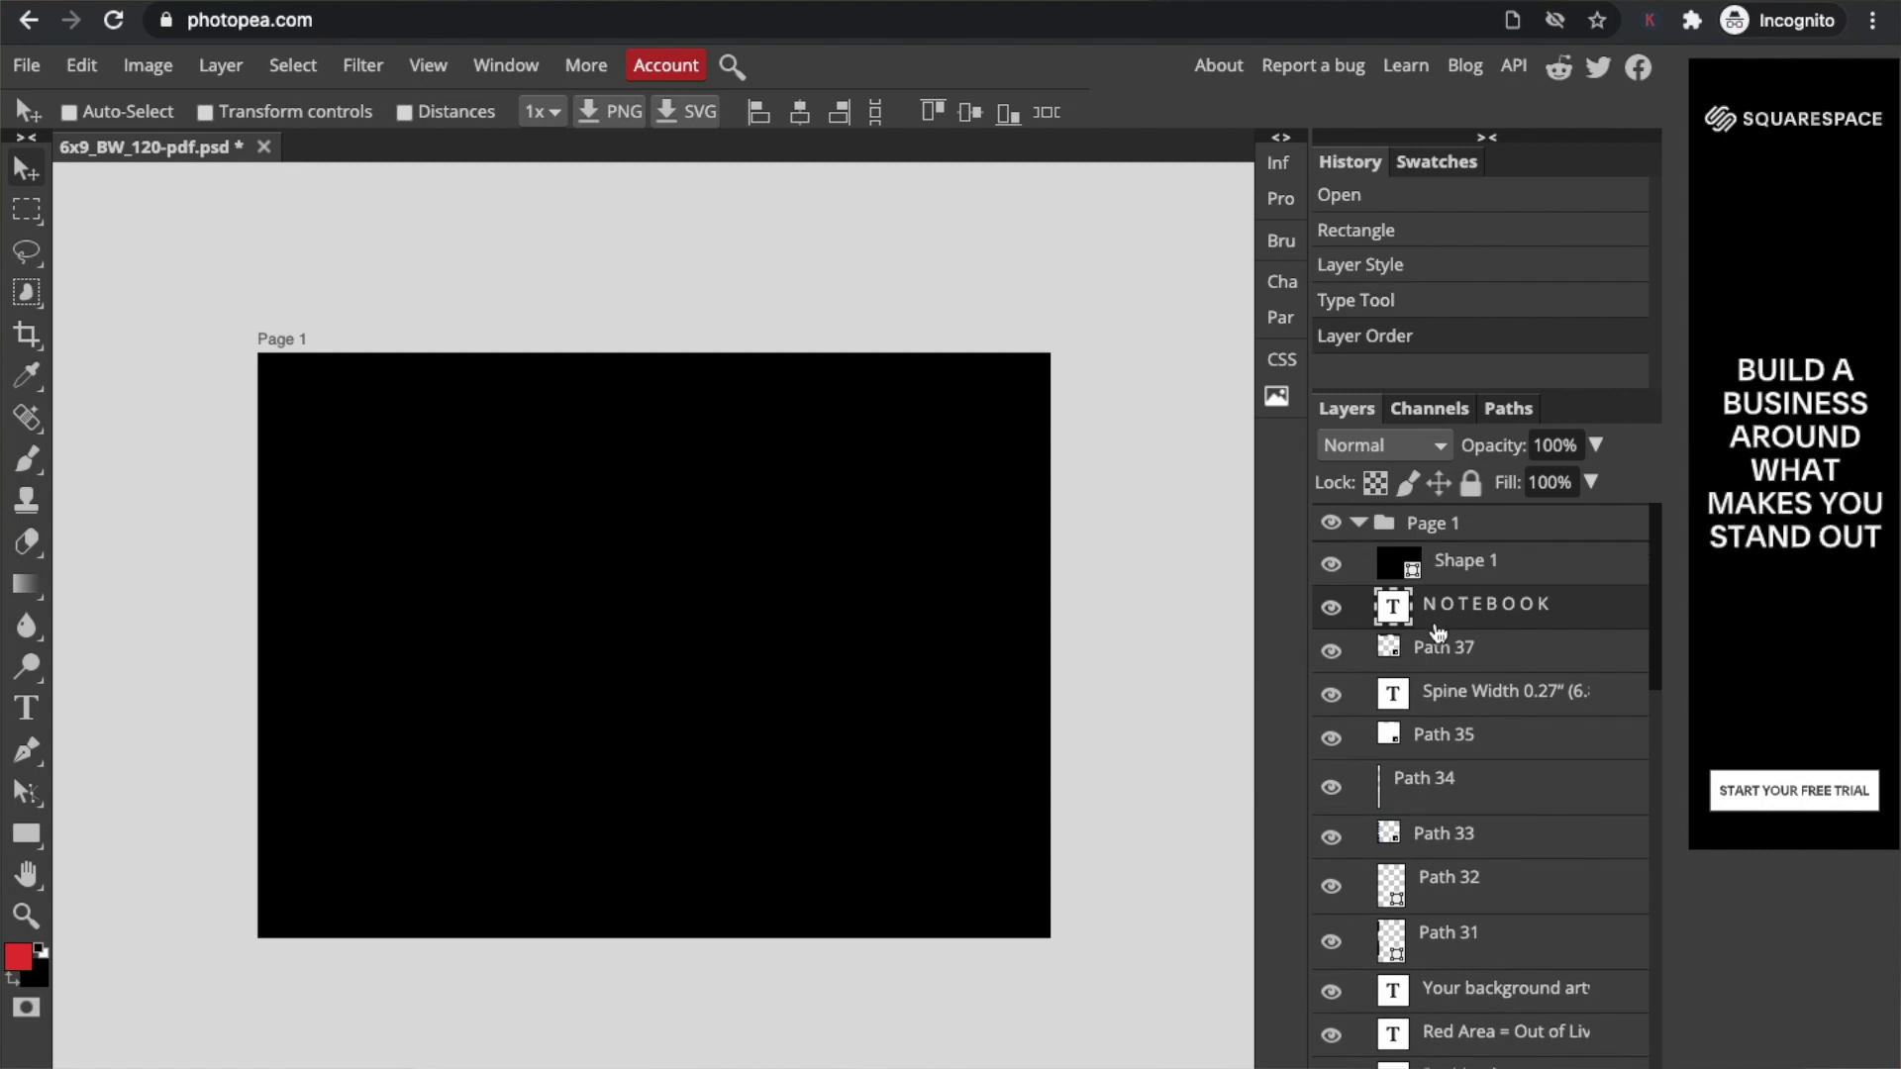
click(1331, 563)
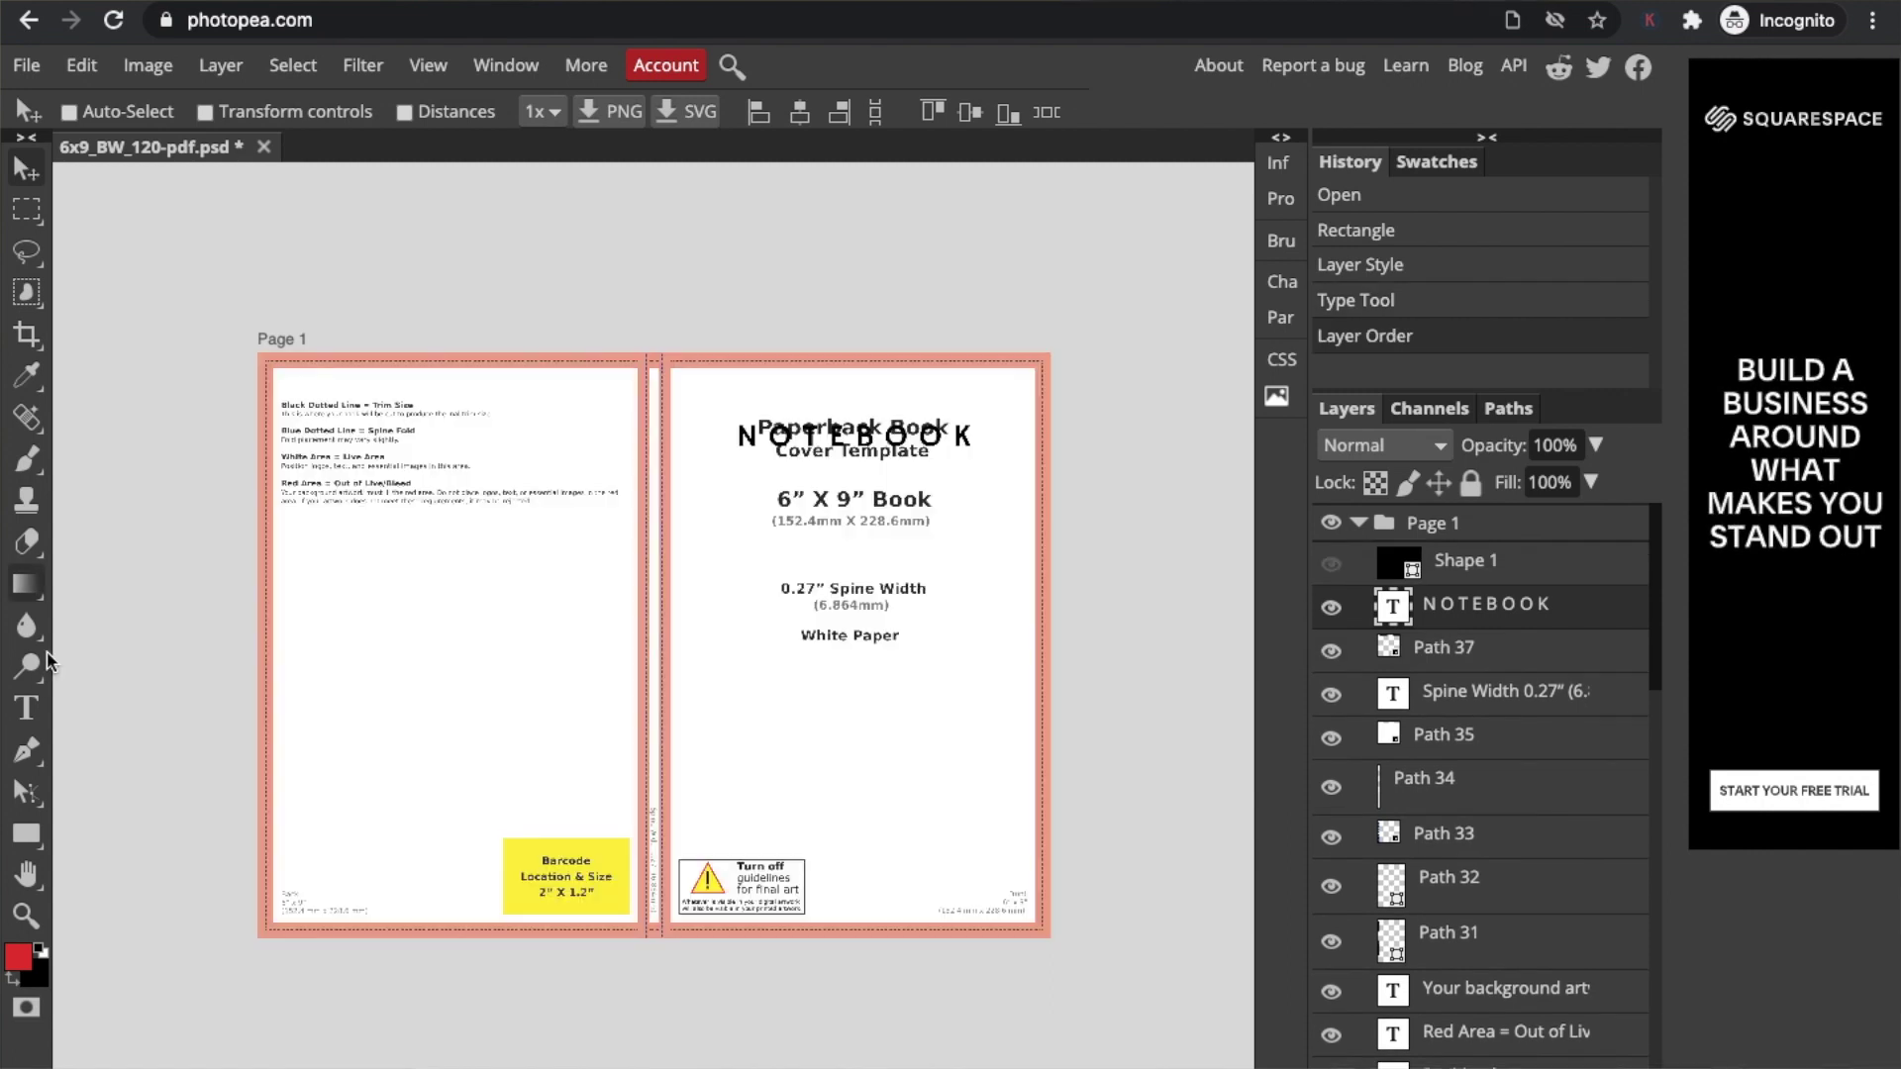
- Try to set the color of the whole NOTEBOOK text to white
click(25, 708)
click(816, 432)
key(ctrl+a)
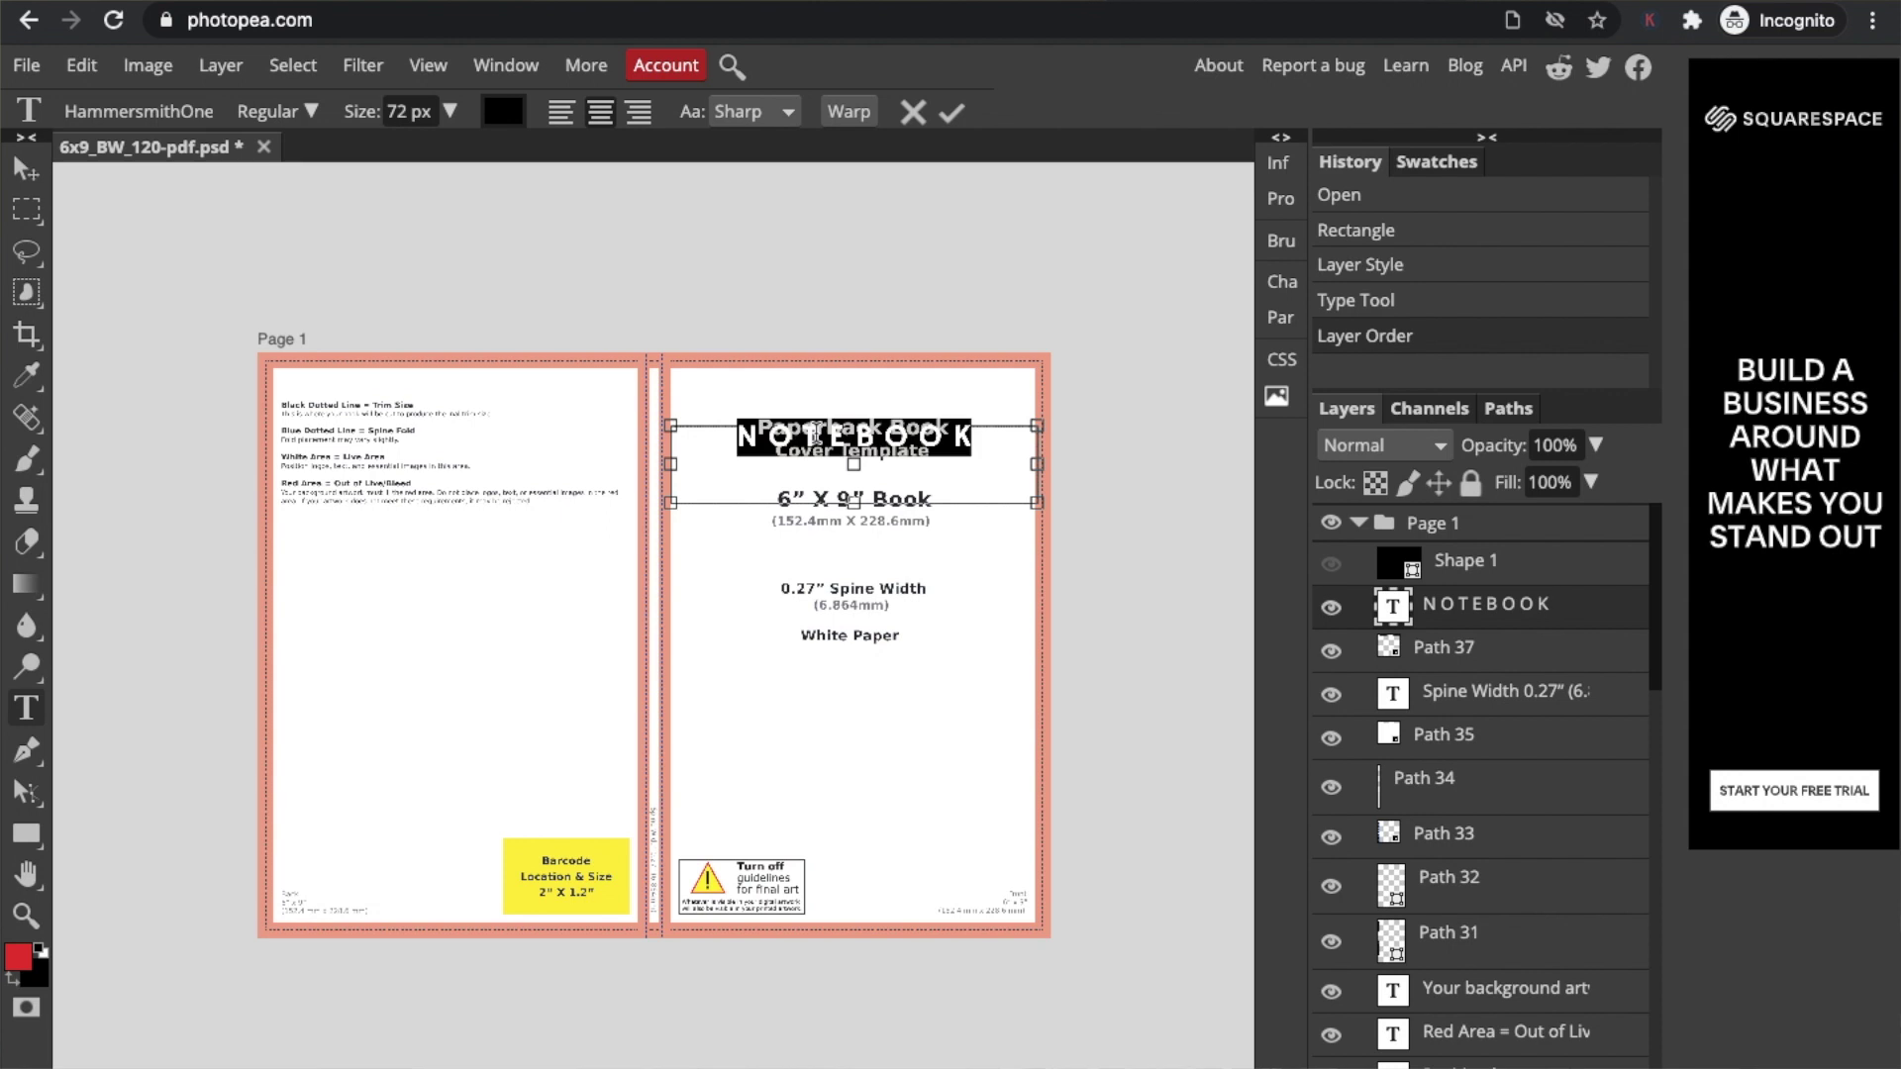
click(503, 112)
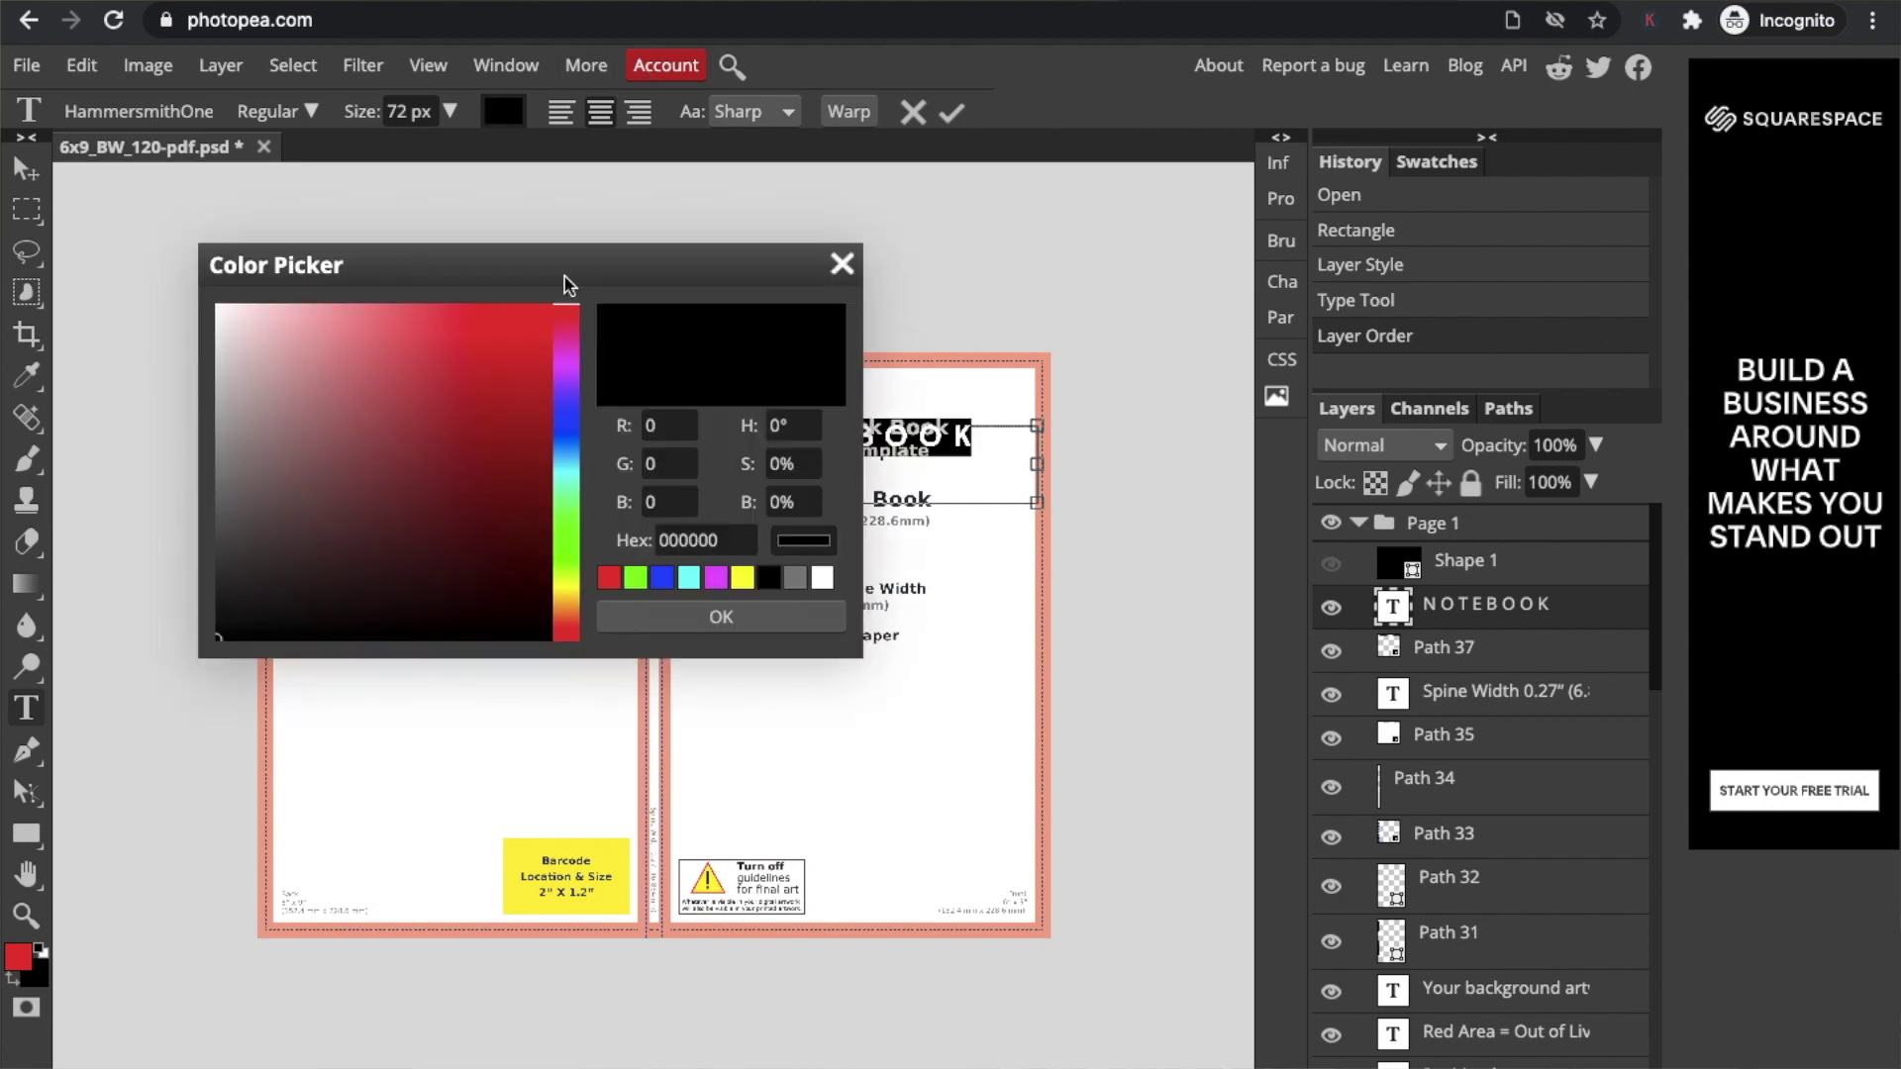
click(821, 577)
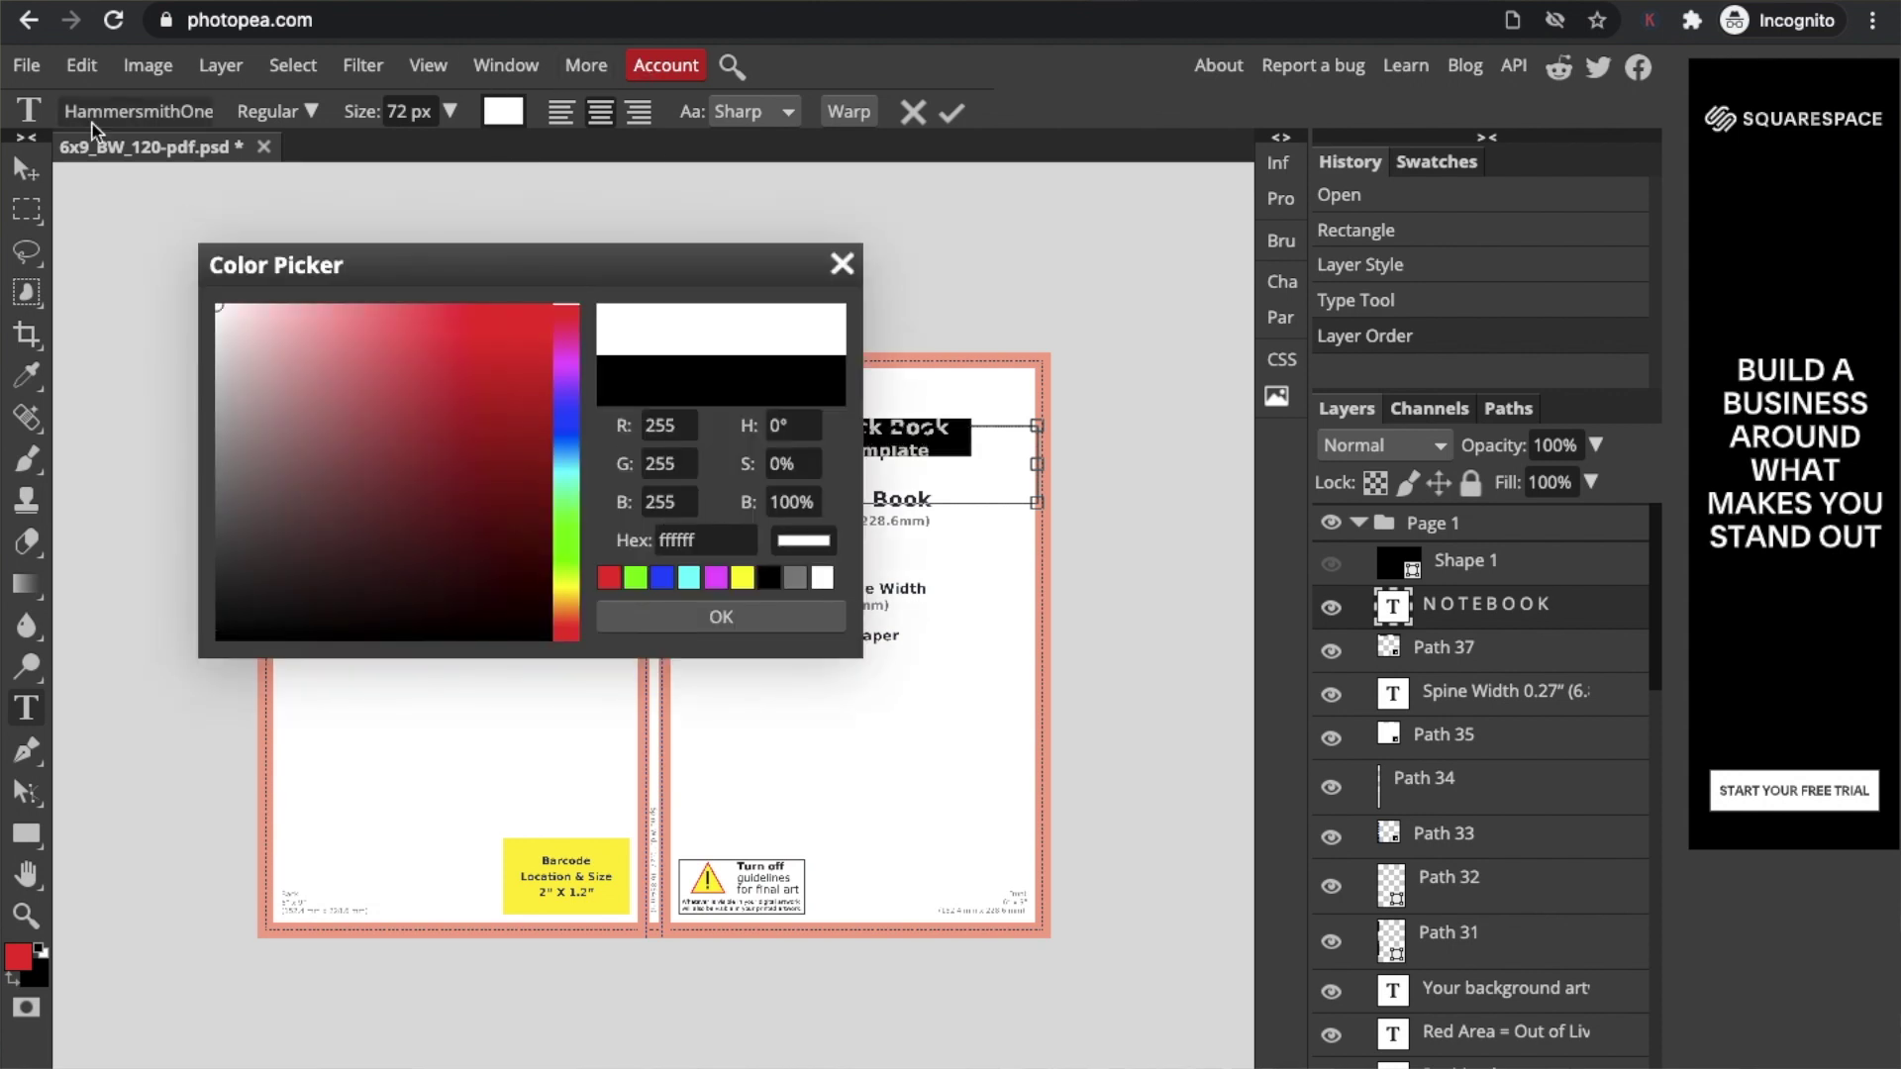
click(842, 262)
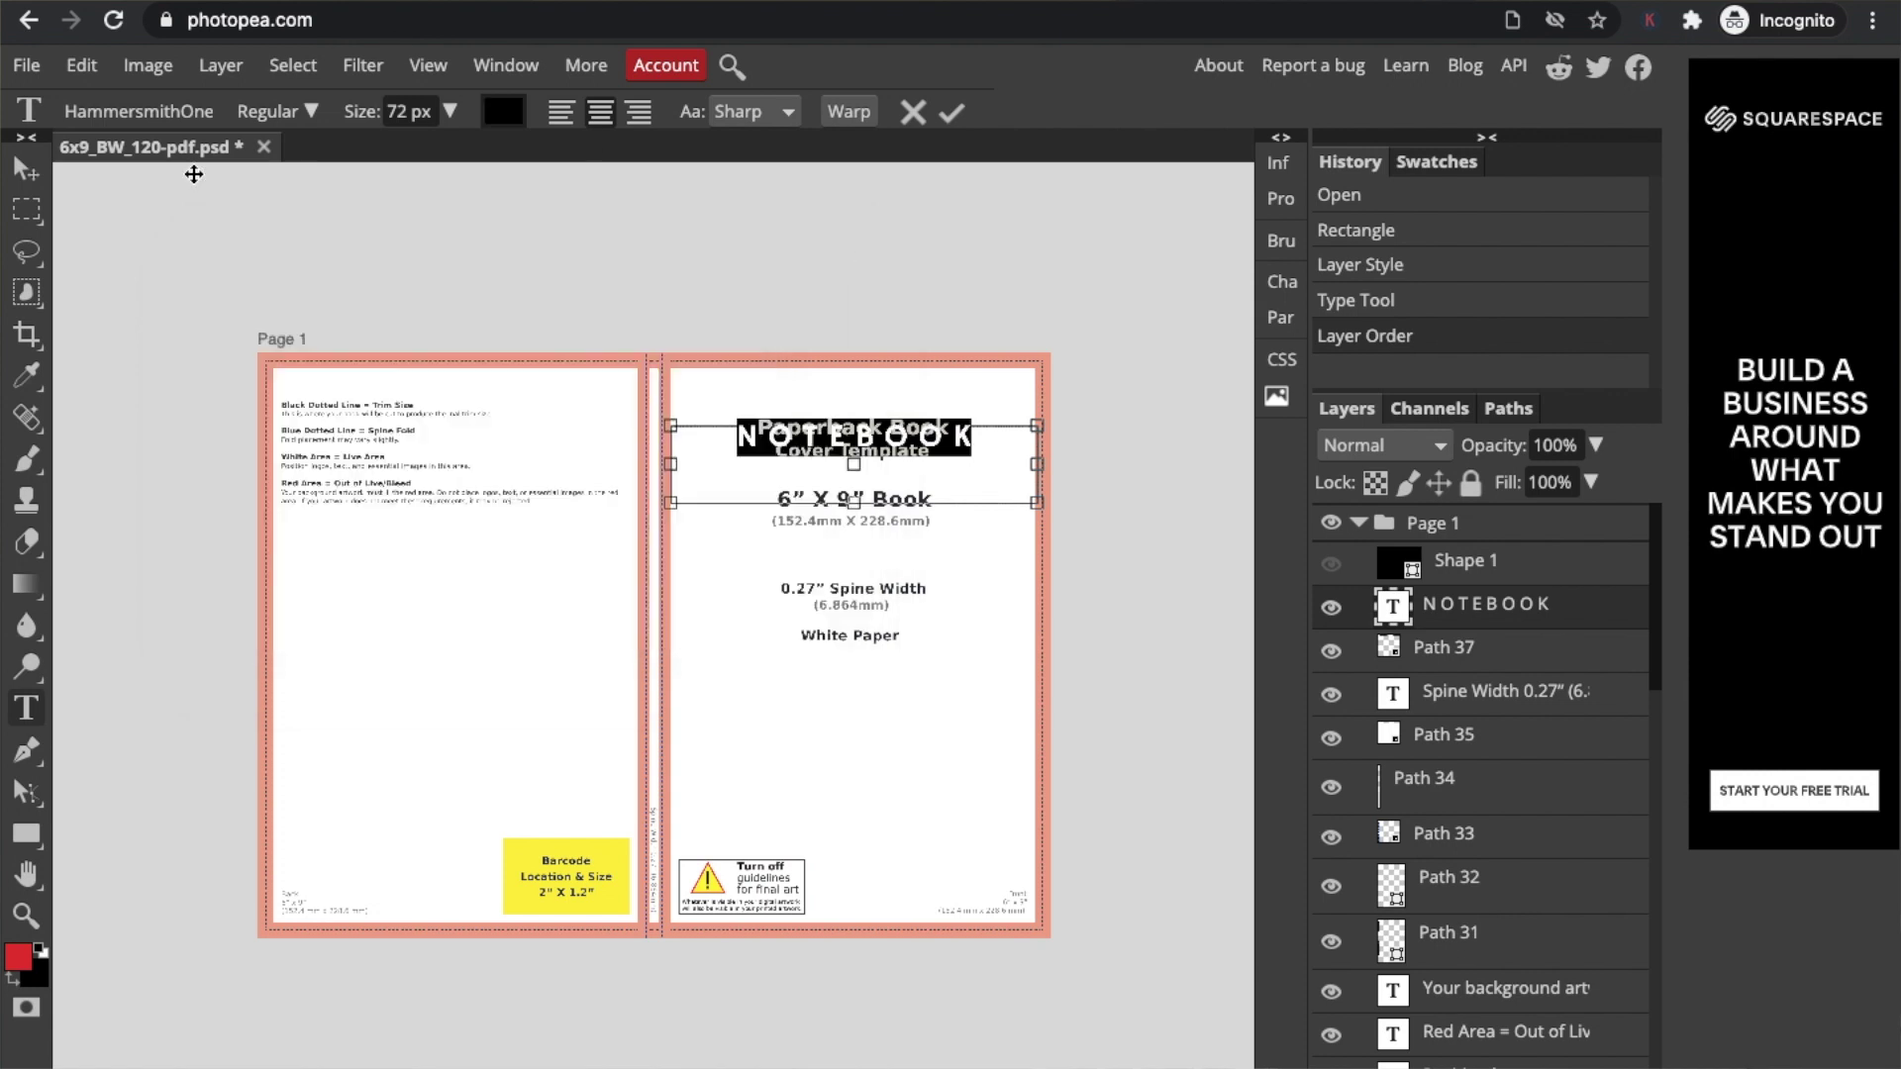
- Move the NOTEBOOK text layer above the black rectangle in the layer order
click(25, 168)
key(ctrl+bracketright)
- Set the NOTEBOOK text color to white and make the black rectangle layer visible again
click(503, 112)
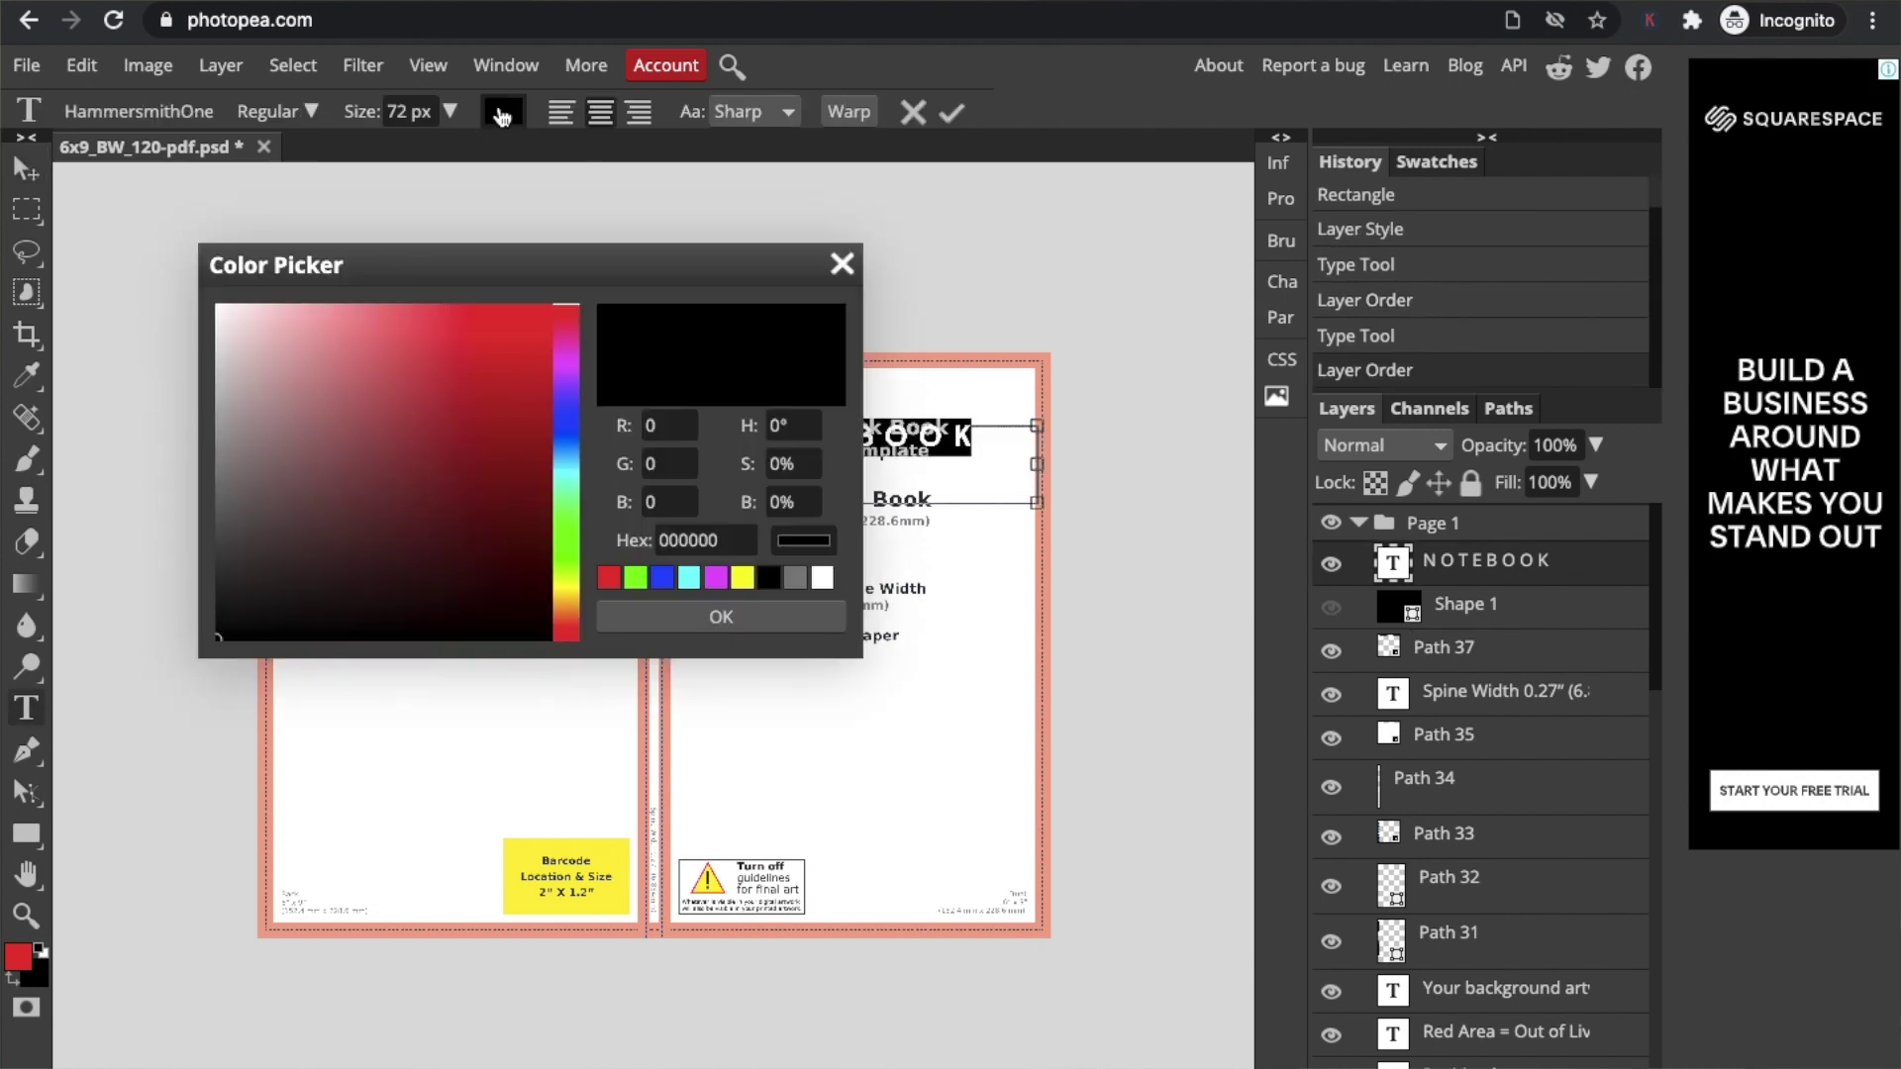
click(821, 577)
click(784, 616)
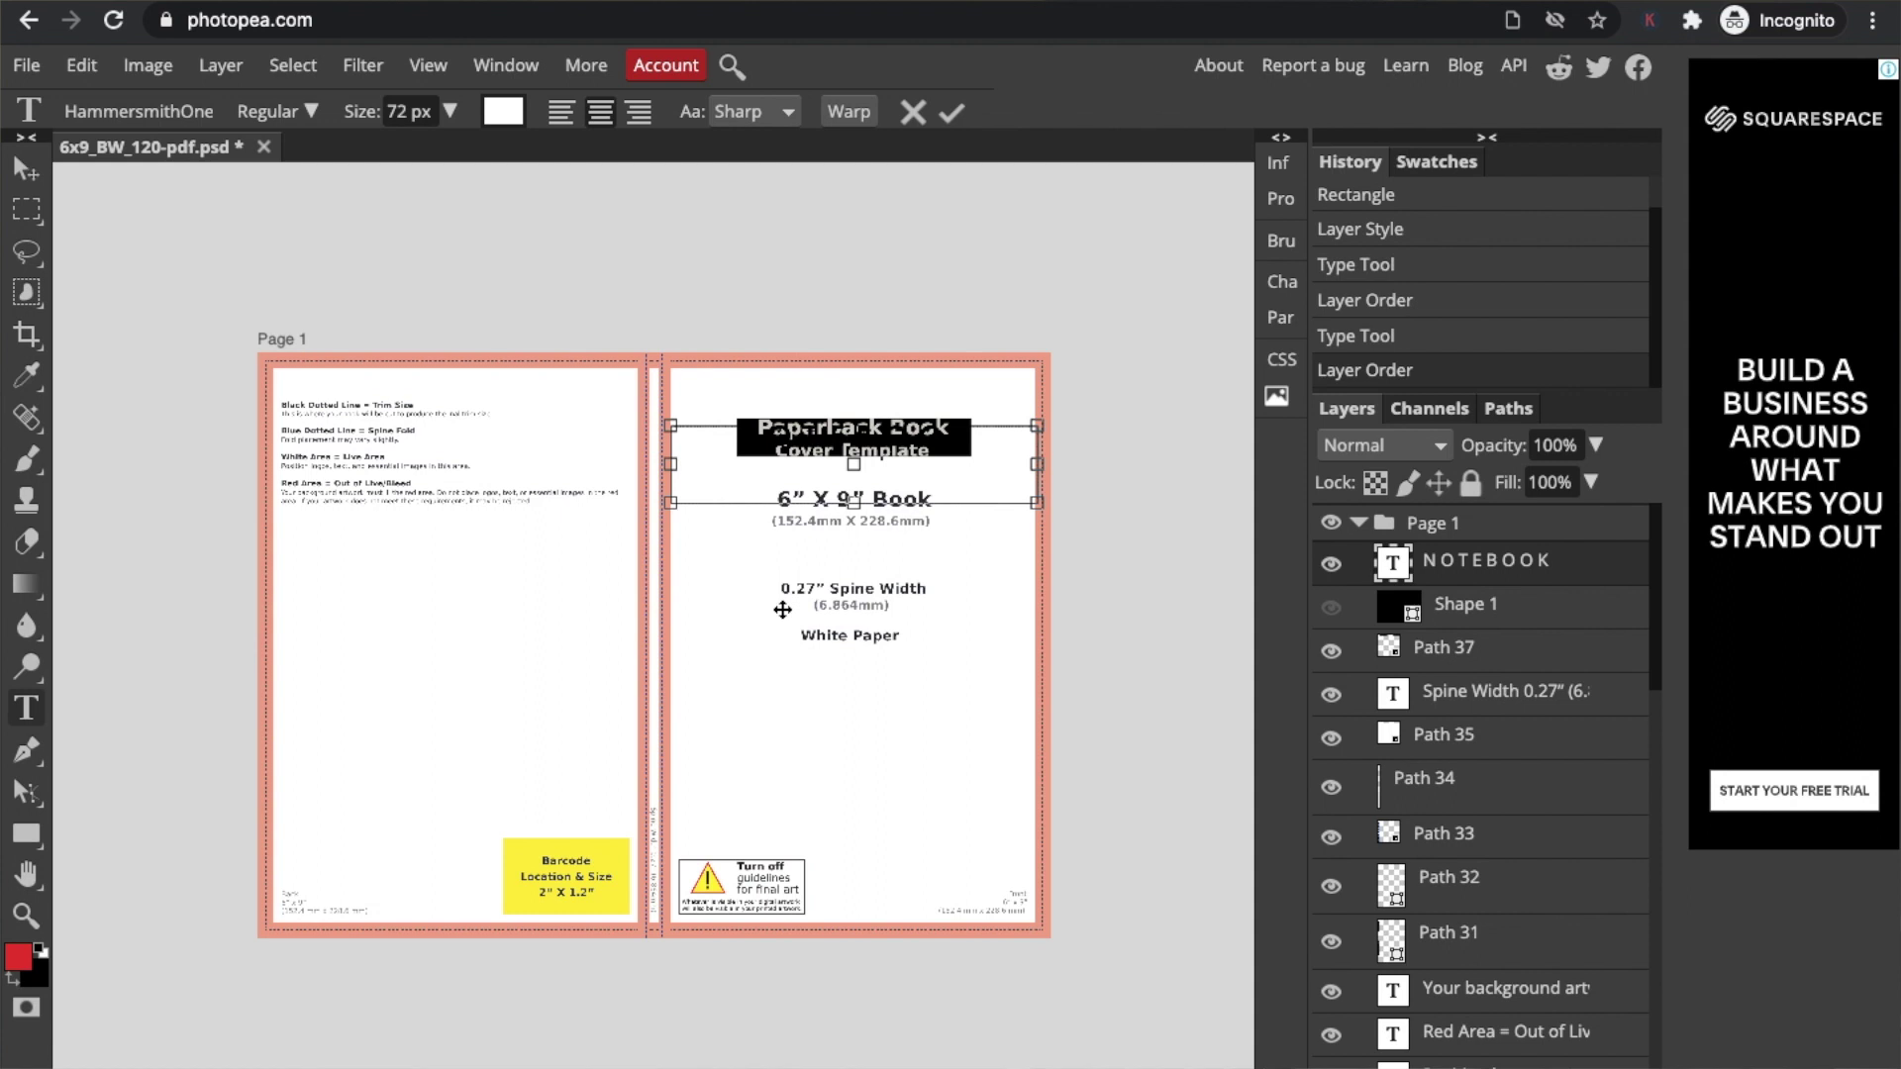
click(25, 170)
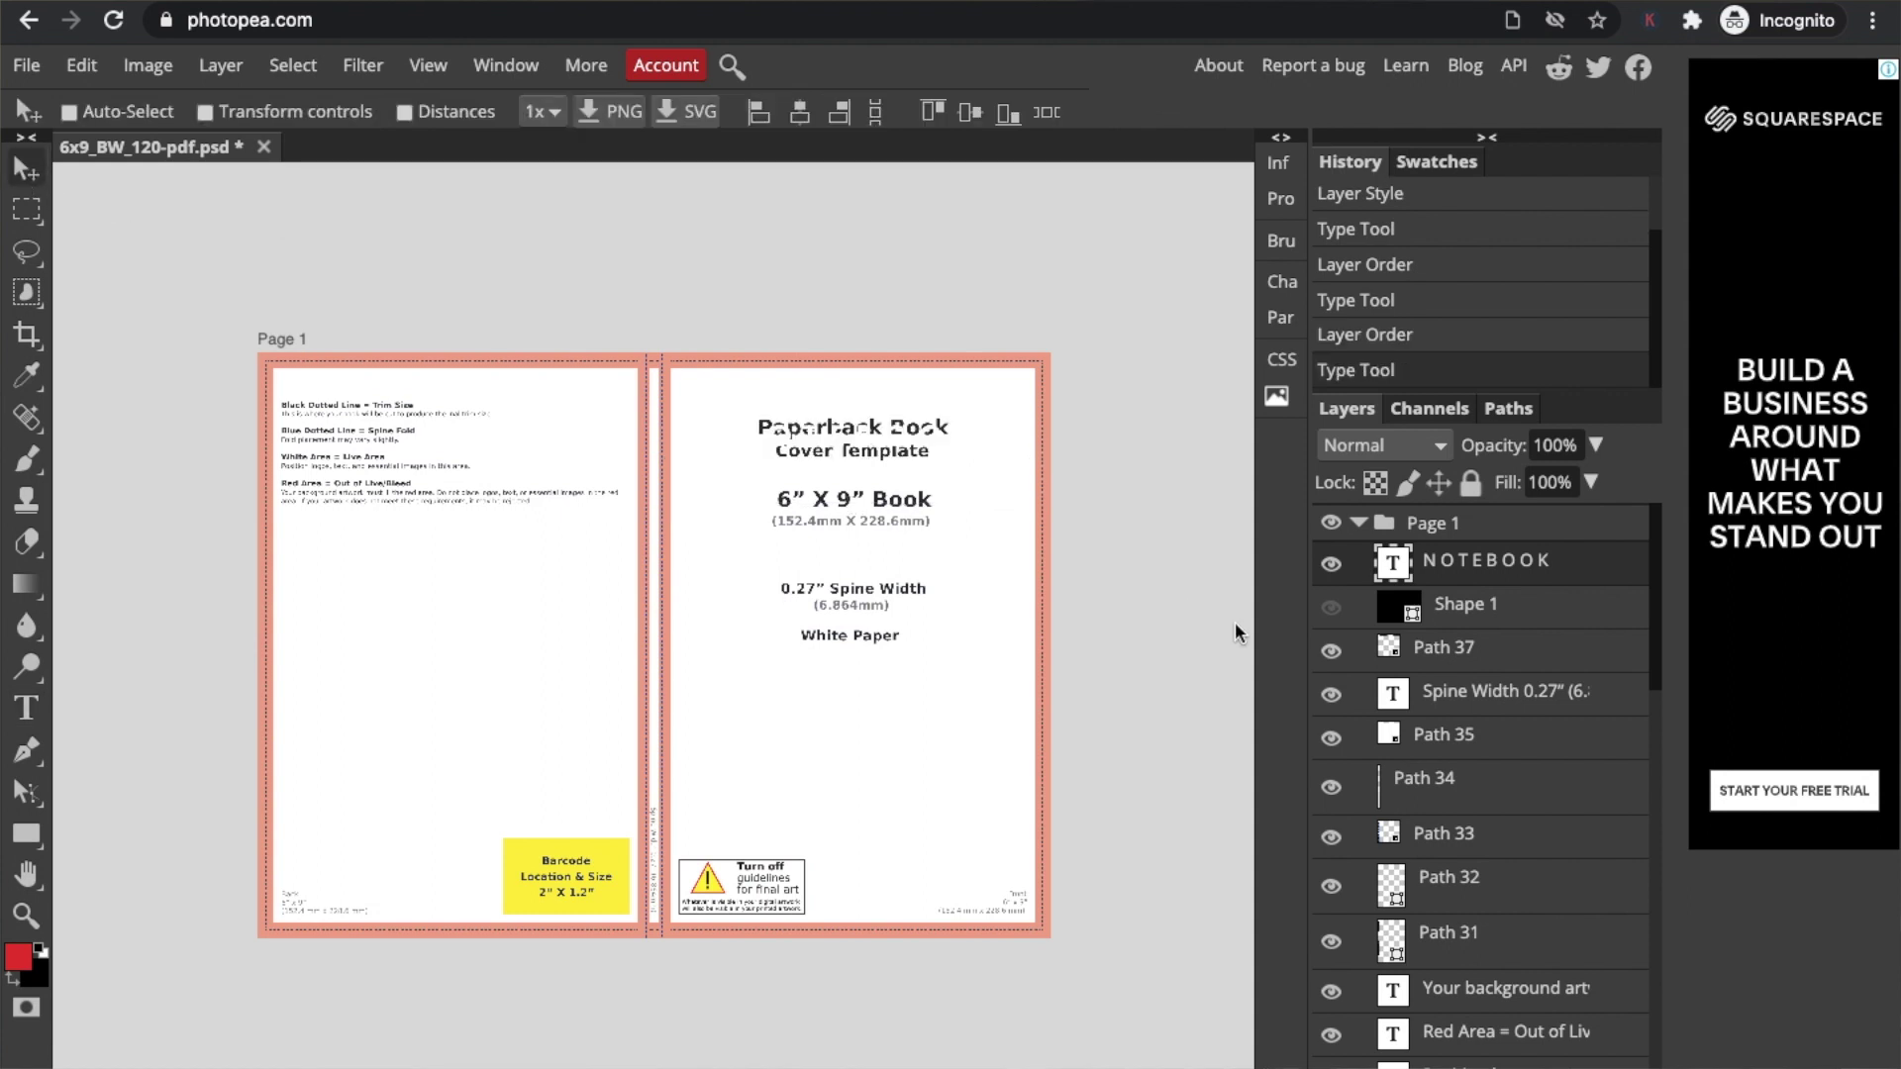
click(1330, 609)
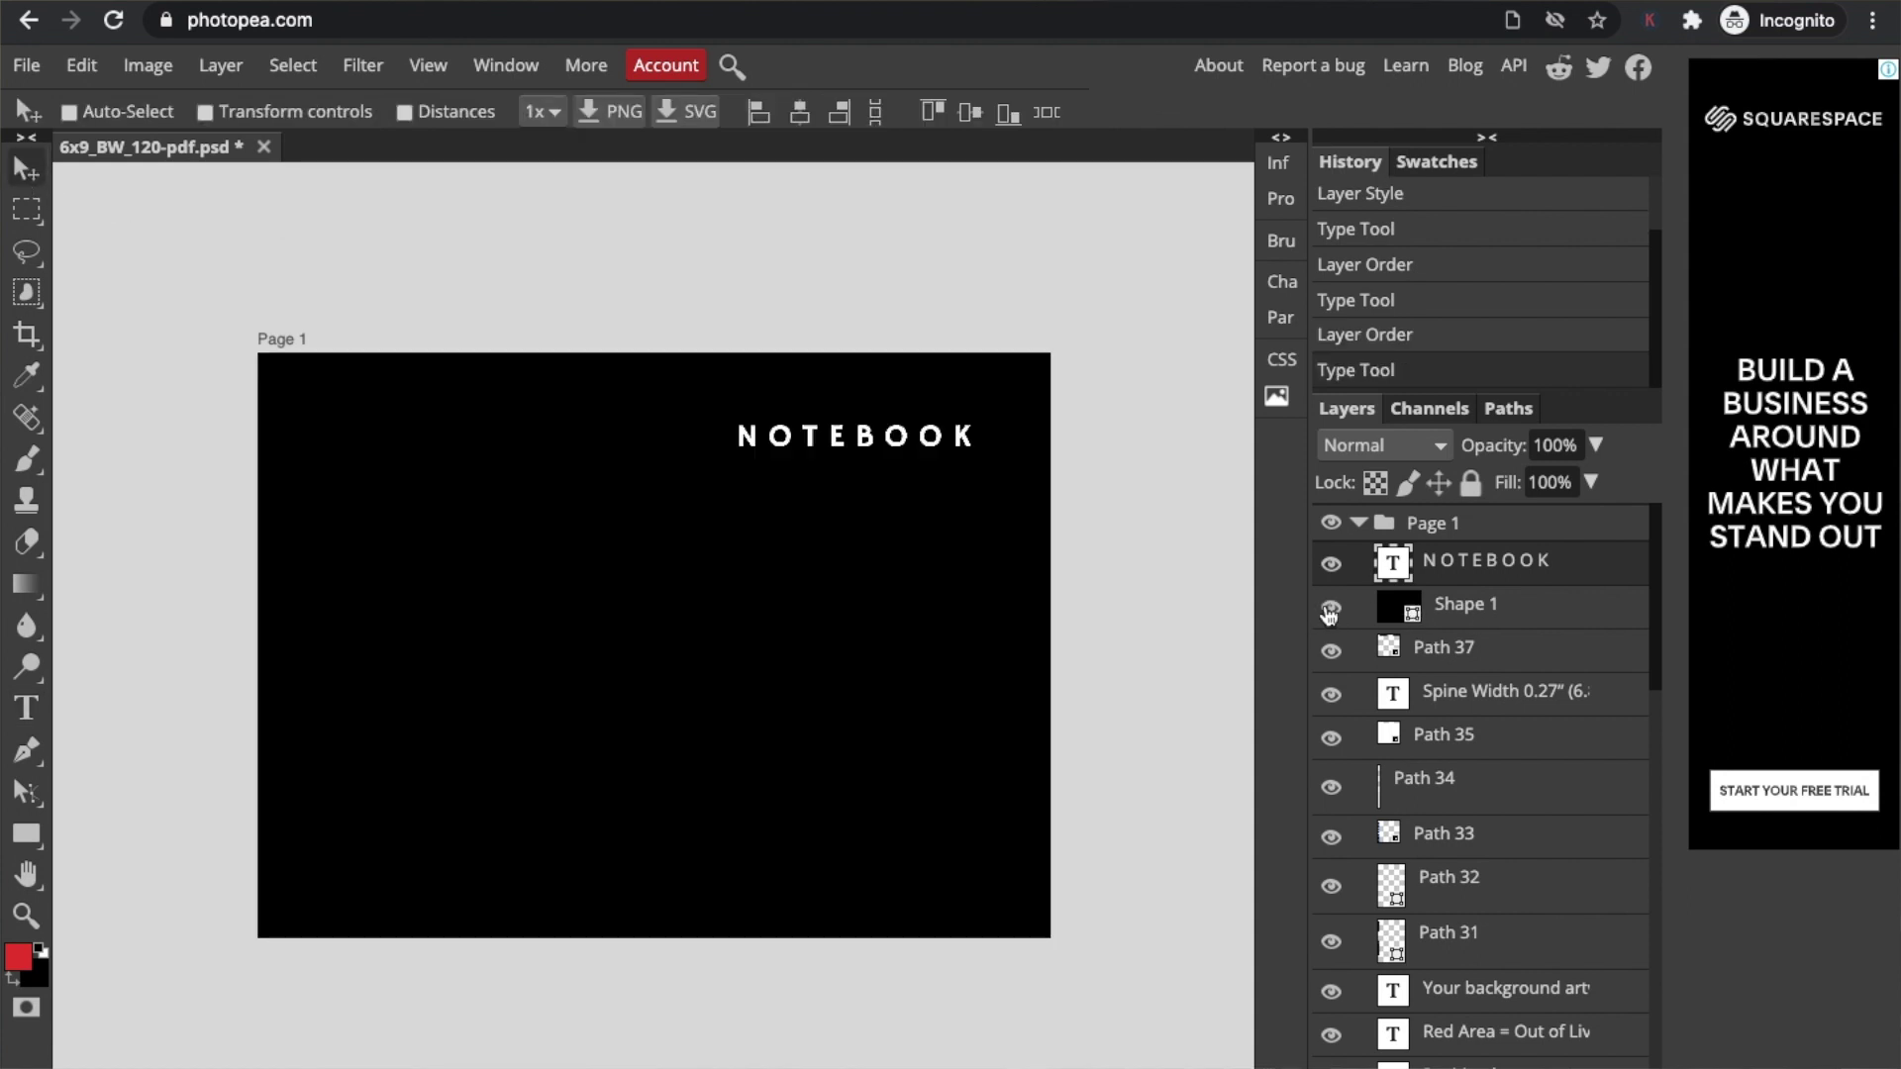